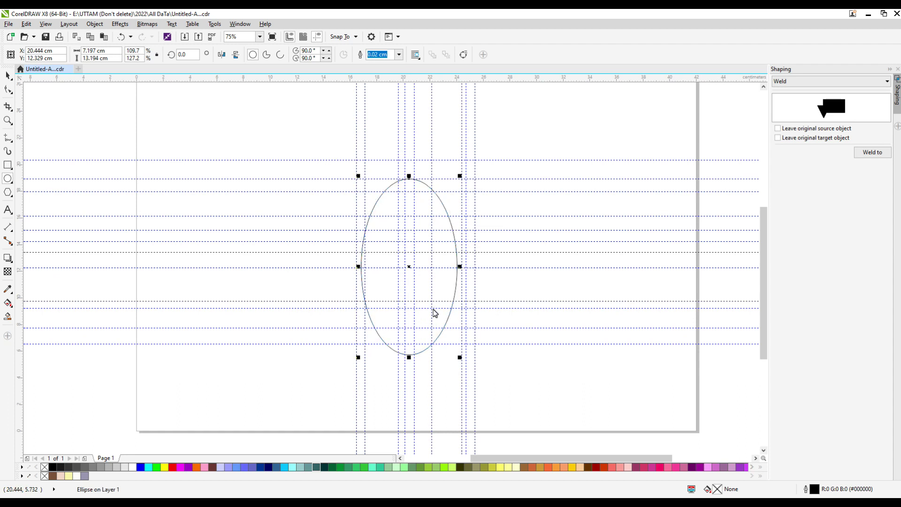
Draw a flat ellipse across the middle of the tall ellipse and size it to about 7.4 by 0.7 cm.
scroll(476, 283, up, 2)
scroll(461, 270, down, 2)
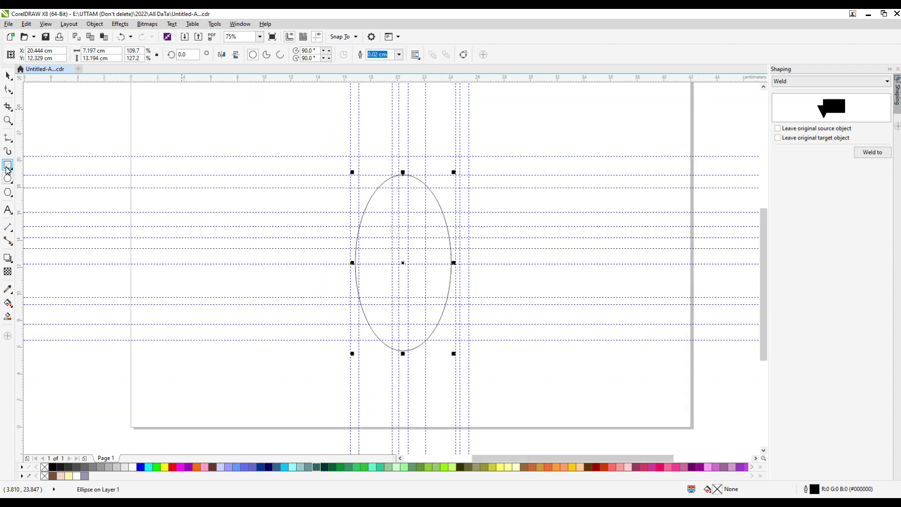
drag(338, 264, 457, 278)
scroll(341, 271, up, 4)
drag(347, 266, 411, 267)
scroll(515, 265, down, 2)
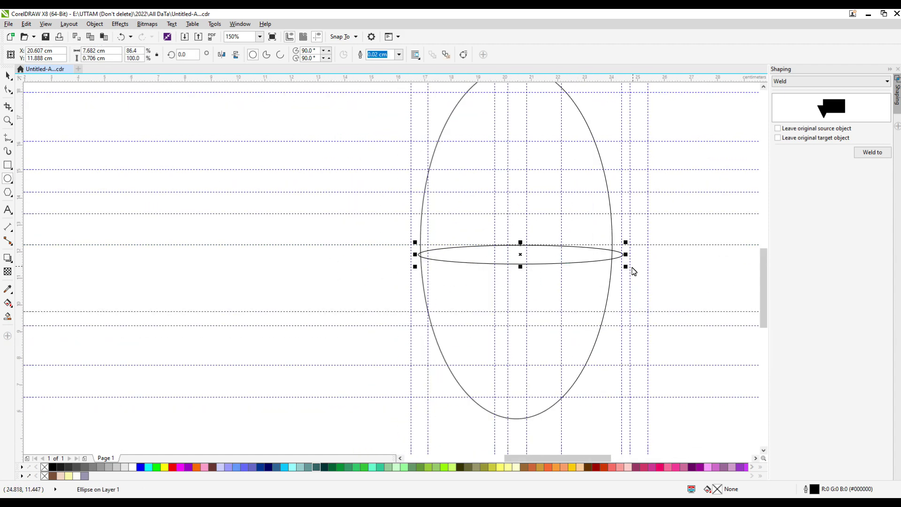
scroll(618, 268, up, 2)
drag(633, 243, 619, 243)
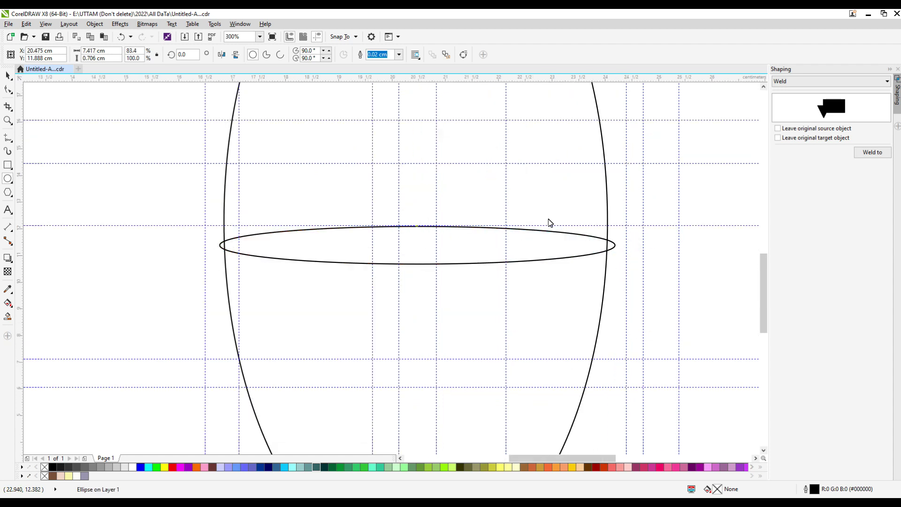
scroll(549, 222, down, 2)
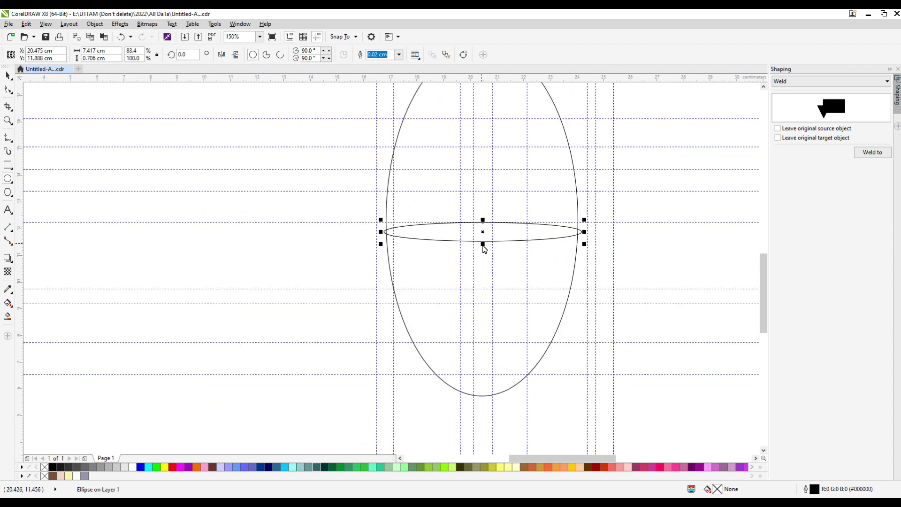
drag(483, 245, 460, 410)
key(ctrl+z)
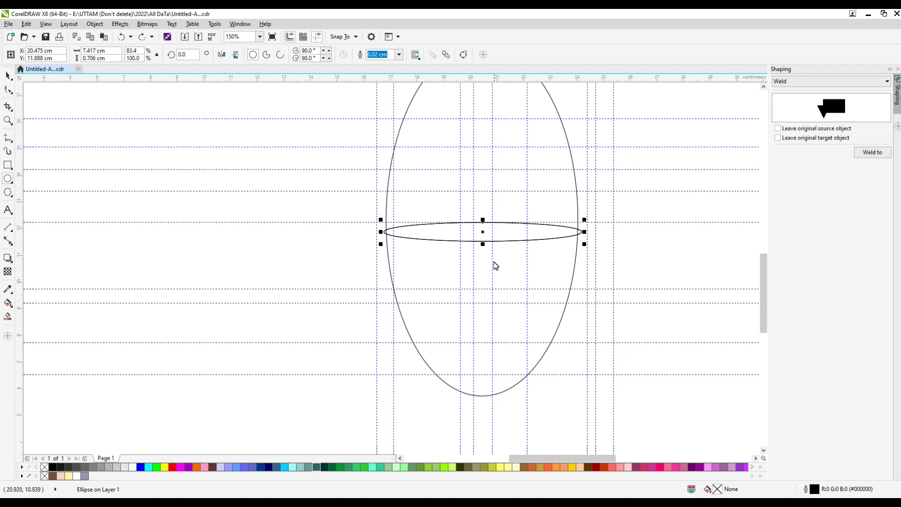
click(461, 295)
scroll(374, 291, down, 2)
scroll(417, 280, up, 2)
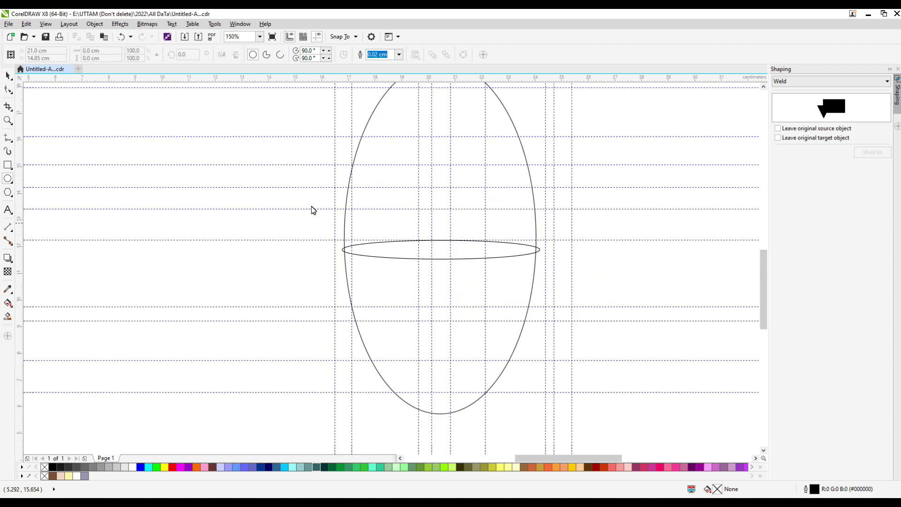
Trim the tall ellipse with the flat ellipse and break the resulting curve apart.
click(8, 75)
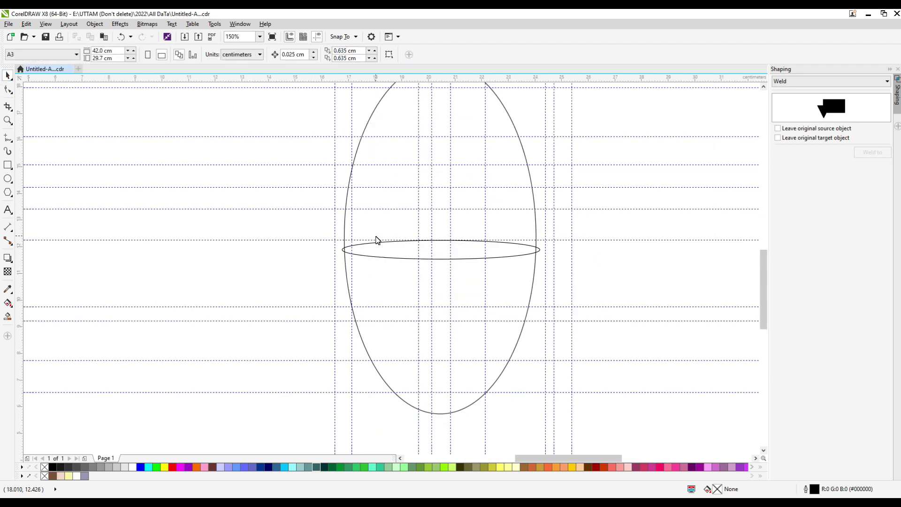
click(376, 241)
shift+click(347, 184)
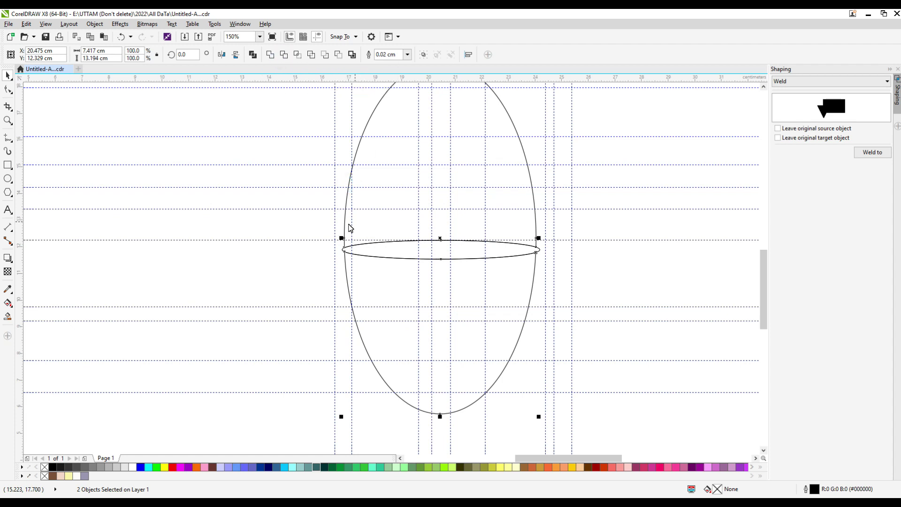
click(329, 216)
click(344, 224)
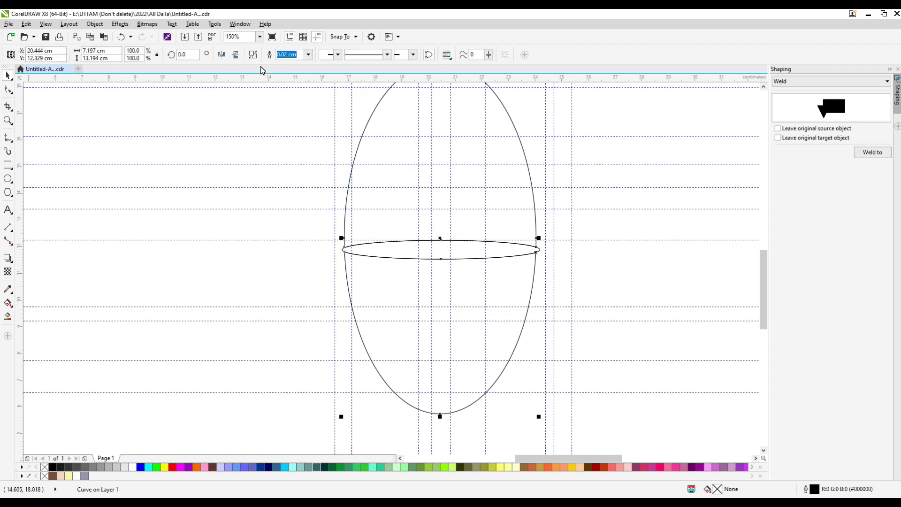
Separate the lower piece of the cut tall ellipse and delete it, keeping only the dome.
click(345, 291)
right_click(312, 287)
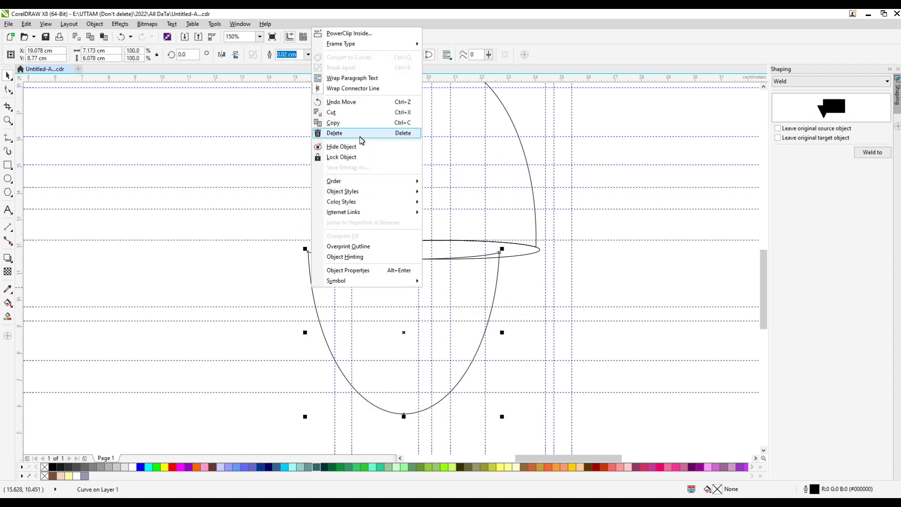
click(347, 131)
Try to reshape the dome by node editing, extending its lower right corner down past the flat ellipse.
click(537, 226)
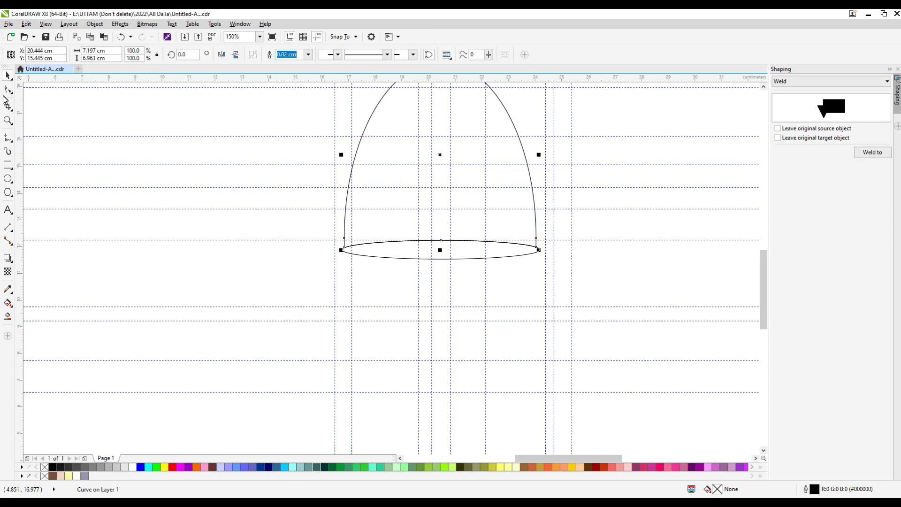
click(7, 90)
scroll(443, 178, up, 4)
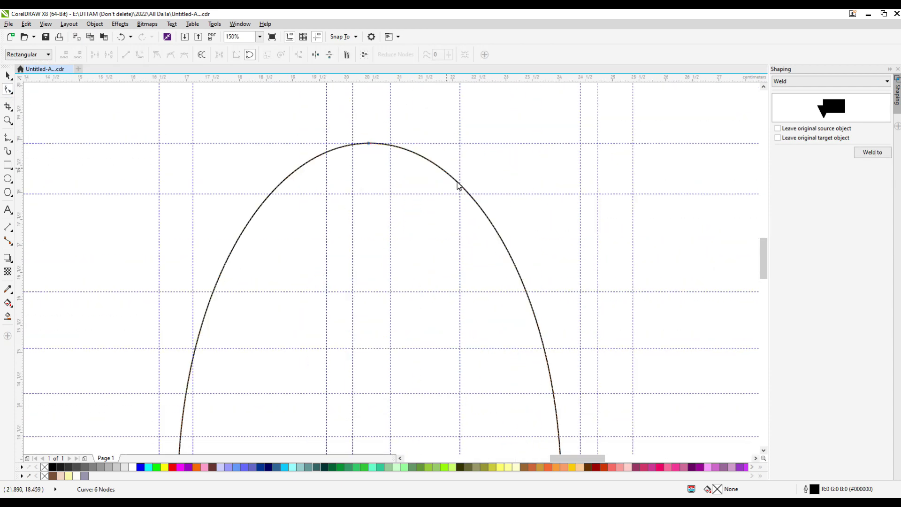
drag(458, 185, 464, 186)
scroll(467, 185, down, 2)
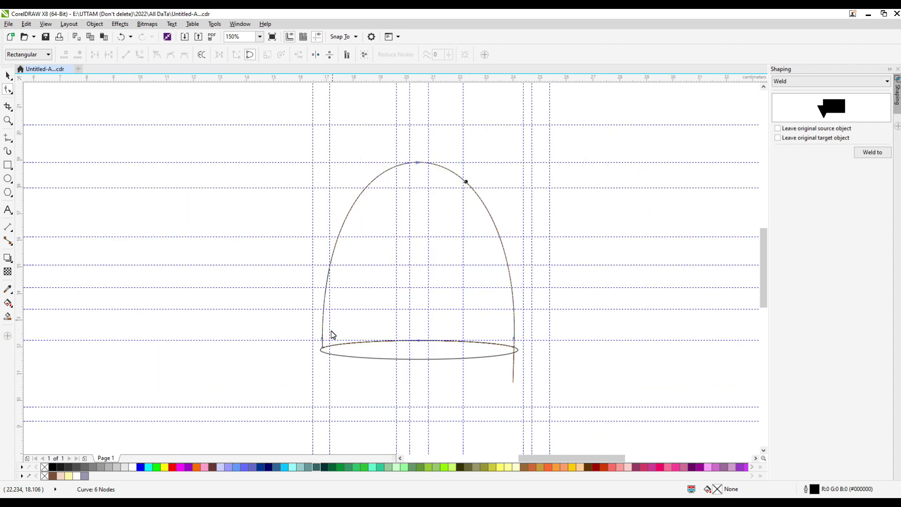
scroll(314, 354, up, 2)
scroll(400, 326, down, 2)
click(555, 370)
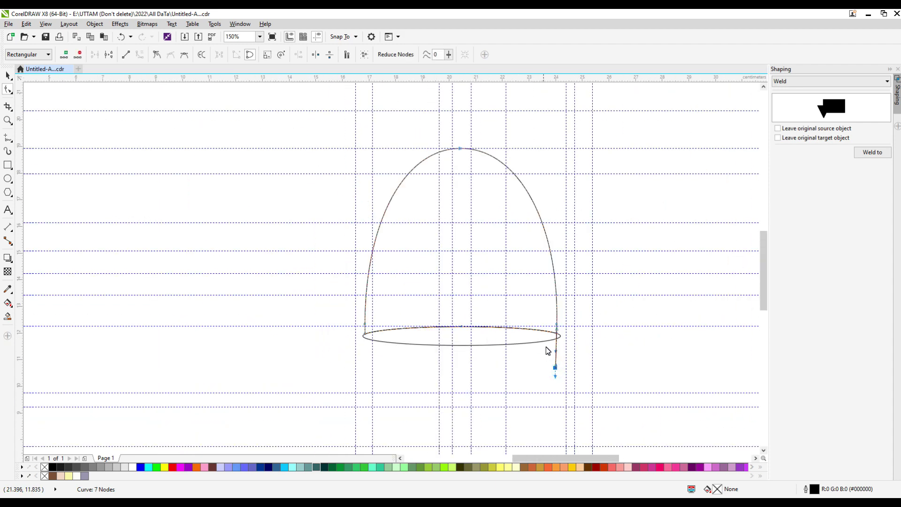
scroll(556, 371, up, 4)
click(7, 75)
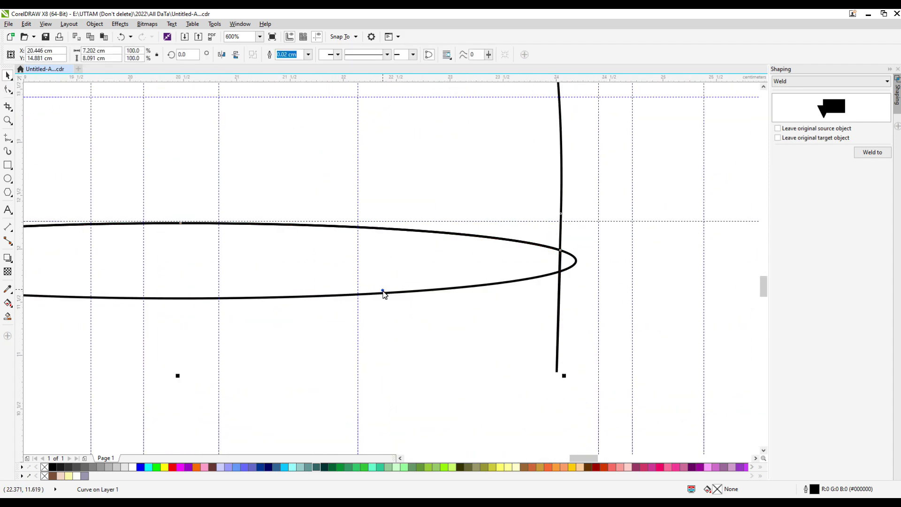
click(400, 297)
drag(401, 298, 393, 328)
drag(559, 283, 539, 293)
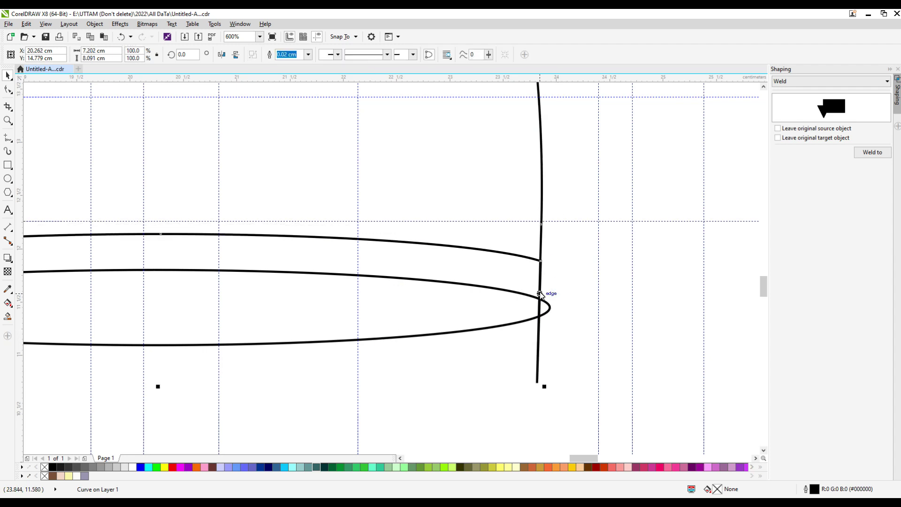
key(ctrl+z)
key(ctrl+z)
Try to fix the dome's lower right corner by moving its overhanging node and removing the adjoining nodes.
click(7, 89)
click(556, 370)
drag(556, 370, 582, 297)
key(ctrl+z)
double_click(560, 224)
double_click(560, 250)
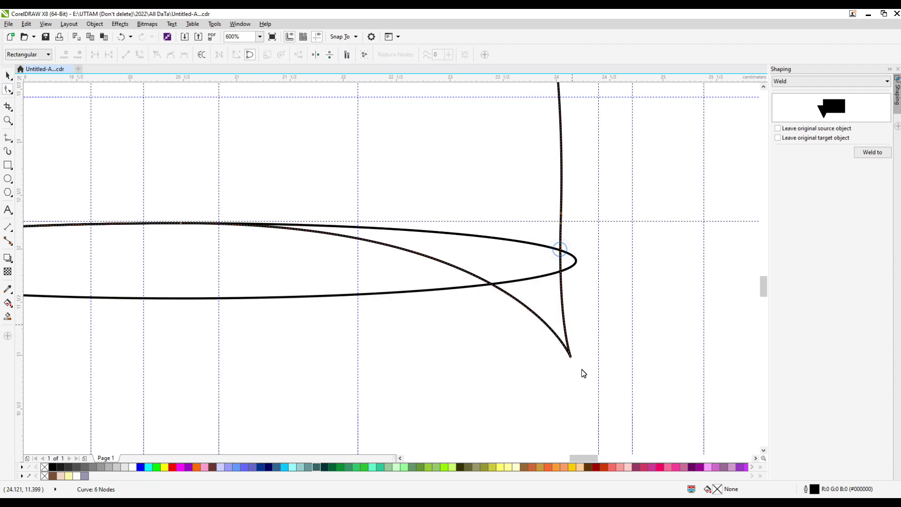
key(ctrl+z)
Add nodes at the dome's lower right corner and pull the overhanging end back up to the flat ellipse's rim.
double_click(550, 248)
double_click(557, 373)
drag(557, 373, 559, 245)
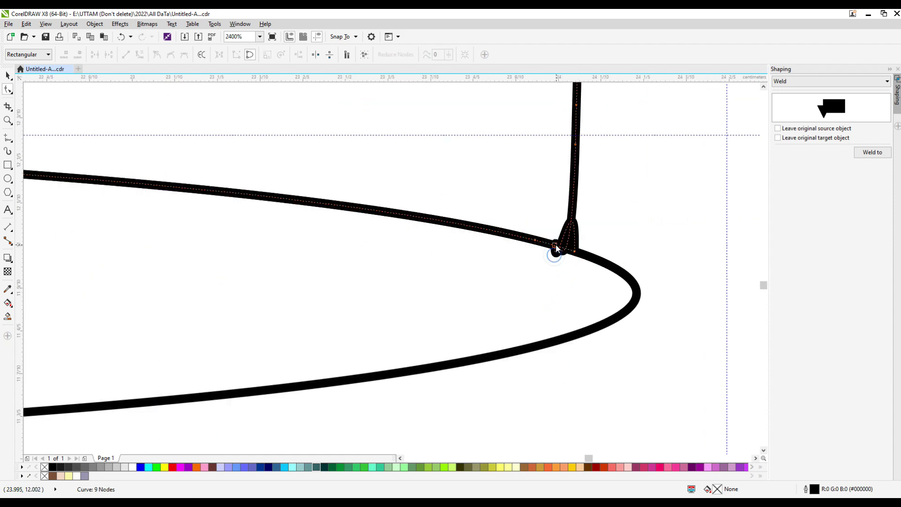
scroll(539, 276, down, 3)
scroll(550, 280, up, 2)
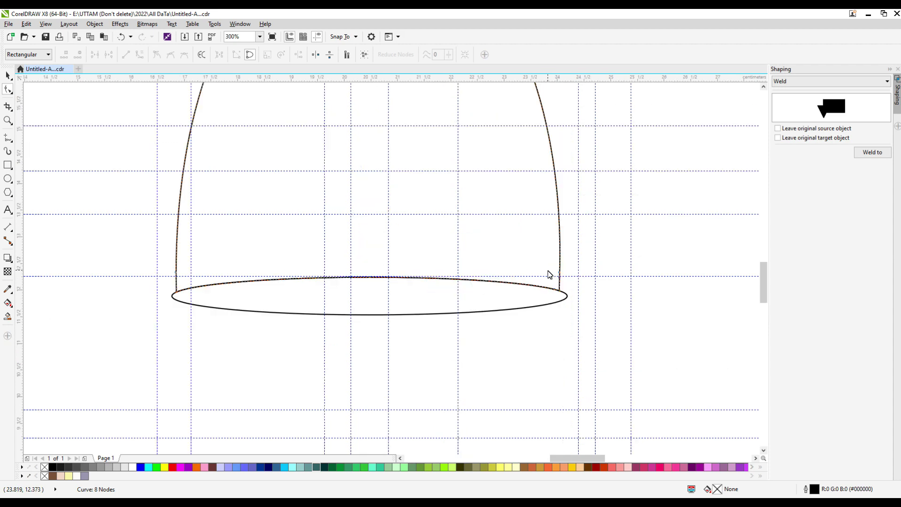
Convert the flat ellipse at the dome's base to curves.
click(521, 307)
right_click(521, 308)
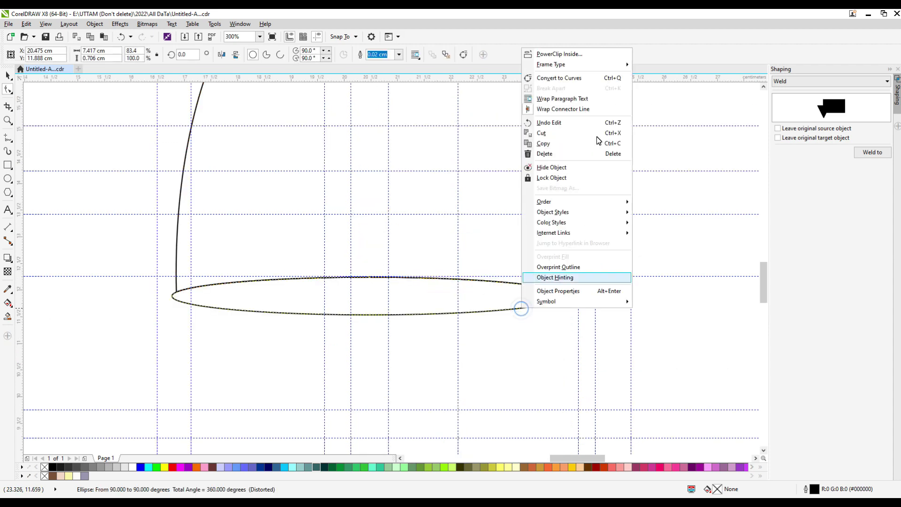
click(539, 81)
scroll(217, 311, up, 1)
double_click(144, 294)
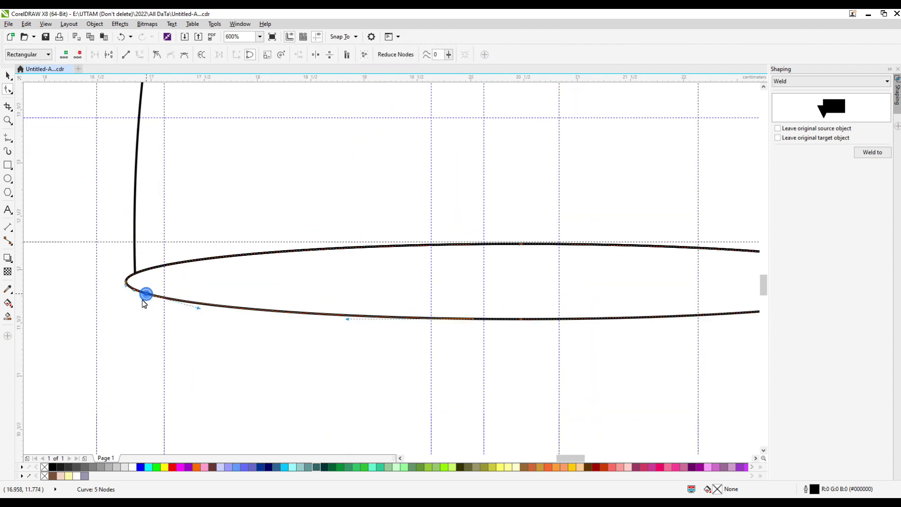
mouse_move(145, 294)
mouse_down()
mouse_move(115, 333)
mouse_move(124, 318)
mouse_move(132, 332)
mouse_move(130, 300)
mouse_up()
scroll(125, 290, up, 1)
key(ctrl+z)
Add nodes around the flat base's left end and form a small inward notch.
double_click(147, 291)
double_click(141, 322)
double_click(124, 319)
double_click(134, 306)
drag(137, 332, 136, 327)
Adjust the nodes above and below the notch, lining the upper one up with the dome's left edge.
scroll(112, 291, up, 1)
double_click(181, 225)
drag(181, 226, 176, 211)
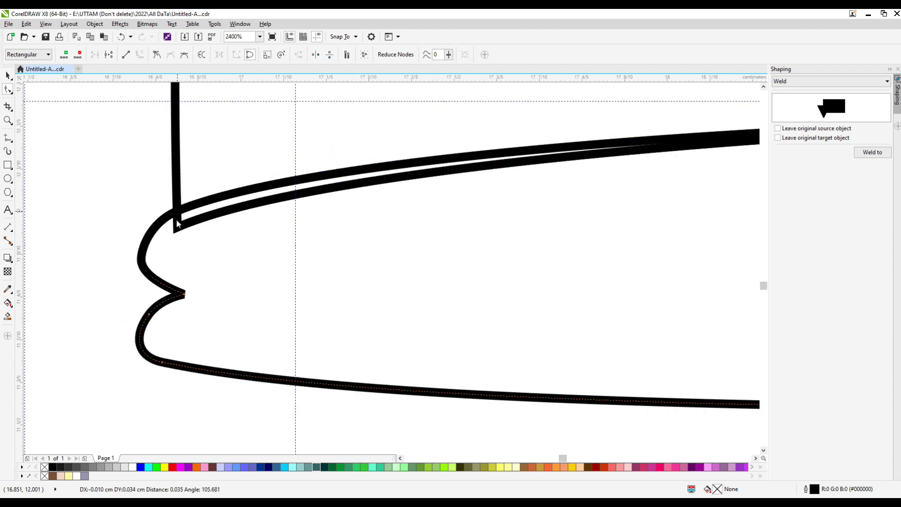
double_click(161, 362)
double_click(170, 354)
drag(170, 354, 162, 359)
scroll(163, 360, down, 3)
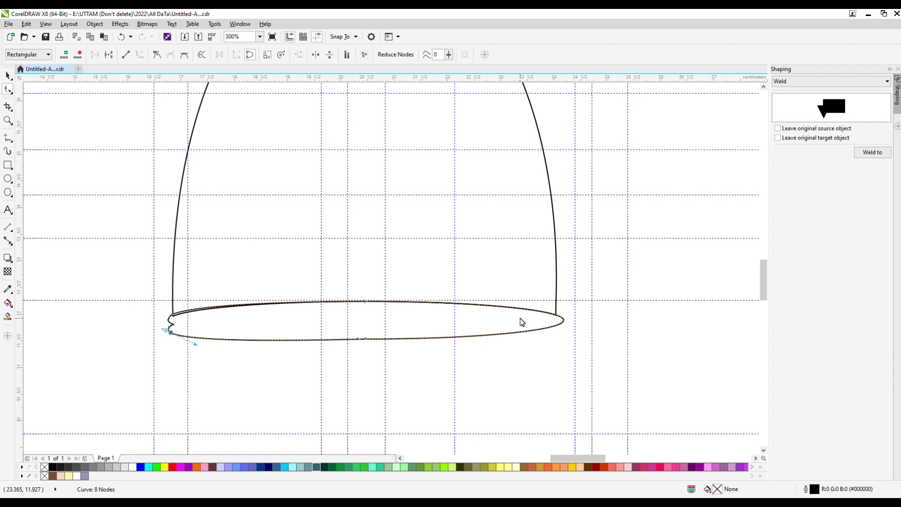
Rework the flat base's right end with nodes on its upper and lower edges to reshape the curve.
double_click(537, 311)
drag(537, 310, 519, 333)
scroll(542, 328, up, 1)
key(Delete)
click(570, 313)
double_click(518, 331)
drag(568, 309, 569, 313)
drag(519, 330, 509, 331)
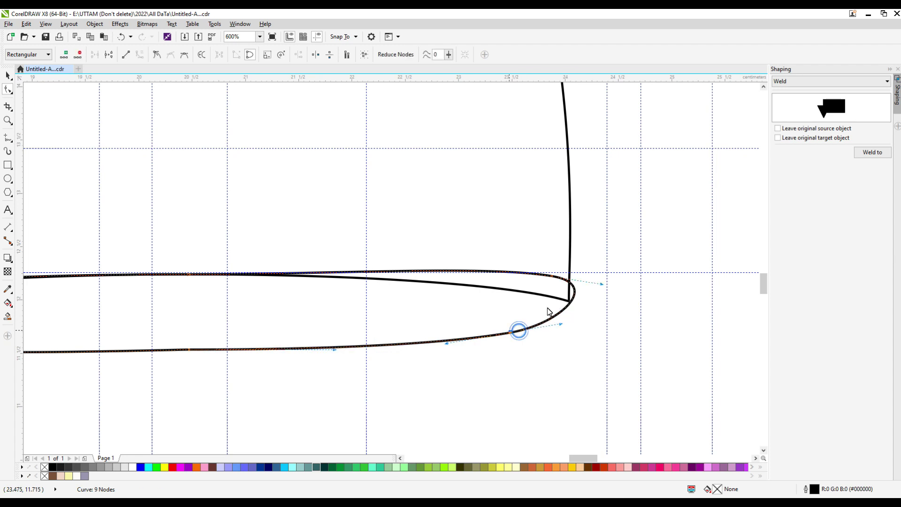
Add a node at the flat base's right tip and move it slightly outward beside the dome's corner.
scroll(571, 304, up, 2)
double_click(569, 312)
drag(568, 312, 575, 323)
scroll(579, 322, down, 1)
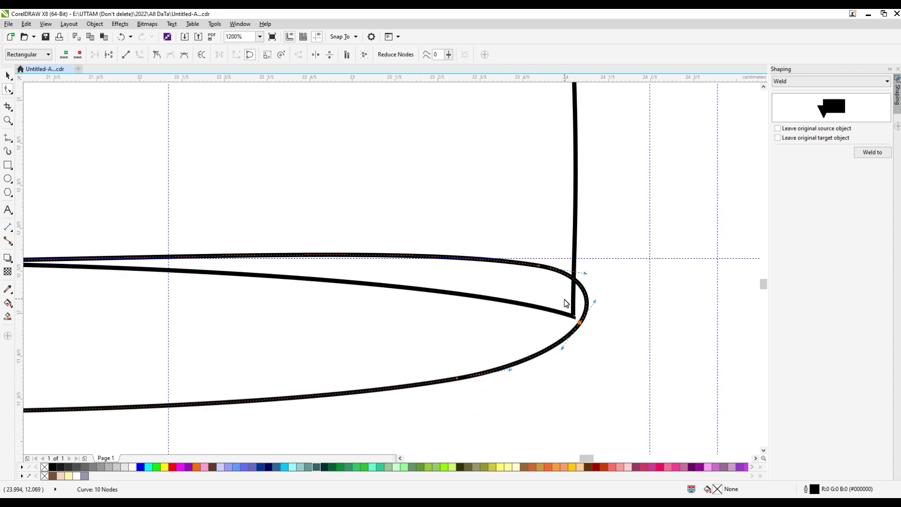
Move the base's upper right node to the dome's edge and bulge the right tip outward.
scroll(568, 286, up, 1)
drag(511, 250, 565, 246)
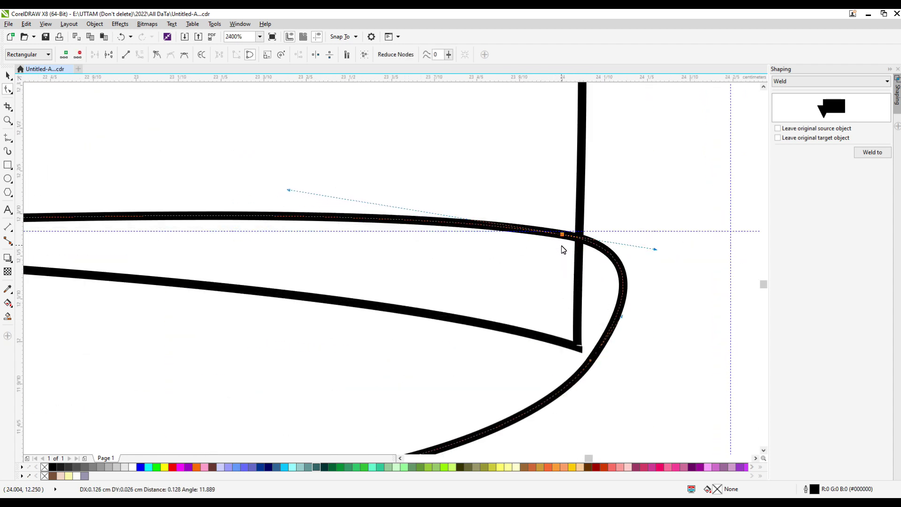
click(592, 366)
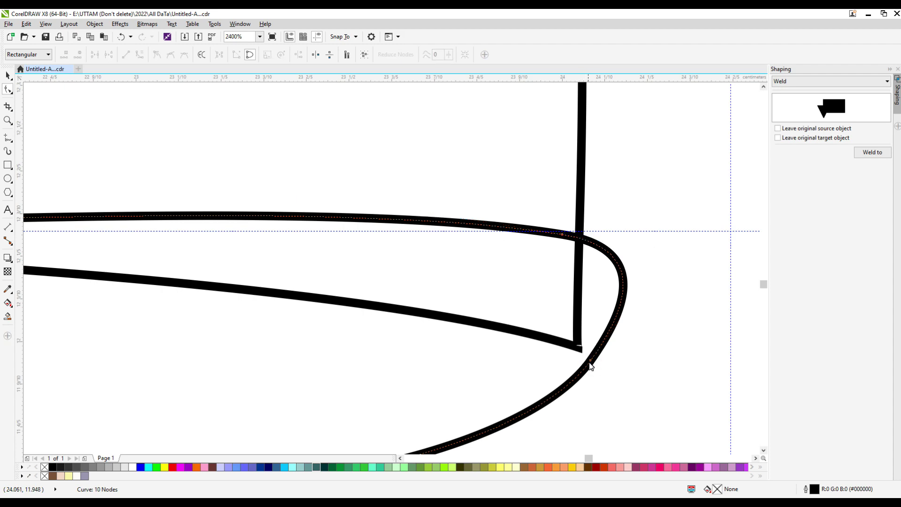
drag(590, 363, 607, 375)
drag(632, 316, 629, 323)
scroll(629, 323, down, 3)
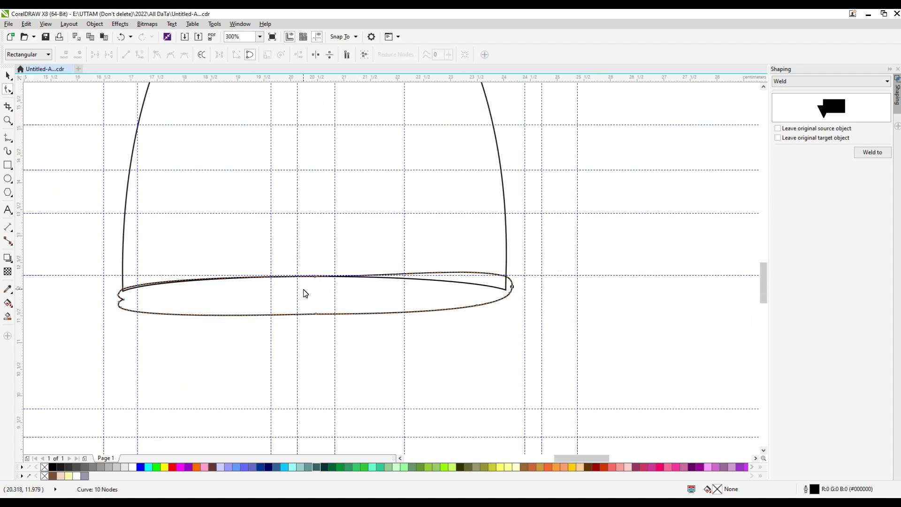
Shift the middle node on the base's upper edge slightly up and to the left.
scroll(399, 293, up, 1)
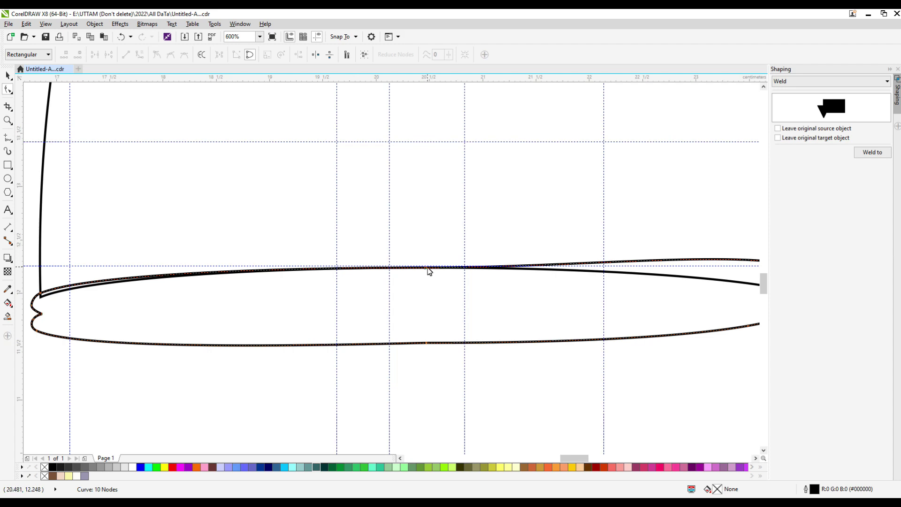
drag(427, 268, 410, 263)
scroll(478, 252, down, 2)
scroll(563, 259, up, 2)
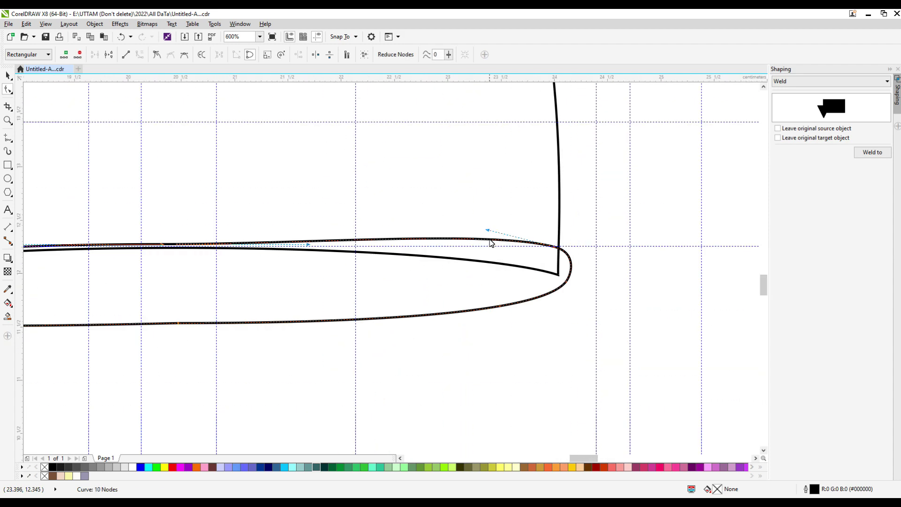
Flatten the base's upper edge near the right end and adjust the handles of the node at the dome's edge.
double_click(489, 240)
drag(488, 241, 485, 249)
double_click(485, 249)
scroll(545, 252, up, 1)
click(572, 244)
drag(609, 253, 618, 255)
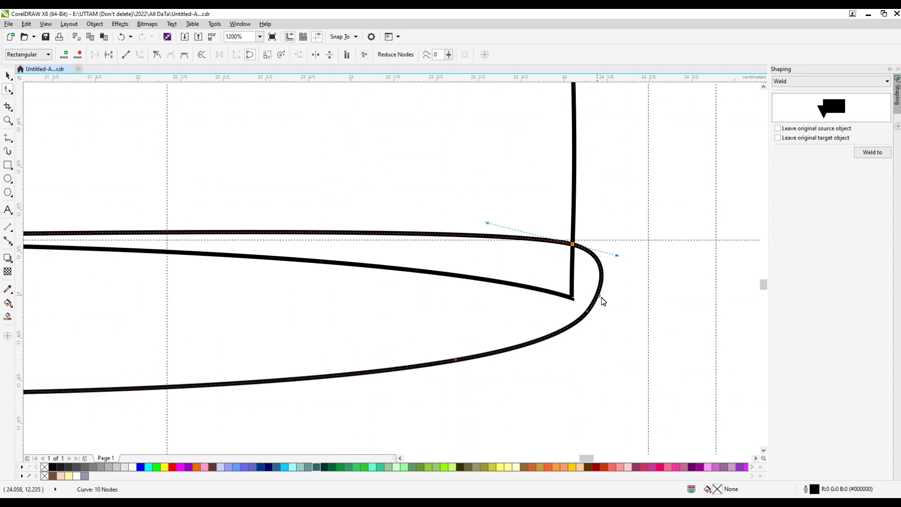
Delete the middle node on the base's lower edge to smooth that curve.
scroll(594, 300, down, 3)
scroll(489, 316, up, 1)
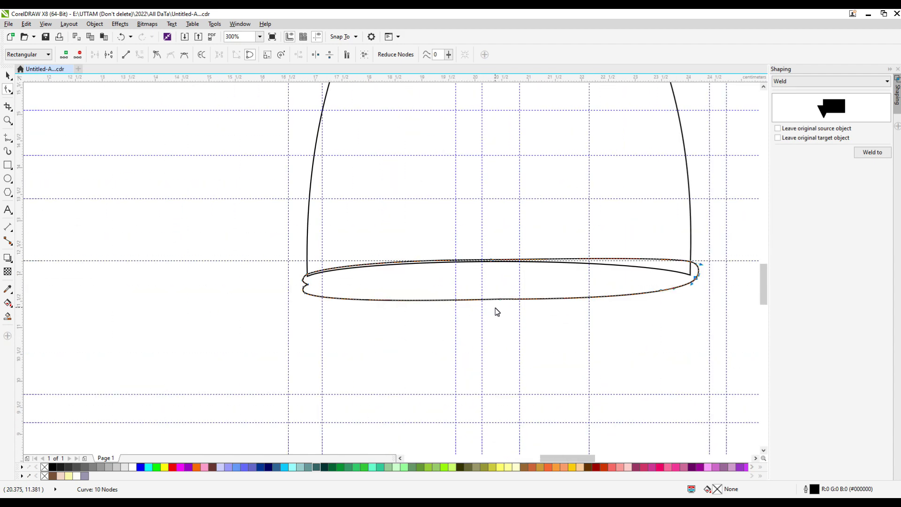
key(Delete)
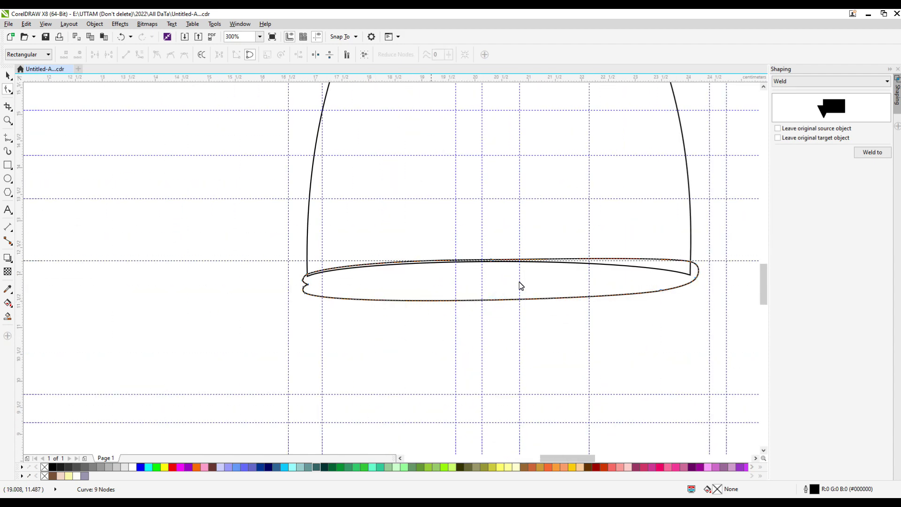
scroll(350, 263, down, 2)
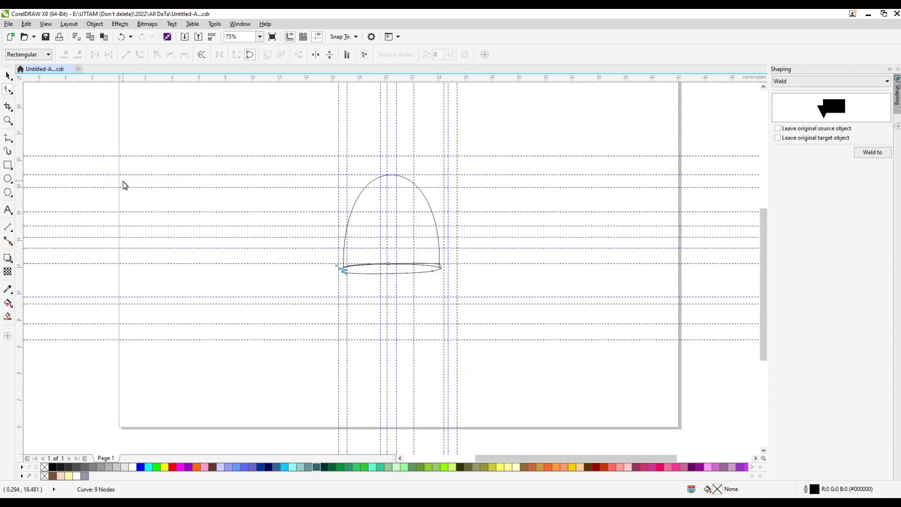
Draw a nearly round ellipse of about 2.3 by 2.2 cm overlapping the top of the dome.
click(8, 178)
scroll(390, 174, up, 1)
drag(376, 142, 440, 206)
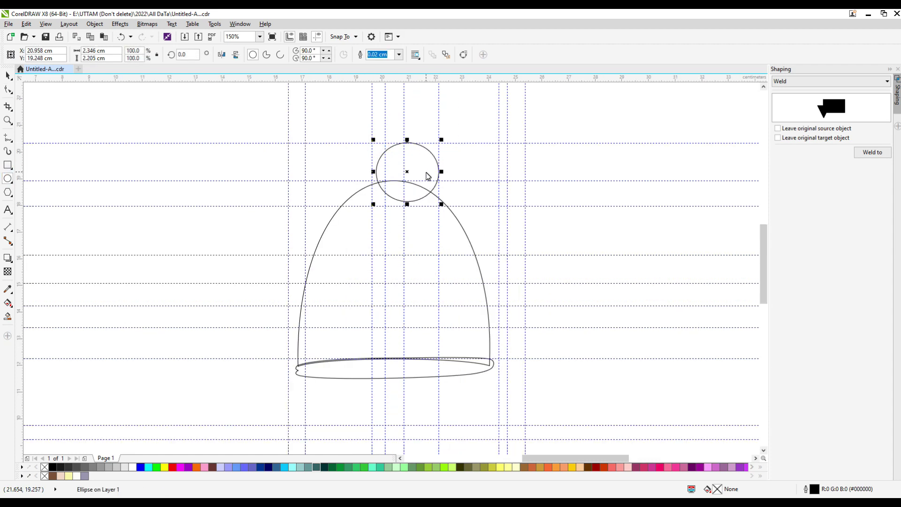
Widen the top ellipse to about 2.5 cm and draw a second ellipse overlapping it on the dome's upper right edge.
scroll(427, 175, up, 1)
drag(364, 175, 355, 177)
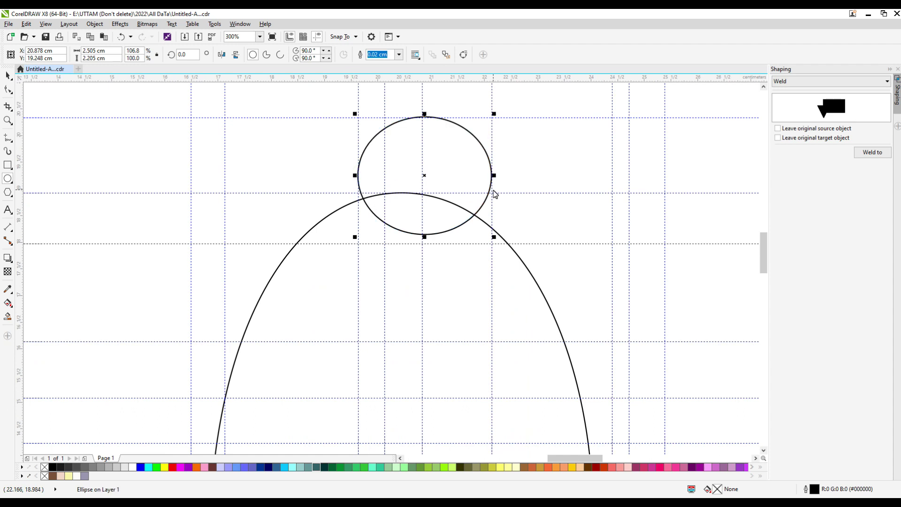
scroll(543, 197, down, 1)
drag(485, 161, 558, 237)
drag(523, 202, 516, 212)
scroll(546, 247, up, 1)
drag(544, 254, 553, 248)
Draw a third circle overlapping the second, resize it to about 2.2 by 2.2 cm and shift it outward over the dome's right edge.
scroll(485, 183, down, 1)
drag(478, 183, 537, 239)
scroll(515, 185, up, 1)
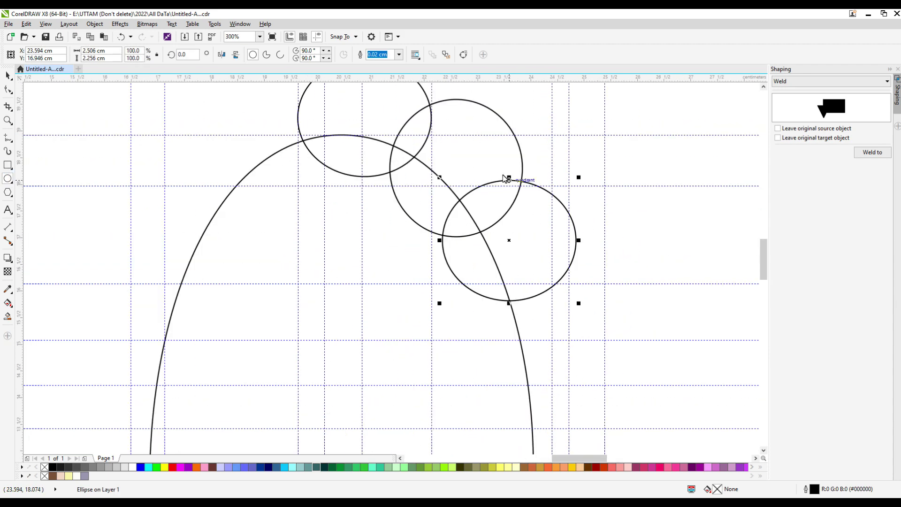
drag(511, 181, 507, 186)
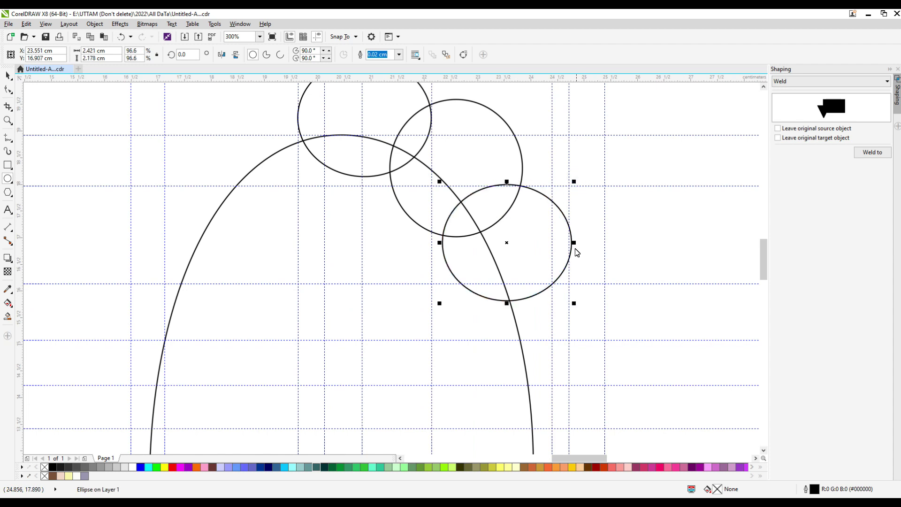
drag(440, 247, 454, 244)
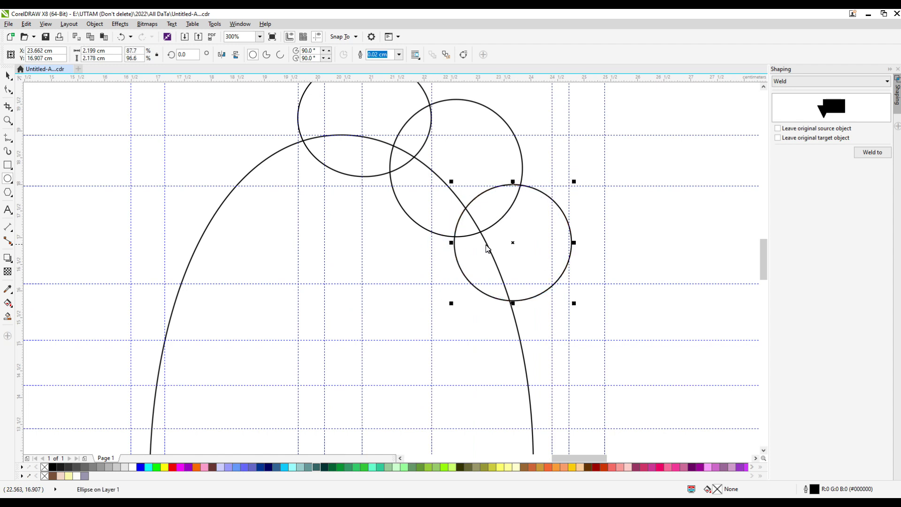
drag(513, 244, 529, 247)
scroll(490, 236, down, 1)
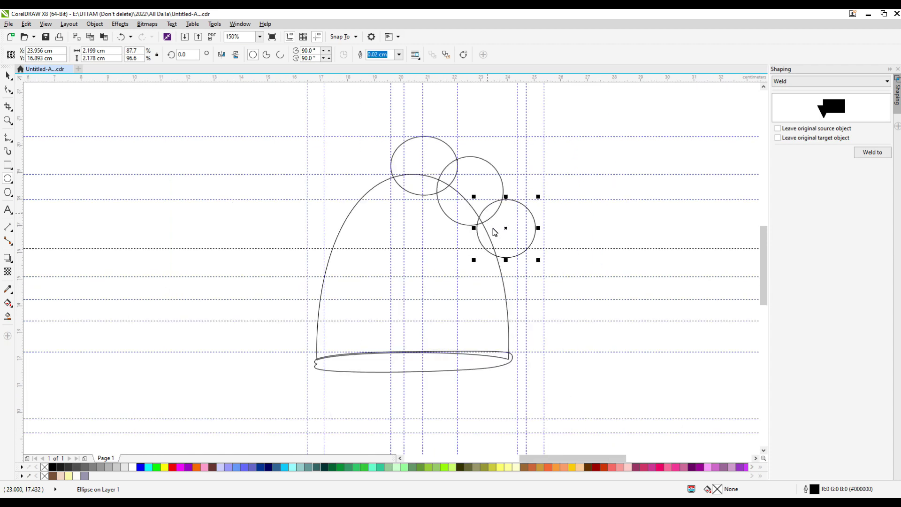
Draw two smaller circles, about 1.1 and 0.9 cm across, descending from the third circle outside the dome's right edge.
scroll(521, 300, up, 1)
drag(509, 202, 568, 266)
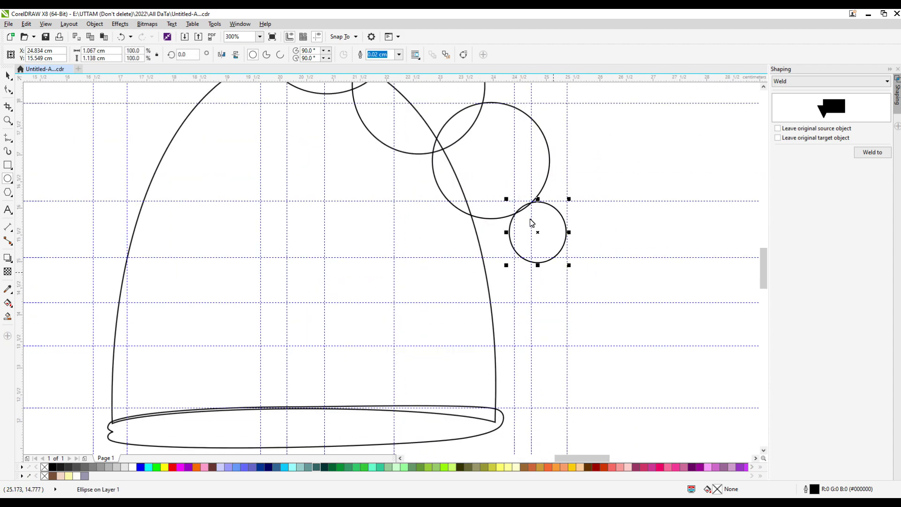
scroll(532, 222, up, 1)
drag(485, 183, 586, 306)
scroll(488, 242, down, 1)
scroll(540, 324, up, 1)
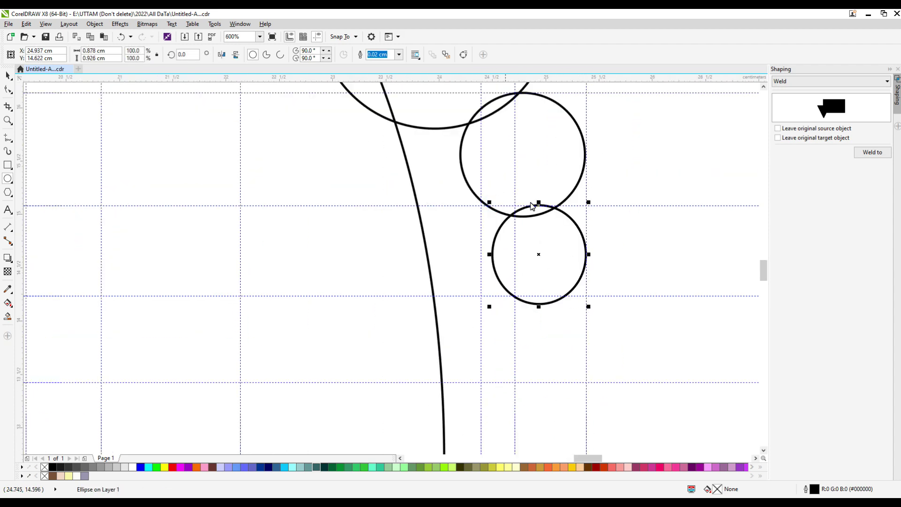
scroll(519, 260, down, 2)
scroll(512, 312, up, 1)
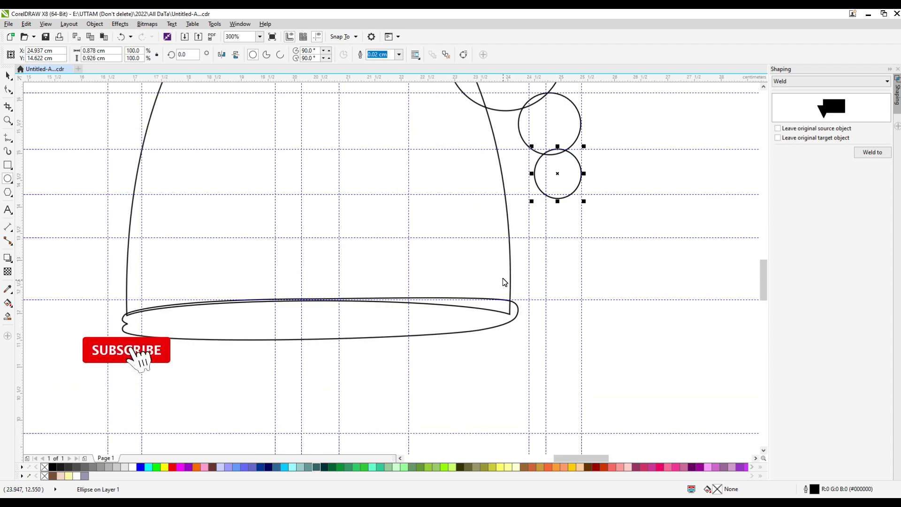
Draw an ellipse of about 0.7 by 0.6 cm across the dome's right edge just above the base and convert it to curves.
drag(493, 259, 528, 295)
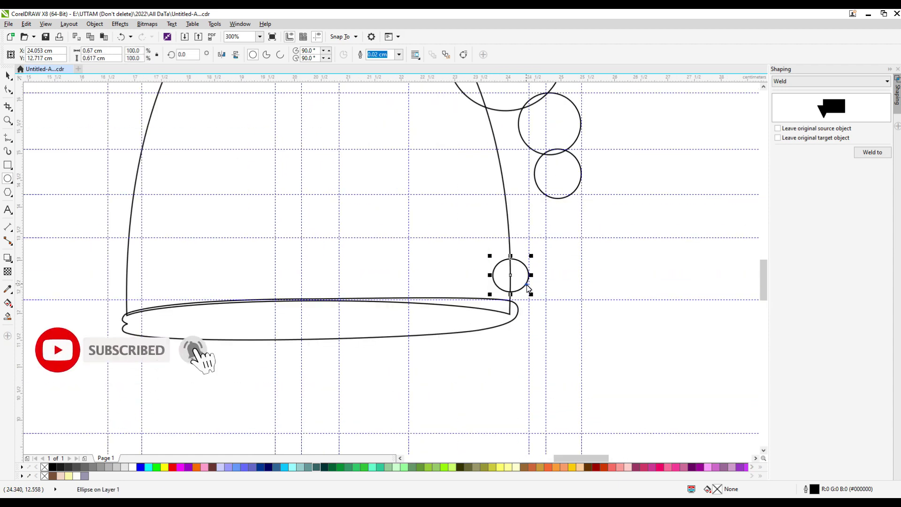
right_click(518, 294)
click(584, 55)
key(F10)
scroll(519, 292, up, 2)
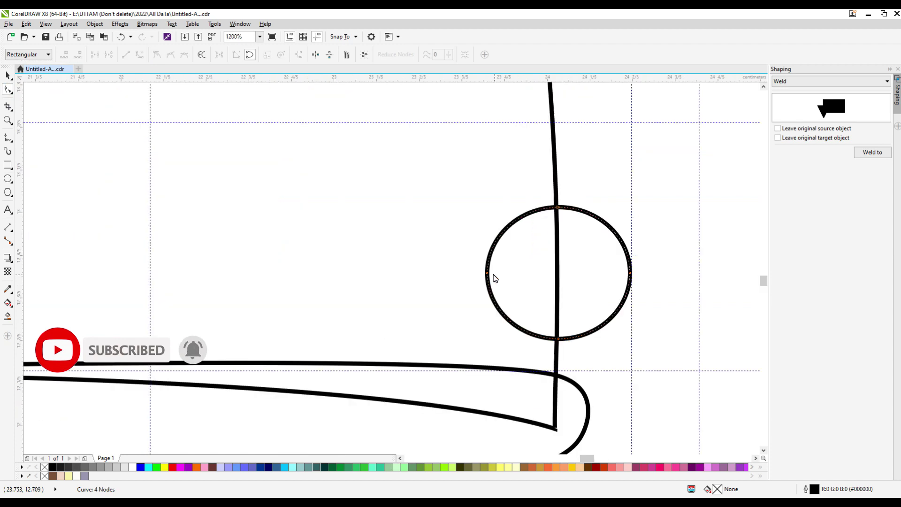
Reshape the small converted ellipse by shifting its upper and lower nodes and replacing the right node with one at the lower right.
drag(557, 209, 558, 194)
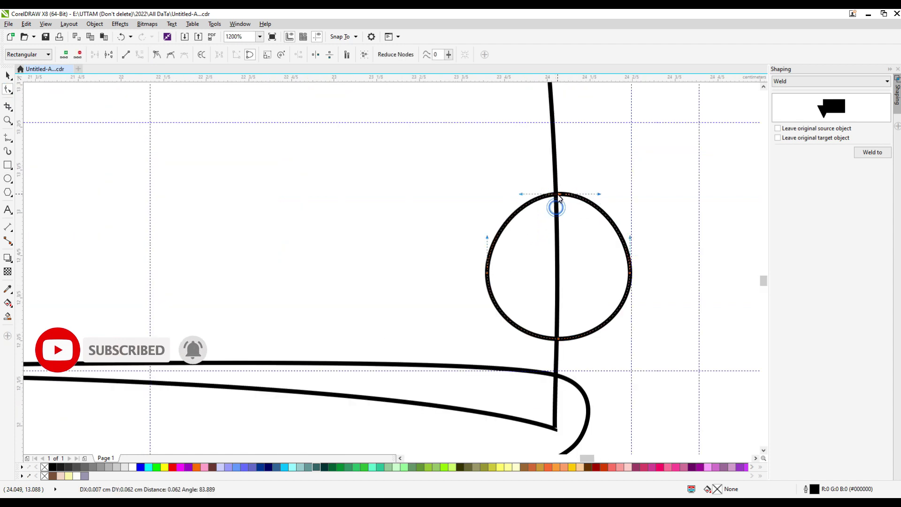
click(631, 274)
drag(554, 344, 559, 323)
drag(630, 270, 629, 278)
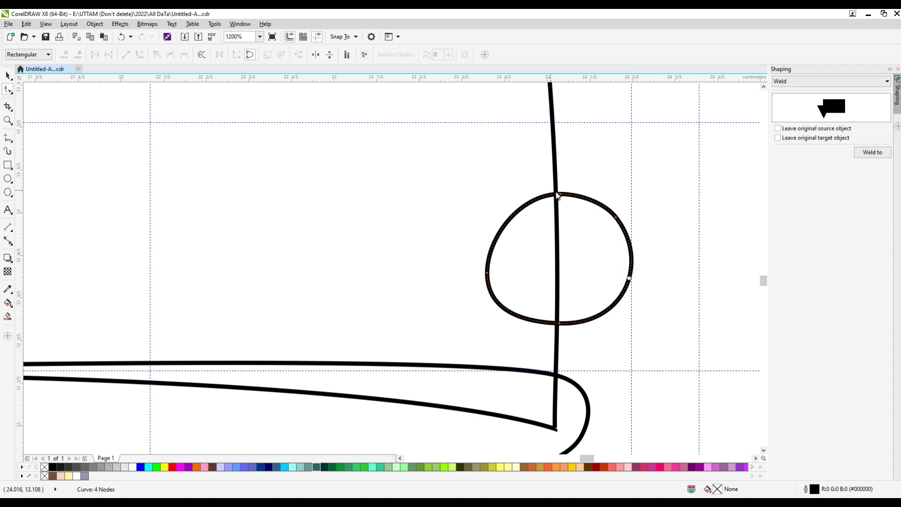
drag(557, 194, 555, 205)
double_click(617, 218)
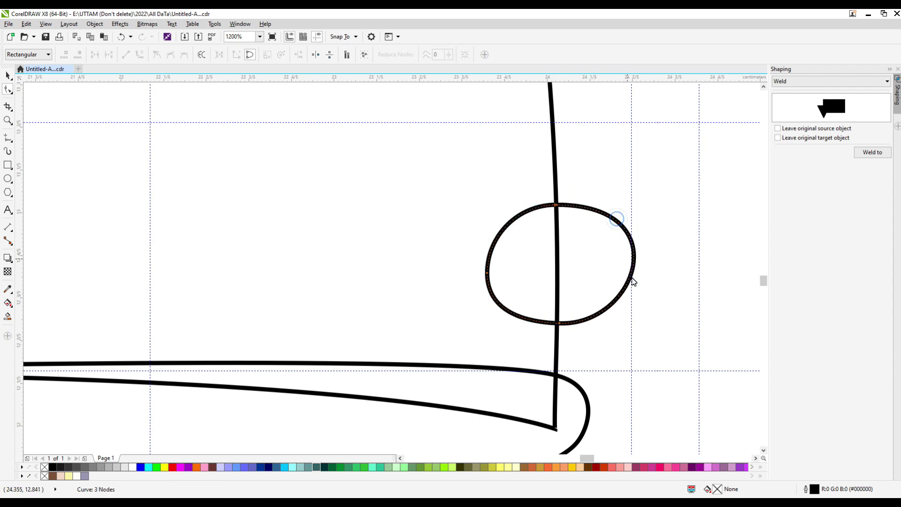
double_click(619, 300)
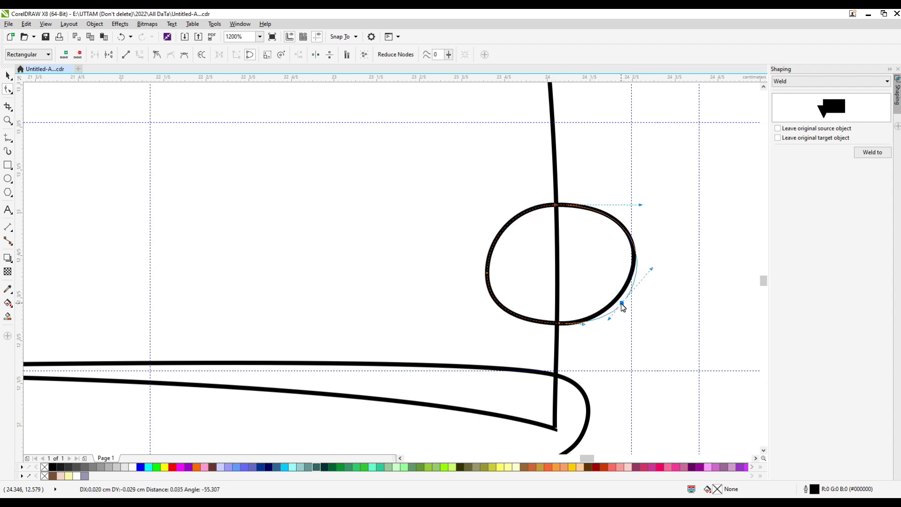
Reposition the small curve on the dome's right edge and enlarge it to about 0.9 by 0.9 cm.
click(9, 76)
drag(600, 212, 592, 215)
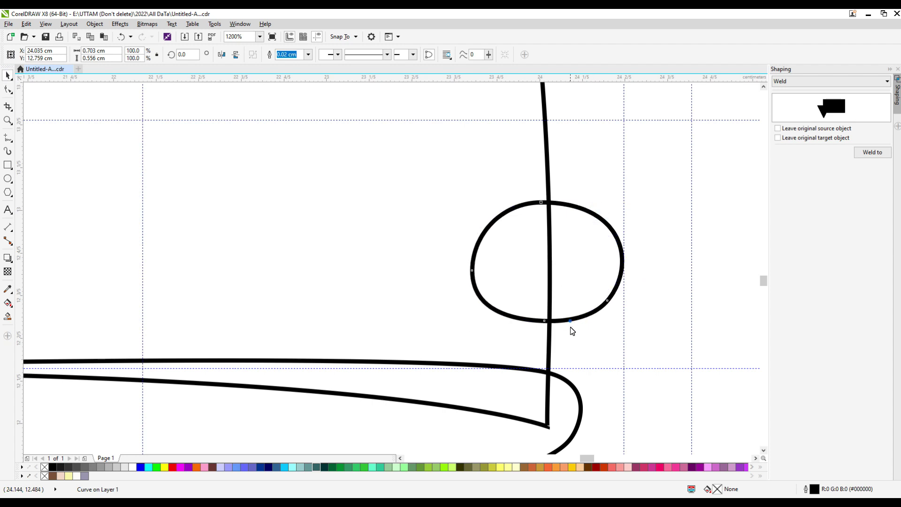
drag(571, 327, 570, 333)
drag(554, 217, 538, 139)
drag(533, 257, 539, 312)
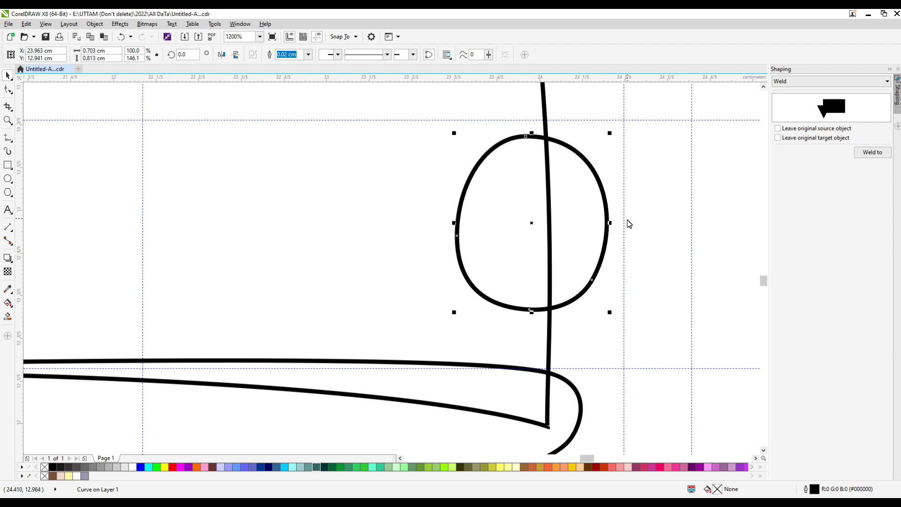
drag(610, 222, 641, 219)
scroll(586, 262, down, 2)
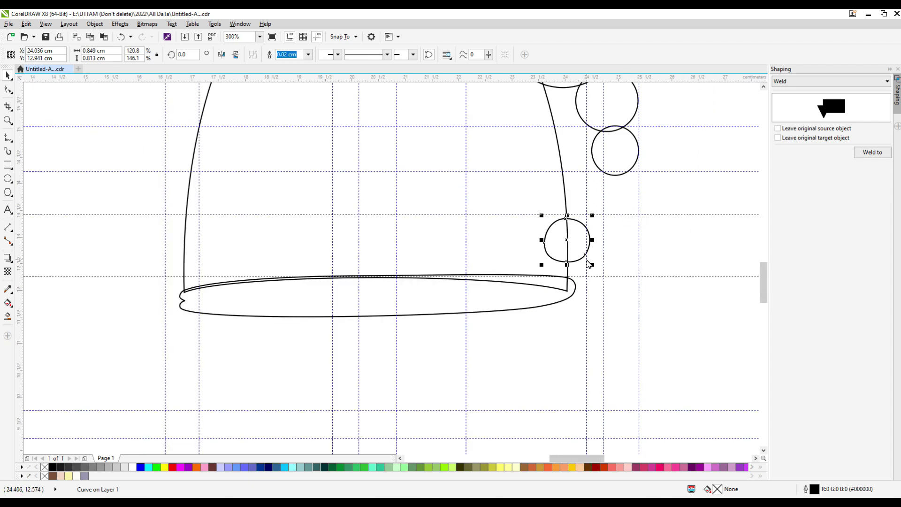
scroll(546, 222, up, 1)
drag(539, 215, 533, 208)
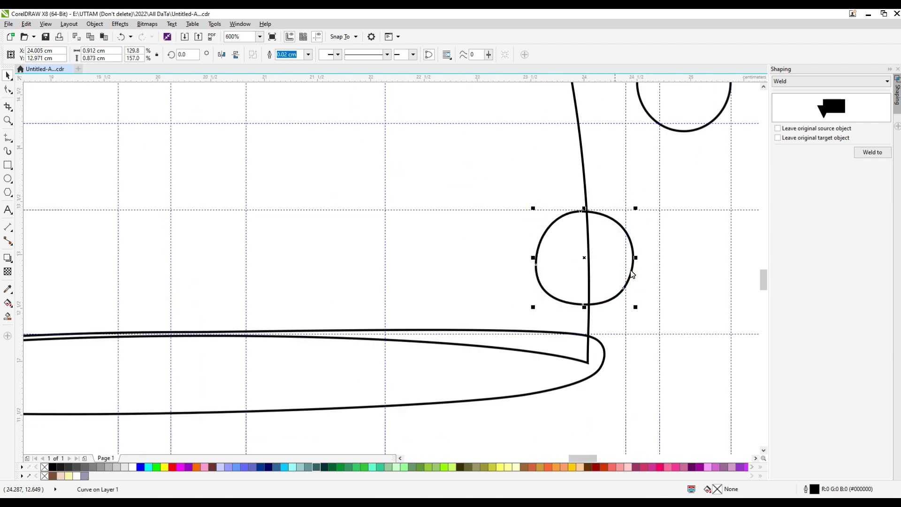
drag(636, 258, 677, 249)
Square off the small curve's right side by adjusting its upper-right nodes and replacing the lower-right node.
click(7, 89)
scroll(606, 224, up, 1)
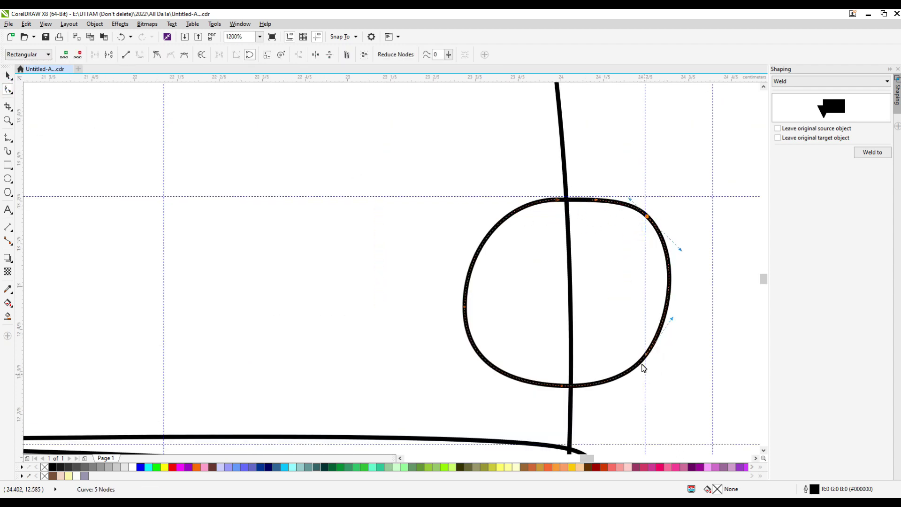
drag(646, 355, 653, 365)
click(633, 378)
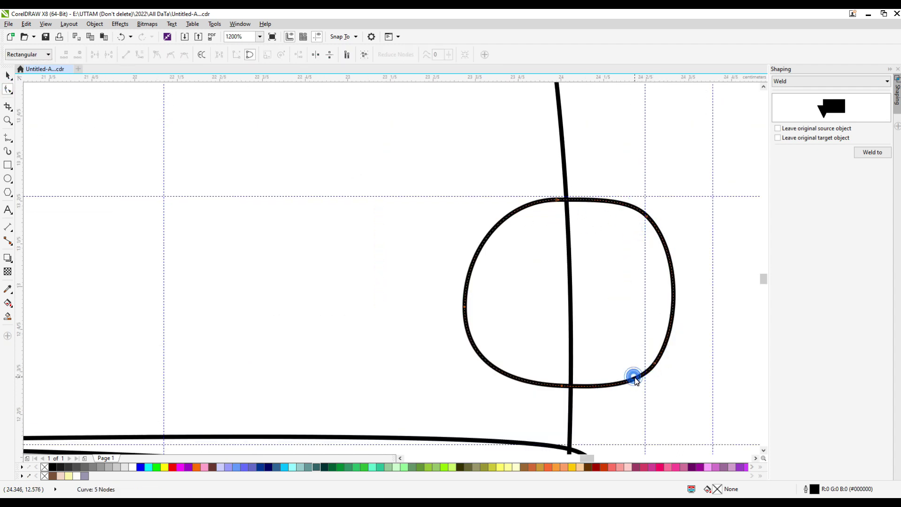
double_click(639, 376)
double_click(655, 365)
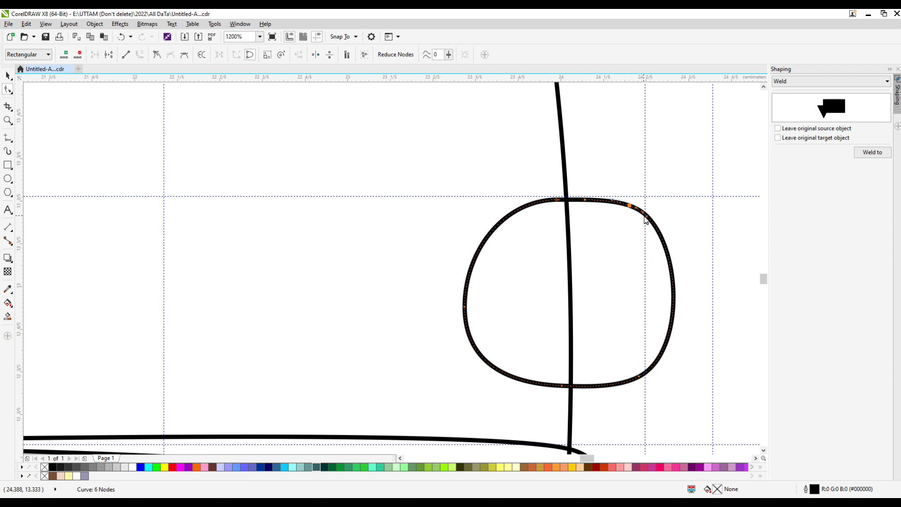
Weld the small curve to the dome to form a rounded bump on its lower right edge.
scroll(621, 261, down, 2)
click(9, 75)
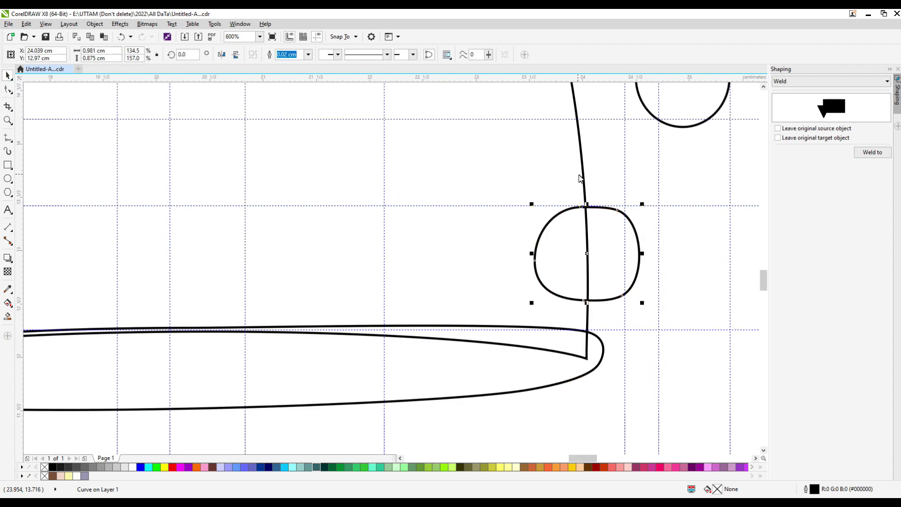
shift+click(583, 175)
click(266, 57)
scroll(608, 329, down, 1)
scroll(610, 332, down, 2)
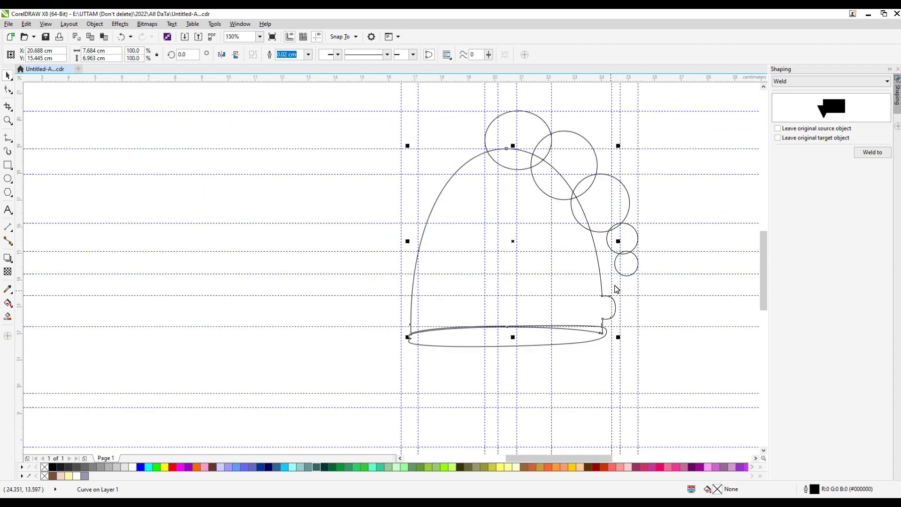
Draw a circle of about 1.1 by 1.2 cm overlapping the bump on the dome's right edge.
scroll(624, 314, up, 2)
key(F7)
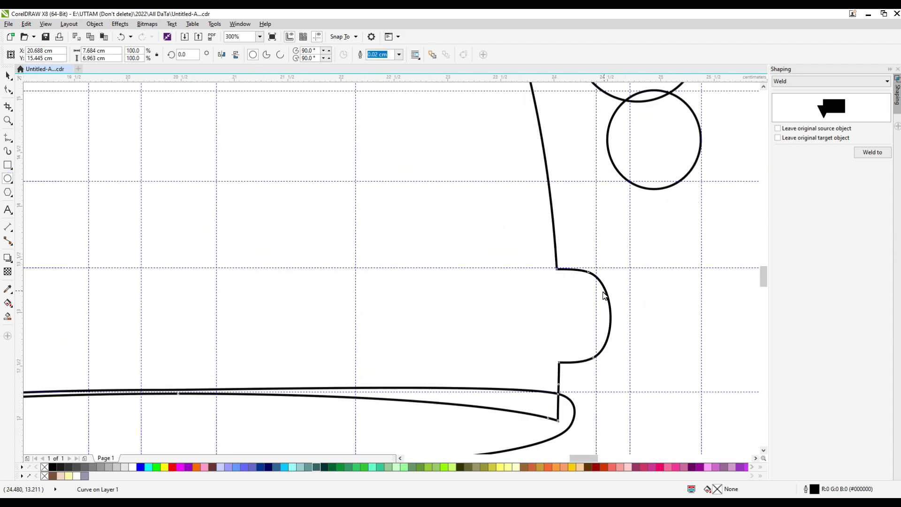
drag(565, 229, 686, 355)
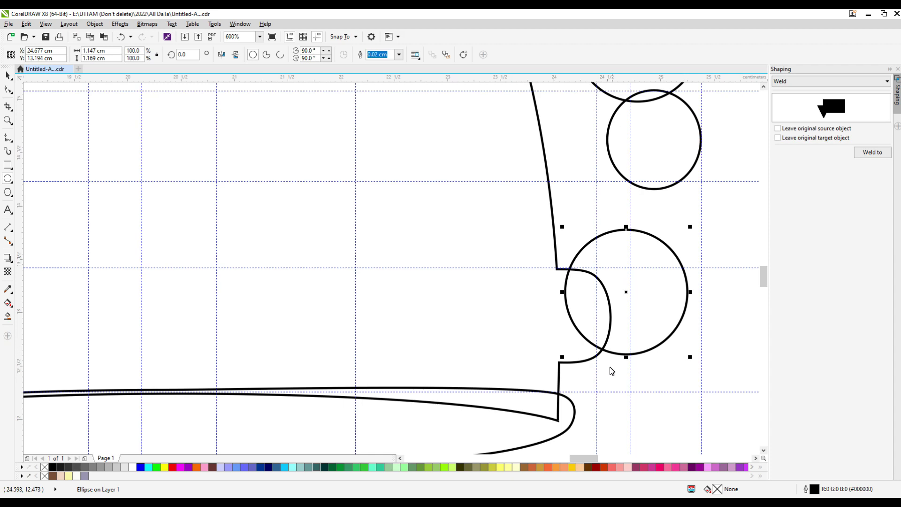
scroll(612, 371, down, 4)
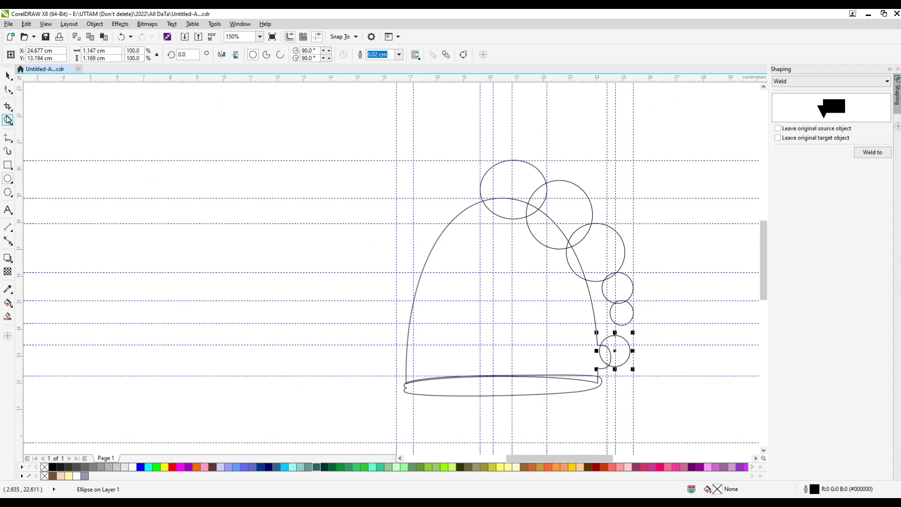
Shift the smallest circle down and left, and lower the bump's circle to the guideline at the base's upper edge.
scroll(646, 356, up, 1)
drag(596, 294, 581, 331)
click(584, 315)
drag(581, 379, 582, 397)
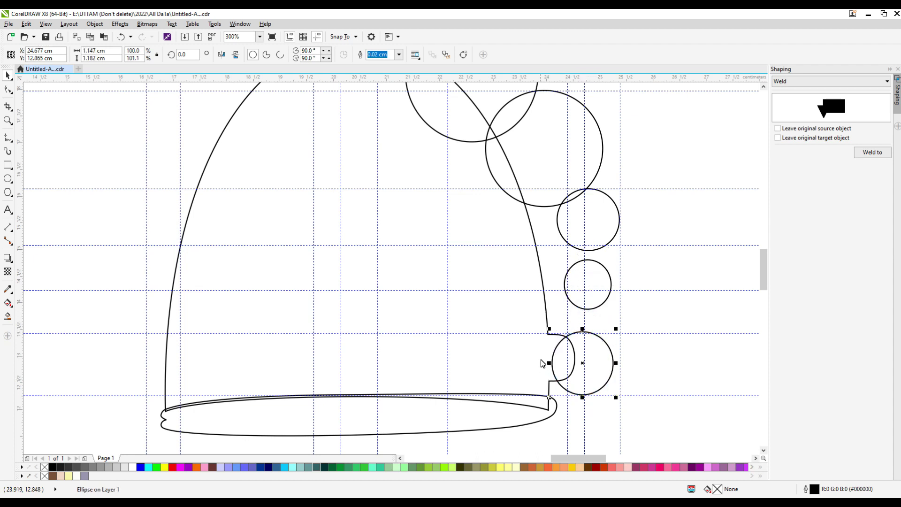
Adjust both sides of the circle over the bump so it is about 1.2 cm wide and overlaps the dome's edge.
drag(549, 362, 512, 376)
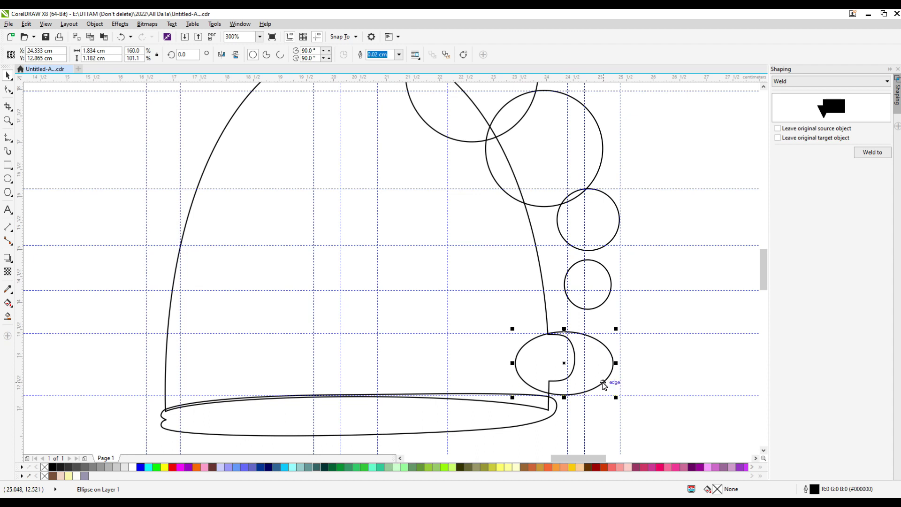
scroll(603, 384, up, 2)
drag(616, 362, 599, 362)
drag(425, 344, 458, 344)
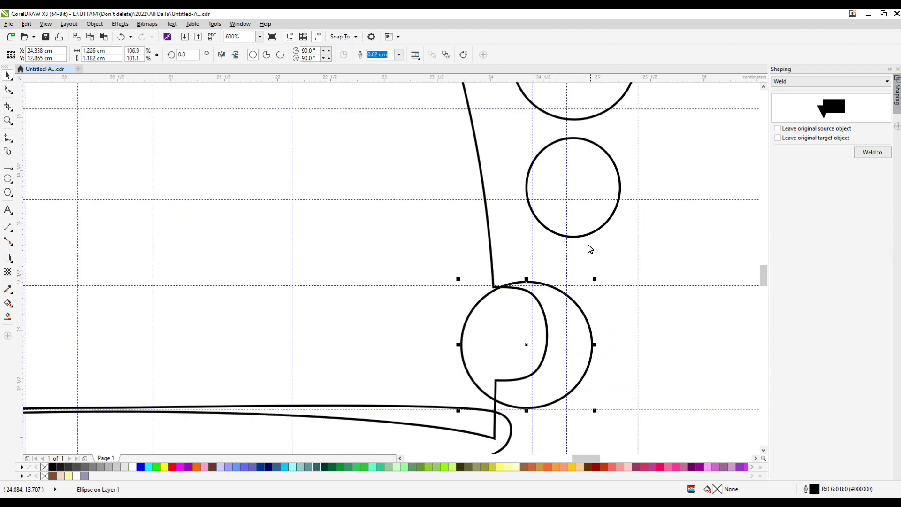
Move the smallest circle down onto the circle over the bump and enlarge it to about 1.3 cm across.
drag(582, 240, 570, 288)
drag(609, 184, 627, 165)
drag(510, 166, 477, 148)
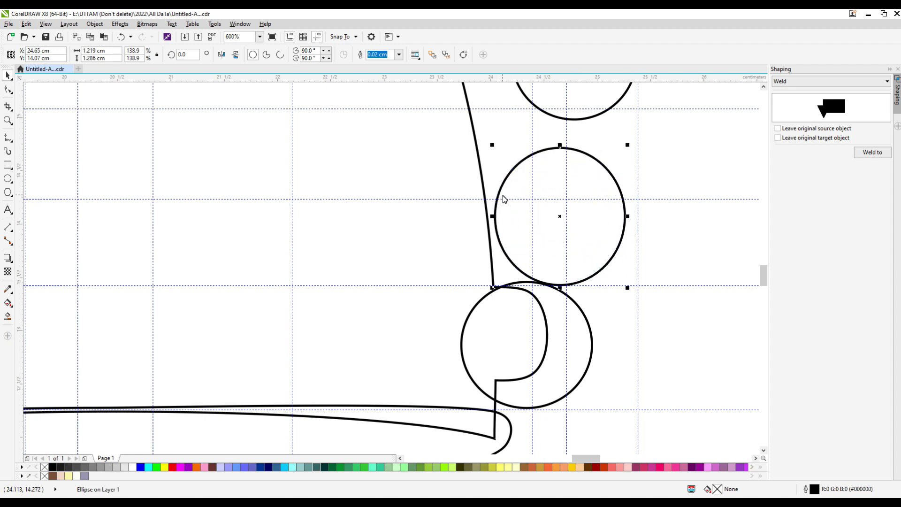
mouse_move(629, 149)
mouse_down()
mouse_move(646, 137)
mouse_move(632, 130)
mouse_move(634, 138)
mouse_up()
Enlarge the circle just below the third large one to about 1.4 by 1.4 cm so it meets the circle beneath it.
click(595, 115)
scroll(591, 197, down, 1)
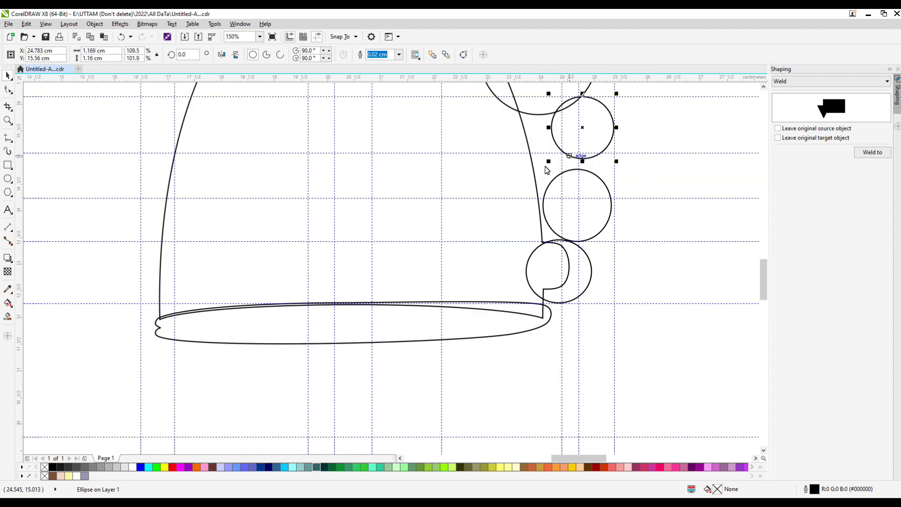
drag(548, 161, 537, 178)
scroll(537, 178, down, 1)
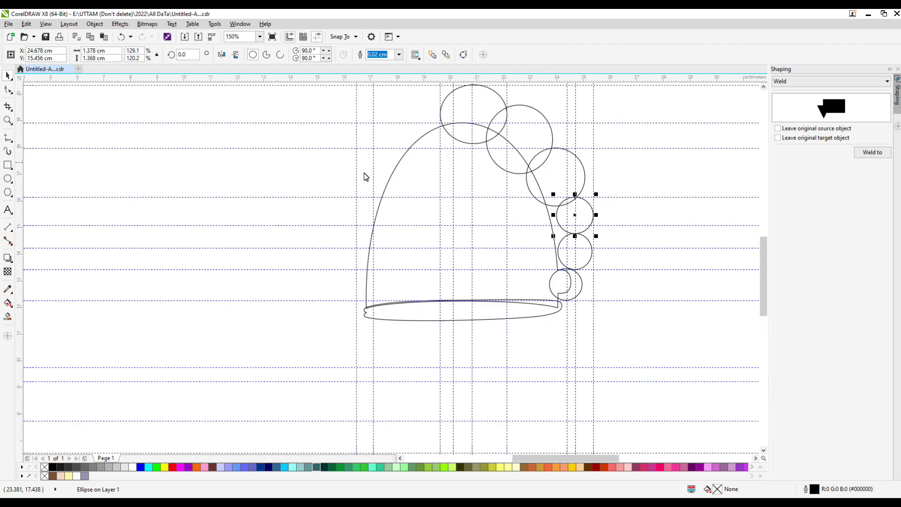
Smart-fill the parts of the three upper circles outside the dome with slate blue (C40 M20 Y0 K40) and no outline.
click(8, 316)
click(483, 117)
click(509, 124)
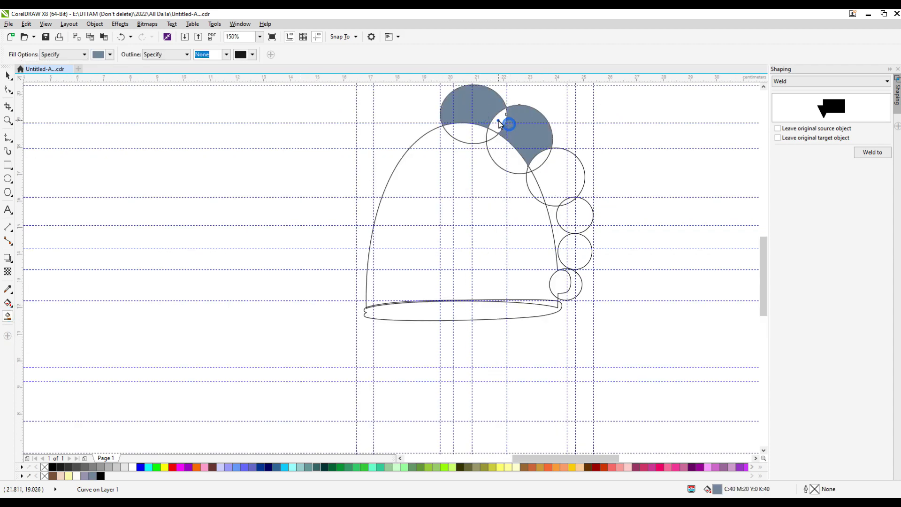
click(567, 200)
Try to smart-fill the gap between the dome's right edge and the smaller circles.
click(555, 213)
key(ctrl+z)
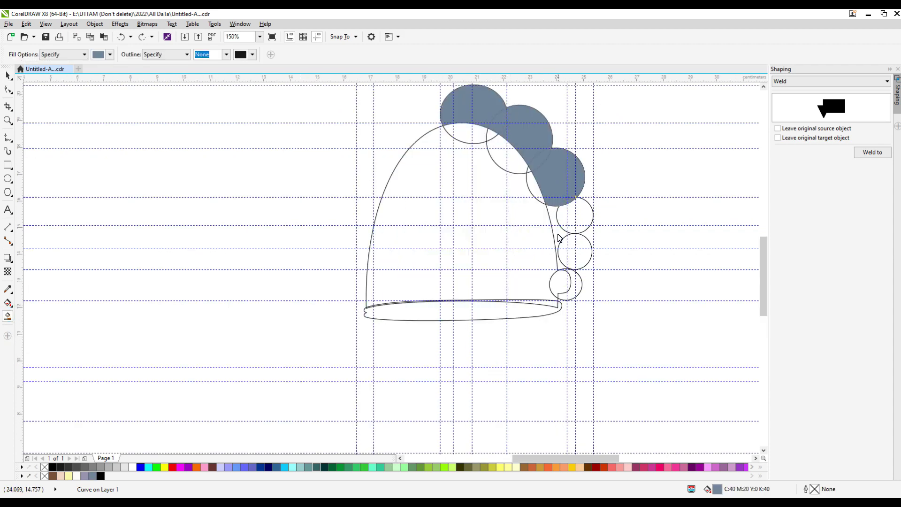
click(559, 236)
key(ctrl+z)
Smart-fill the three smaller circles outside the dome's right edge with slate blue (C40 M20 Y0 K40).
scroll(571, 232, up, 2)
click(563, 285)
click(563, 192)
Retry smart-filling the gap between the dome and the small circles, slightly enlarging the lowest circle to close it.
click(516, 221)
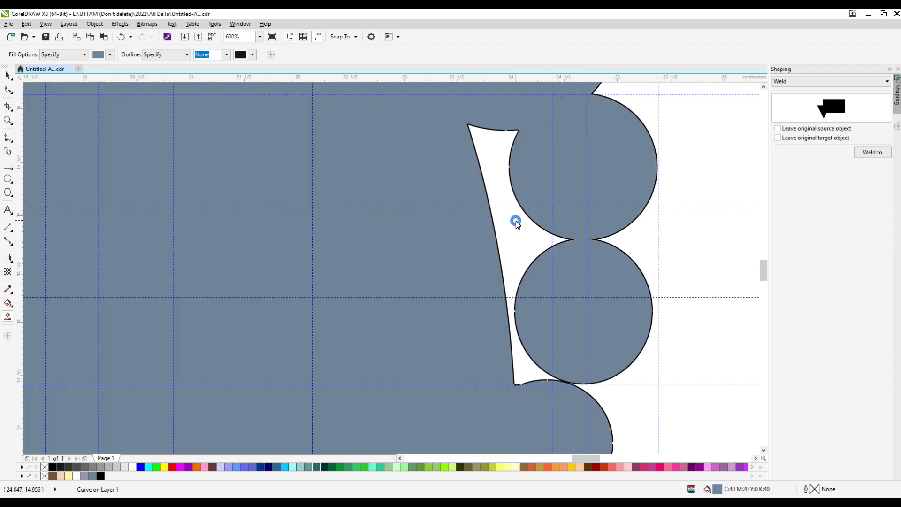
key(ctrl+z)
scroll(549, 209, down, 1)
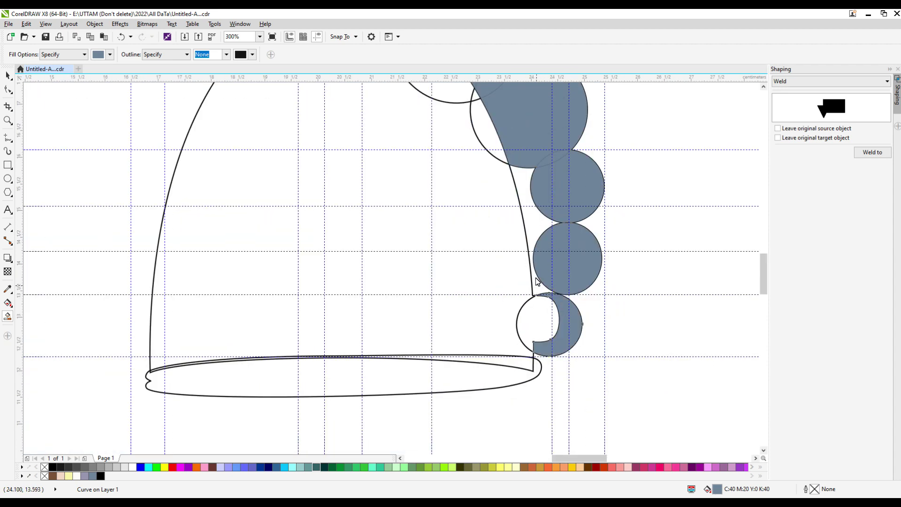
scroll(543, 307, up, 2)
click(7, 75)
drag(468, 290, 459, 287)
click(7, 316)
click(526, 236)
scroll(498, 303, down, 2)
key(ctrl+z)
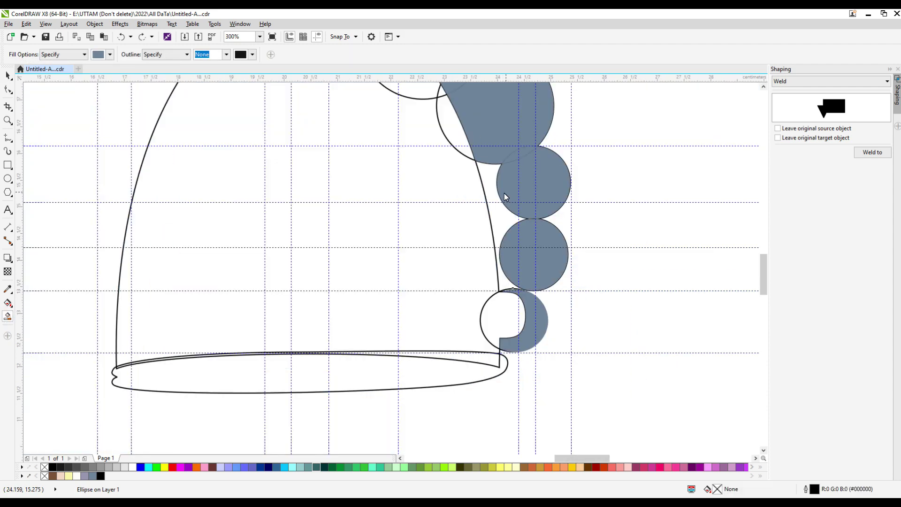
click(491, 188)
key(ctrl+z)
Delete the lowest outlined circle around the dome's bump, keeping the slate-blue crescent.
key(space)
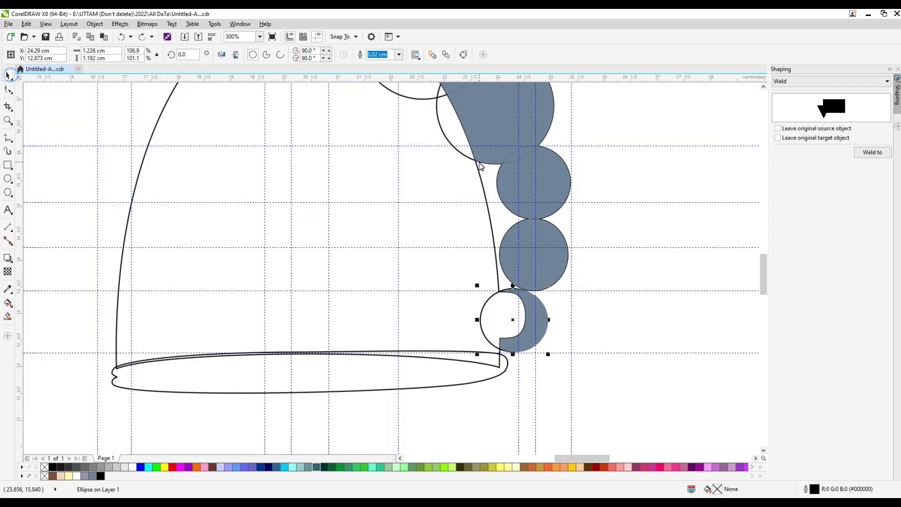
click(459, 282)
scroll(501, 292, up, 2)
drag(483, 296, 388, 268)
right_click(388, 269)
click(422, 343)
scroll(548, 282, down, 1)
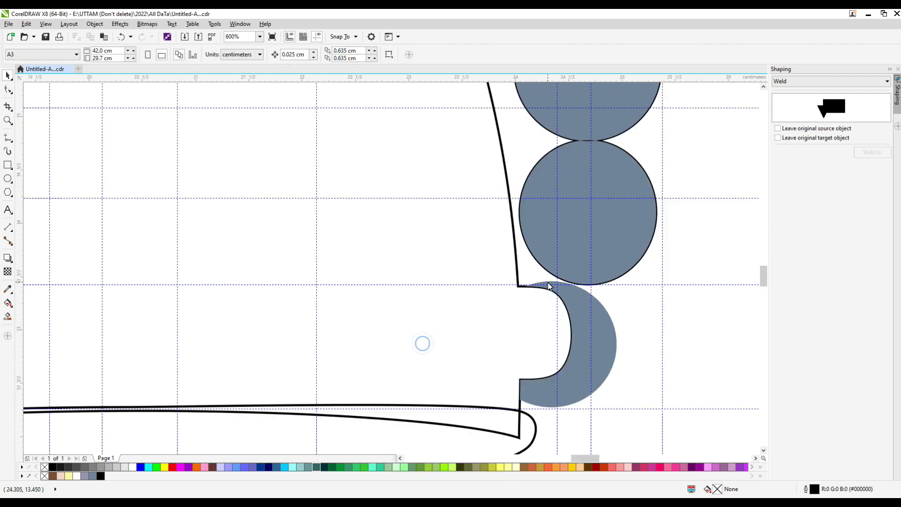
click(550, 287)
scroll(550, 287, up, 2)
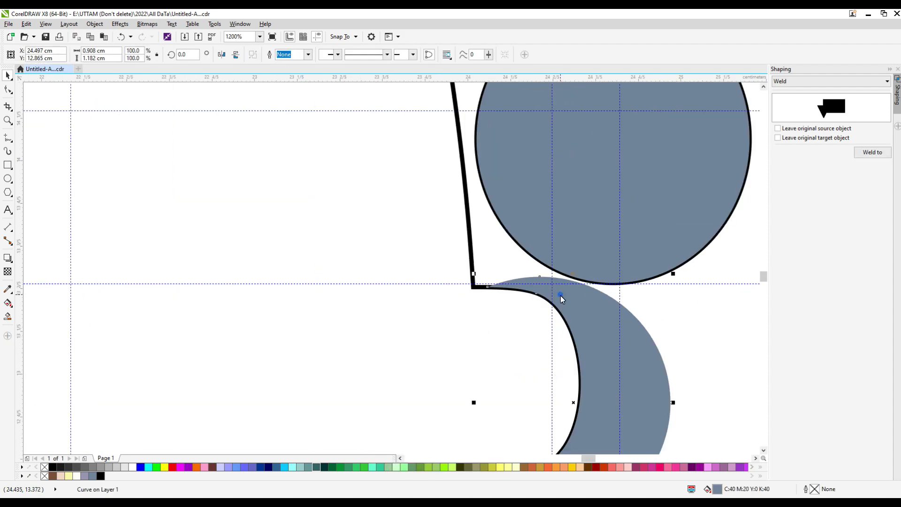
click(8, 316)
scroll(488, 253, down, 4)
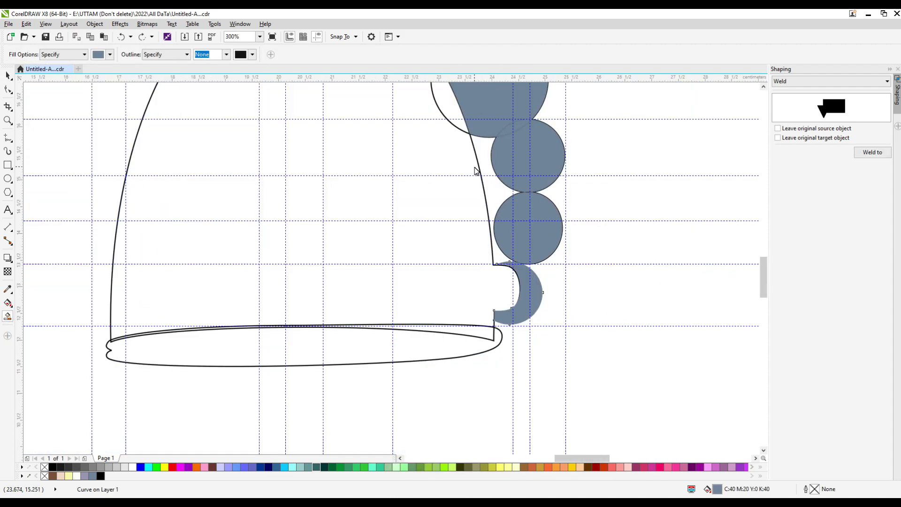
scroll(476, 171, down, 2)
scroll(501, 206, up, 2)
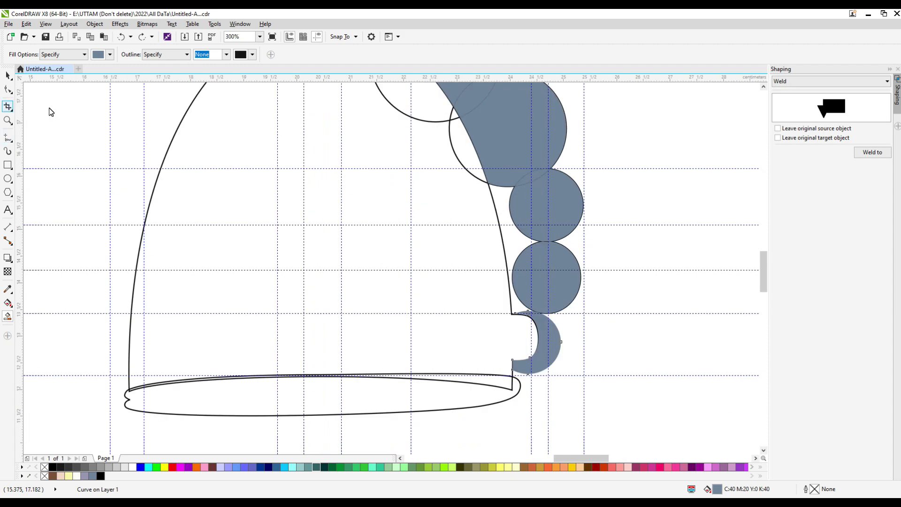
Delete the three large outlined circles along the dome's upper right, keeping their slate-blue fills.
key(F3)
click(8, 76)
click(419, 161)
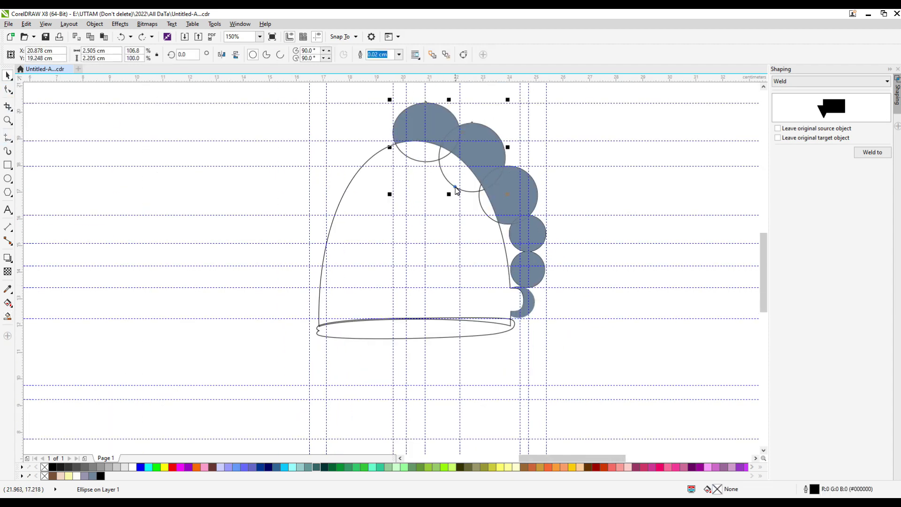
shift+click(493, 219)
right_click(492, 219)
click(531, 313)
scroll(532, 239, up, 1)
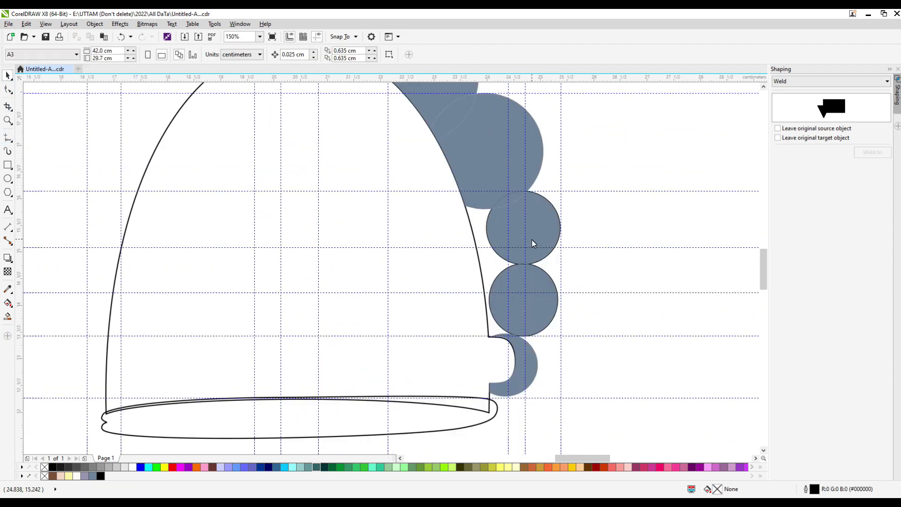
Delete the outlined originals of the two small circles above the crescent, keeping their slate-blue fills.
scroll(532, 239, up, 2)
drag(565, 310, 591, 321)
key(ctrl+z)
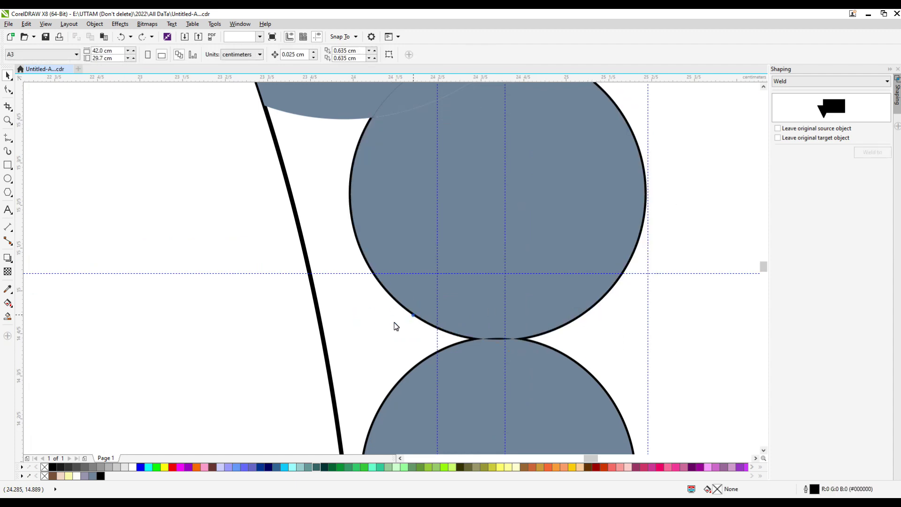
drag(413, 315, 387, 324)
shift+click(583, 371)
right_click(584, 369)
click(604, 235)
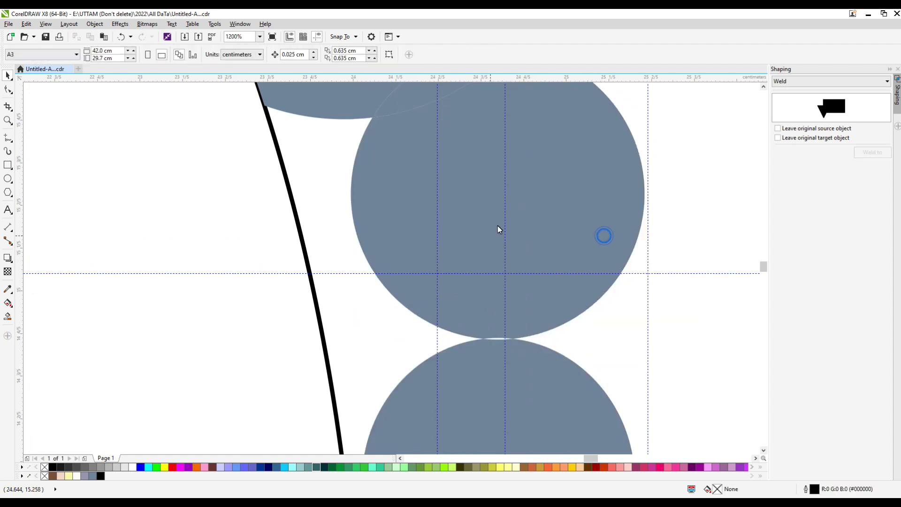
Stretch the filled circle just above the crescent up and down so it overlaps the lobes on both sides.
scroll(498, 229, down, 2)
scroll(499, 283, up, 3)
click(498, 285)
scroll(497, 283, down, 2)
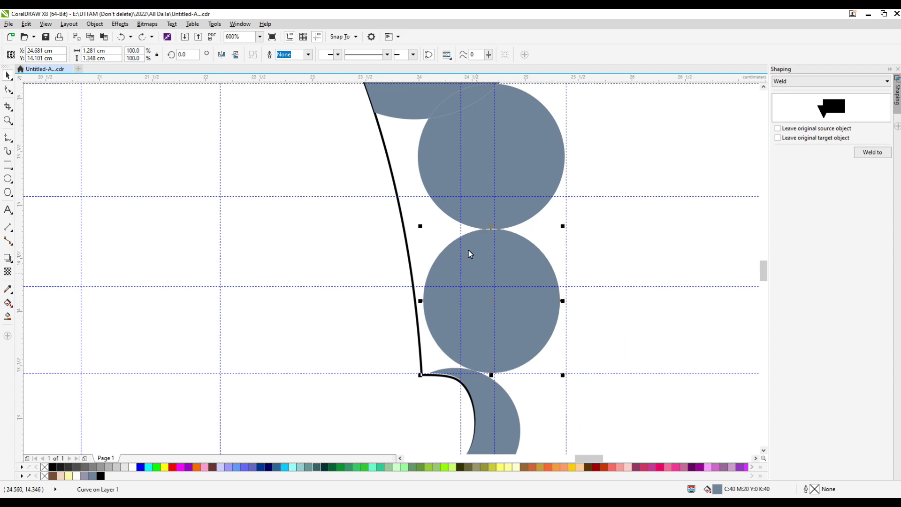
click(498, 228)
shift+click(458, 99)
scroll(489, 247, down, 1)
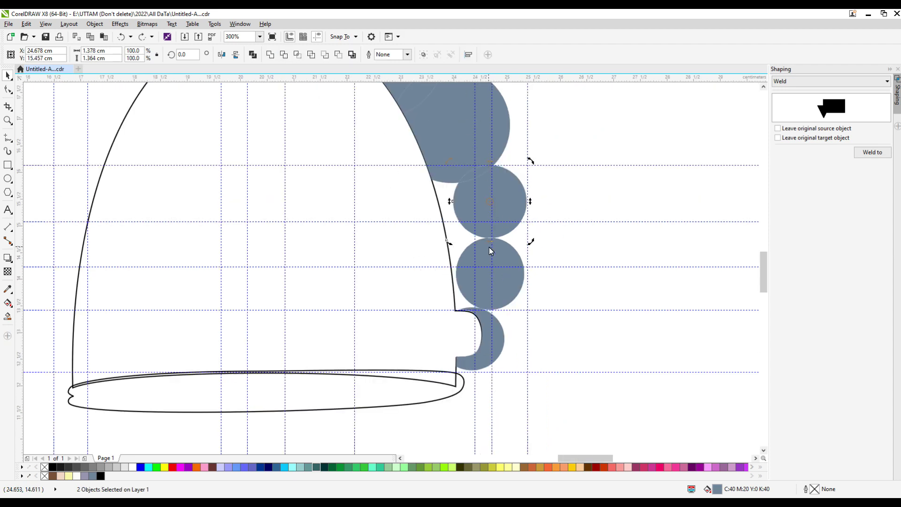
click(491, 246)
scroll(490, 239, up, 2)
drag(491, 234, 490, 195)
scroll(501, 211, down, 1)
scroll(501, 229, up, 1)
scroll(497, 258, down, 2)
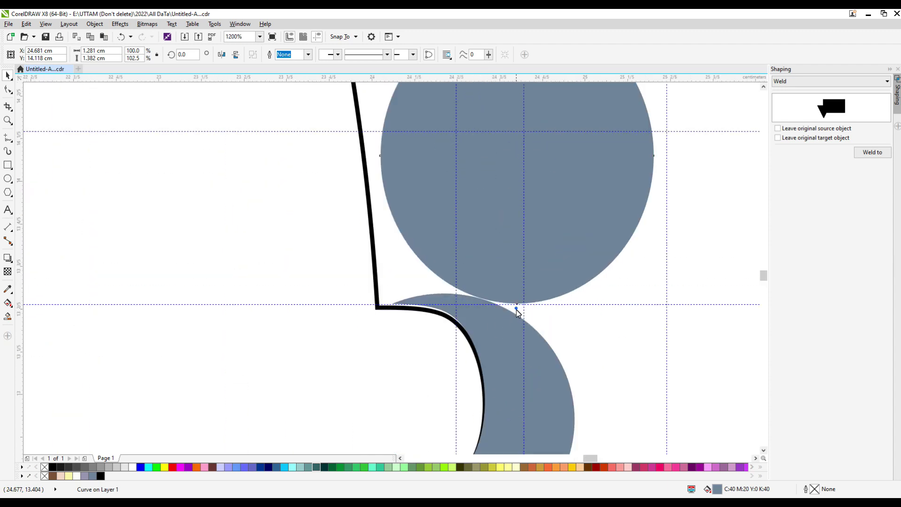
drag(516, 309, 516, 314)
Weld all the slate-blue lobes along the dome's right side into one shape.
scroll(516, 313, down, 3)
drag(644, 119, 342, 291)
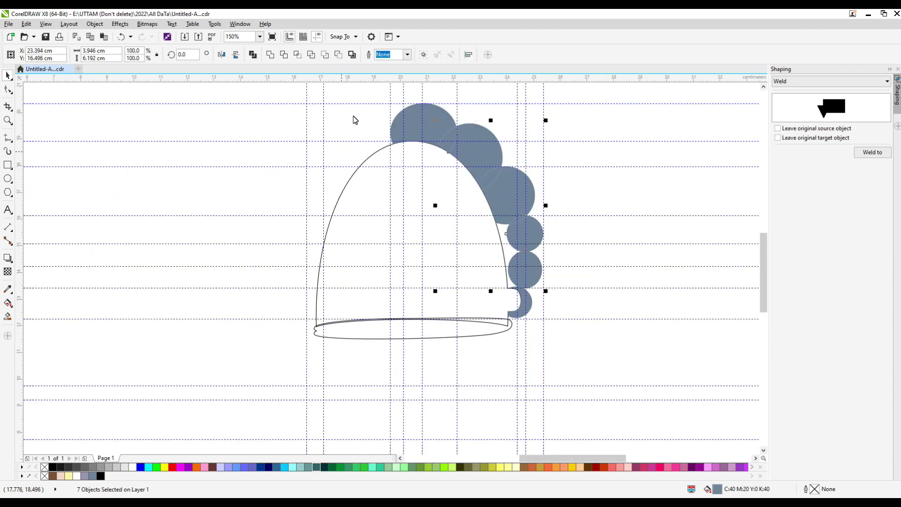
drag(356, 94, 584, 324)
click(269, 54)
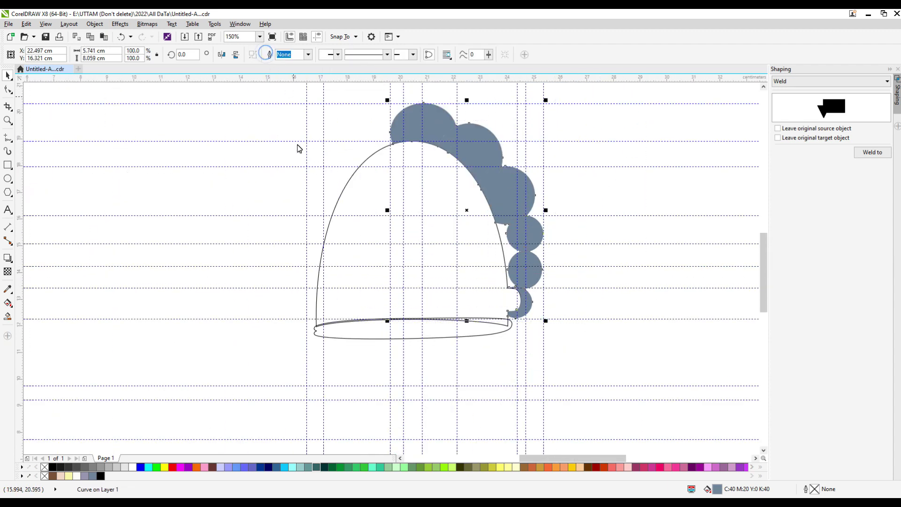
Delete the welded shape's inner nodes beside the dome's lower right to remove the notches along that edge.
scroll(501, 233, up, 2)
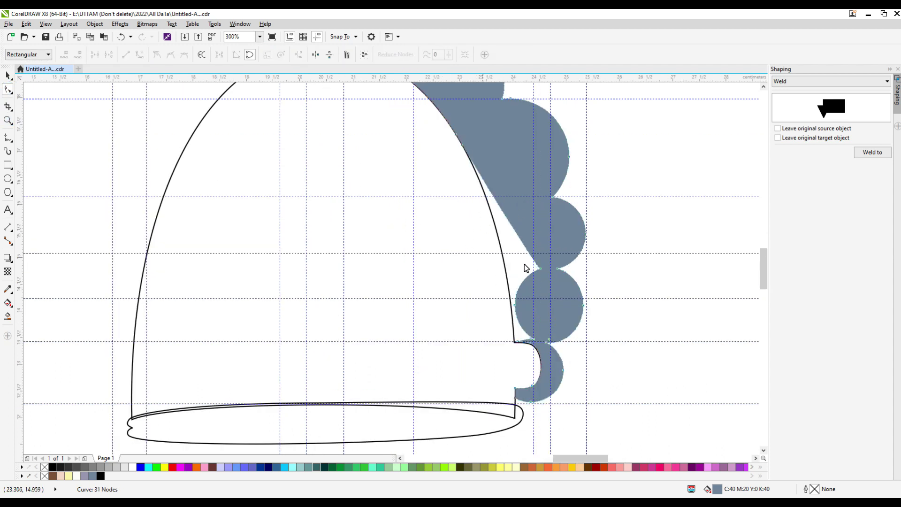
drag(479, 292, 540, 380)
key(Delete)
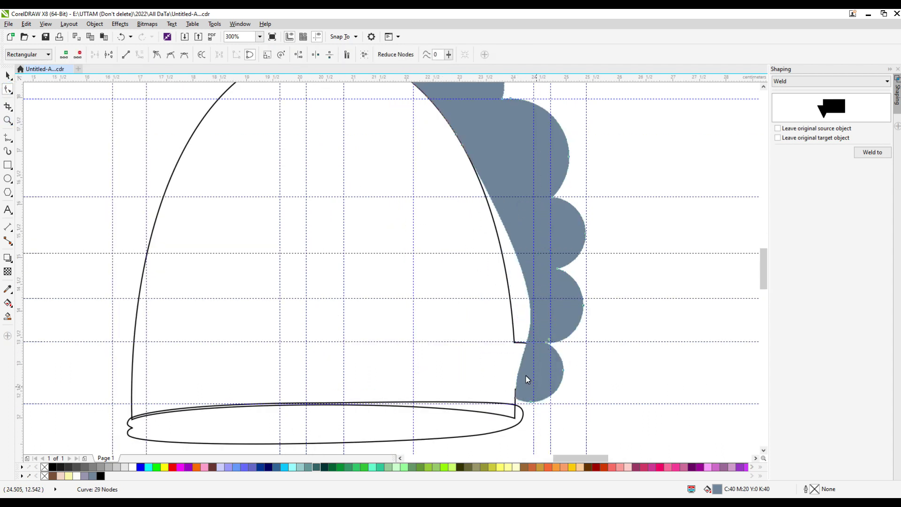
drag(530, 306, 472, 313)
key(Delete)
drag(462, 144, 452, 150)
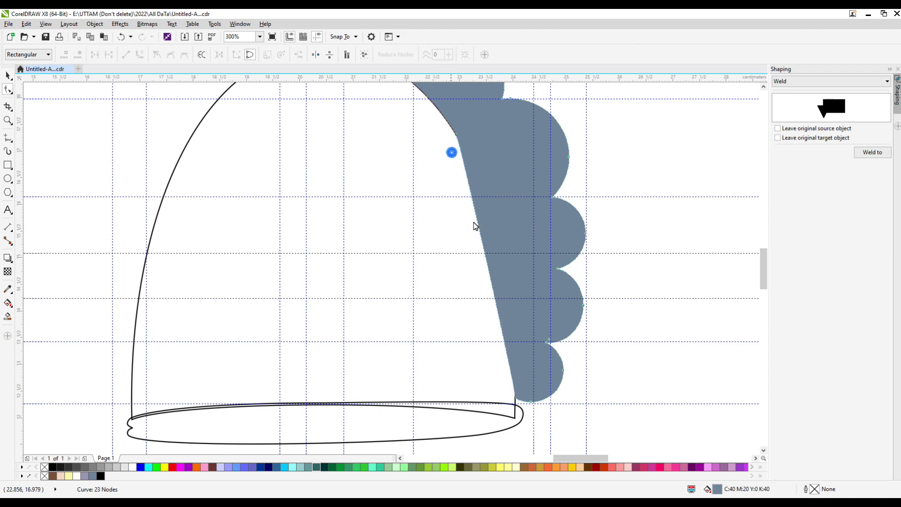
Delete the welded shape's inner nodes along the dome's crown so its inner edge forms one smooth curve.
scroll(474, 225, down, 1)
scroll(427, 145, up, 2)
click(313, 110)
key(Delete)
click(416, 130)
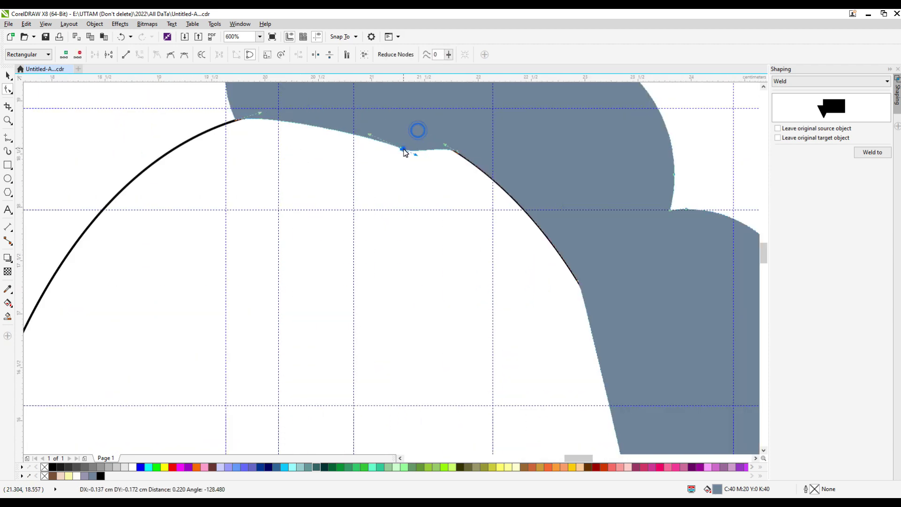
key(Delete)
key(Delete)
drag(456, 183, 439, 176)
drag(577, 282, 548, 294)
key(Delete)
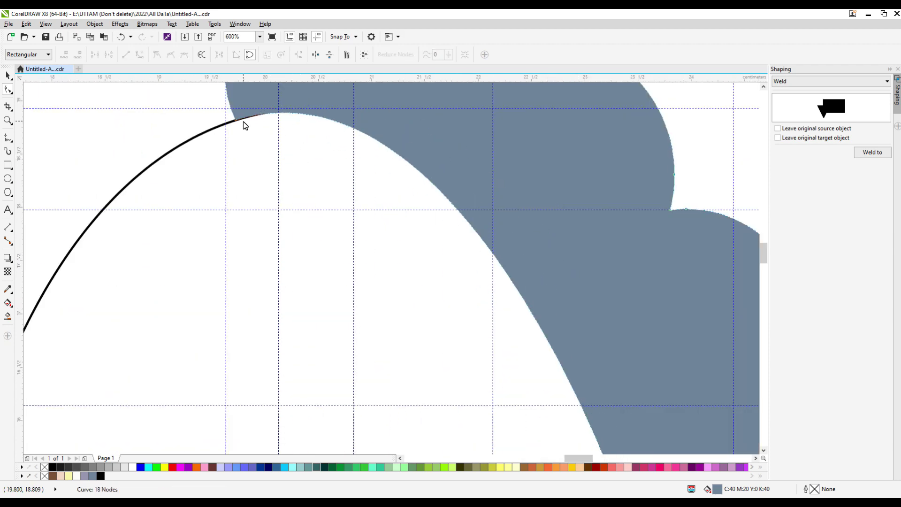
Nudge the end nodes of the lobed shape's inner edge slightly inside the dome's outline.
drag(238, 121, 237, 128)
scroll(332, 142, down, 2)
scroll(421, 307, up, 3)
drag(441, 295, 421, 297)
scroll(456, 300, down, 2)
scroll(463, 306, down, 3)
Send the lobed slate-blue shape behind the dome.
click(7, 75)
right_click(449, 177)
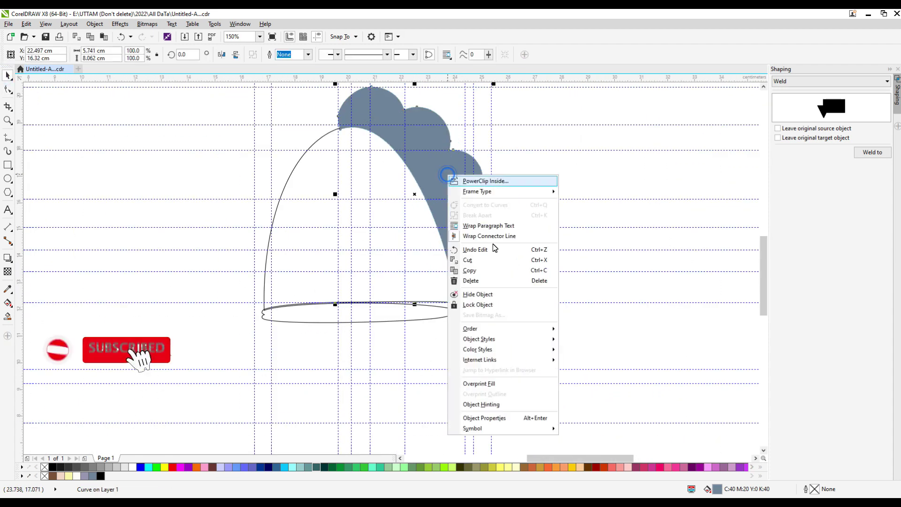
mouse_move(474, 328)
click(599, 365)
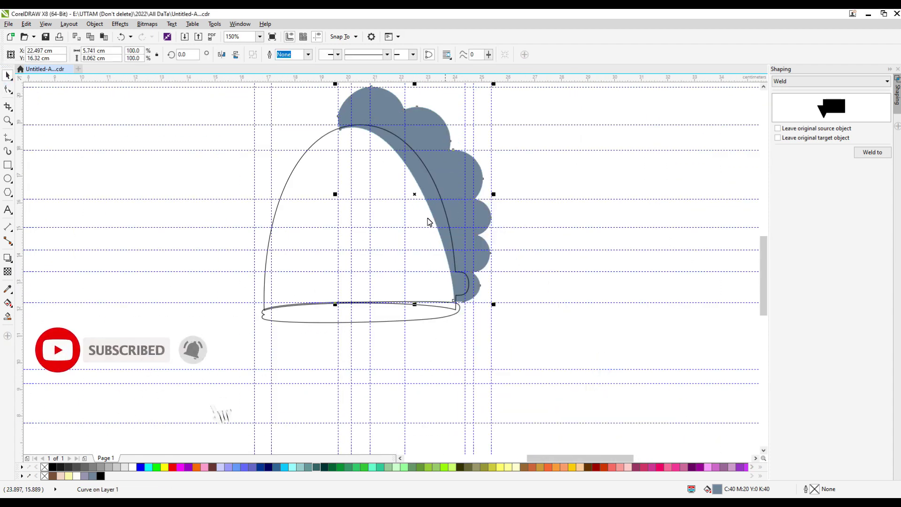
scroll(575, 271, down, 1)
scroll(498, 266, up, 1)
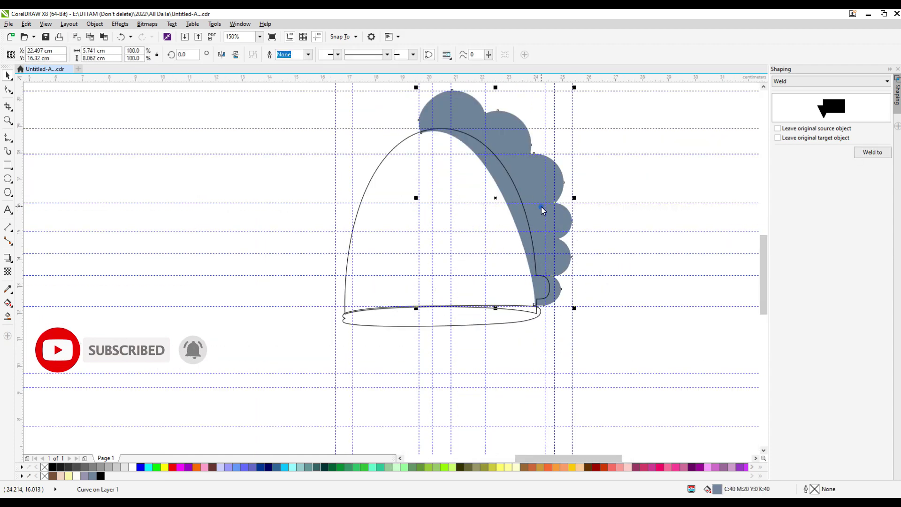
Give the lobed shape a hairline outline and remove its fill.
click(308, 54)
click(302, 73)
click(45, 466)
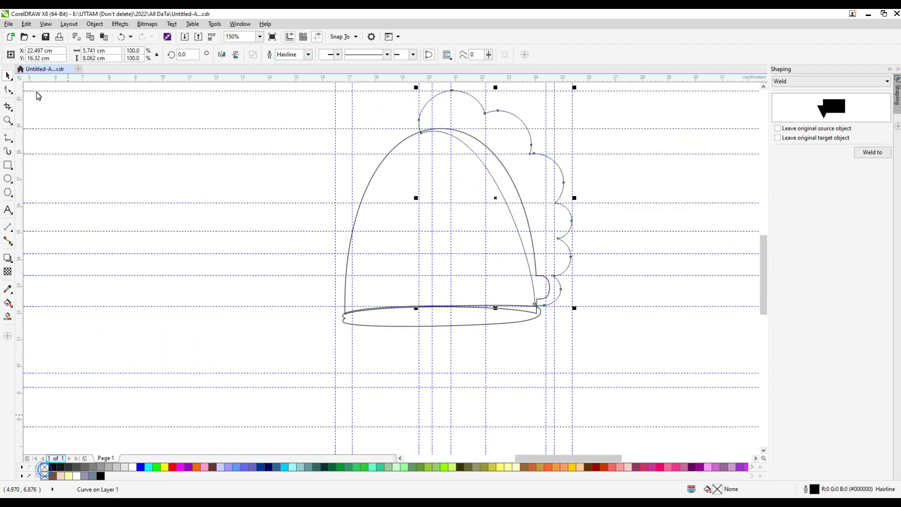
Bow the lobed shape's inner edge outward to run close to the dome's curve, and thicken the shape's outline.
key(F10)
scroll(503, 181, up, 2)
drag(504, 178, 529, 174)
scroll(428, 167, down, 2)
click(10, 76)
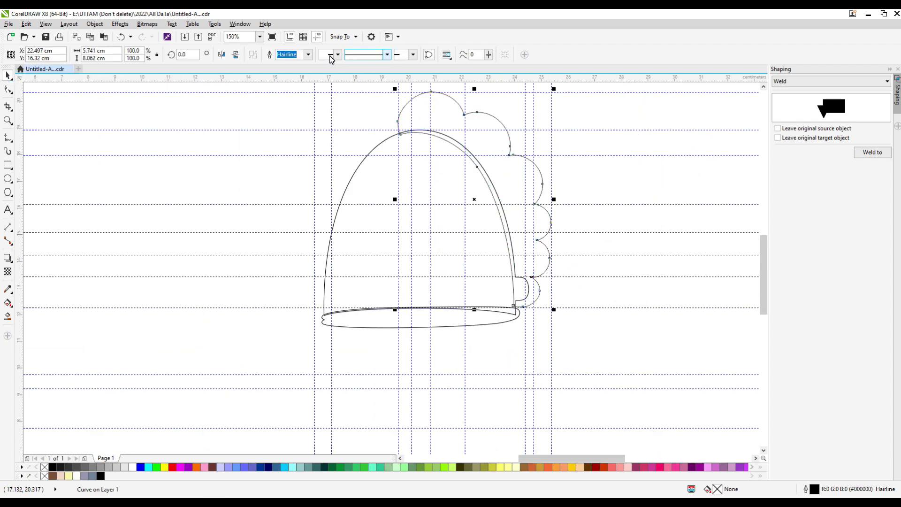
click(311, 54)
click(296, 86)
click(258, 125)
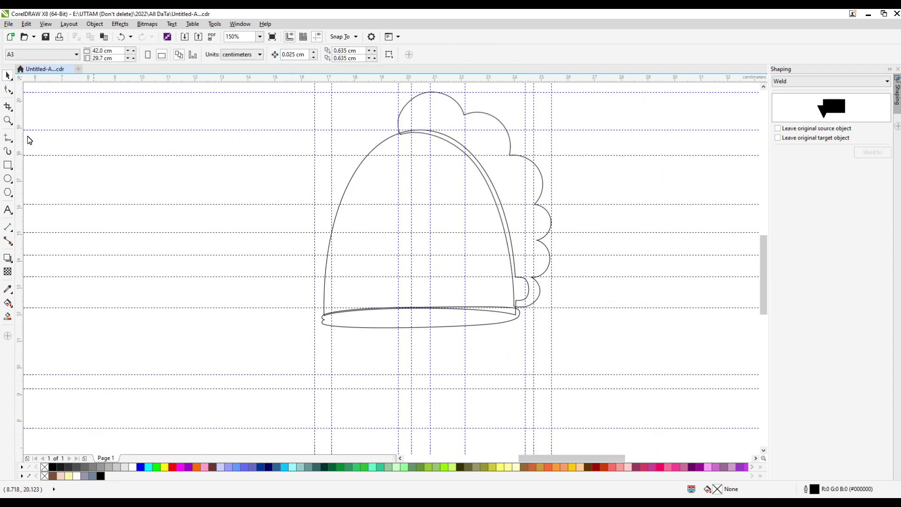
Draw a near-round ellipse about 0.84 by 0.86 cm inside the dome, left of its middle.
click(8, 179)
drag(395, 232, 415, 262)
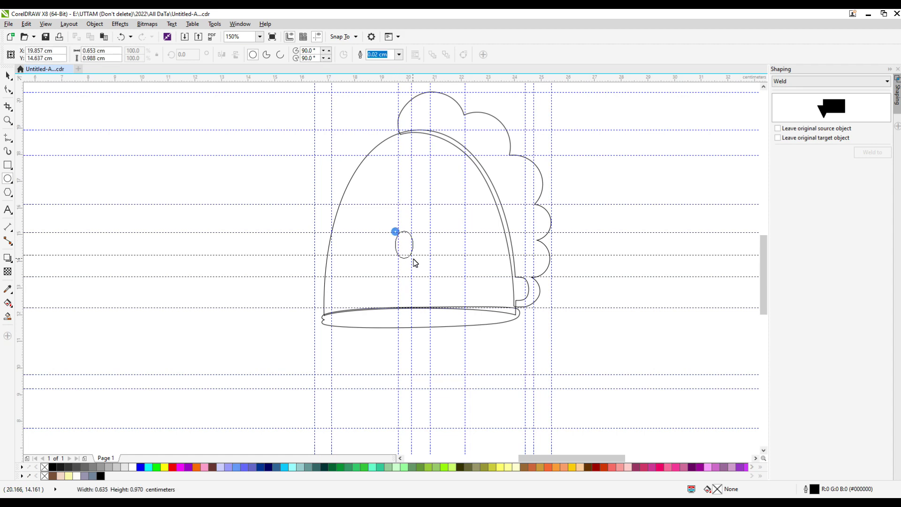
scroll(421, 262, up, 4)
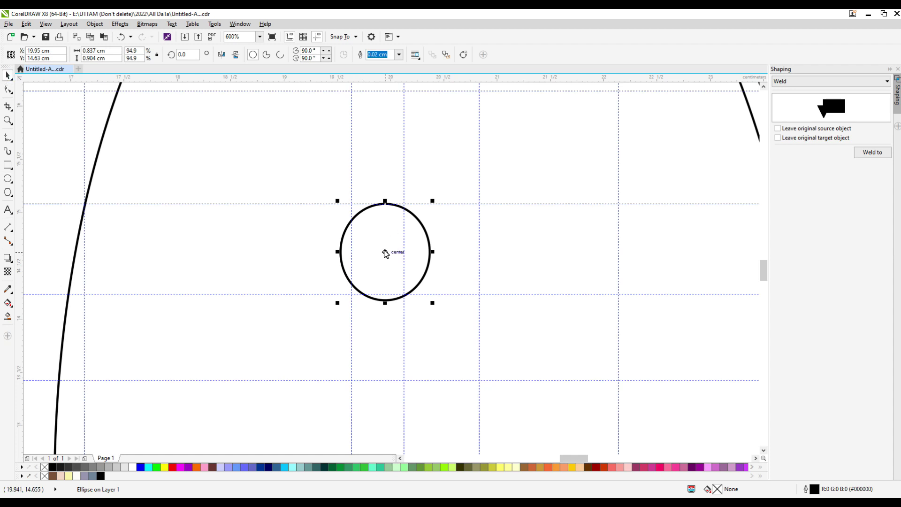
drag(384, 252, 376, 249)
drag(376, 301, 380, 296)
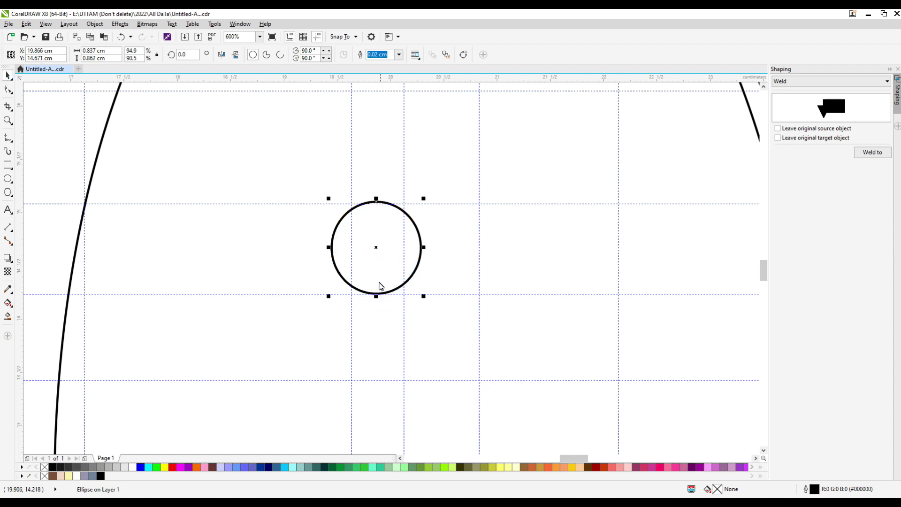
scroll(381, 286, up, 2)
drag(379, 201, 376, 205)
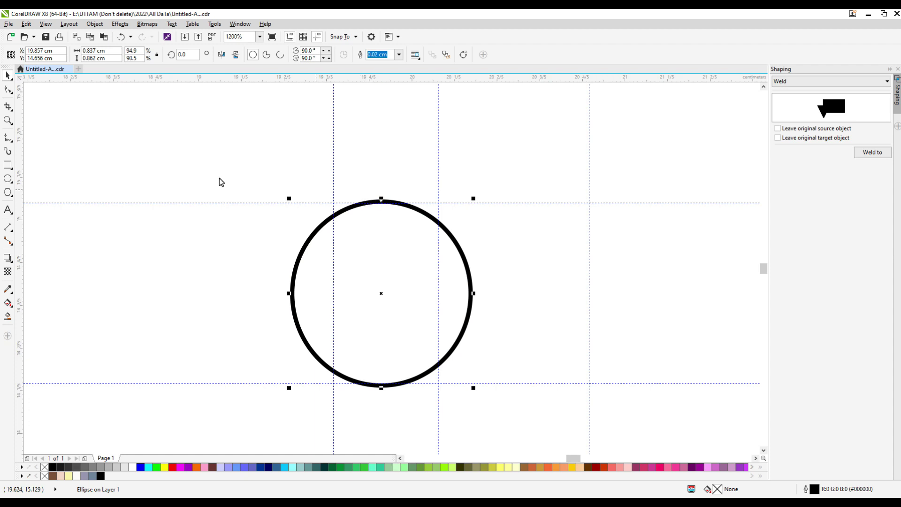
Add a concentric circle about a third the size inside the ellipse and create a boundary of both, keeping the originals.
drag(474, 199, 417, 262)
shift+click(469, 270)
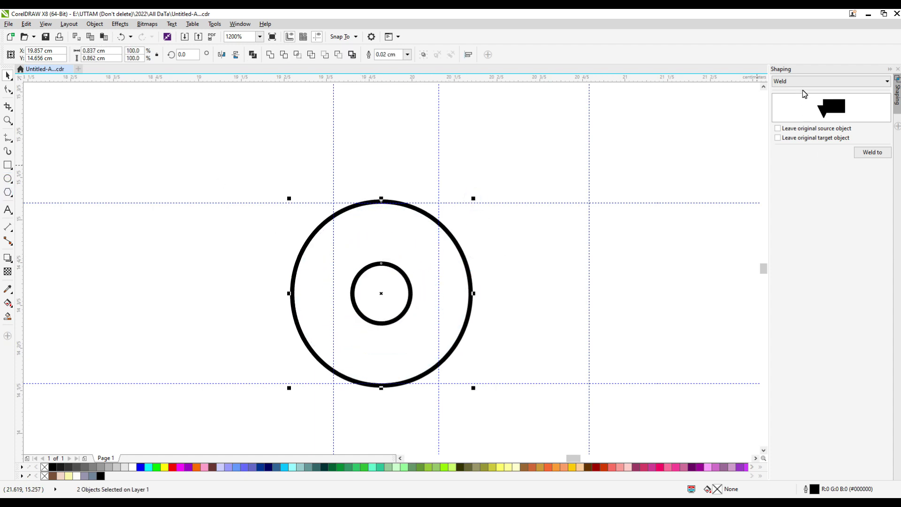
click(803, 82)
click(840, 147)
click(873, 153)
drag(382, 293, 551, 320)
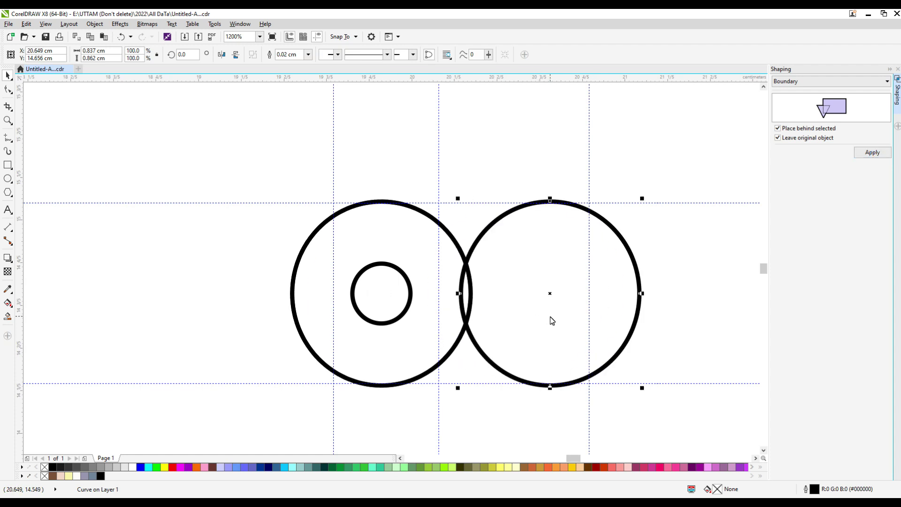
key(ctrl+z)
Remove the displaced boundary circle and duplicate both eye circles immediately to the right as a second eye.
click(483, 351)
click(403, 272)
shift+click(458, 245)
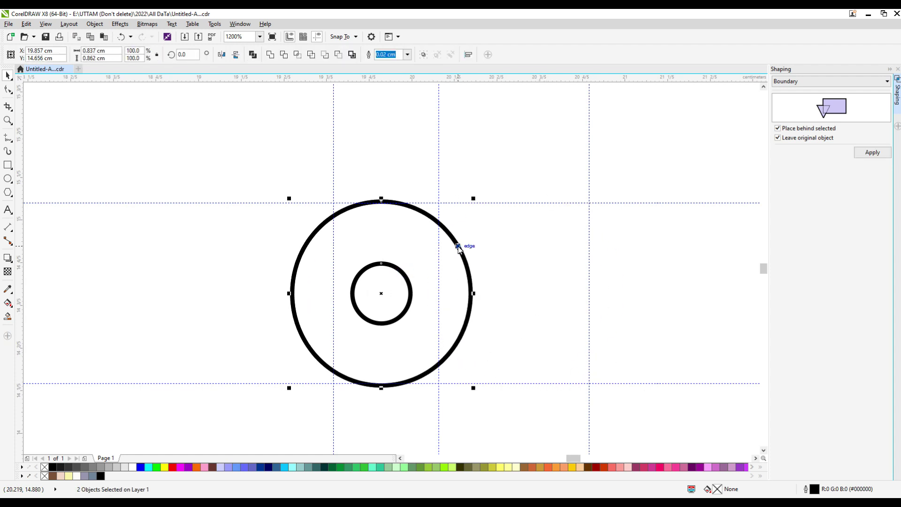
drag(382, 294, 563, 308)
right_click(563, 308)
scroll(482, 288, down, 2)
click(252, 217)
Draw a line from the base ellipse's left notch to its middle, ending in a shallow dip, about 3.7 cm long overall.
scroll(460, 224, down, 2)
scroll(412, 306, up, 3)
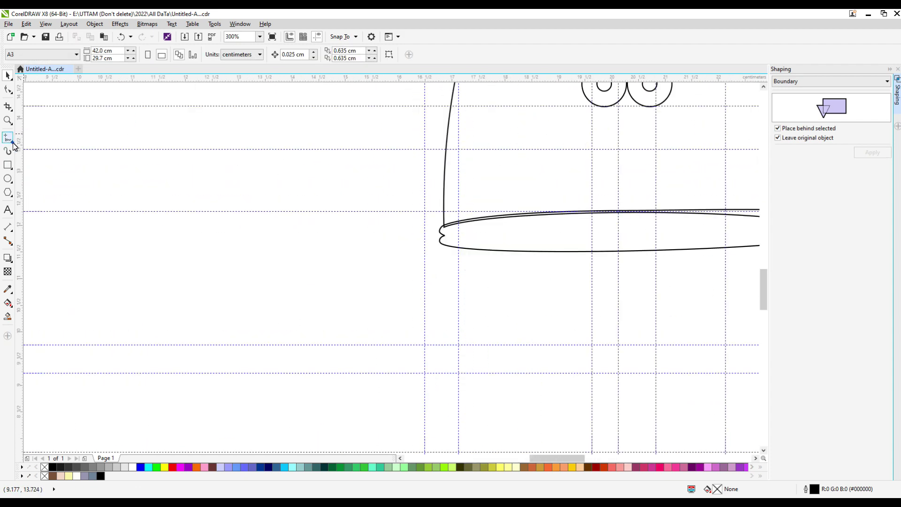
click(13, 142)
click(55, 174)
scroll(482, 219, up, 1)
scroll(486, 287, down, 3)
scroll(624, 282, up, 2)
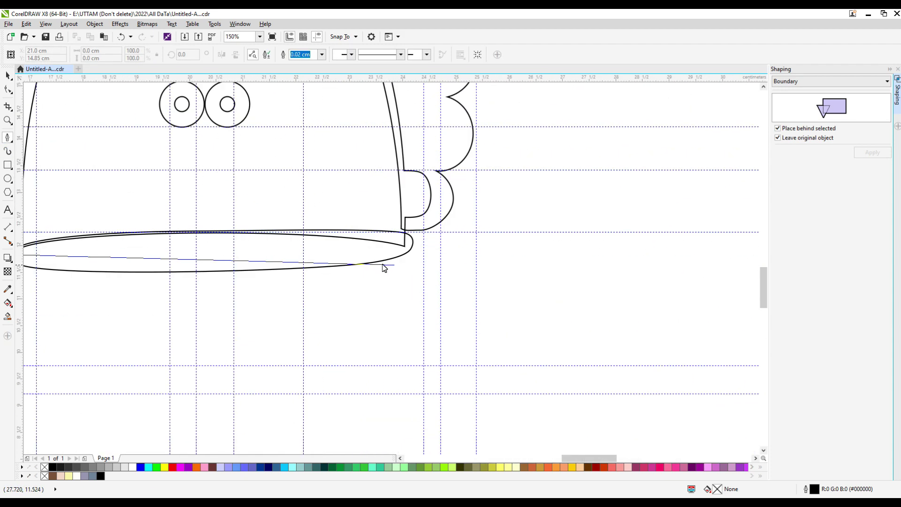
scroll(586, 286, down, 1)
scroll(357, 275, up, 2)
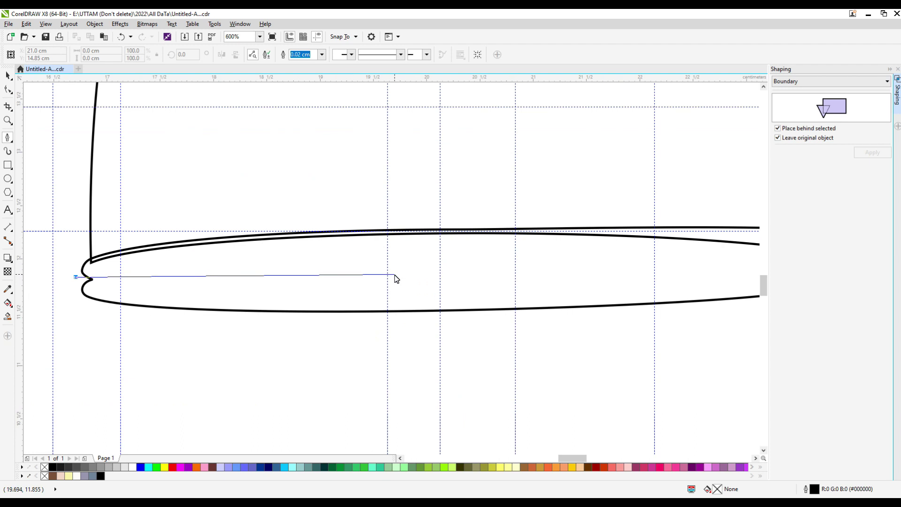
click(382, 273)
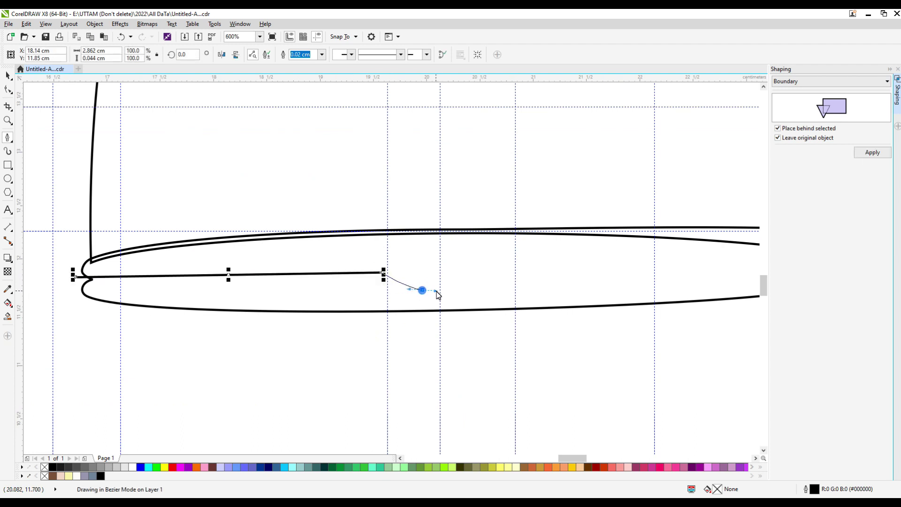
drag(436, 291, 467, 277)
click(471, 268)
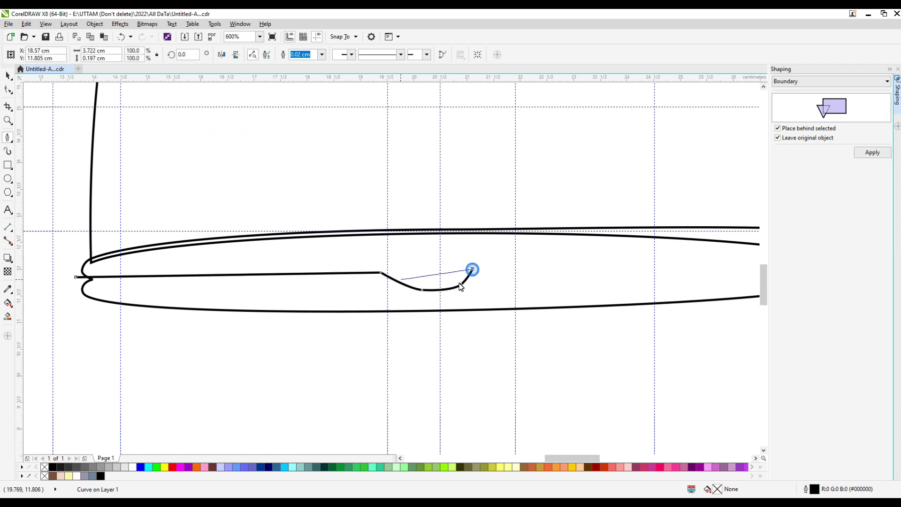
Extend the line nearly straight from the dip to near the base ellipse's right end, about 6.9 cm long overall.
scroll(400, 281, down, 1)
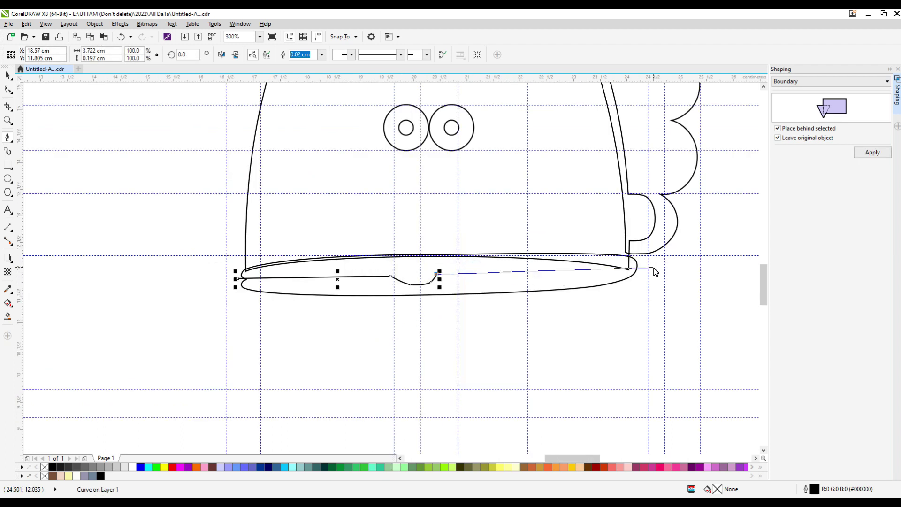
click(615, 272)
key(ctrl+z)
scroll(577, 277, up, 1)
click(613, 268)
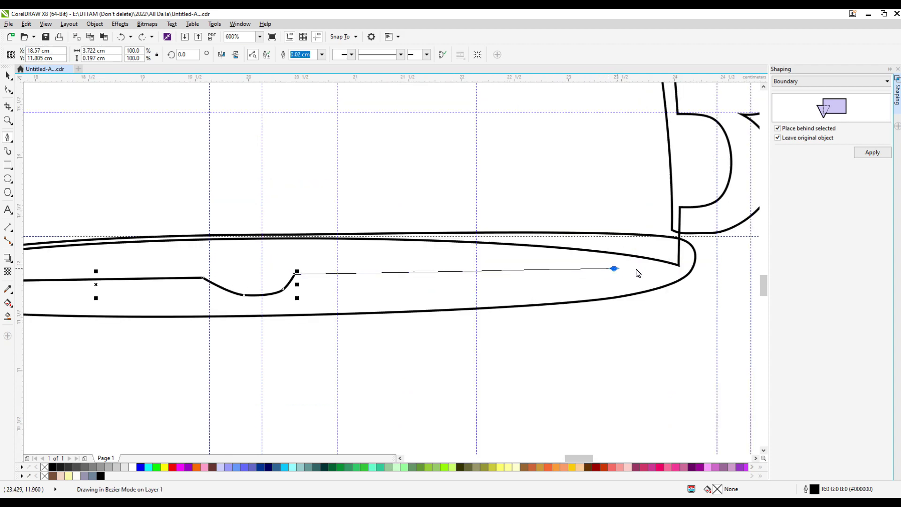
double_click(639, 269)
scroll(520, 281, down, 1)
Smooth the dip in the middle of the line by removing surplus nodes and recentring its lowest node.
click(8, 90)
scroll(390, 289, up, 1)
double_click(416, 281)
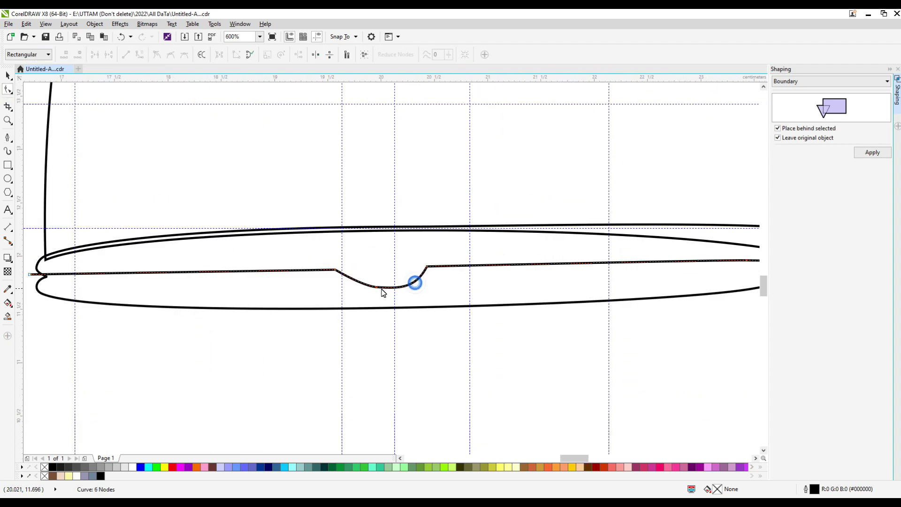
double_click(376, 287)
double_click(393, 288)
drag(394, 288, 388, 290)
scroll(342, 286, up, 4)
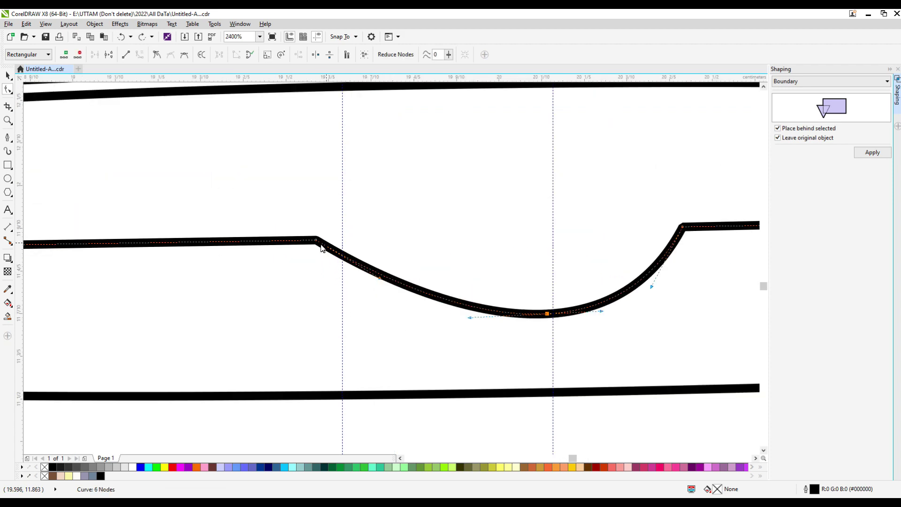
scroll(507, 317, down, 8)
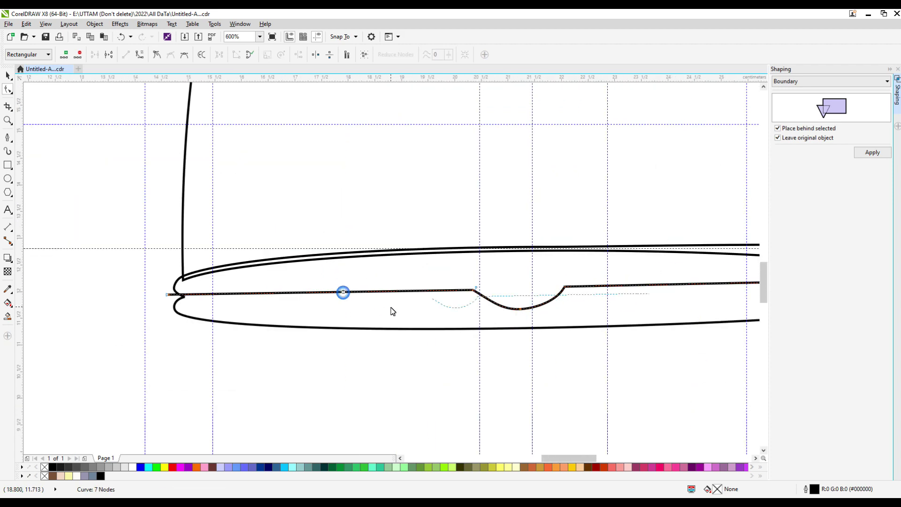
Draw a body outline's left side below the base ellipse, bulging outward and then notched inward, about 1.9 cm tall.
click(8, 139)
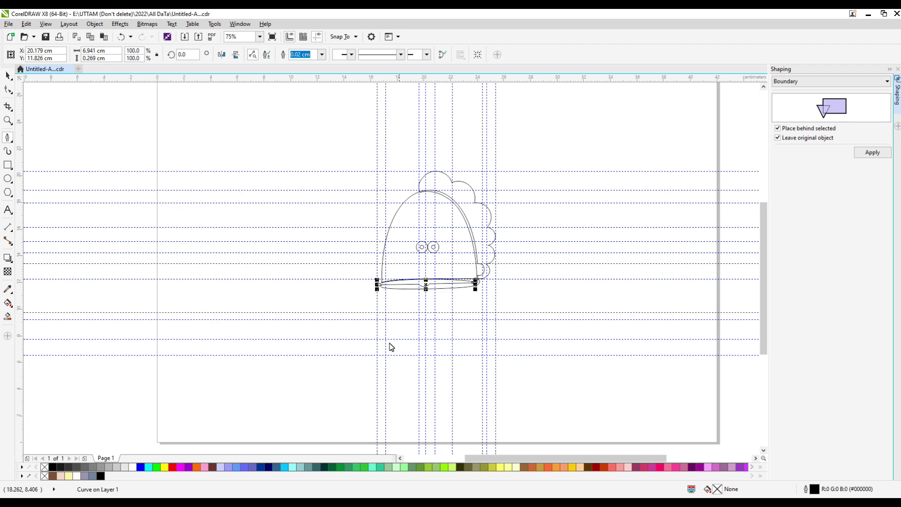
scroll(371, 326, up, 2)
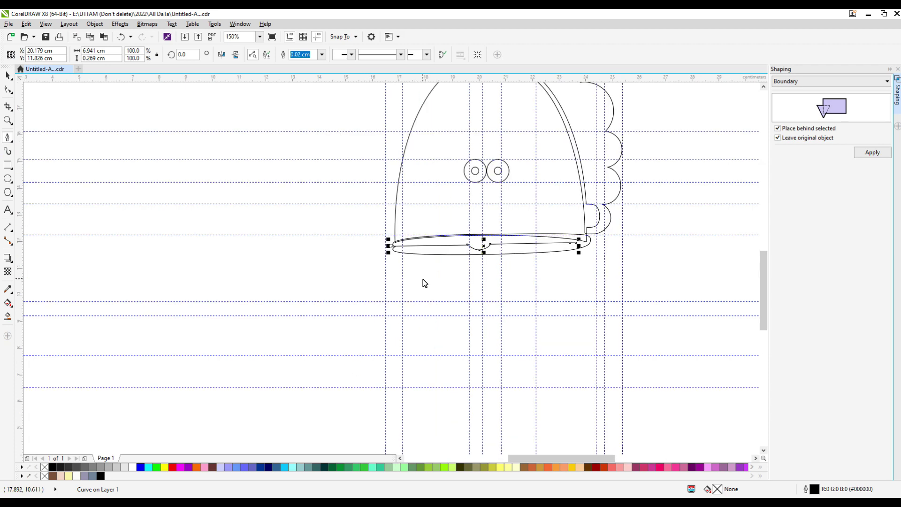
click(409, 254)
drag(400, 267, 398, 273)
scroll(397, 277, up, 4)
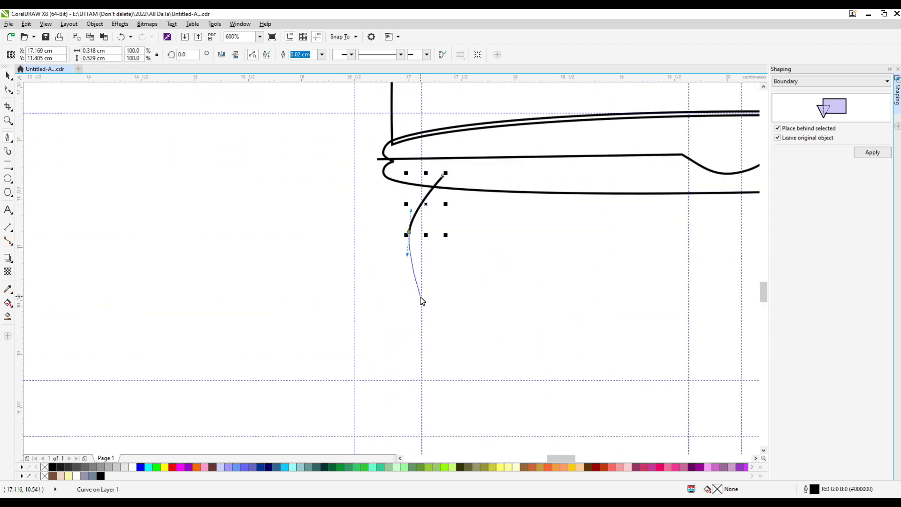
click(437, 314)
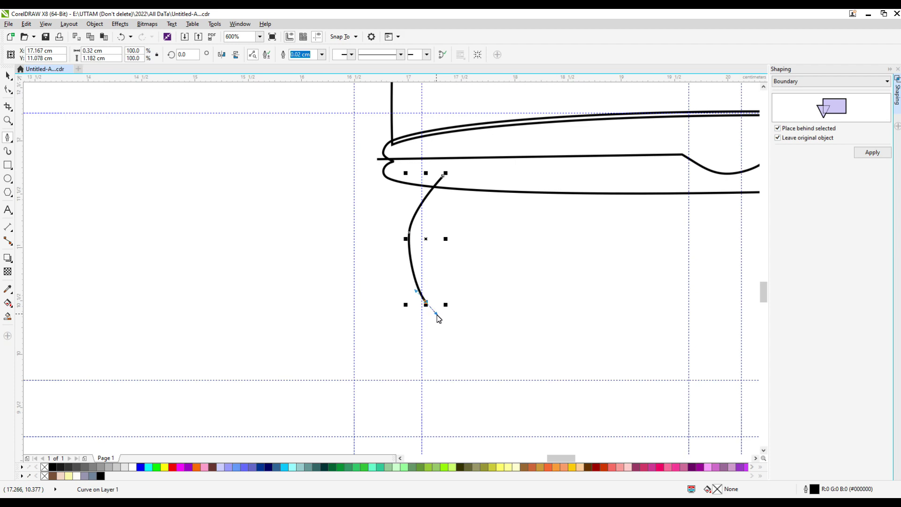
click(425, 358)
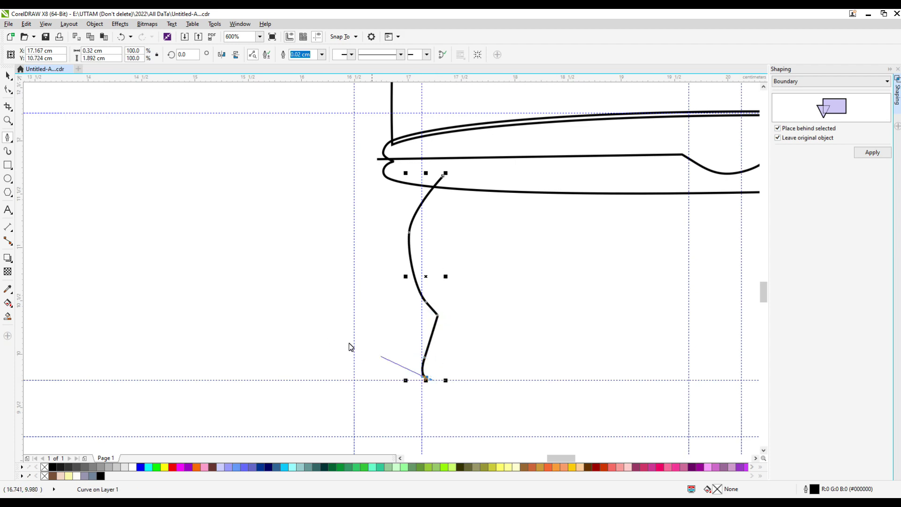
Continue the body outline with a nearly straight bottom edge and a short right side, about 6.9 cm wide overall.
scroll(345, 347, down, 4)
scroll(442, 355, up, 2)
click(466, 355)
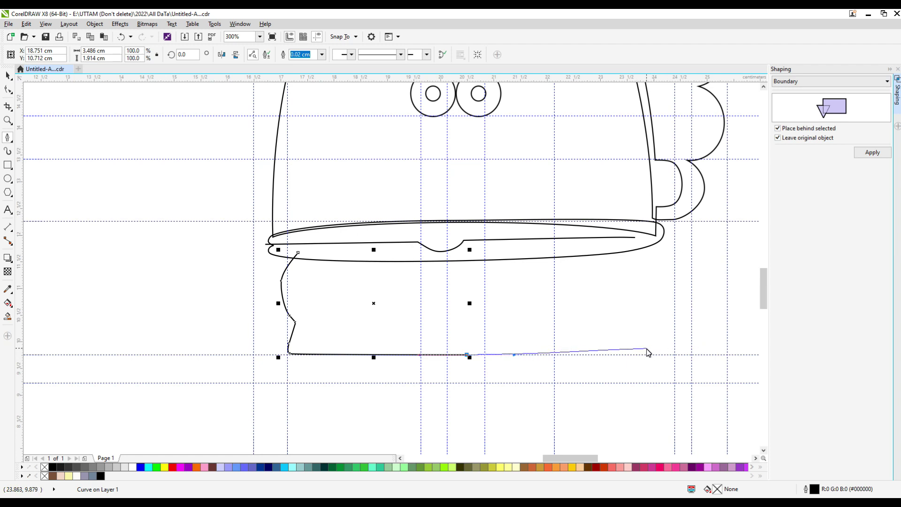
click(643, 348)
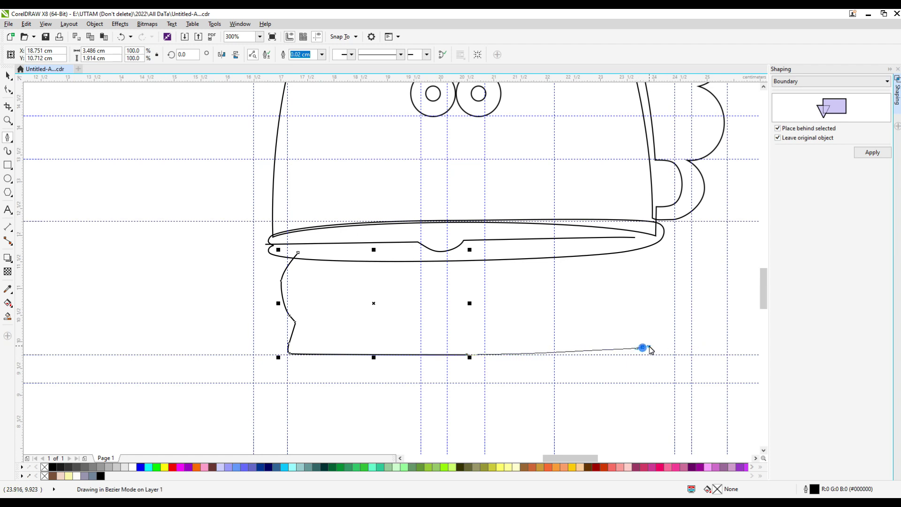
click(638, 308)
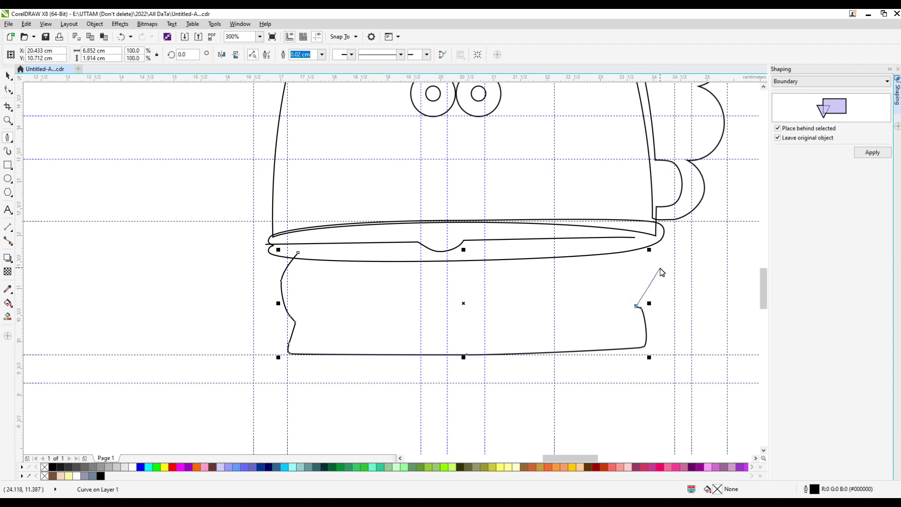
Bulge the body's upper right side up into the base ellipse and close the outline, about 6.95 by 2.04 cm.
drag(647, 279, 644, 264)
click(636, 302)
drag(651, 278, 644, 269)
click(634, 258)
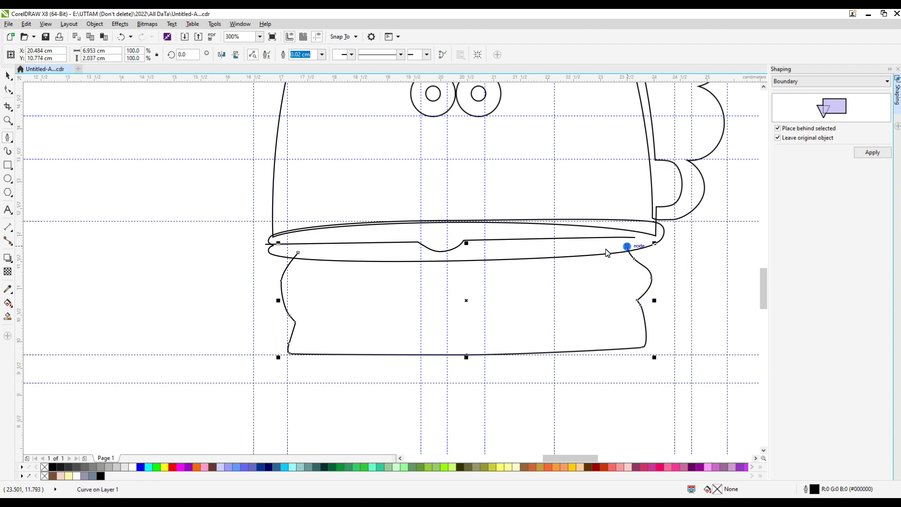
click(298, 252)
Bend the body's top edge downward so that it follows the base ellipse's lower curve.
click(7, 89)
scroll(472, 261, up, 1)
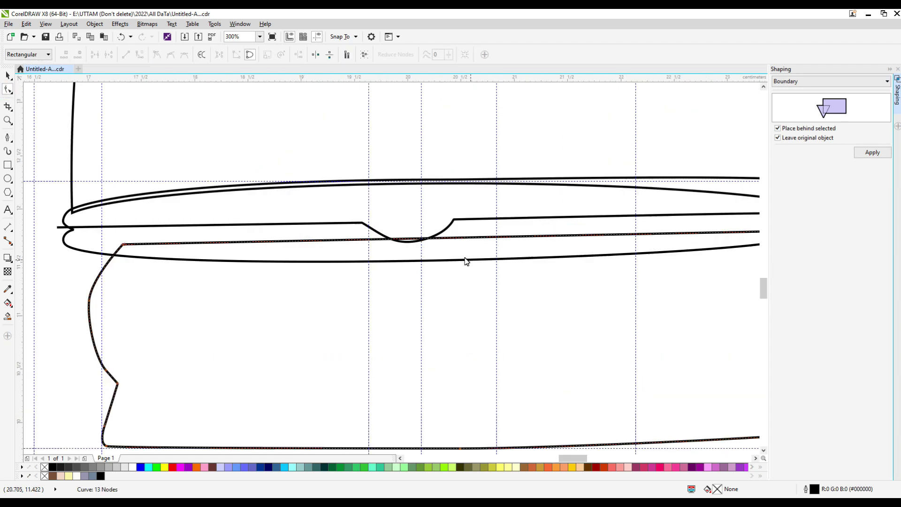
drag(452, 239, 448, 257)
key(ctrl+z)
double_click(124, 244)
key(Delete)
double_click(447, 236)
Round the body's upper right bulge into one smooth arc by moving and removing its surplus nodes.
scroll(269, 276, down, 2)
scroll(400, 279, up, 3)
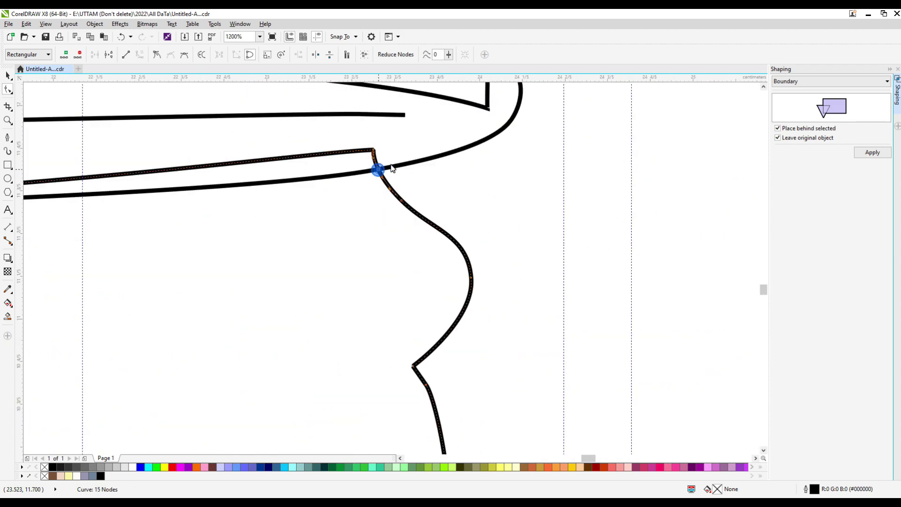
drag(378, 169, 396, 166)
drag(401, 200, 418, 190)
double_click(418, 190)
double_click(396, 165)
double_click(471, 279)
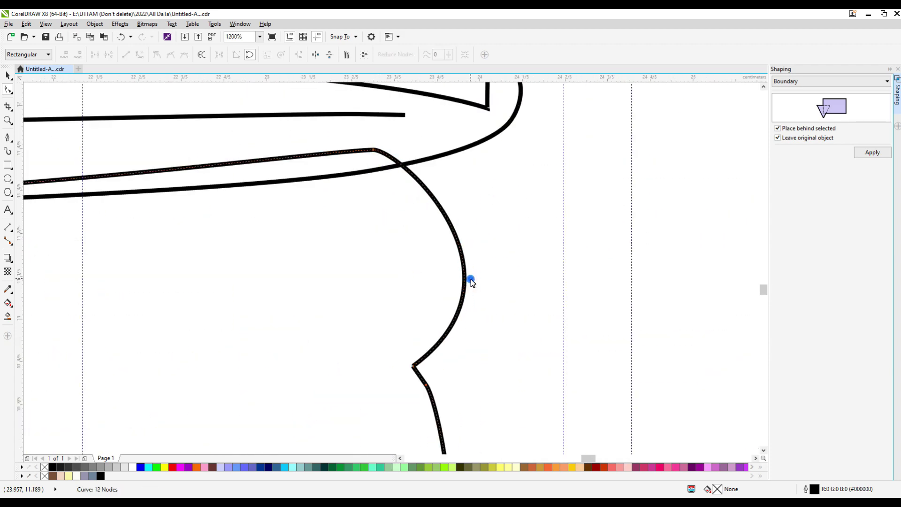
scroll(506, 251, down, 2)
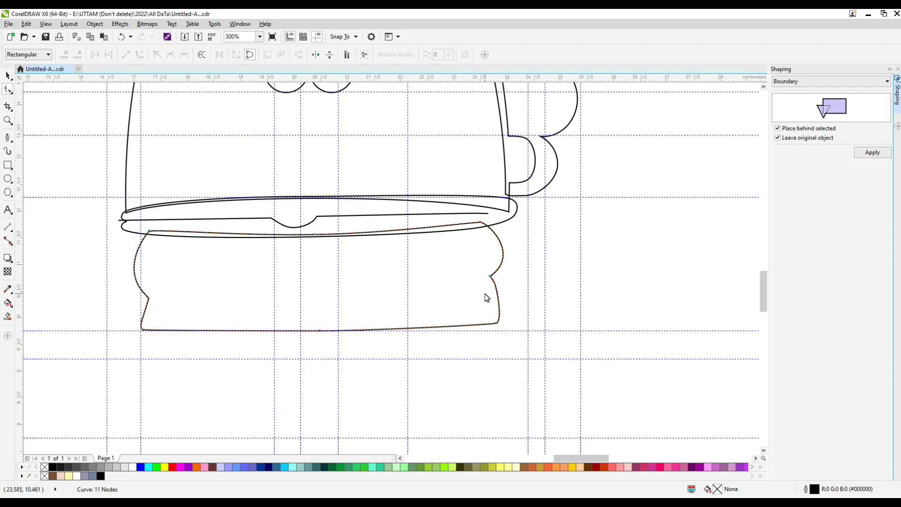
Draw an open outline below the body, down the left, across the bottom and up the right, about 6.8 by 1.7 cm.
scroll(487, 298, down, 1)
click(8, 137)
scroll(291, 331, up, 1)
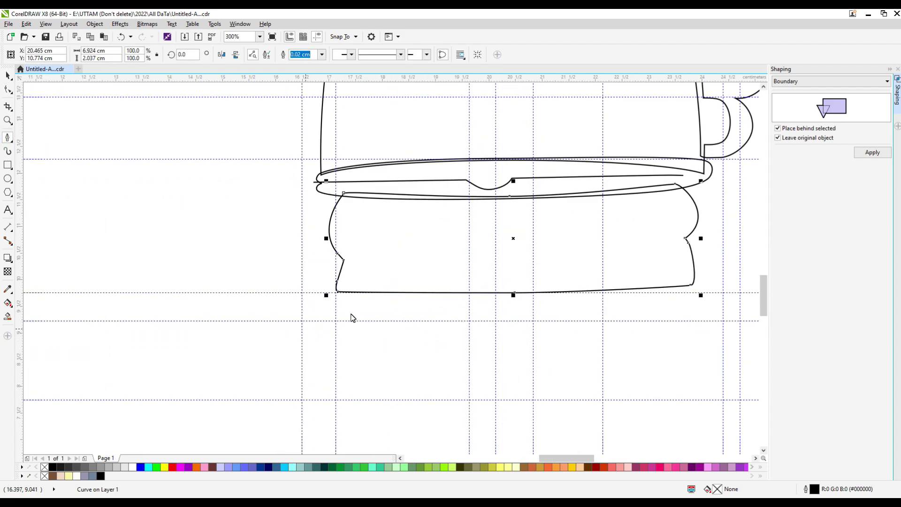
scroll(327, 308, up, 1)
click(346, 277)
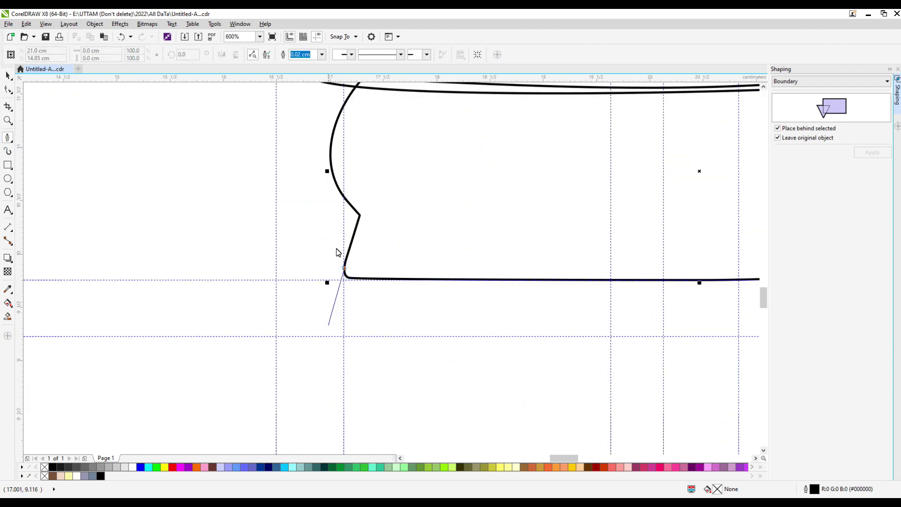
scroll(333, 262, down, 1)
click(336, 338)
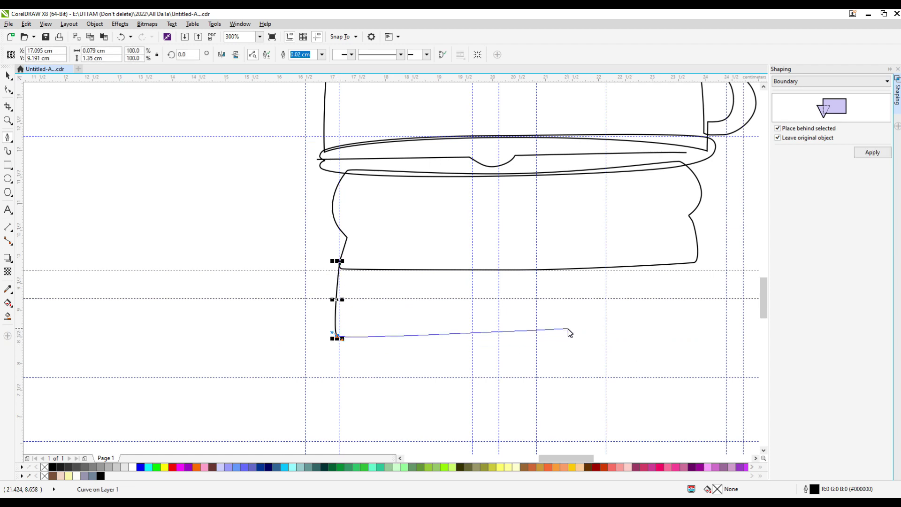
drag(671, 340, 686, 338)
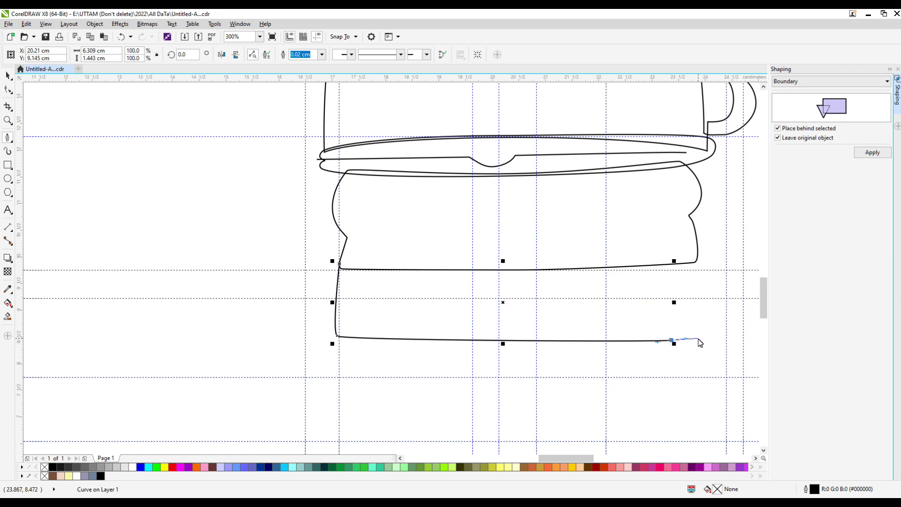
click(698, 338)
click(695, 281)
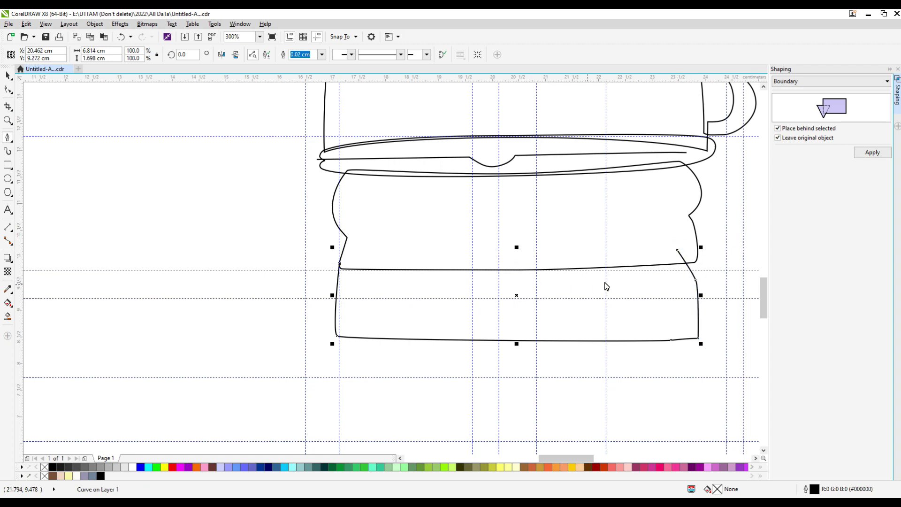
Draw an arm outline curving down from the base ellipse's right end and returning to the body's lower right corner.
scroll(712, 145, up, 1)
click(710, 145)
scroll(681, 192, down, 1)
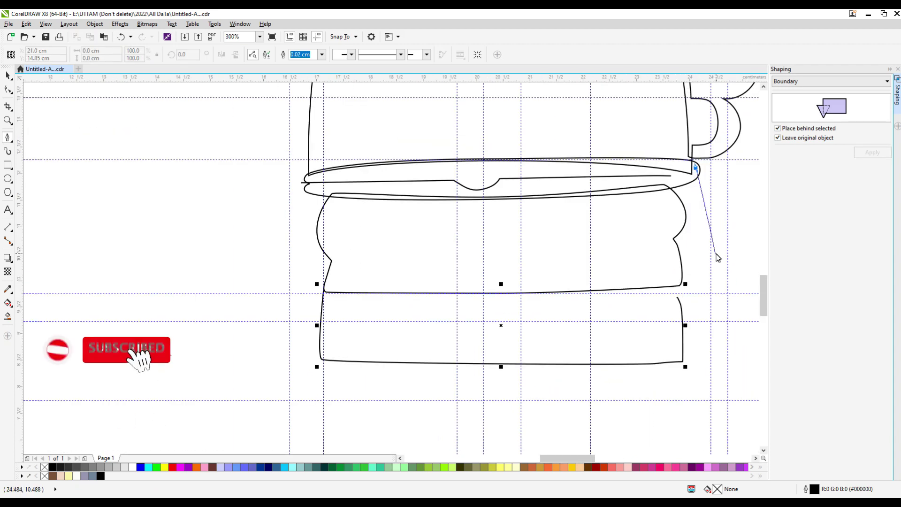
drag(711, 233, 727, 271)
key(ctrl+z)
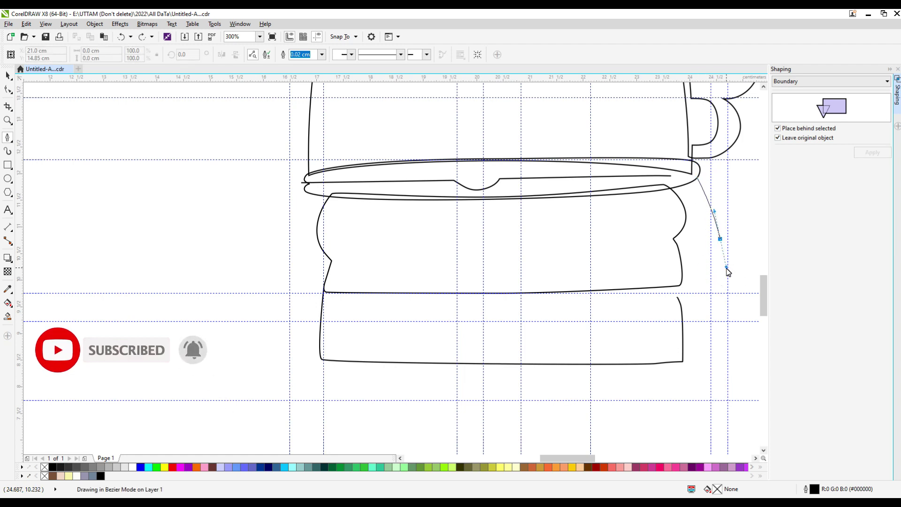
click(727, 271)
scroll(674, 283, up, 1)
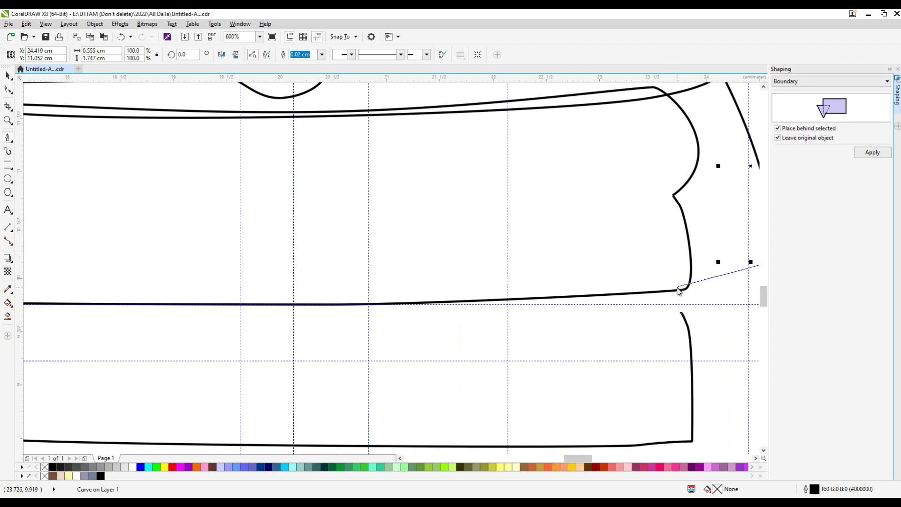
click(677, 287)
Draw a U-shaped hand outline, about 1.1 cm wide, hanging below the arm's lower edge.
scroll(624, 271, down, 2)
scroll(608, 261, up, 3)
click(595, 216)
drag(585, 256, 700, 268)
mouse_move(698, 227)
mouse_down()
mouse_move(687, 203)
mouse_move(693, 213)
mouse_up()
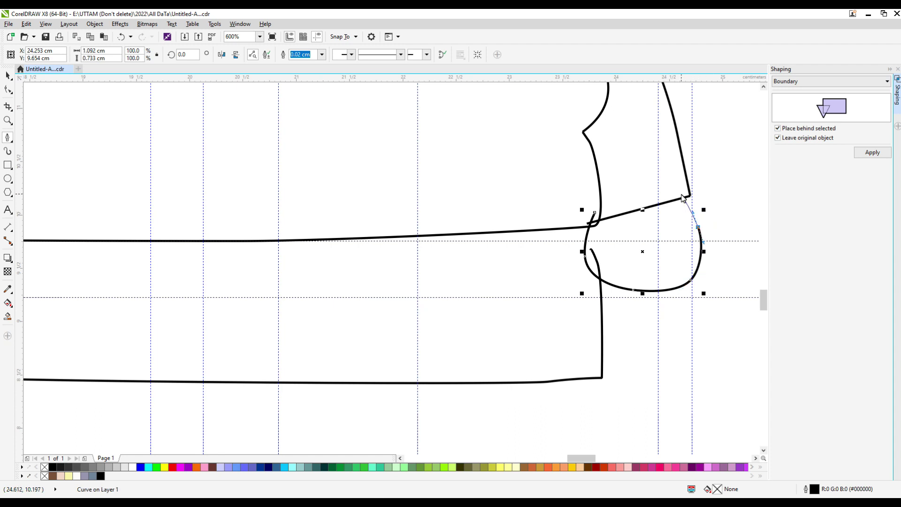
click(681, 195)
Smooth the hand outline into a rounded curve by removing its surplus nodes.
key(F10)
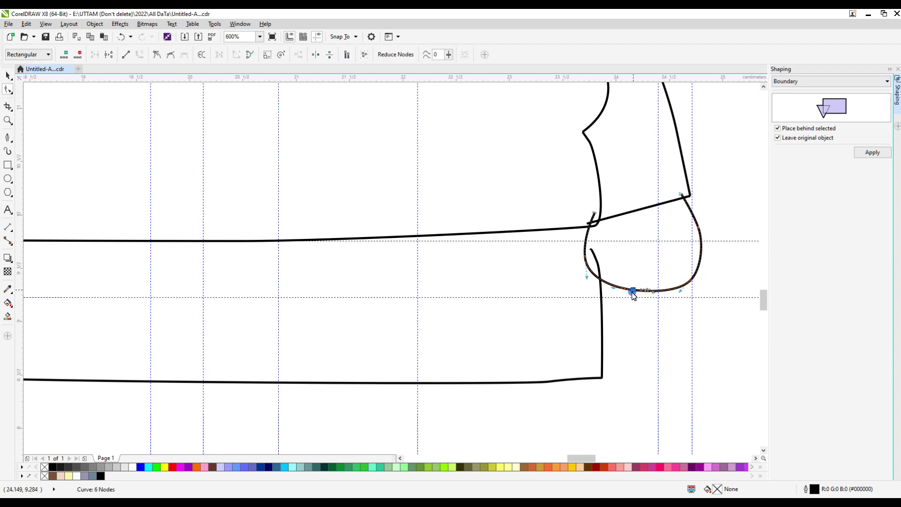
double_click(632, 291)
double_click(690, 281)
click(586, 258)
double_click(586, 258)
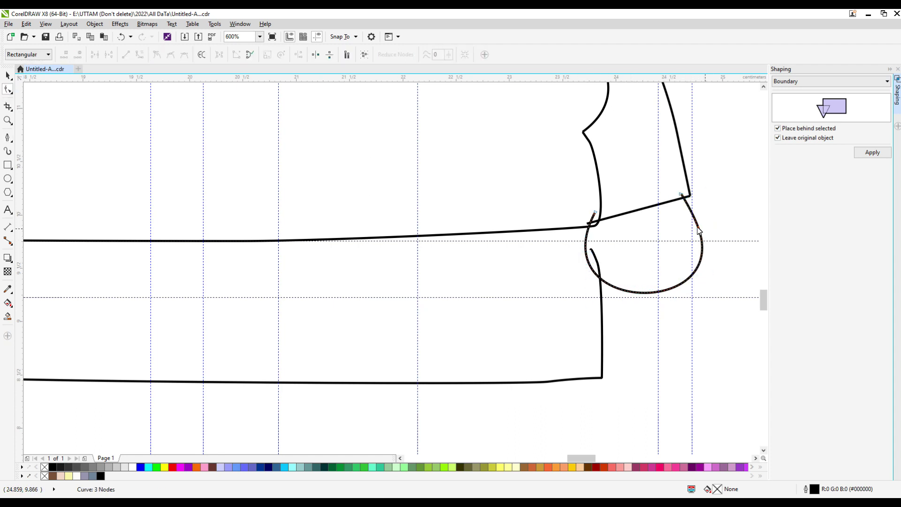
Remove the hand's remaining surplus node and place a horizontally mirrored copy of the arm and hand at the body's left side.
double_click(697, 227)
scroll(687, 255, down, 2)
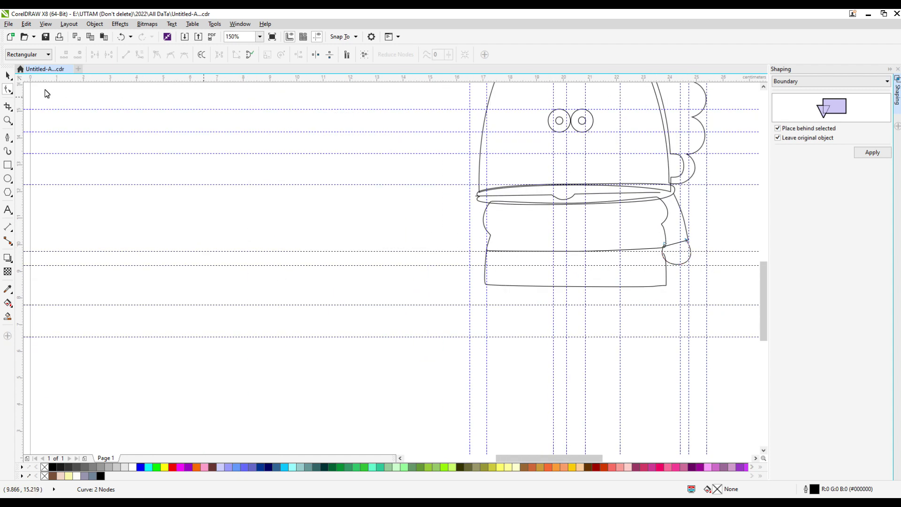
key(space)
shift+click(684, 227)
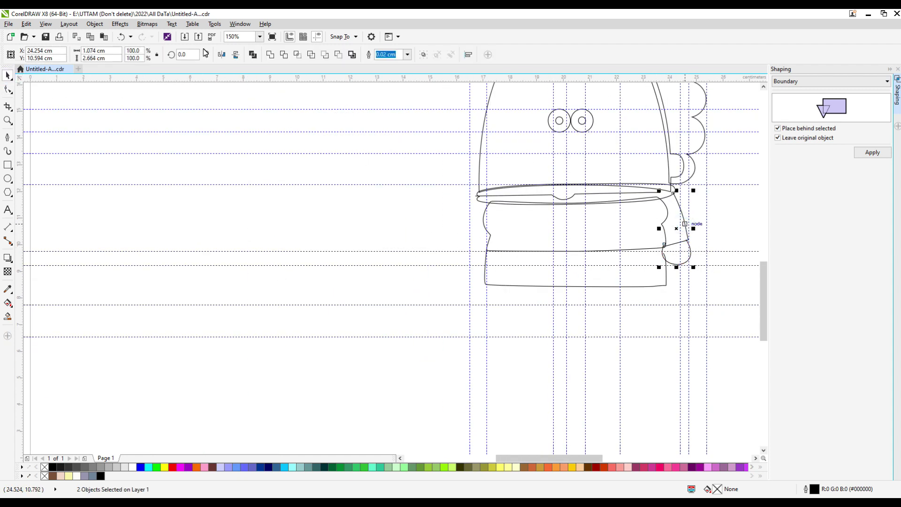
click(221, 54)
drag(681, 234, 483, 240)
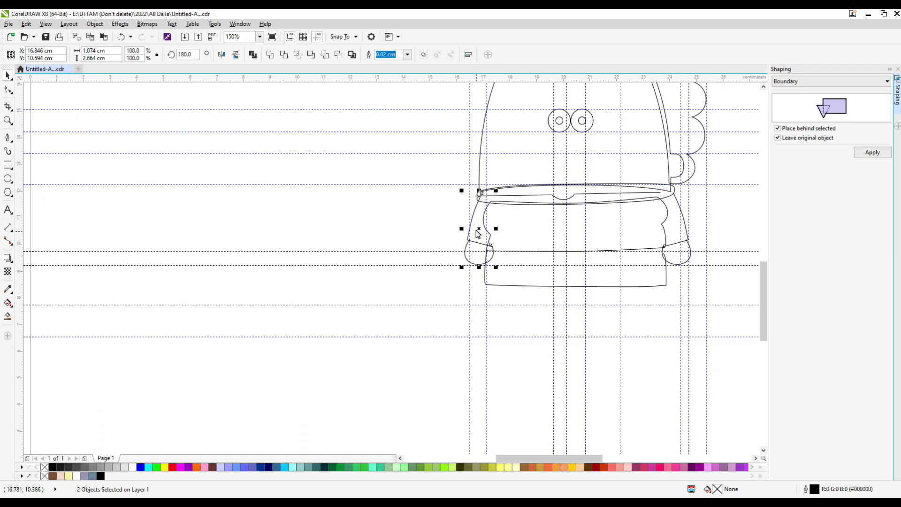
Narrow the left arm and hand to about 0.89 cm wide and rotate them by about 1.2 degrees.
right_click(479, 229)
mouse_move(507, 360)
click(615, 394)
scroll(488, 256, up, 2)
drag(467, 212, 474, 217)
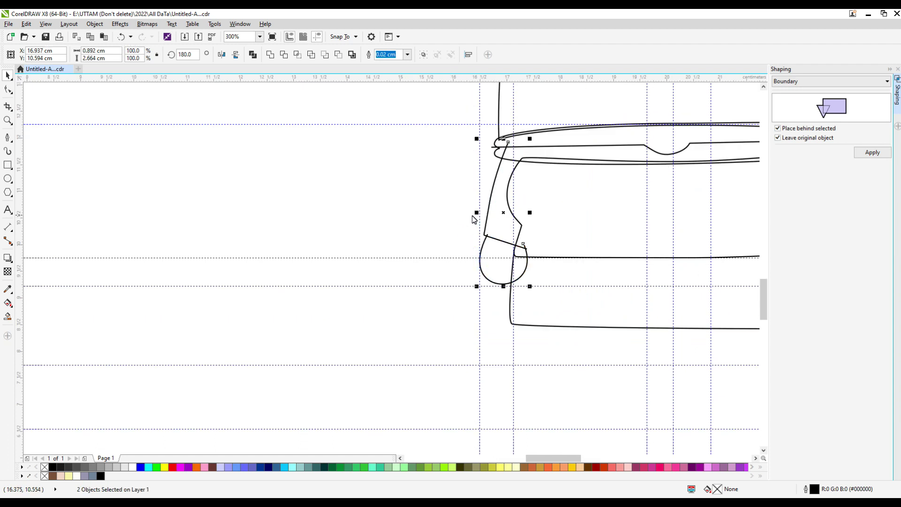
click(507, 219)
mouse_move(533, 288)
mouse_down()
mouse_move(540, 290)
mouse_move(532, 290)
mouse_up()
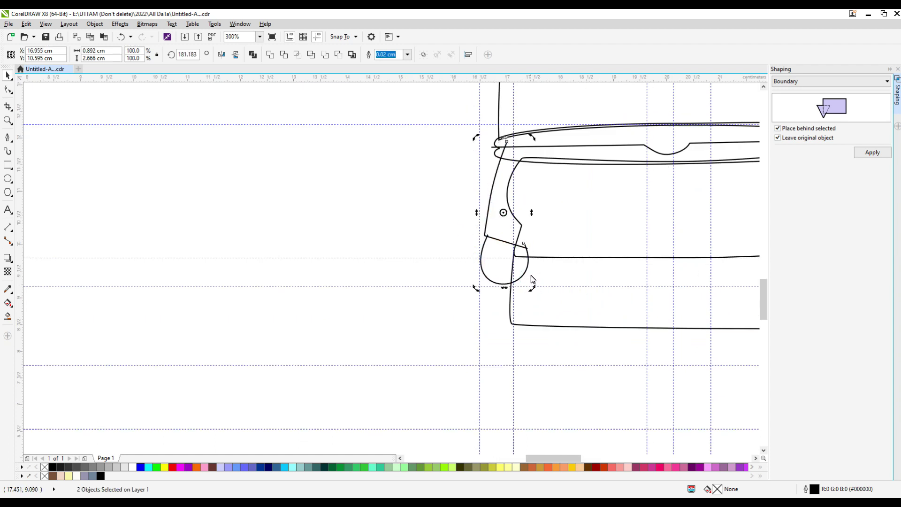
click(461, 239)
Duplicate the lower section outline about 0.7 cm straight below the original.
scroll(333, 199, down, 4)
click(513, 243)
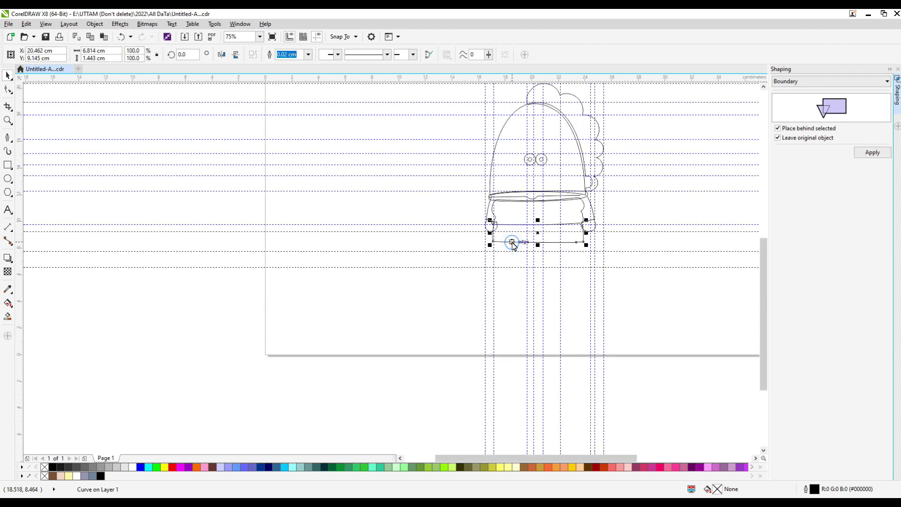
scroll(522, 247, up, 2)
drag(537, 227, 539, 246)
key(ctrl+z)
drag(543, 245, 543, 258)
click(419, 246)
click(448, 279)
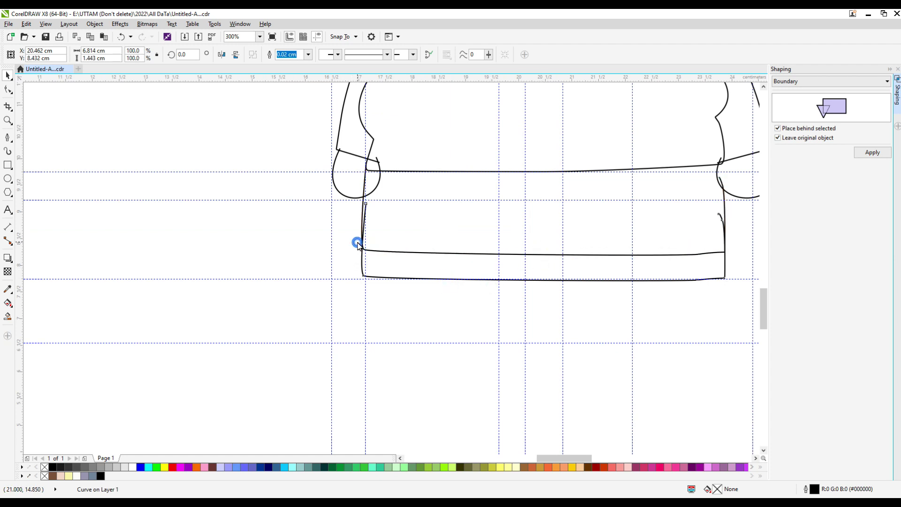
Narrow the copied outline from its left side to about 6.4 cm, and move its right corner outward and right end up into the hand.
drag(359, 247, 383, 243)
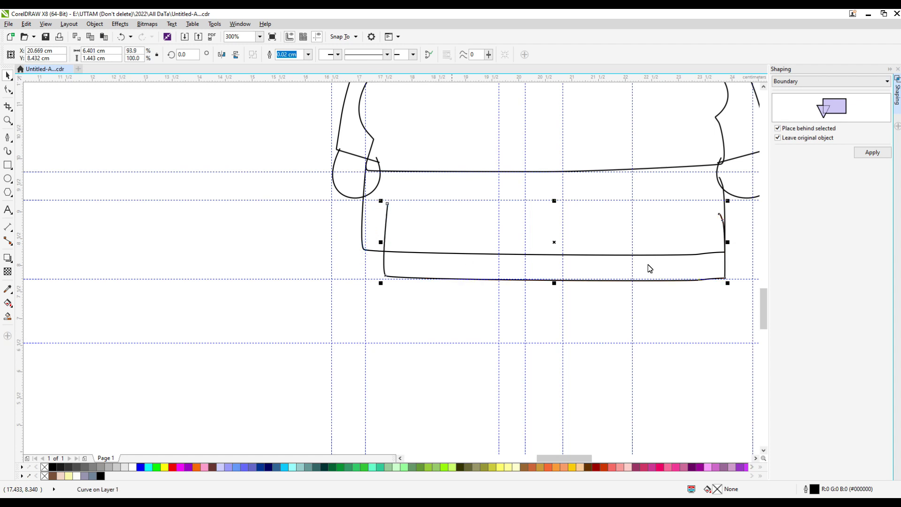
drag(728, 245, 655, 266)
key(F10)
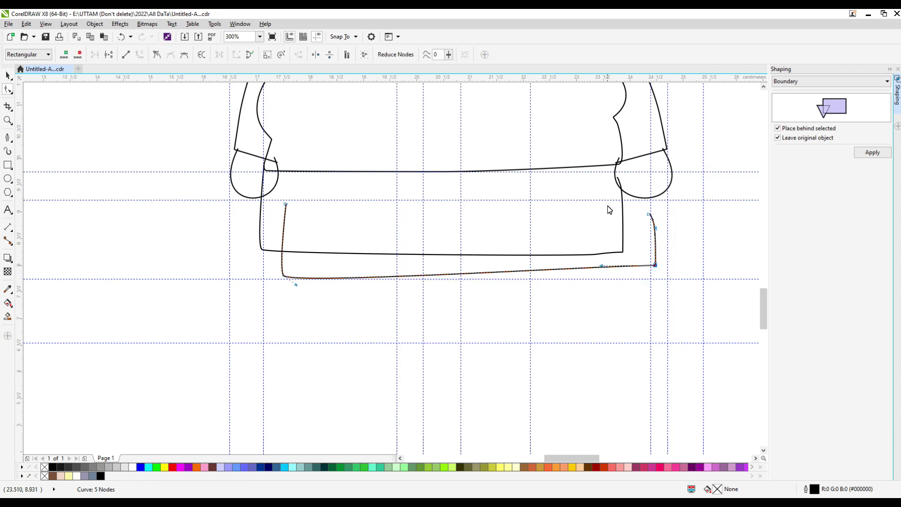
drag(649, 214, 647, 189)
double_click(653, 220)
Add a node at the copied outline's lower right corner to round it off.
scroll(652, 262, up, 1)
drag(659, 266, 653, 271)
key(ctrl+z)
double_click(657, 267)
scroll(684, 242, down, 1)
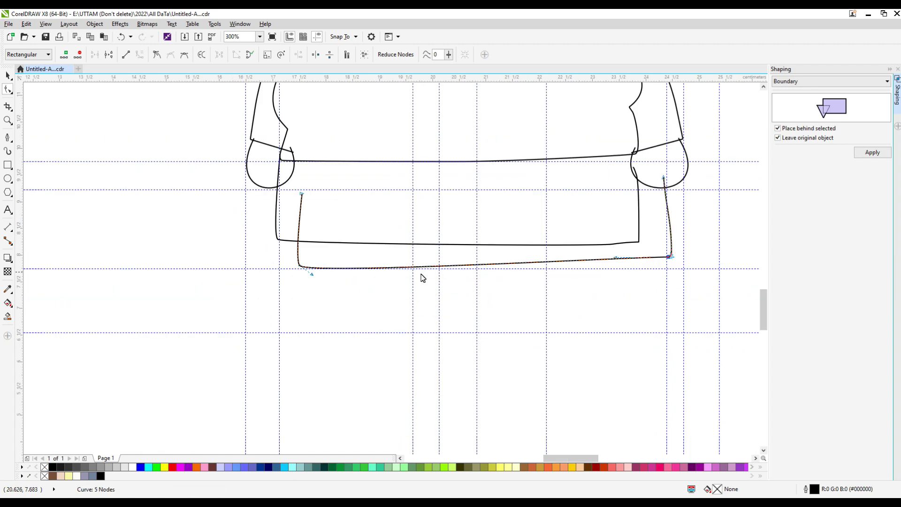
Raise the copied outline's lower left corner slightly and bow its bottom edge gently downward.
scroll(294, 275, up, 1)
drag(305, 255, 308, 244)
scroll(477, 258, down, 1)
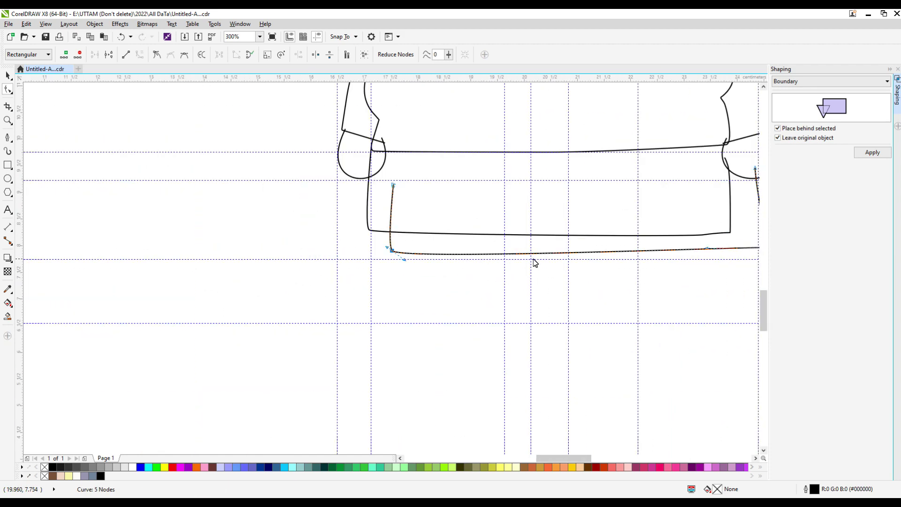
scroll(591, 254, up, 1)
drag(589, 249, 589, 261)
scroll(552, 266, down, 2)
scroll(634, 261, up, 2)
Remove the surplus node near the right end of the original lower section's bottom edge.
click(603, 232)
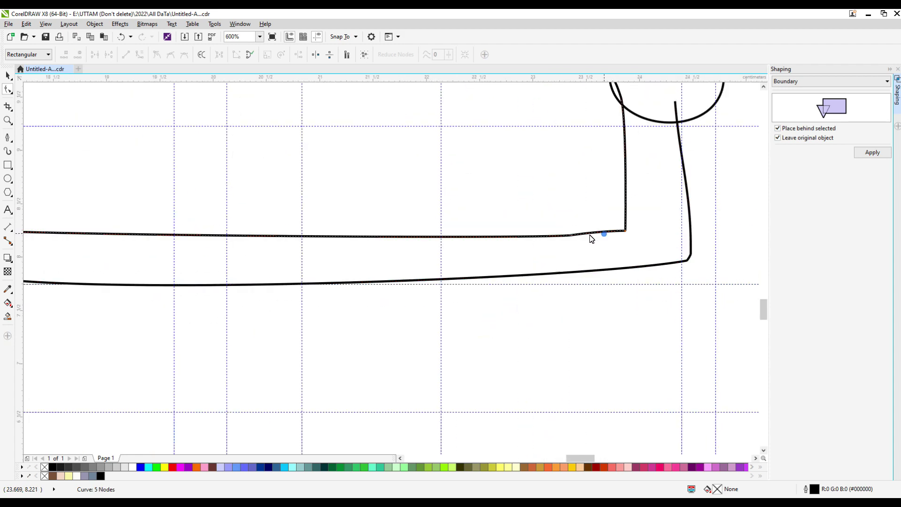
double_click(573, 236)
scroll(574, 241, down, 2)
scroll(609, 257, up, 2)
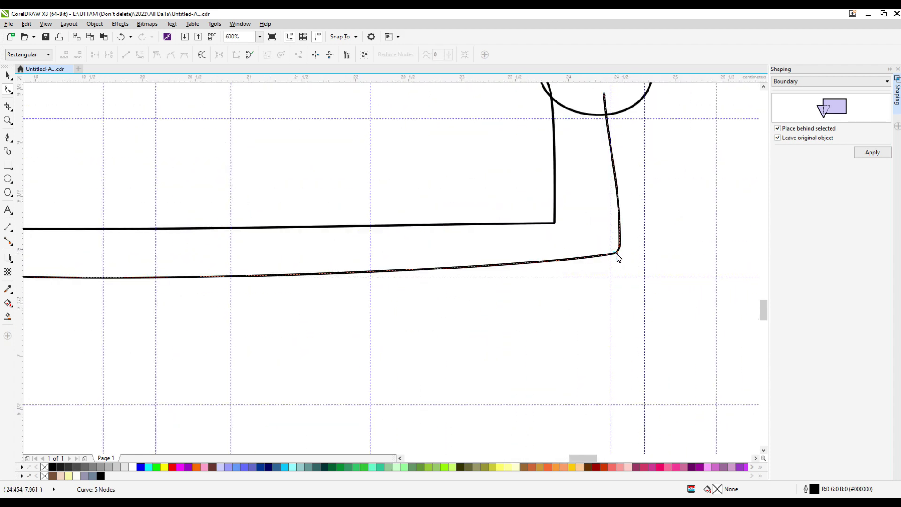
Remove the surplus node at the copied outline's lower right corner and add a node midway along its bottom edge.
click(616, 258)
double_click(619, 247)
scroll(621, 265, down, 1)
scroll(615, 269, down, 1)
scroll(472, 267, up, 2)
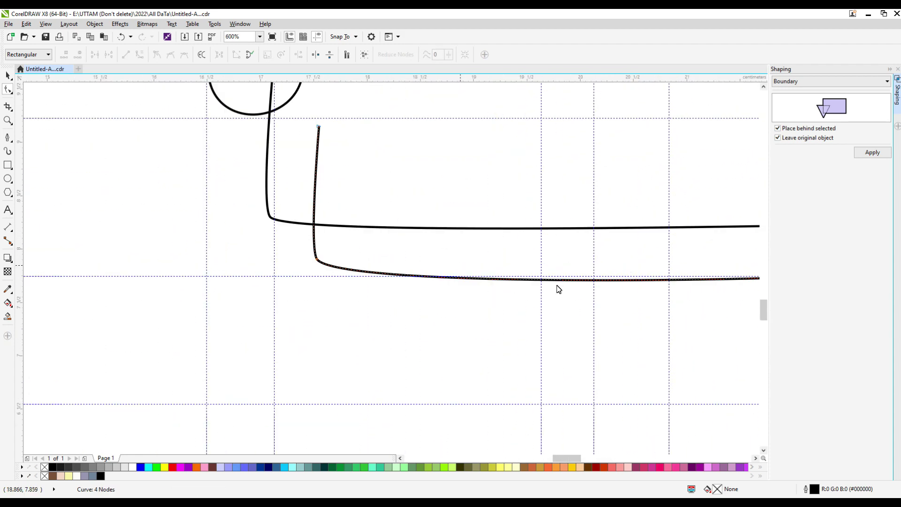
double_click(571, 280)
scroll(539, 302, down, 3)
scroll(674, 282, up, 1)
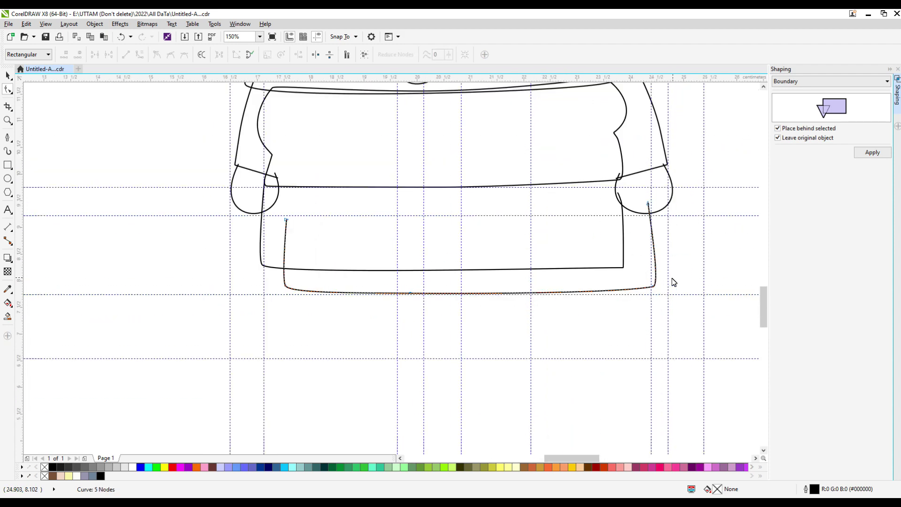
scroll(667, 246, up, 1)
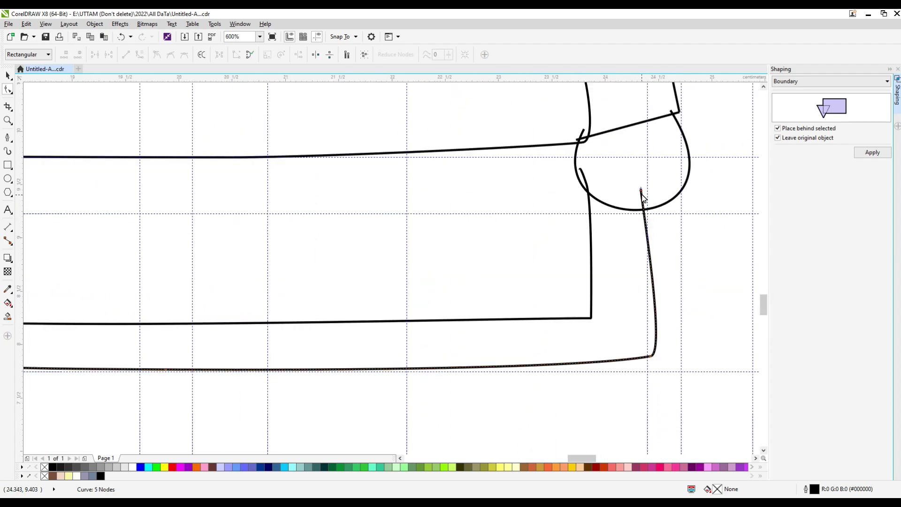
Move the original lower section's bottom right corner and upper right end outward by about 0.2 cm.
click(648, 204)
scroll(603, 307, down, 2)
scroll(657, 258, up, 2)
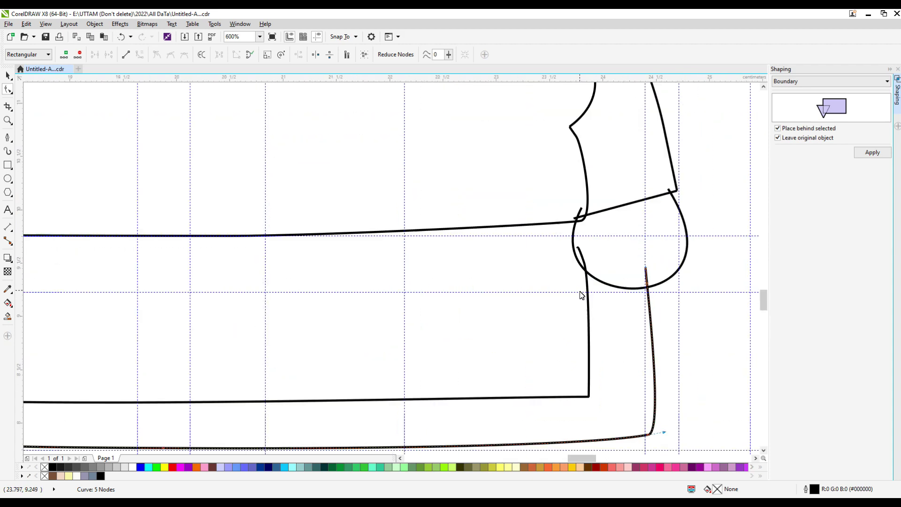
drag(587, 396, 612, 396)
drag(580, 253, 599, 269)
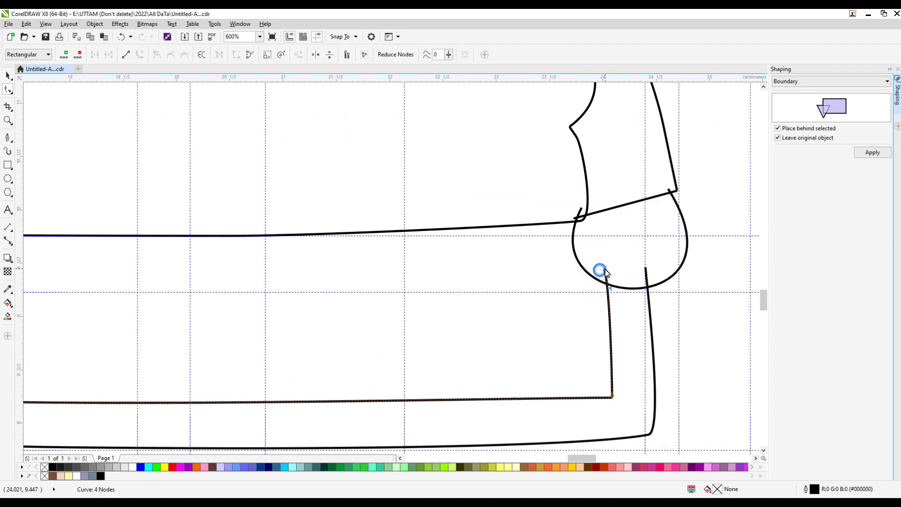
scroll(582, 291, down, 2)
scroll(565, 313, down, 1)
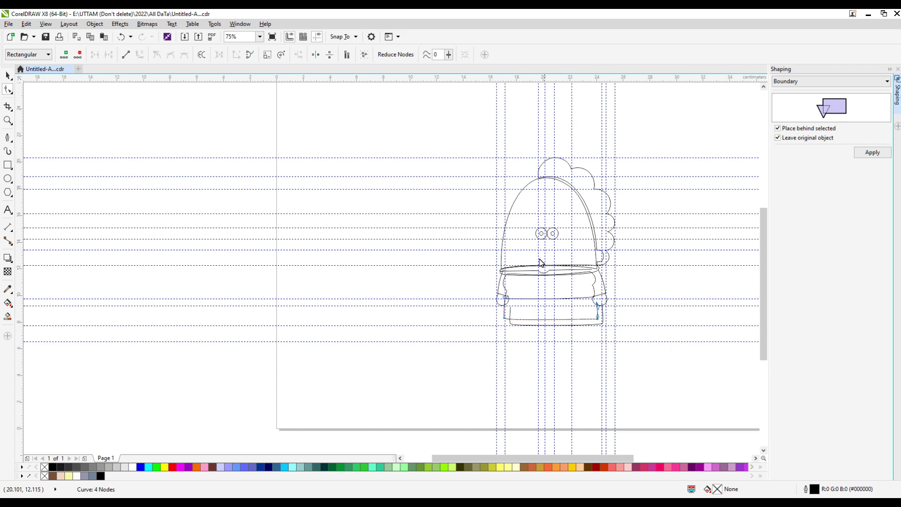
Draw an open leg-and-foot outline, about 1.4 by 1.3 cm, hanging from the lowest outline right of centre, with the toe facing right.
double_click(8, 136)
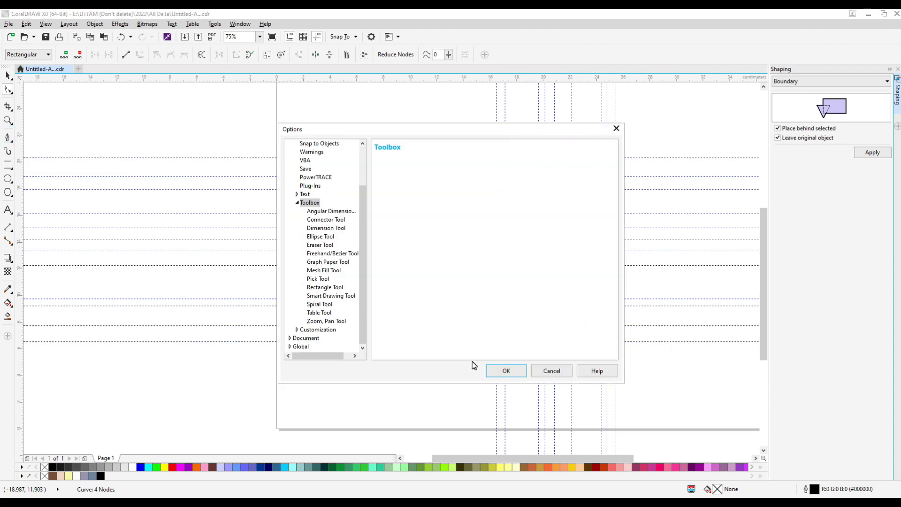
click(551, 370)
scroll(559, 349, up, 2)
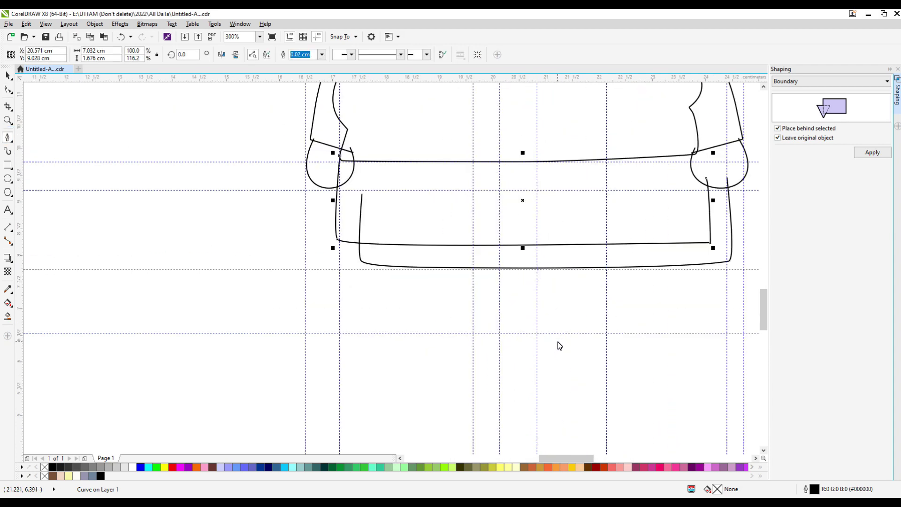
click(535, 261)
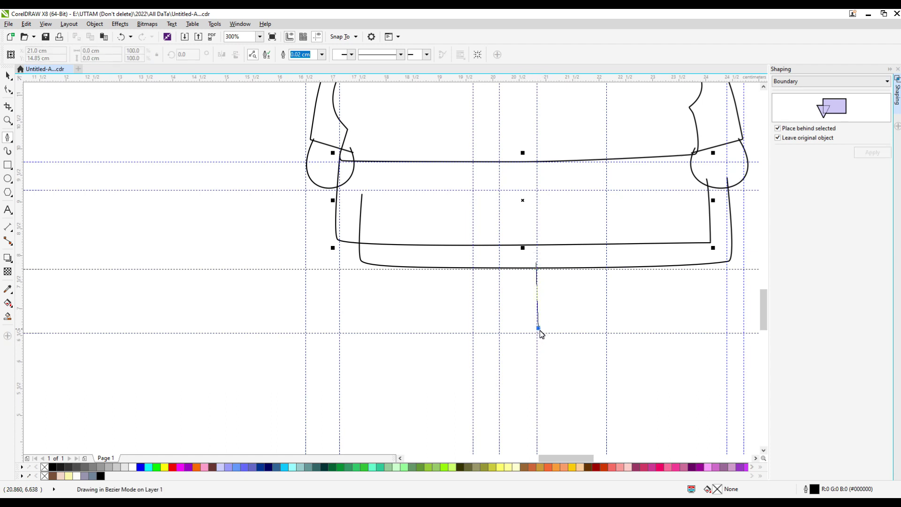
drag(537, 331, 549, 334)
drag(601, 318, 574, 309)
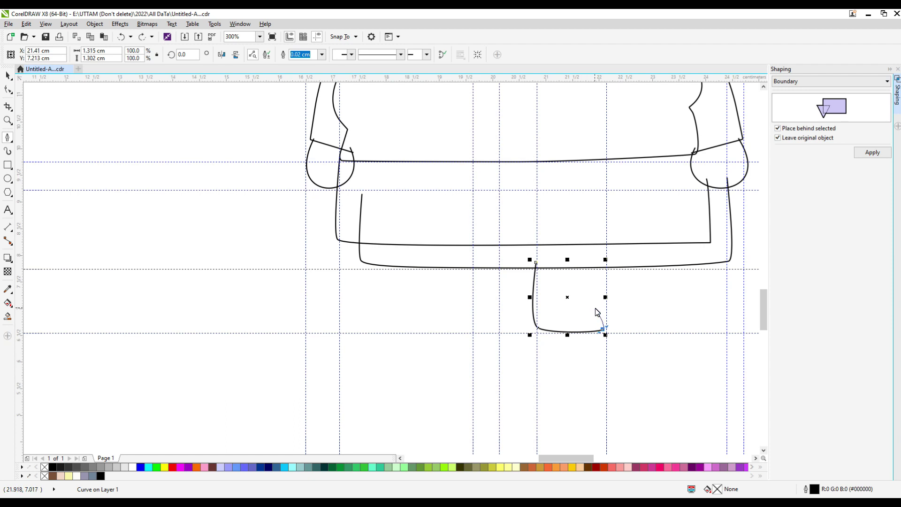
click(578, 301)
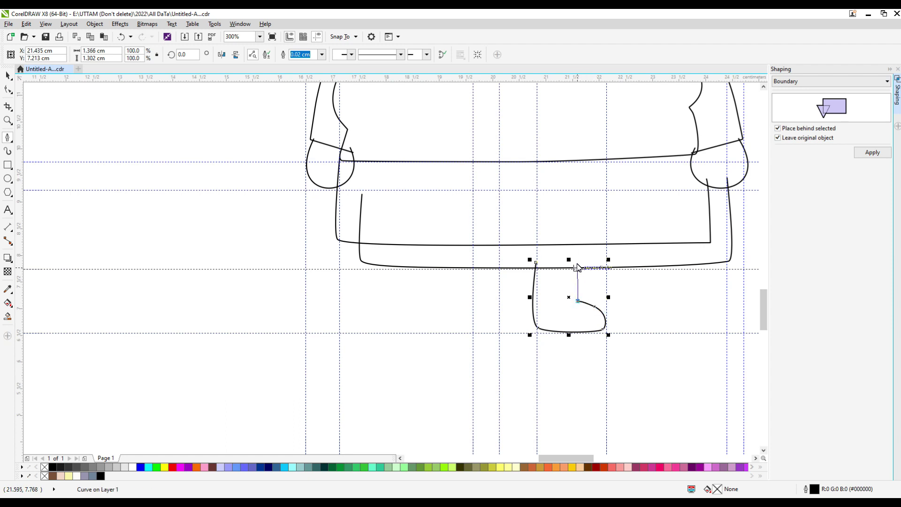
double_click(578, 262)
Straighten the leg's left edge and remove the surplus node from the top of the foot.
click(8, 90)
scroll(544, 308, up, 2)
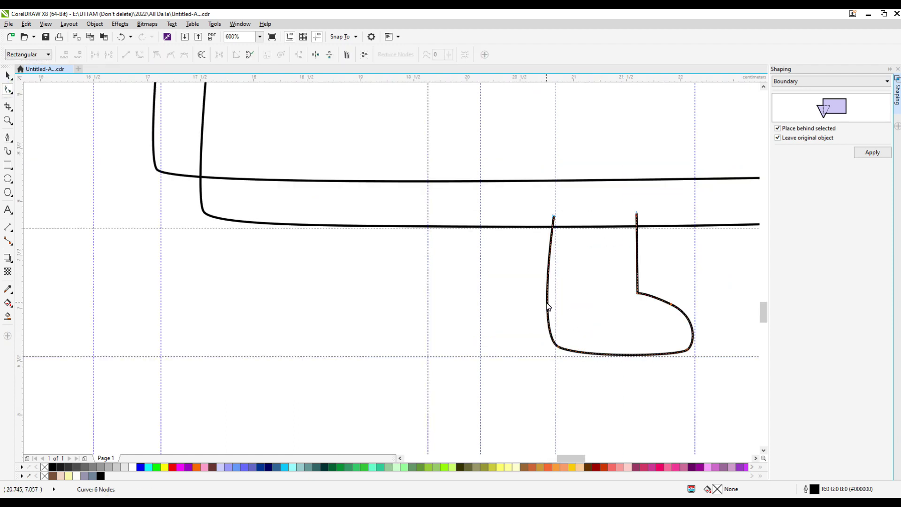
click(555, 307)
double_click(671, 306)
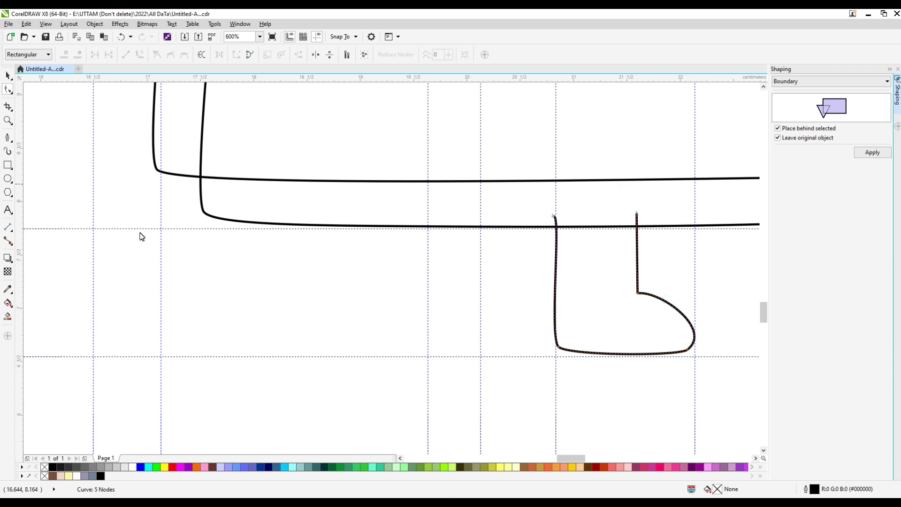
key(ctrl+z)
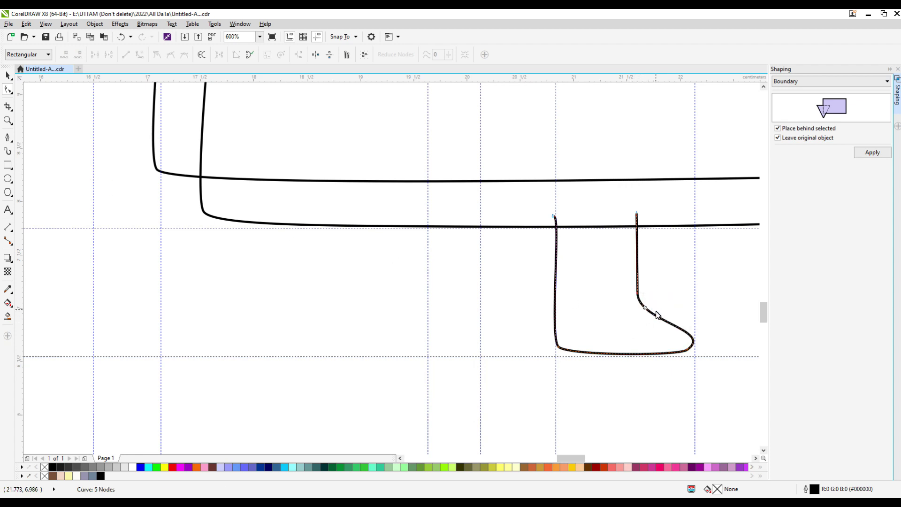
Reshape the top of the foot into a slope running from a sharp ankle corner down to the toe.
scroll(657, 324, up, 2)
click(638, 294)
drag(648, 266, 651, 270)
click(638, 277)
click(623, 260)
click(649, 270)
double_click(649, 271)
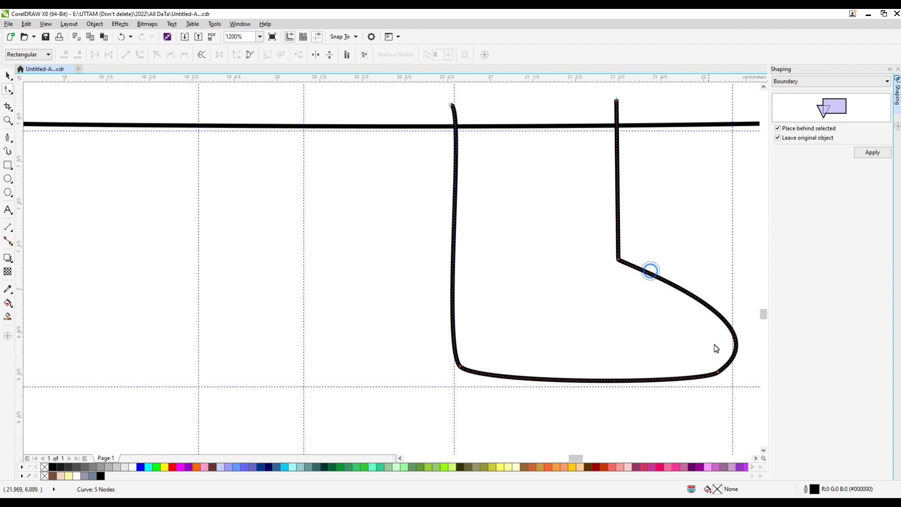
Round the toe's underside by adding a node on the sole and removing the toe's corner node.
click(657, 380)
double_click(656, 379)
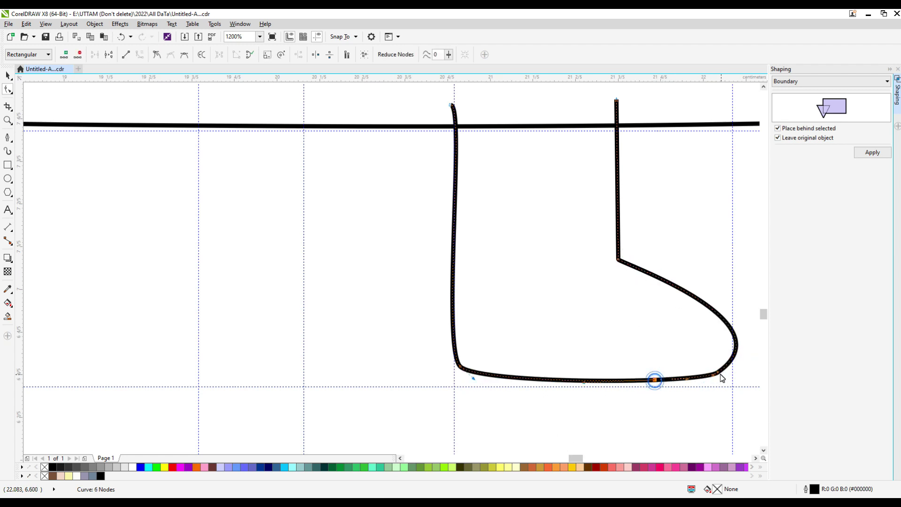
double_click(718, 373)
Refine the top of the foot into a smooth curve with one added node placed midway between the ankle and toe.
double_click(664, 298)
drag(663, 299, 686, 292)
click(685, 306)
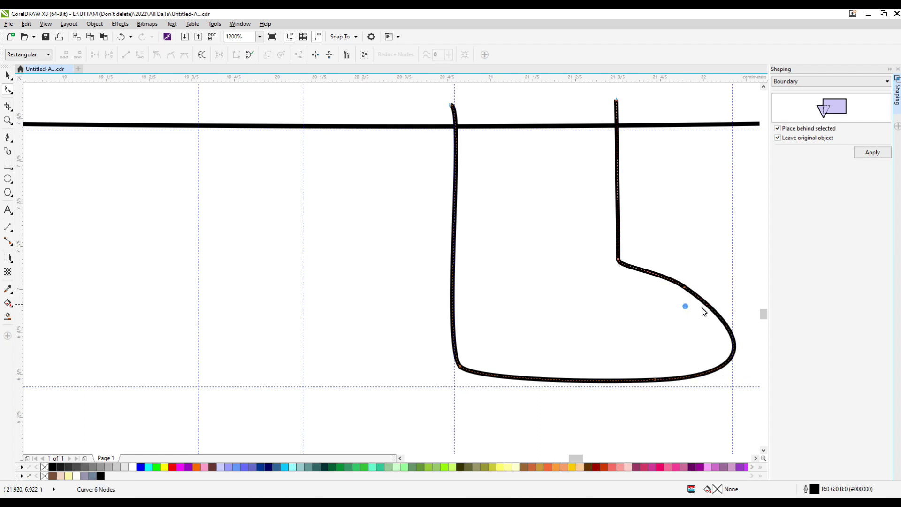
double_click(715, 314)
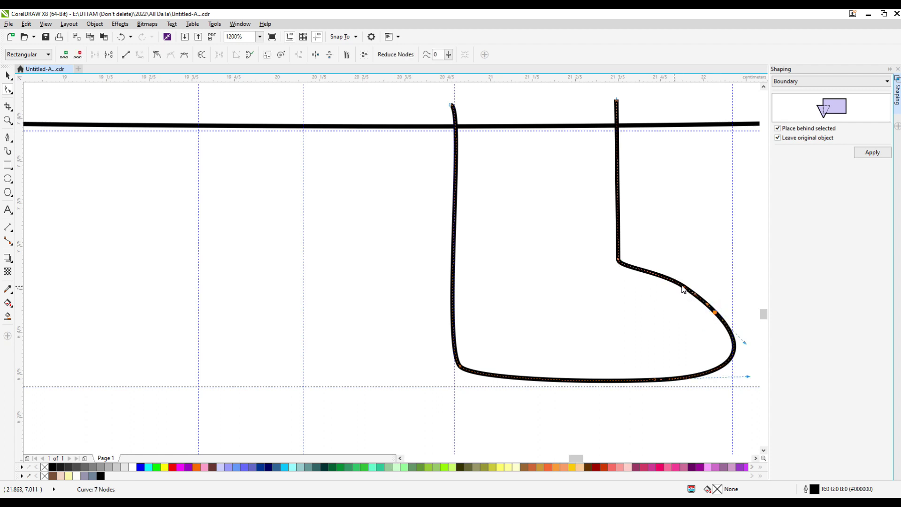
double_click(683, 287)
drag(657, 280, 660, 276)
double_click(715, 312)
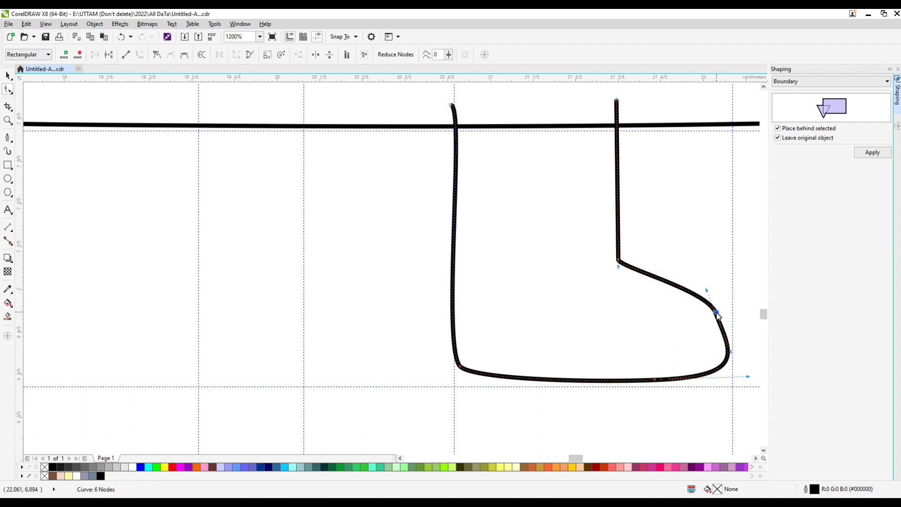
double_click(693, 313)
drag(693, 312, 701, 303)
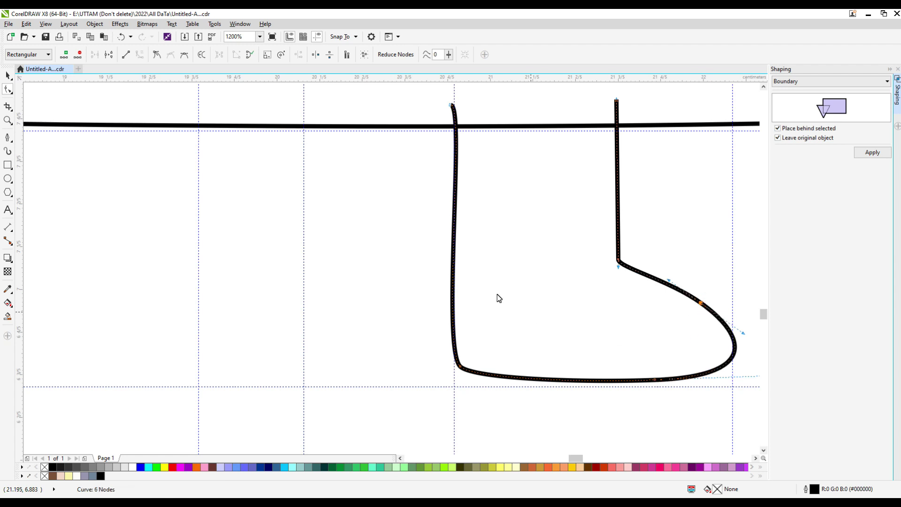
Draw a horizontal line about 0.96 cm long across the upper part of the leg, overlapping both edges.
click(8, 141)
click(441, 181)
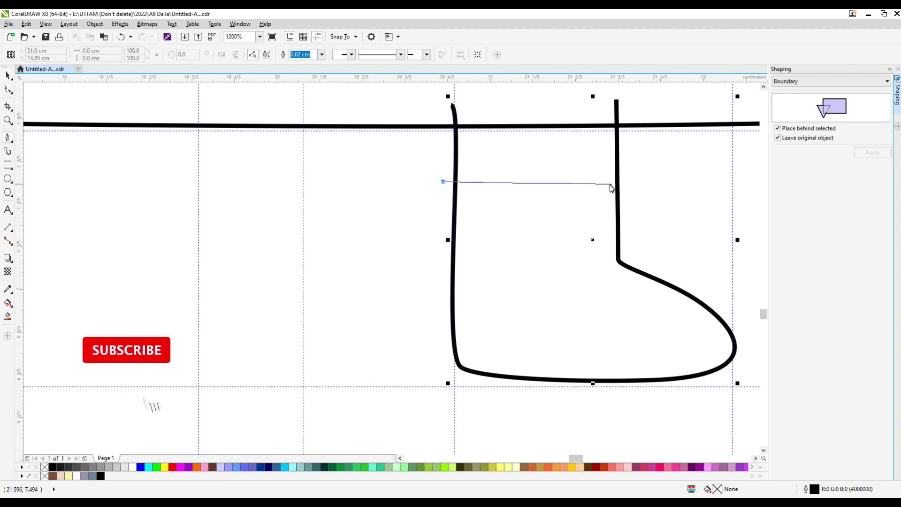
double_click(648, 181)
scroll(632, 231, down, 2)
click(8, 76)
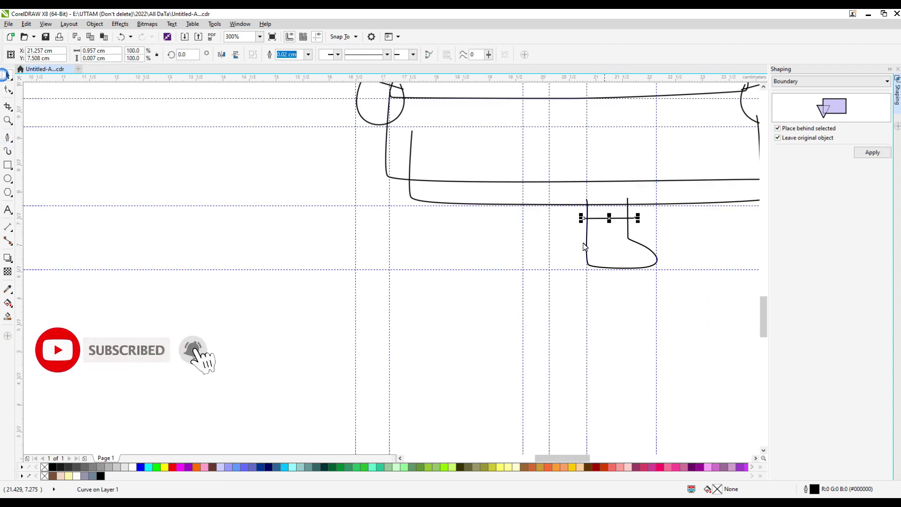
Duplicate the leg together with its horizontal line, mirror the copy horizontally and place it beside the original as the second leg.
shift+click(588, 264)
key(KP_Add)
click(221, 55)
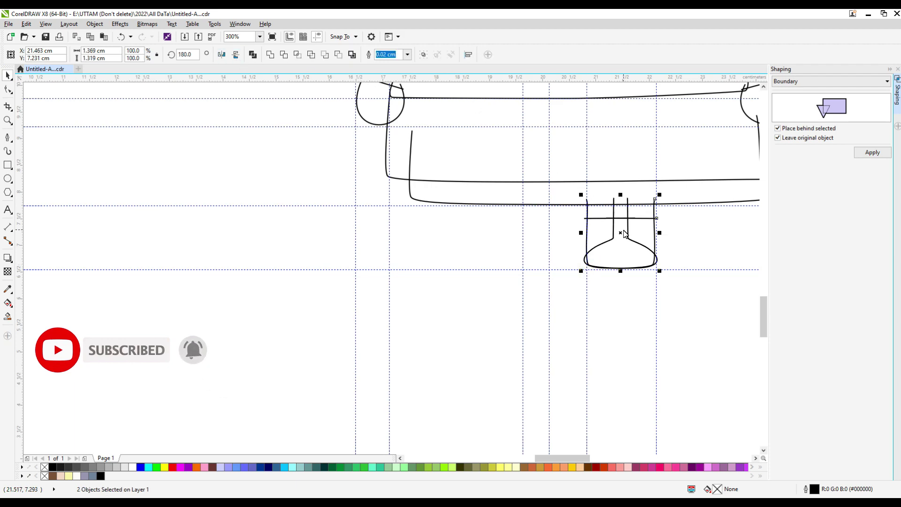
drag(620, 233, 541, 237)
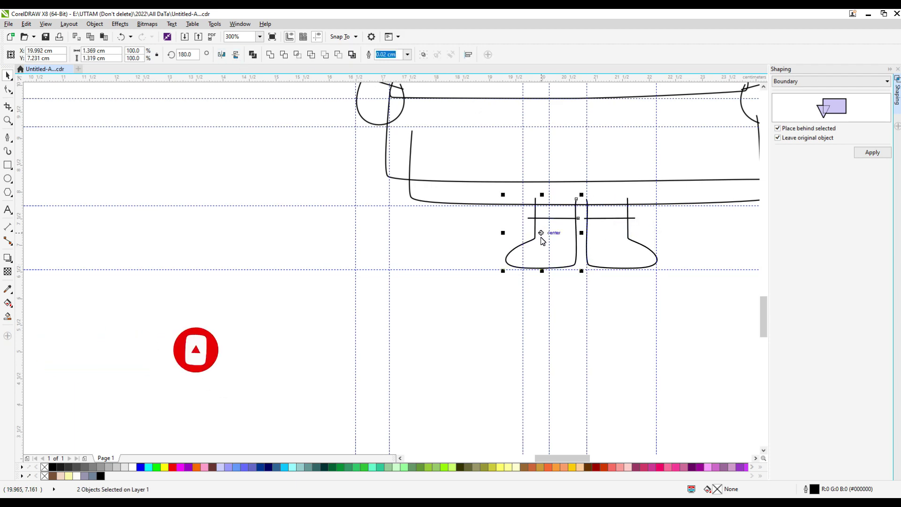
scroll(528, 261, down, 3)
click(399, 258)
Fill both pupils black and the surrounding eye circles white.
scroll(523, 243, up, 1)
scroll(495, 271, down, 2)
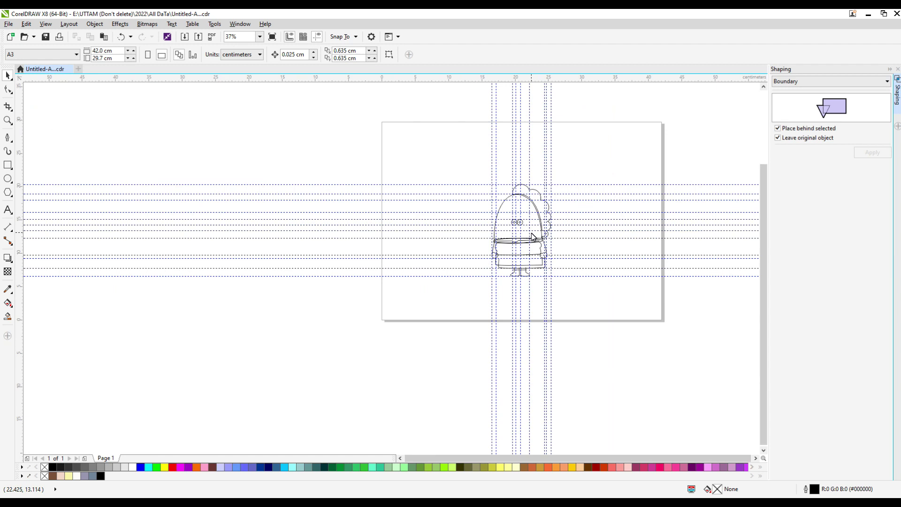
scroll(532, 232, up, 1)
drag(763, 281, 763, 268)
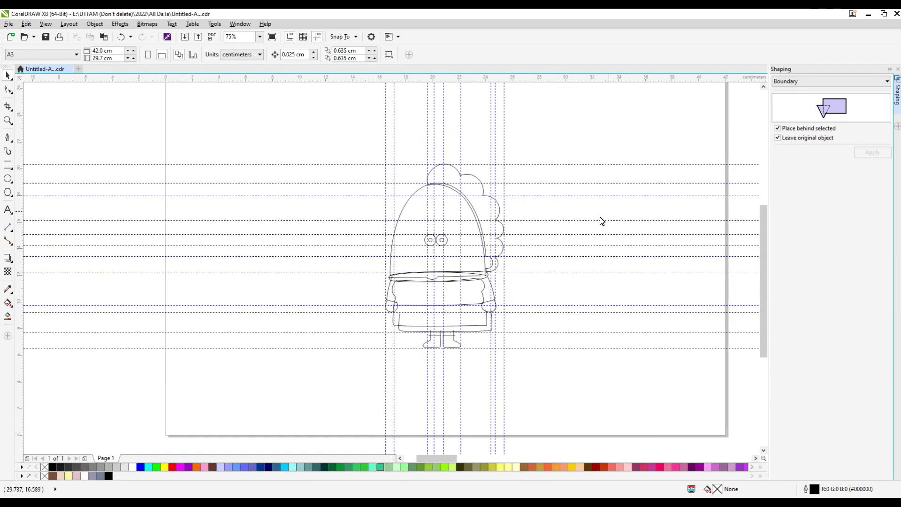
drag(375, 231, 444, 260)
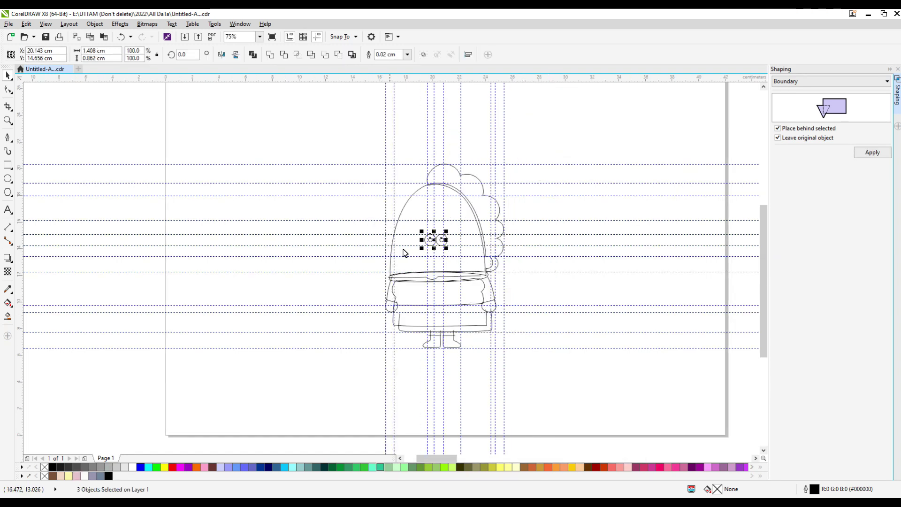
click(108, 478)
click(353, 250)
click(426, 238)
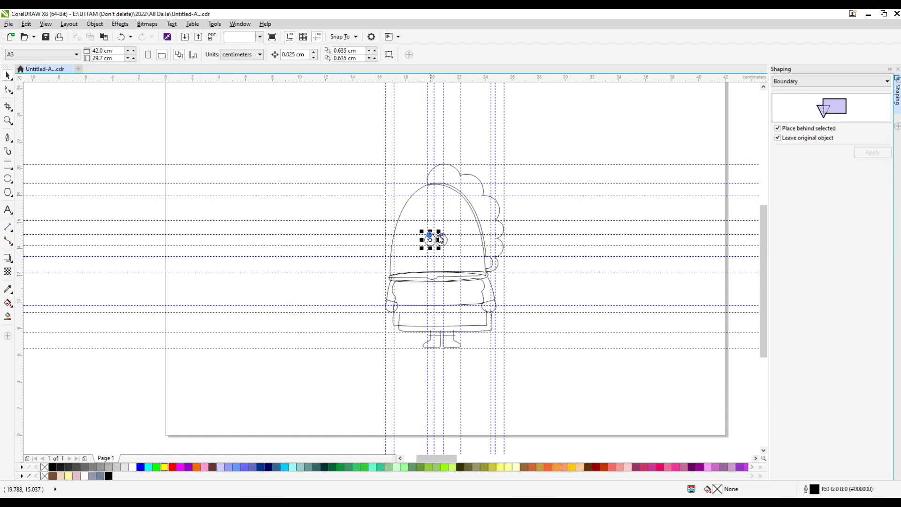
shift+click(444, 238)
Fill the domed head with light peach from the document palette.
click(420, 189)
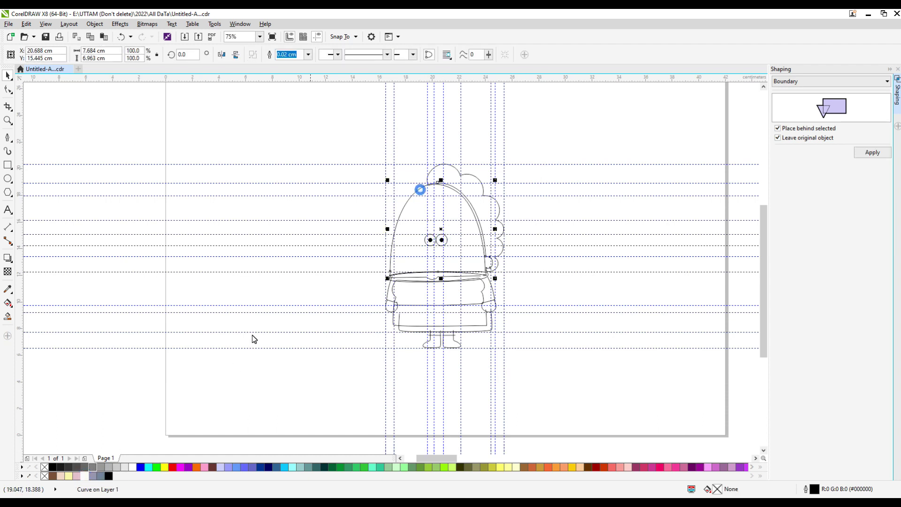
click(61, 475)
click(666, 223)
Fill the flat band at the base of the head with pink from the document palette.
scroll(387, 285, up, 2)
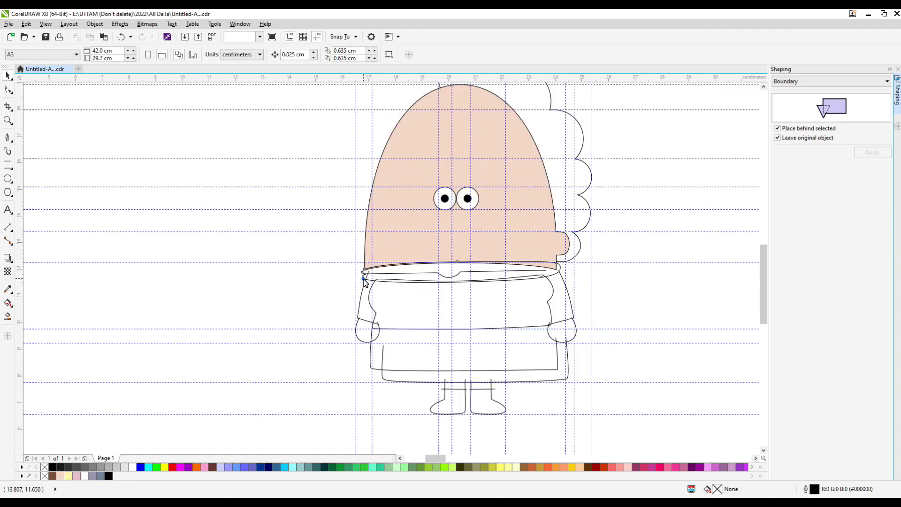
click(365, 281)
click(76, 476)
Fill the torso with pale yellow (#FAF8AA) and place it behind the pink band.
click(379, 322)
click(377, 317)
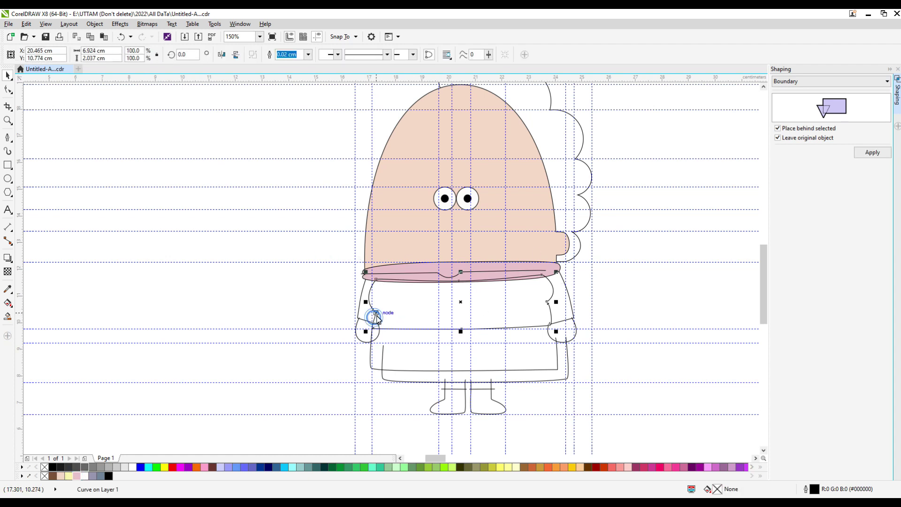
click(69, 476)
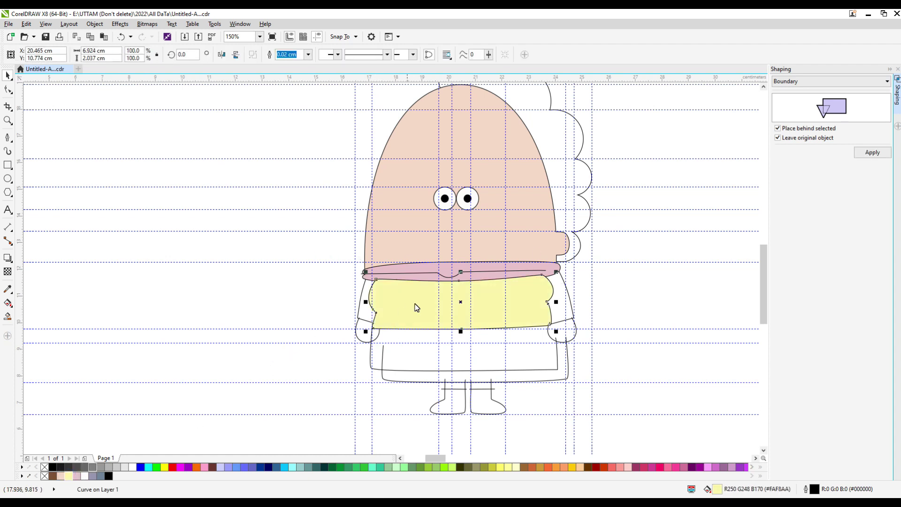
right_click(462, 307)
mouse_move(488, 196)
click(625, 233)
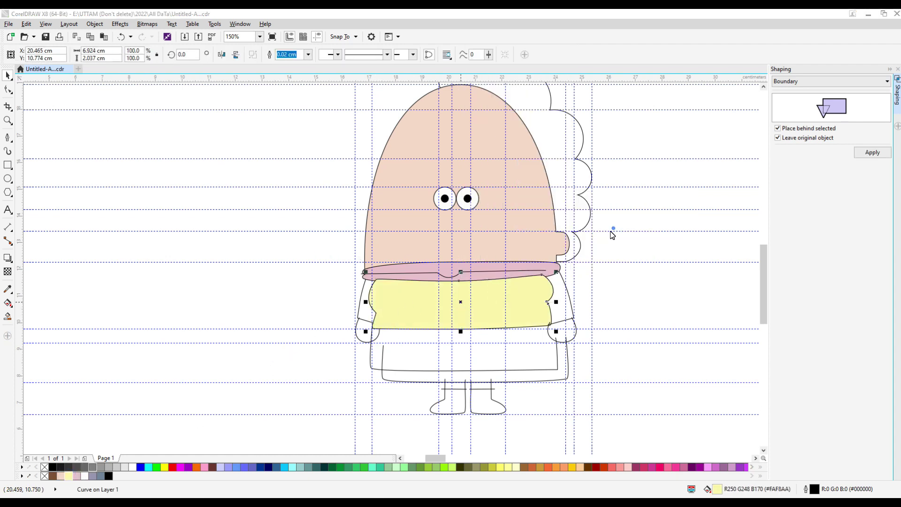
click(256, 286)
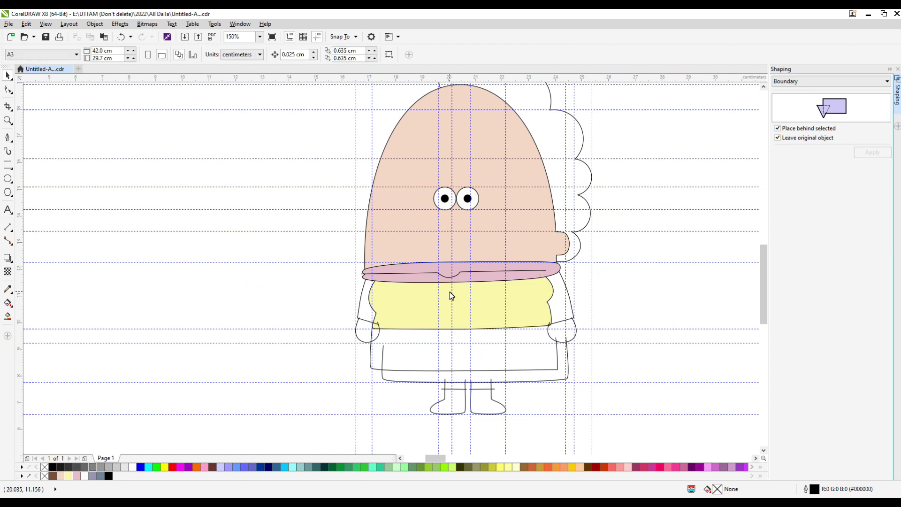
Fill the scalloped hair shape behind the head with dark brown from the document palette.
click(588, 221)
click(52, 476)
click(221, 250)
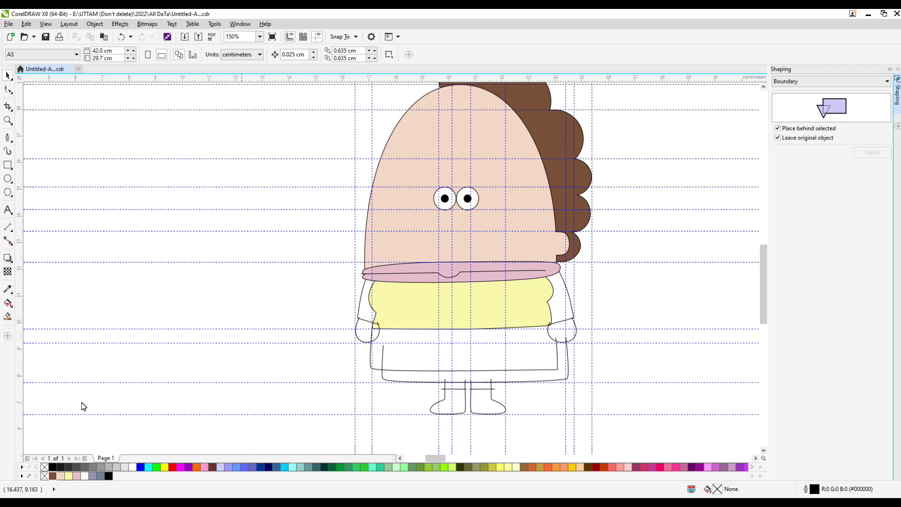
Create separate filled shapes for both sleeves and both hands with Smart Fill.
click(7, 321)
click(364, 327)
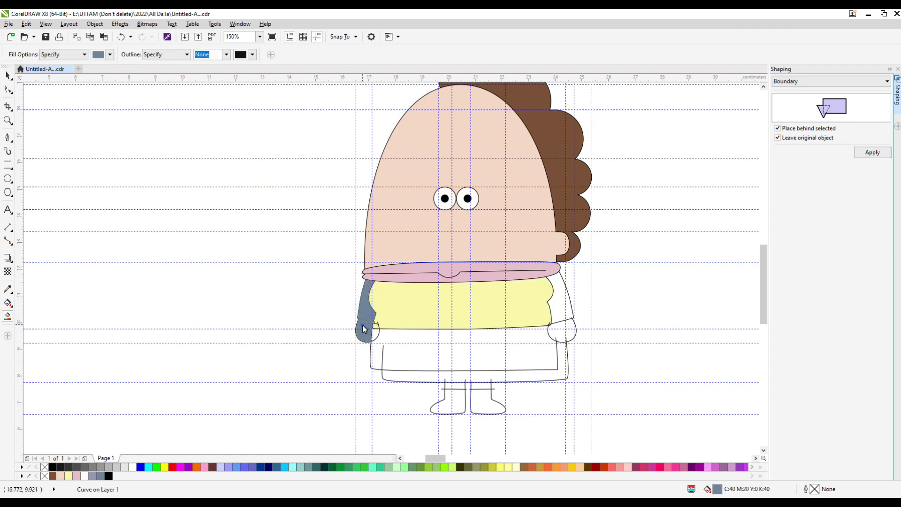
click(560, 312)
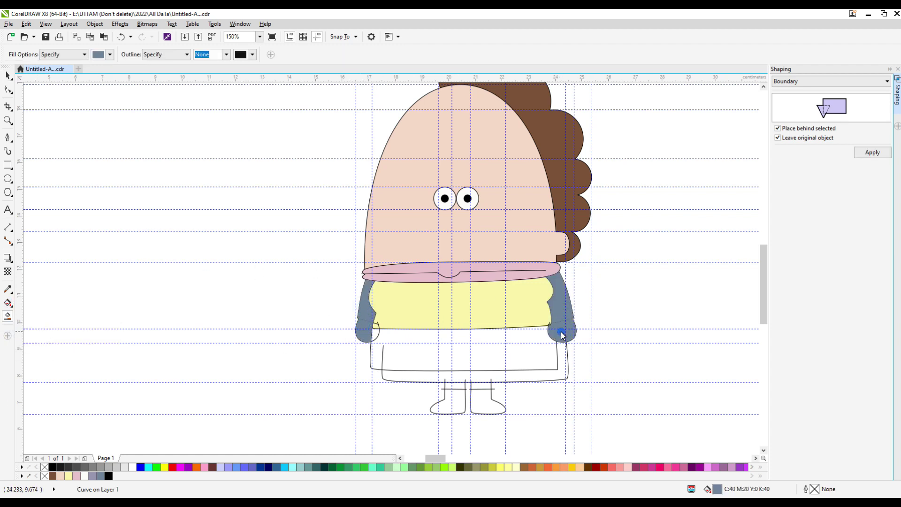
Recolor both hands light peach and both sleeves pale yellow.
click(8, 76)
click(561, 328)
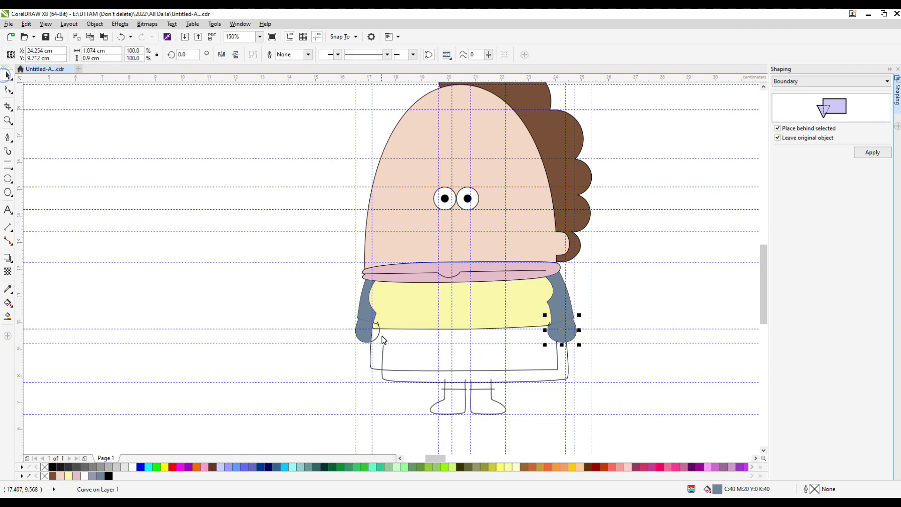
click(367, 334)
shift+click(551, 335)
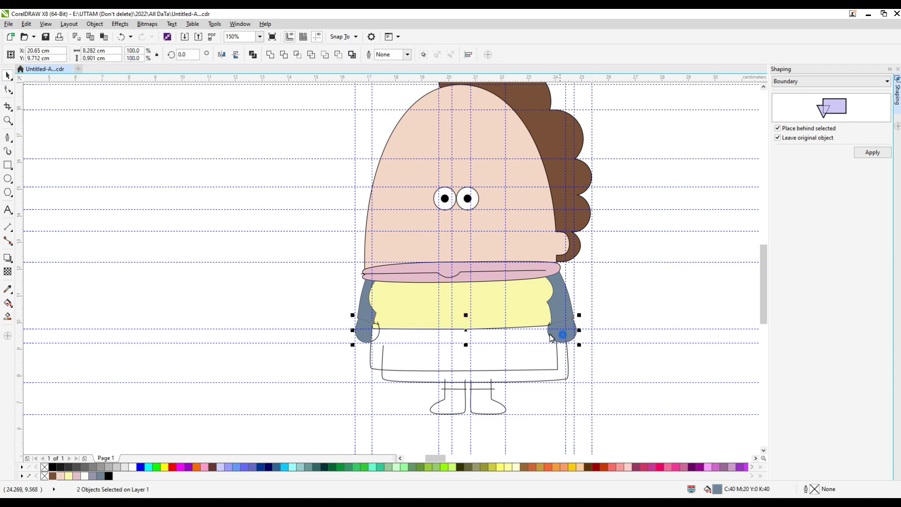
click(76, 475)
click(164, 296)
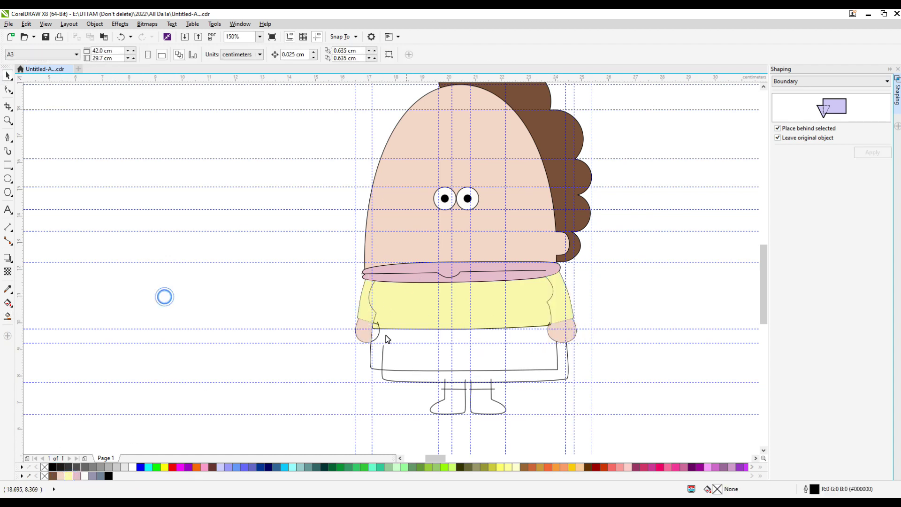
Delete the leftover outline curves of the sleeve and hand on the left side of the figure.
scroll(384, 335, up, 1)
drag(374, 333, 348, 334)
scroll(335, 304, up, 3)
shift+click(583, 380)
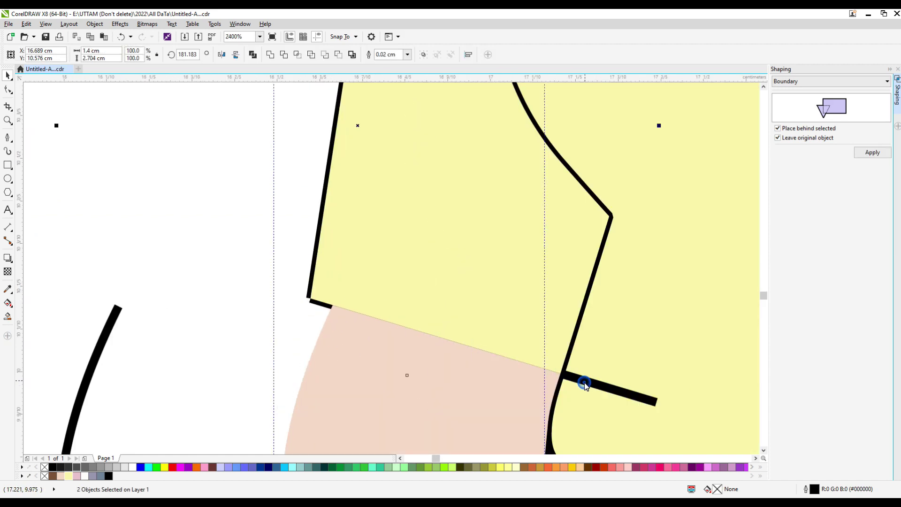
right_click(585, 381)
click(615, 250)
scroll(314, 297, down, 3)
scroll(697, 310, up, 2)
Delete the leftover outline curves of the sleeve and hand on the right side of the figure.
scroll(702, 311, up, 1)
drag(677, 287, 595, 324)
shift+click(679, 291)
right_click(679, 291)
click(698, 158)
scroll(544, 296, down, 2)
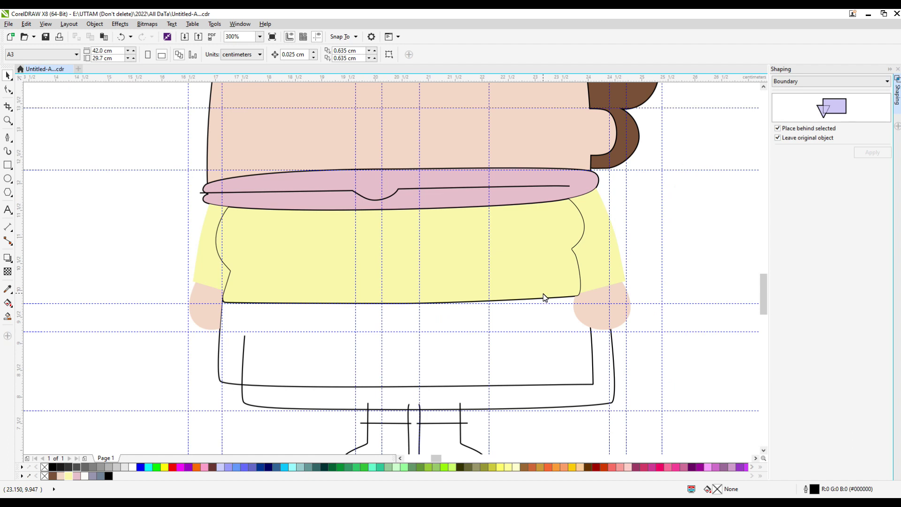
Undo the last changes to the right hand's fill and outline curves.
scroll(598, 308, up, 2)
click(598, 308)
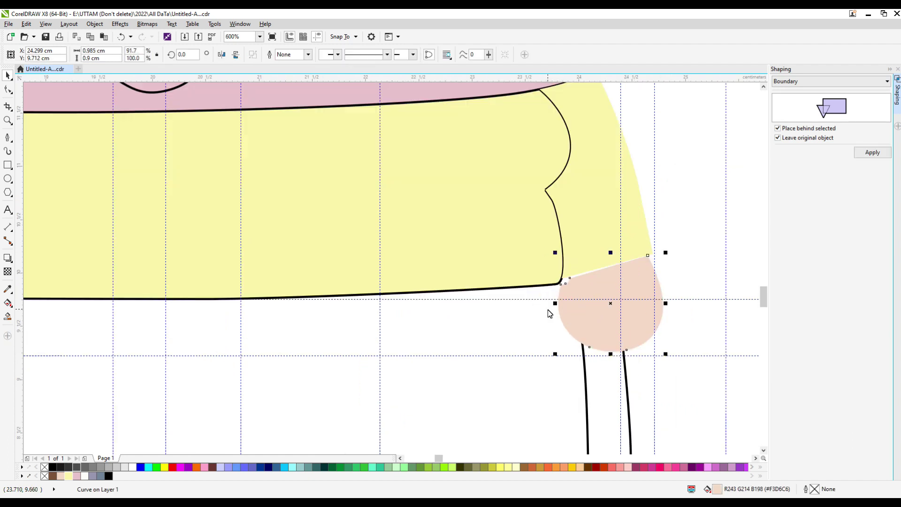
key(ctrl+z)
key(ctrl+z)
Delete the right hand's filled shape and narrow its outline curve to about 0.962 cm wide.
click(591, 307)
key(Delete)
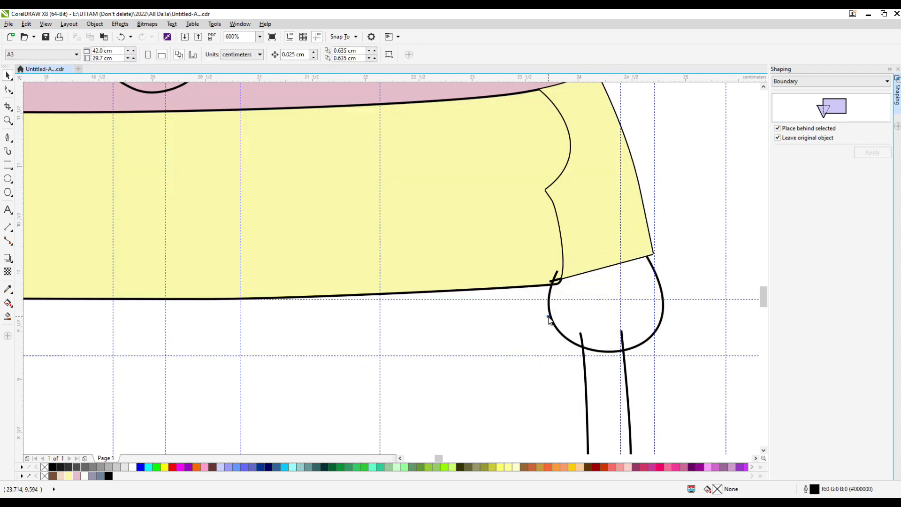
click(549, 320)
drag(550, 320, 558, 302)
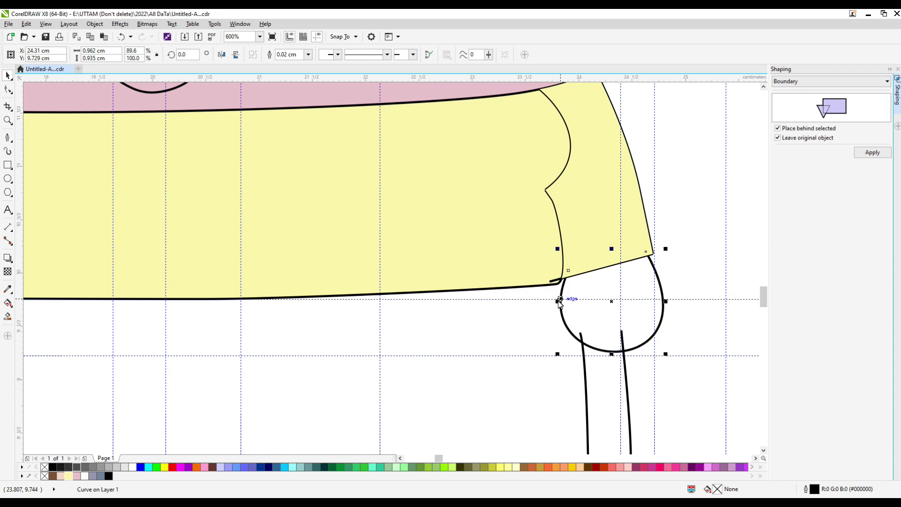
Create a new filled shape inside the narrowed right hand outline with Smart Fill.
click(8, 315)
click(614, 309)
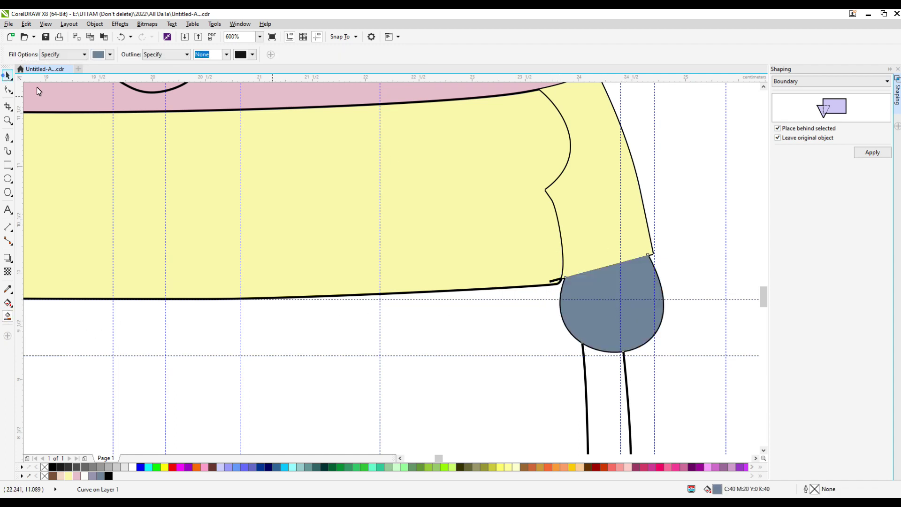
click(696, 244)
Remove the original outline curves of the right sleeve and narrowed hand, keeping their filled shapes.
drag(554, 281, 537, 330)
scroll(562, 299, up, 1)
shift+click(557, 301)
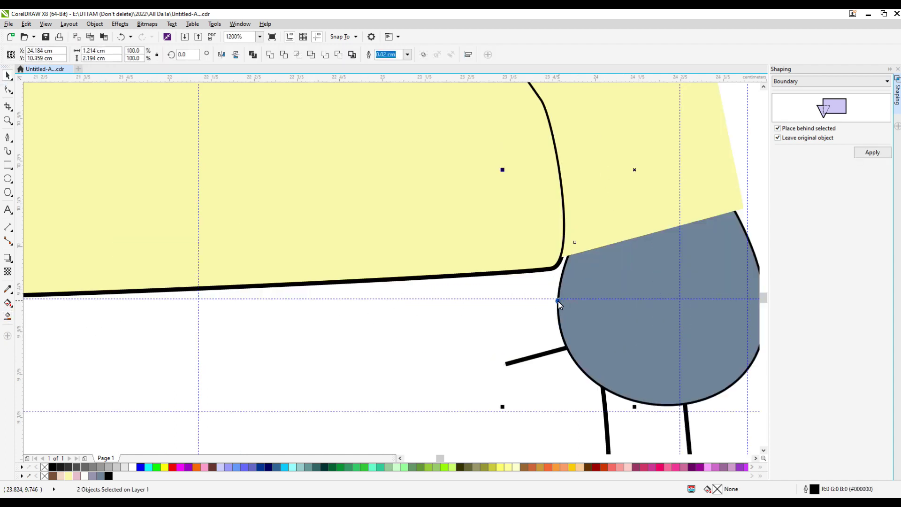
right_click(559, 300)
click(593, 171)
Fill the right hand with light peach (#F3D6C6) and give the hand and its sleeve a 0.02 cm outline.
click(591, 270)
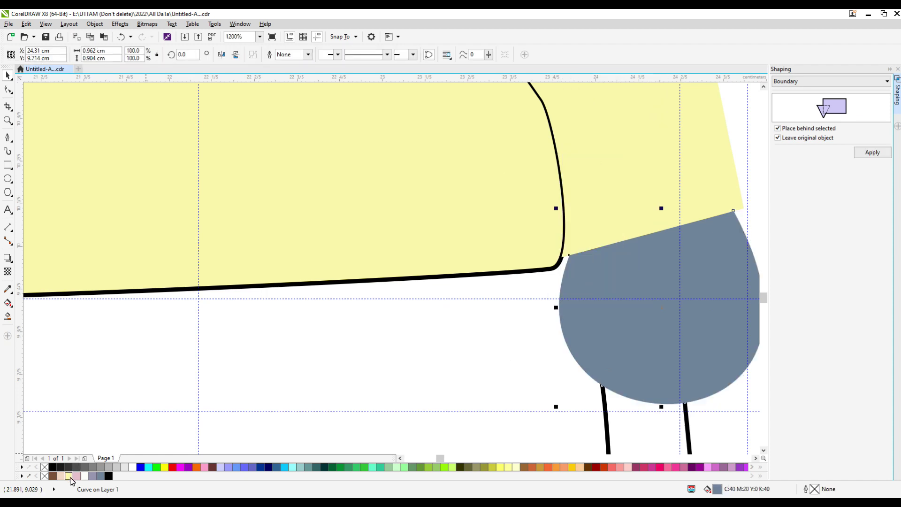
click(61, 476)
scroll(678, 316, down, 1)
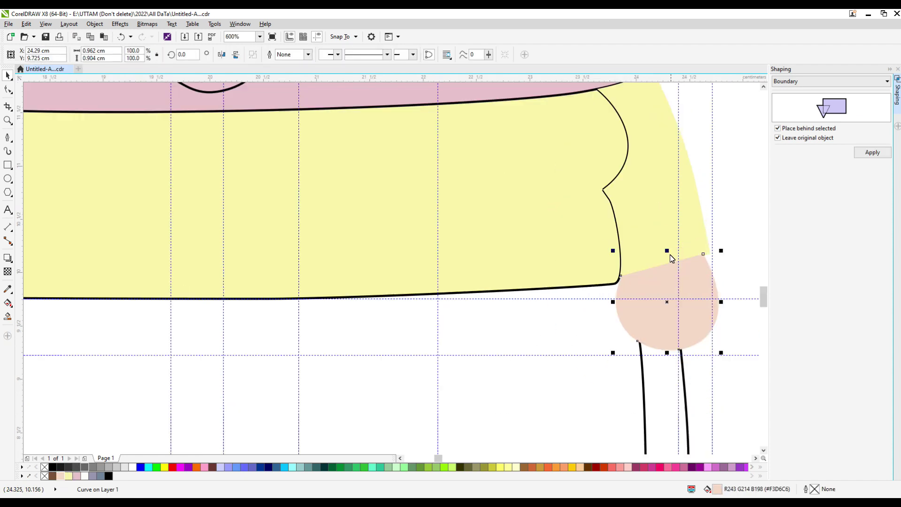
shift+click(671, 258)
scroll(671, 258, down, 1)
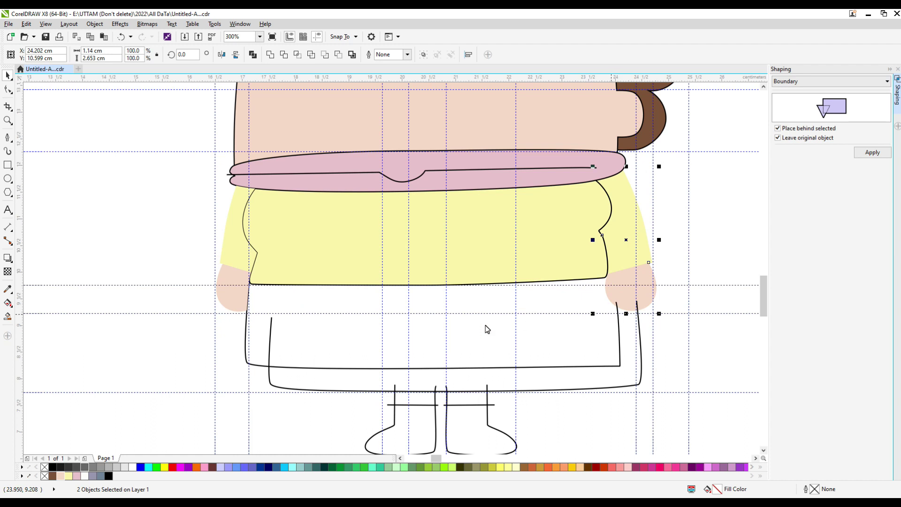
click(620, 282)
click(406, 55)
click(399, 85)
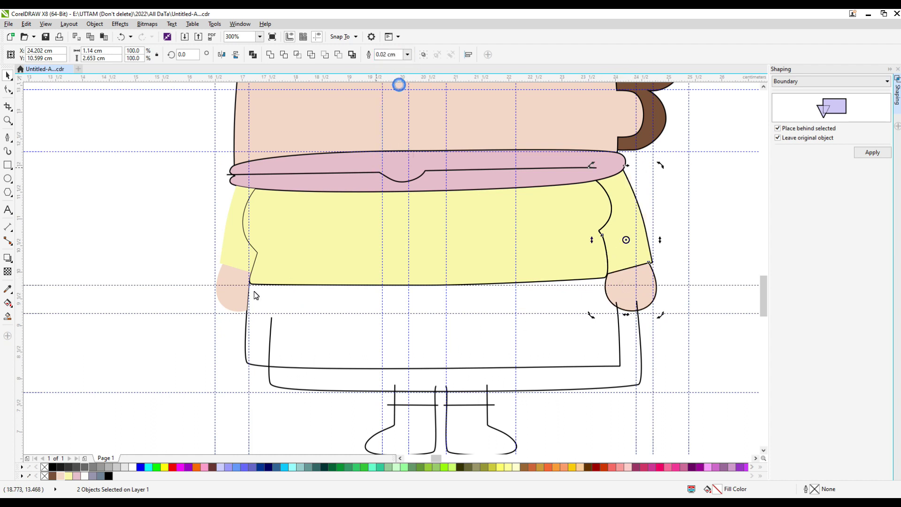
Give the left hand and its sleeve a 0.02 cm outline.
click(235, 289)
shift+click(236, 248)
click(407, 54)
click(399, 85)
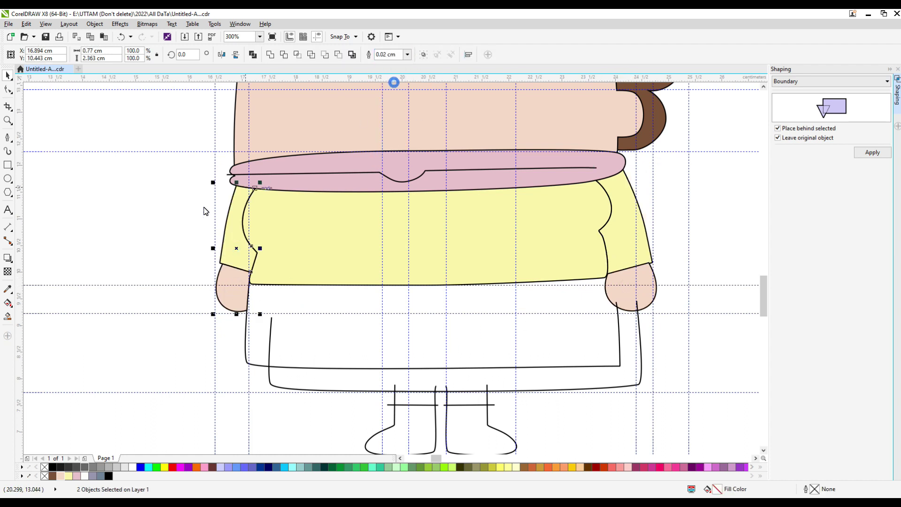
click(203, 207)
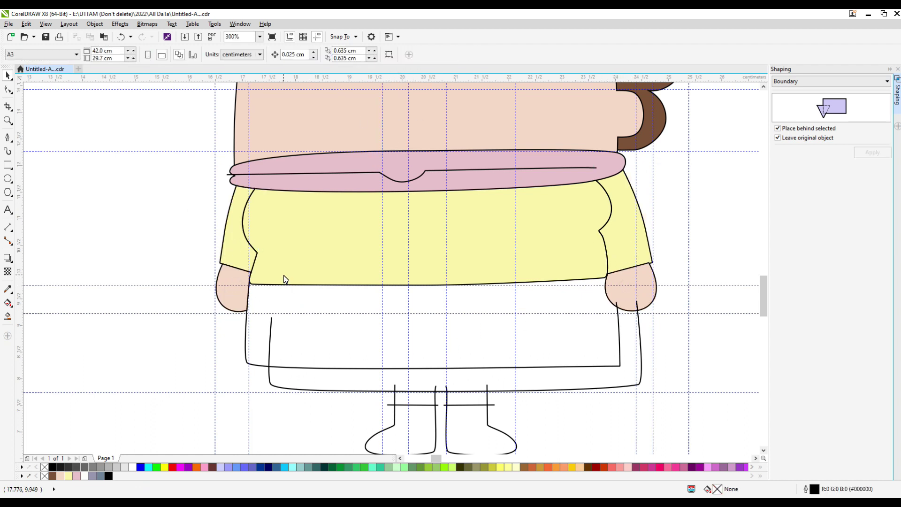
Create blue-gray (C40 M20 Y0 K40) filled shapes for the two skirt sections below the torso with Smart Fill.
click(7, 317)
click(300, 317)
click(290, 378)
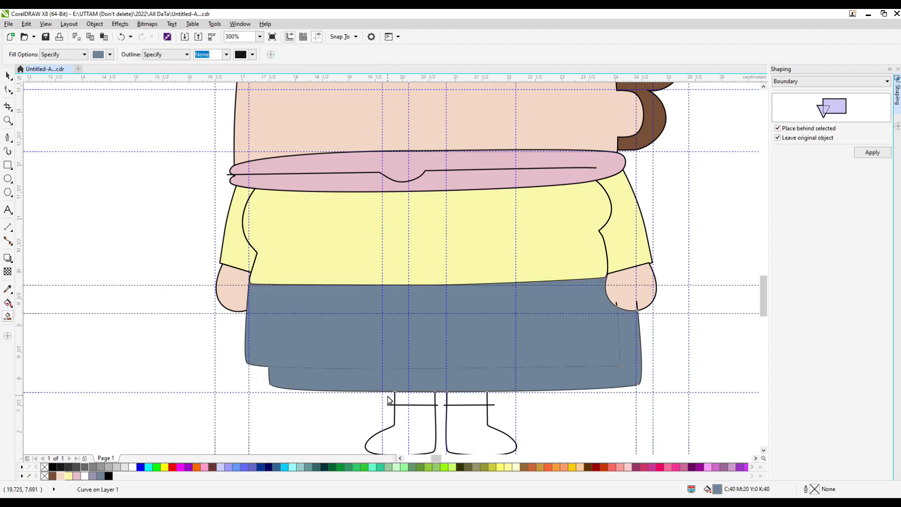
click(8, 75)
Create a filled shape for the right leg below the skirt with Smart Fill.
scroll(480, 276, down, 1)
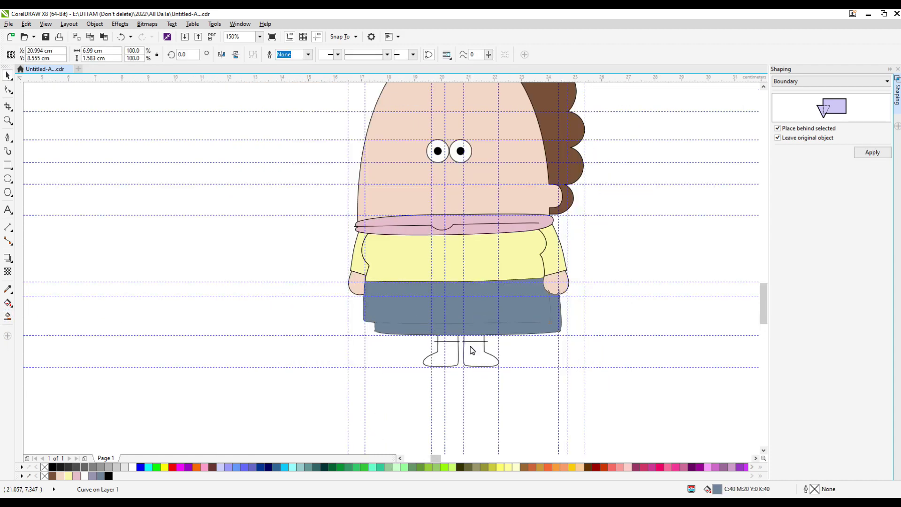
scroll(469, 345, up, 1)
mouse_move(476, 337)
mouse_down()
mouse_move(569, 337)
mouse_move(477, 343)
mouse_up()
click(8, 317)
click(480, 356)
key(space)
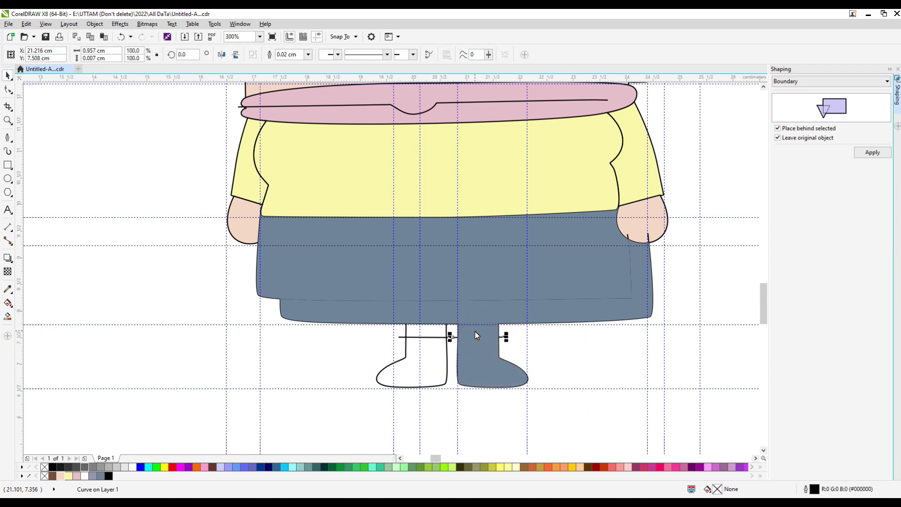
Fill the right leg with off-white (#FCFDFA), give it a 0.02 cm outline and delete its original outline curve.
click(475, 334)
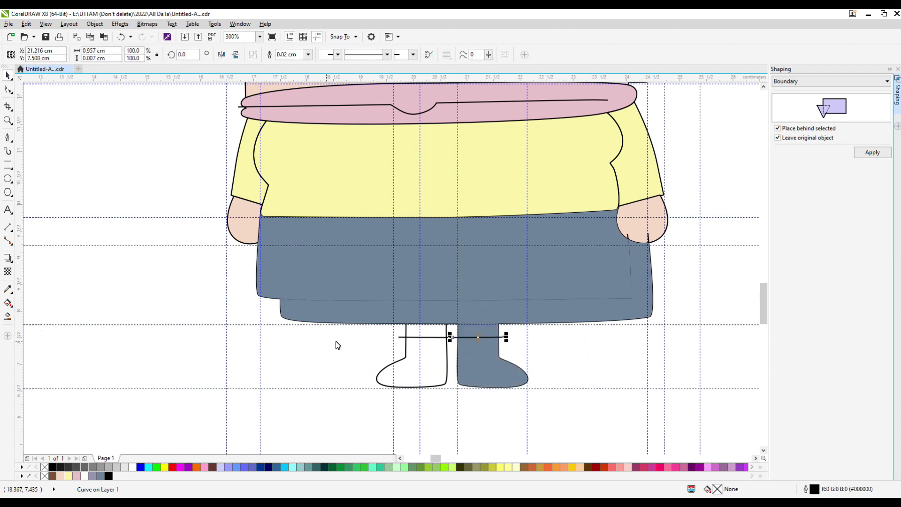
click(85, 476)
scroll(503, 364, up, 2)
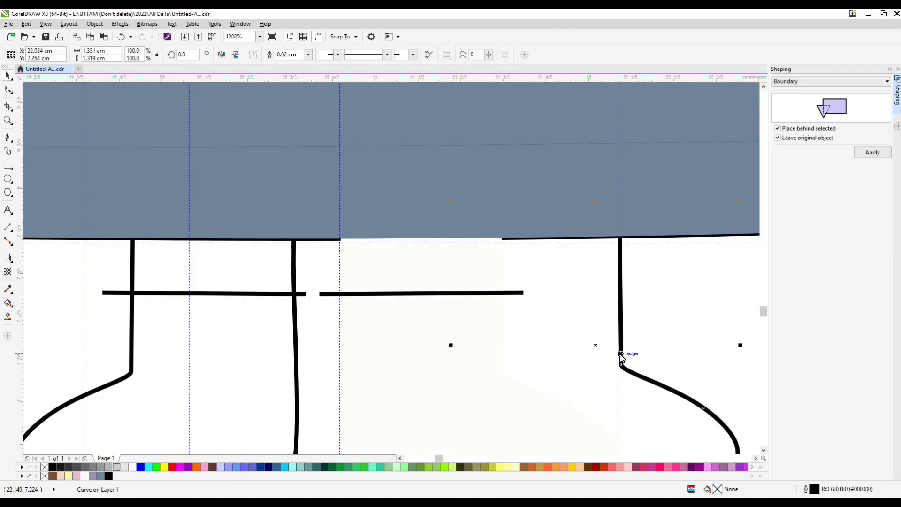
click(308, 54)
click(291, 85)
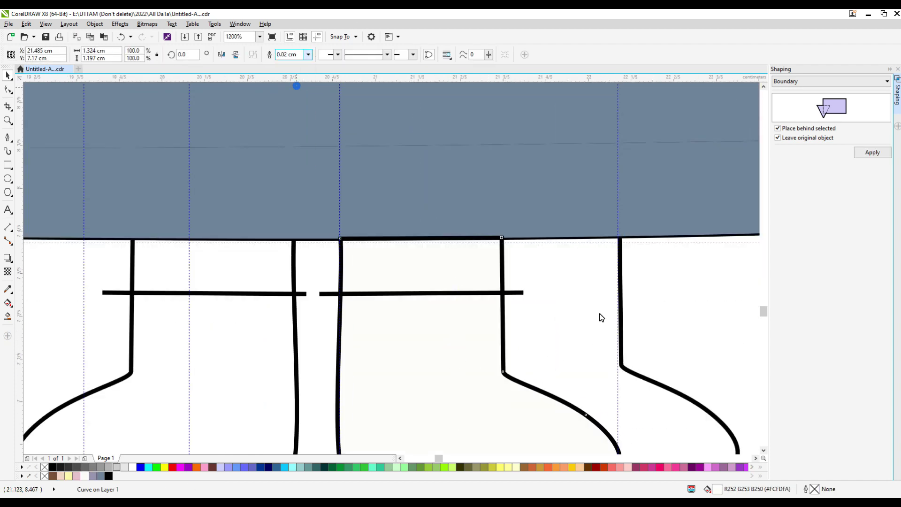
right_click(622, 338)
click(656, 187)
Fill the lower skirt section with muted purple (#9994B2).
scroll(559, 283, down, 3)
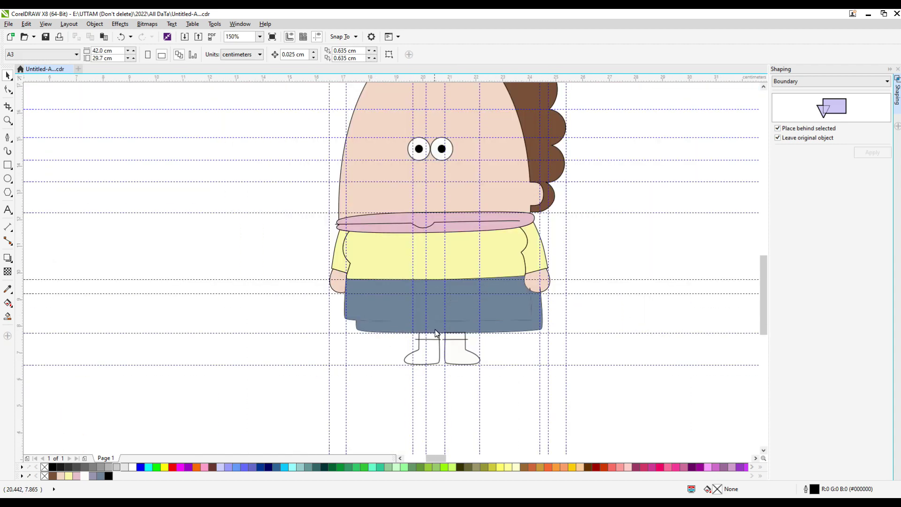
click(435, 330)
scroll(439, 329, up, 1)
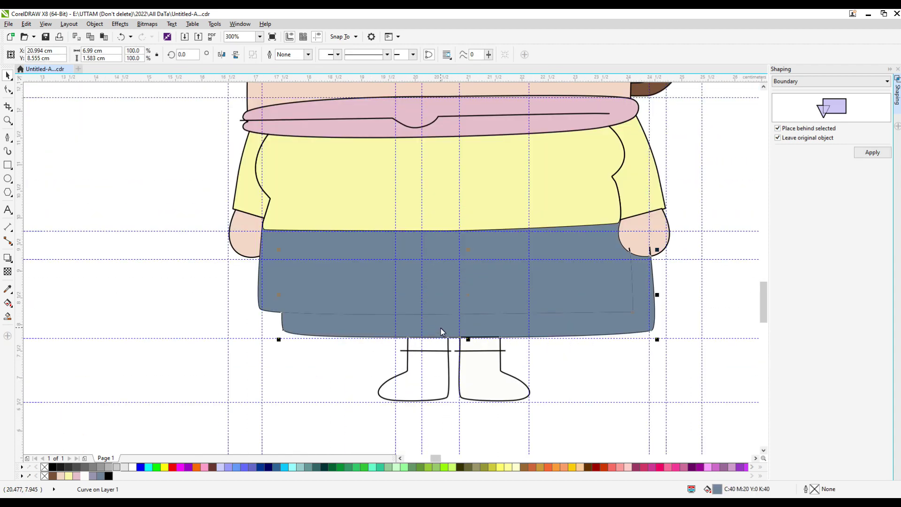
click(94, 477)
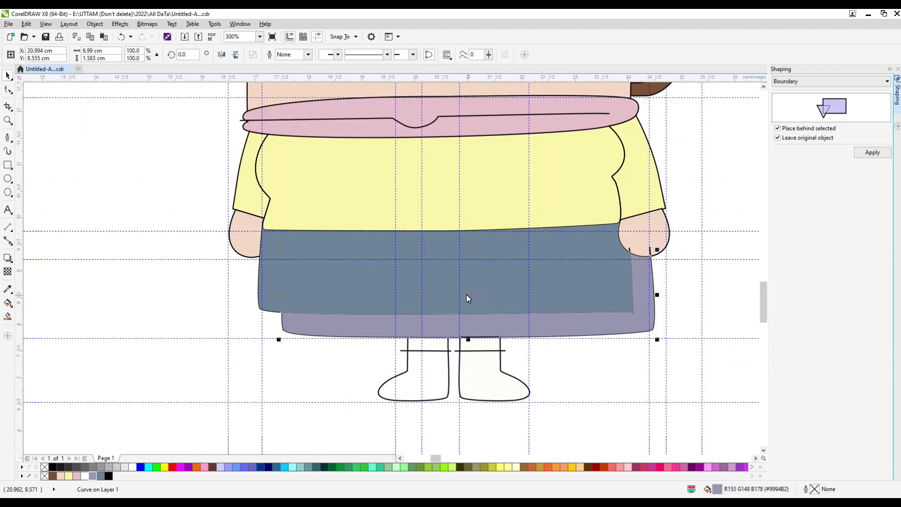
Delete the original outline curves around the two skirt sections, keeping their filled shapes.
click(240, 380)
scroll(286, 342, up, 2)
drag(294, 304, 262, 369)
right_click(262, 369)
click(283, 214)
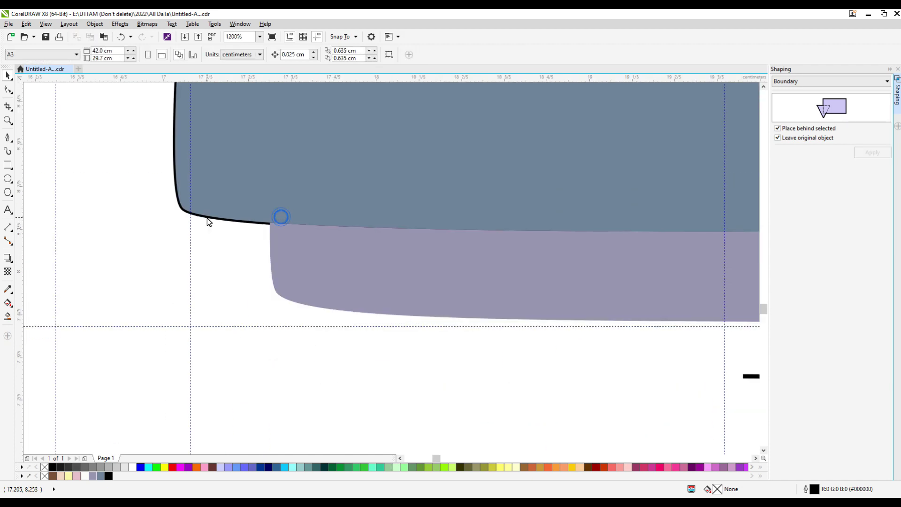
right_click(194, 269)
click(220, 121)
Fill the upper skirt section with off-white (#FCFDFA) and give it a 0.02 cm outline.
scroll(264, 301, down, 3)
click(282, 259)
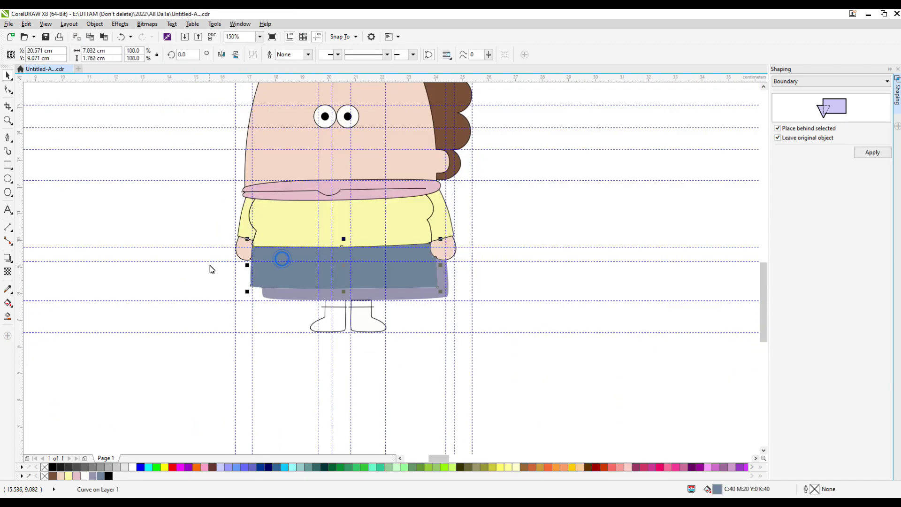
click(85, 475)
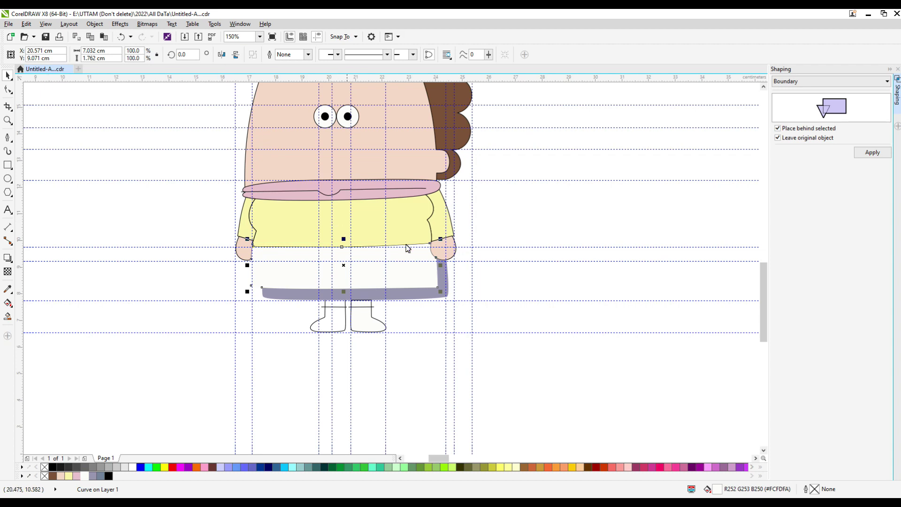
click(308, 54)
click(287, 89)
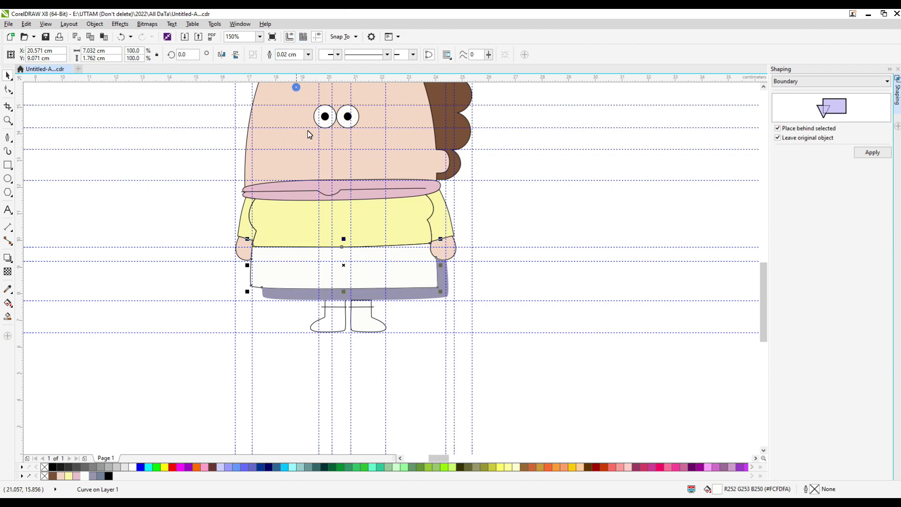
Try to reshape the off-white skirt section's upper corner at the right hand by moving and removing nodes.
scroll(420, 251, up, 2)
mouse_move(464, 265)
mouse_down()
mouse_move(478, 251)
mouse_move(468, 255)
mouse_up()
scroll(445, 202, up, 2)
drag(442, 190, 492, 201)
double_click(492, 200)
double_click(510, 442)
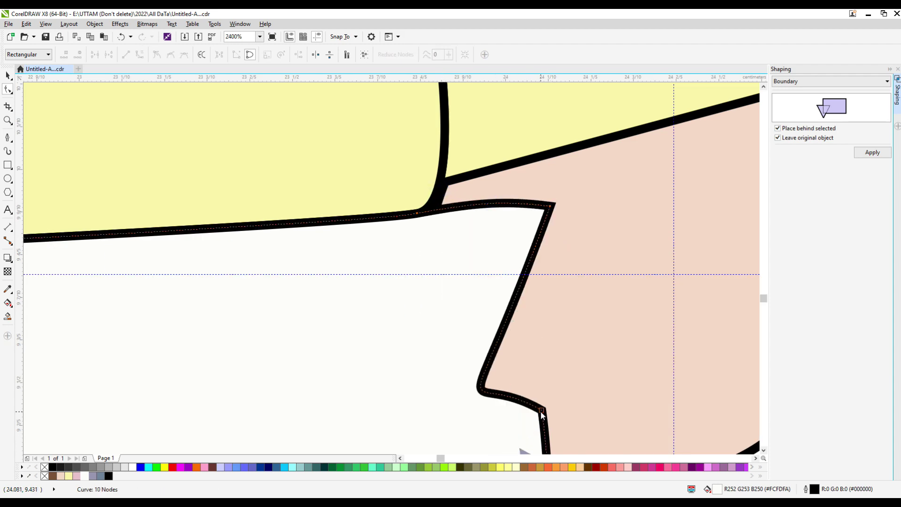
double_click(542, 410)
scroll(505, 358, down, 3)
scroll(506, 370, up, 2)
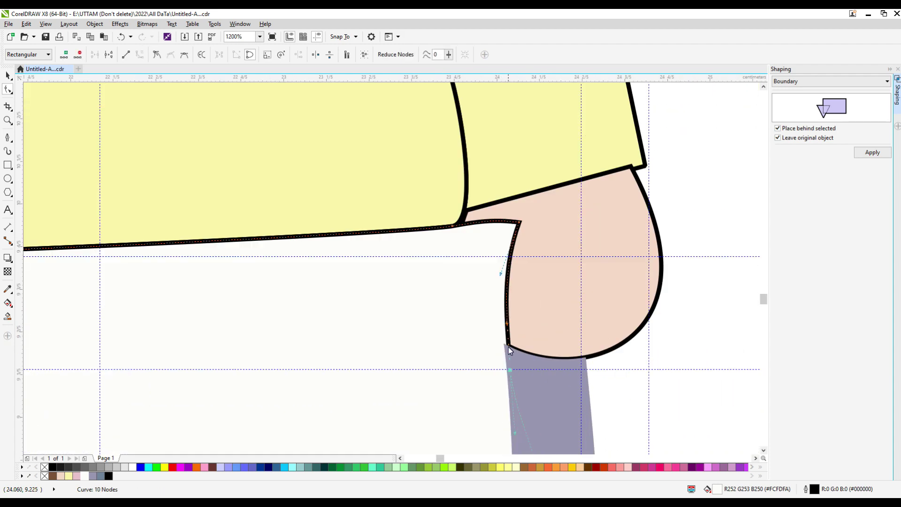
scroll(508, 347, down, 2)
click(517, 324)
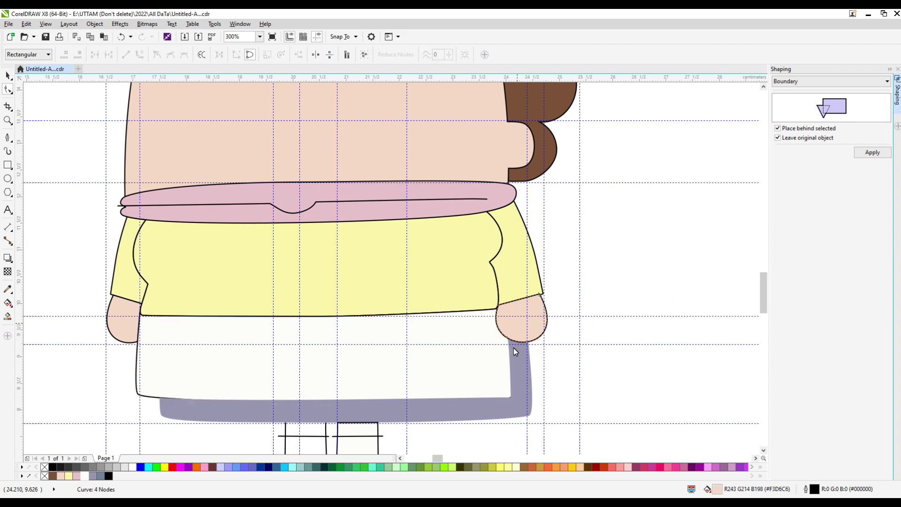
Try to extend the purple skirt section's inner edge nodes underneath the off-white section.
click(516, 365)
scroll(176, 395, up, 1)
drag(157, 397, 159, 377)
scroll(403, 378, down, 2)
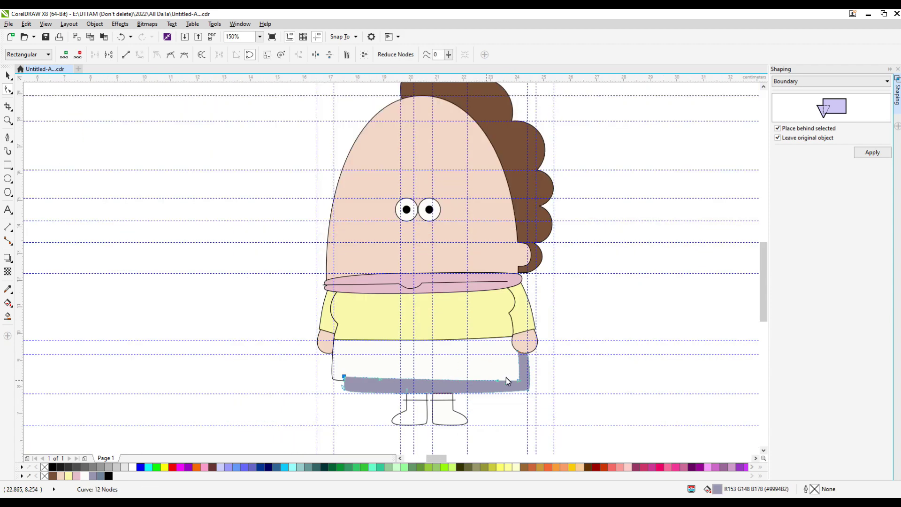
scroll(515, 377, up, 2)
drag(525, 396, 513, 382)
drag(518, 279, 515, 280)
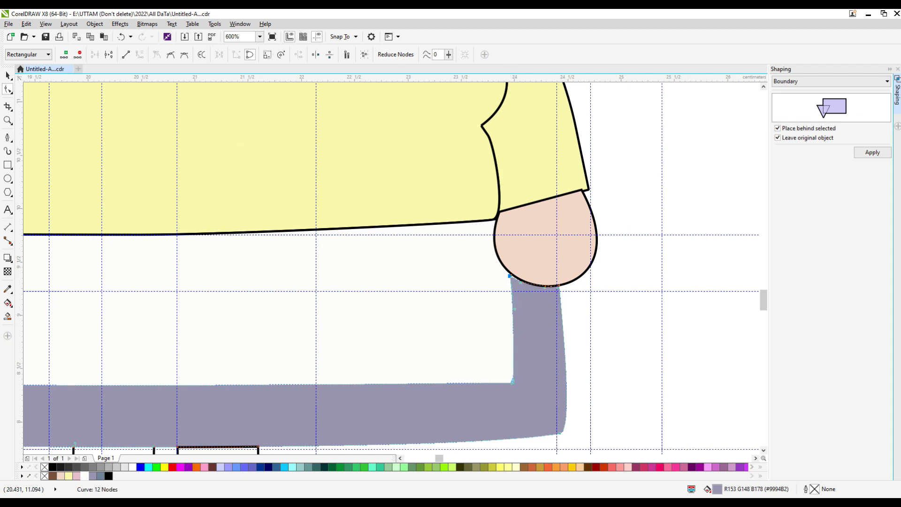
Try sending the purple skirt section to the back of the layer.
key(space)
right_click(537, 339)
mouse_move(587, 235)
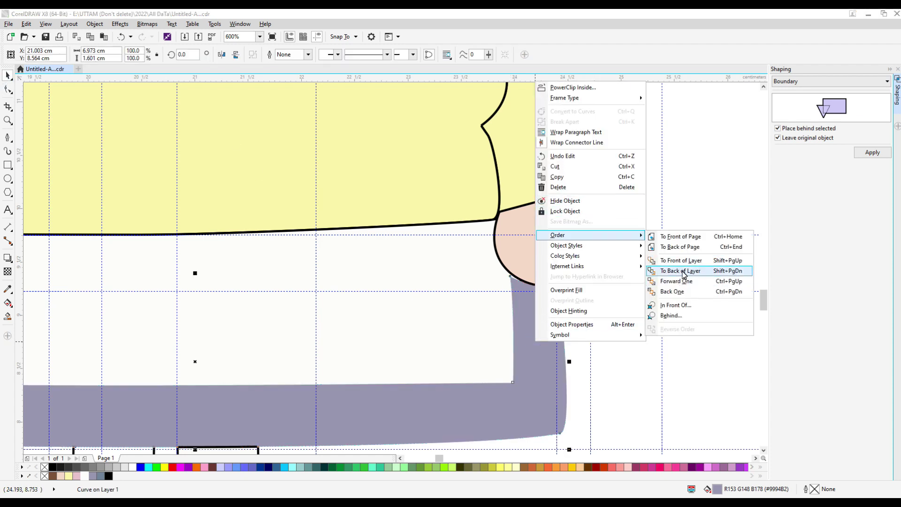
click(681, 271)
scroll(608, 321, down, 1)
Undo the purple section's reordering and the recent node edits on both skirt sections.
key(ctrl+z)
key(ctrl+z)
key(ctrl+z)
key(ctrl+z)
key(ctrl+z)
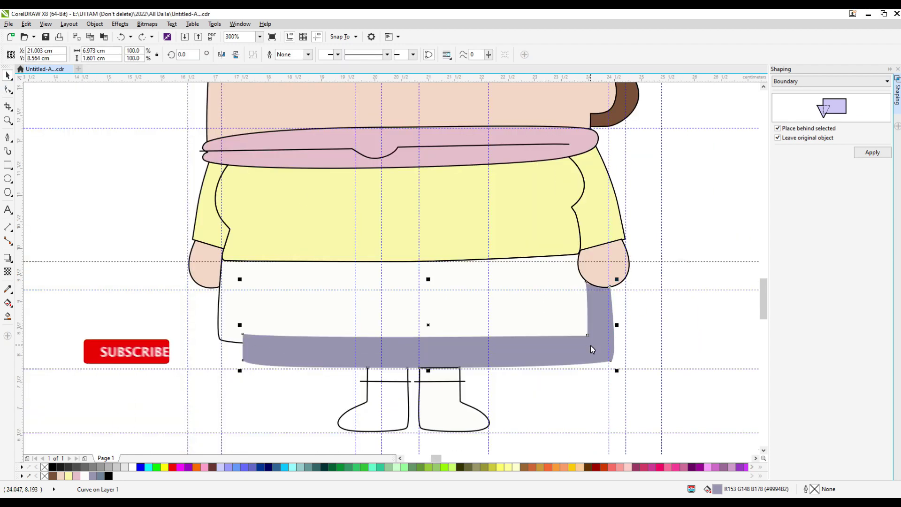
click(525, 321)
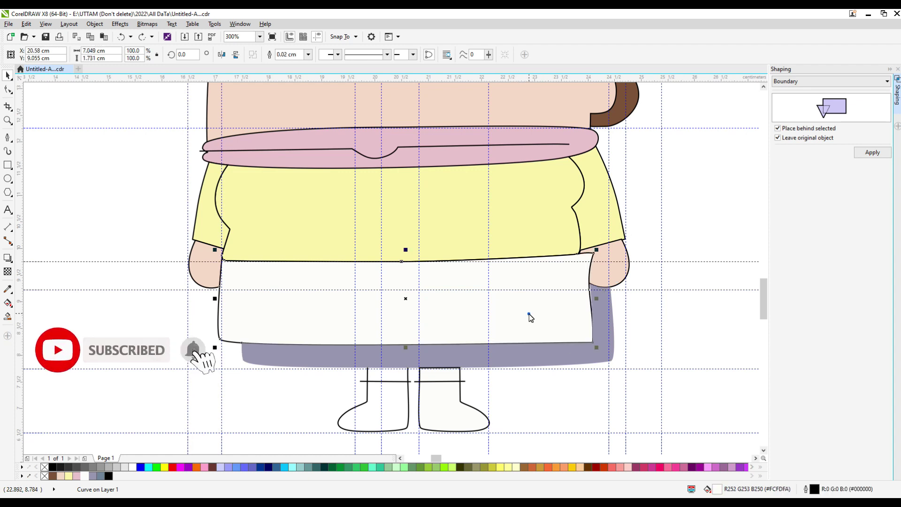
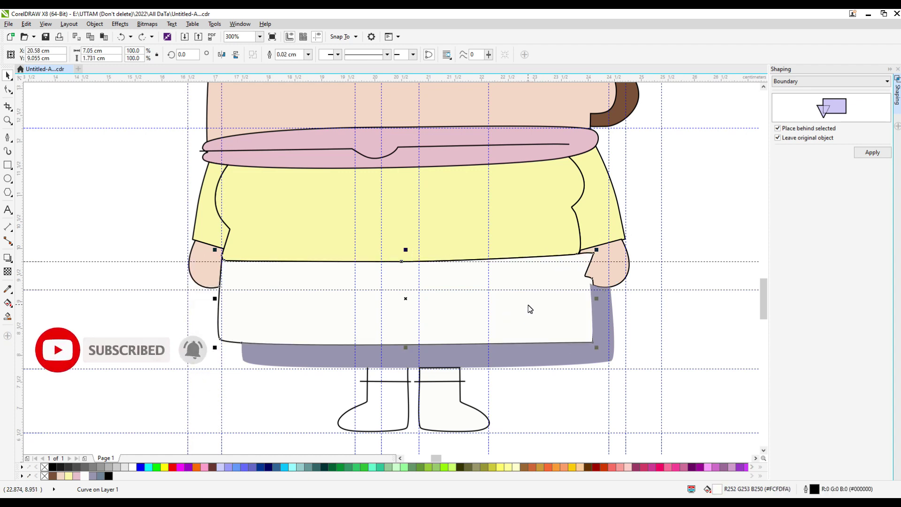
drag(539, 303, 489, 299)
key(ctrl+z)
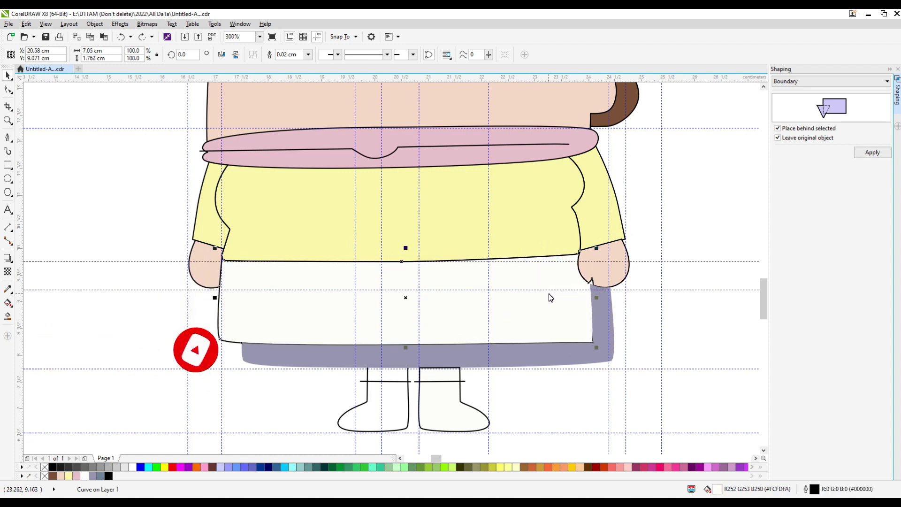
Bring the off-white skirt section to the front of the layer and replace its notch at the right hand with a clean corner.
key(shift+Page_Up)
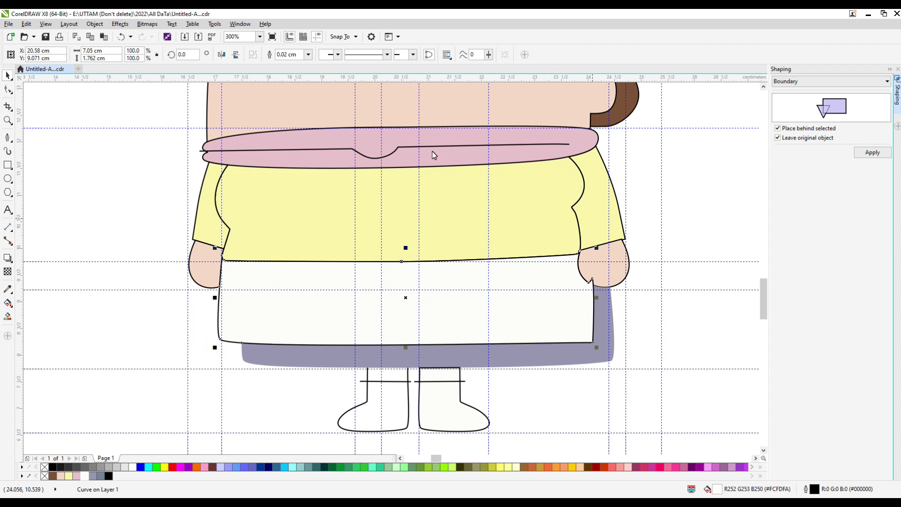
click(6, 92)
scroll(584, 270, up, 2)
drag(567, 255, 630, 235)
double_click(587, 289)
drag(594, 281, 603, 277)
double_click(603, 278)
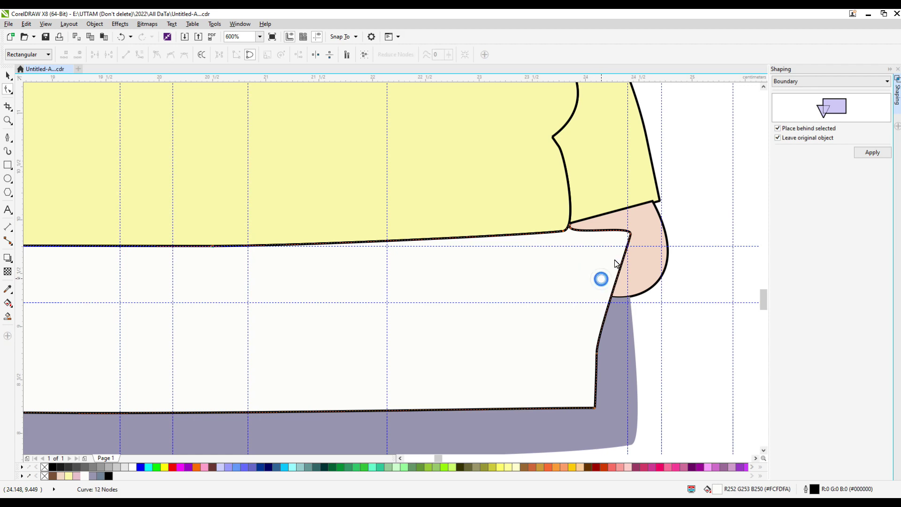
key(ctrl+z)
drag(630, 237, 593, 253)
double_click(602, 278)
double_click(569, 227)
scroll(568, 225, up, 1)
Extend the purple skirt section's inner edge behind the off-white section and give it a 0.02 cm outline.
scroll(593, 253, down, 3)
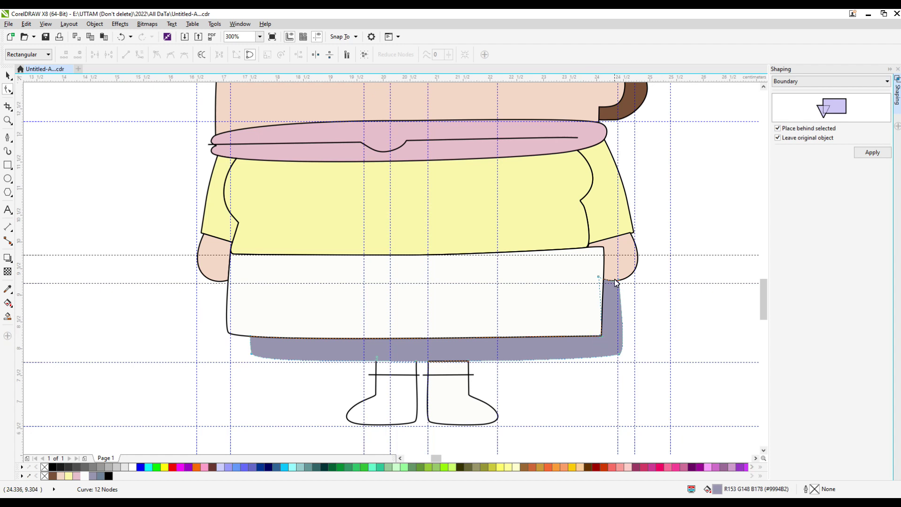
drag(601, 336, 582, 322)
drag(250, 336, 253, 321)
key(space)
click(308, 55)
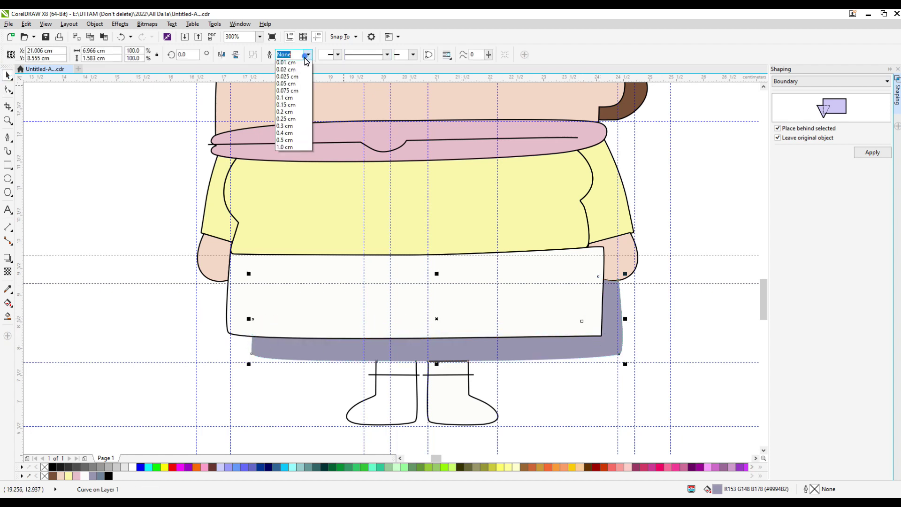
click(295, 83)
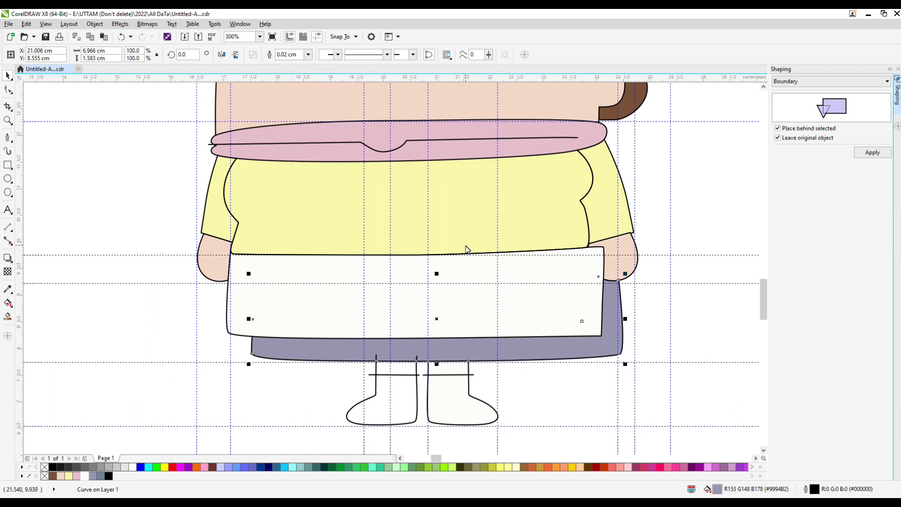
Bring the right hand in front of both skirt sections.
click(607, 266)
right_click(610, 258)
mouse_move(657, 395)
click(760, 418)
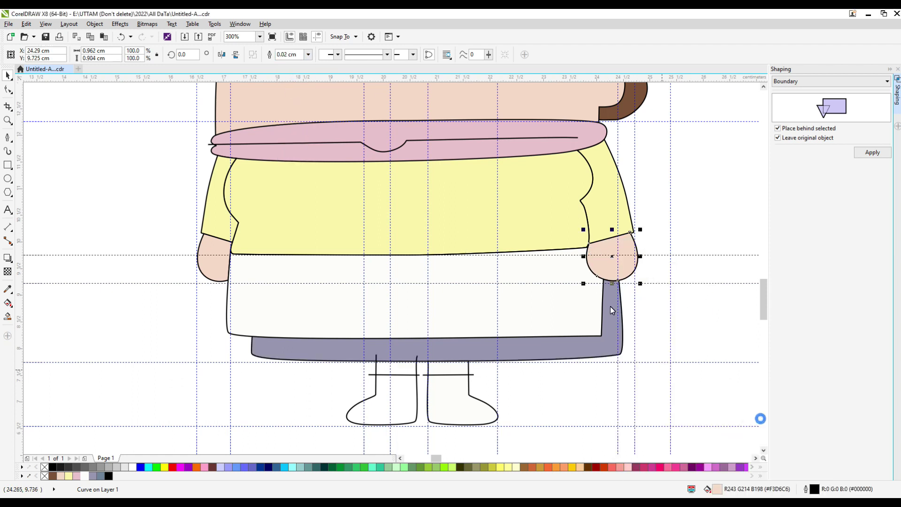
Reshape the purple skirt section's lower corner below the right hand by moving its node and removing the extra one.
click(601, 346)
key(F10)
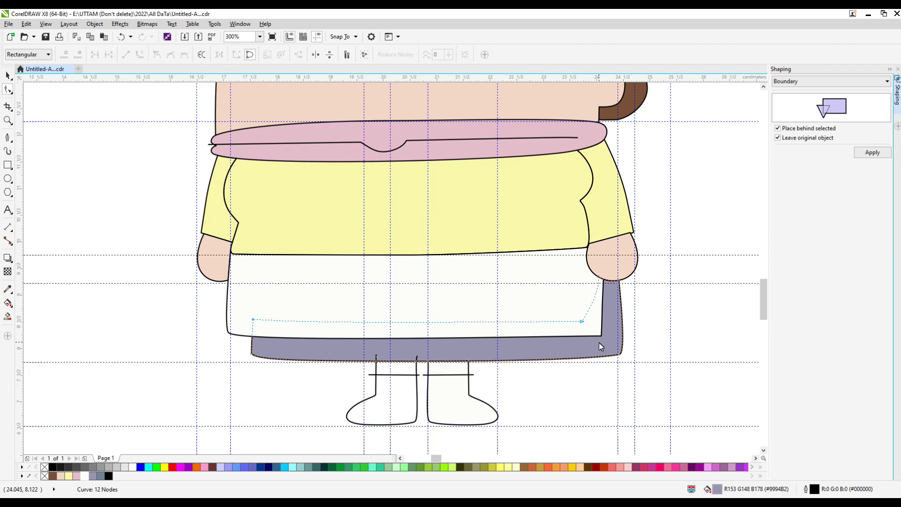
scroll(624, 336, up, 1)
drag(604, 374, 600, 383)
double_click(573, 388)
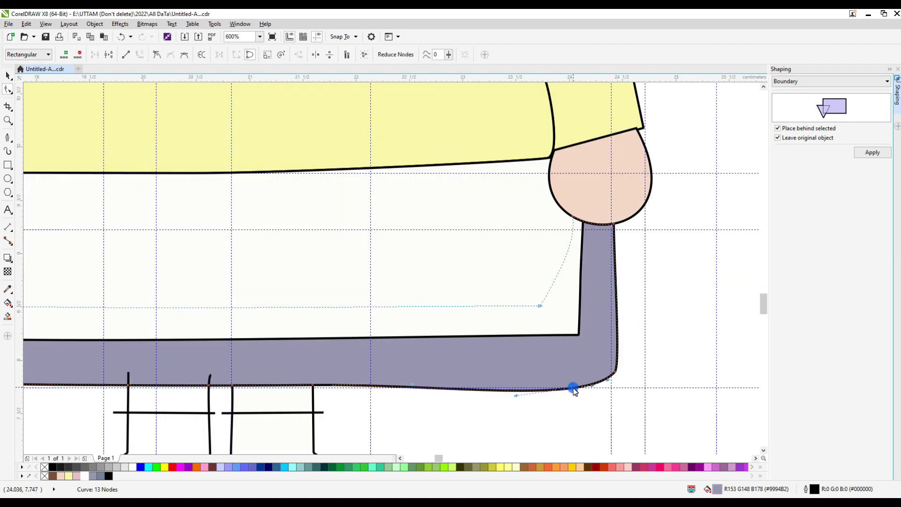
double_click(573, 387)
scroll(402, 268, down, 4)
scroll(183, 226, up, 2)
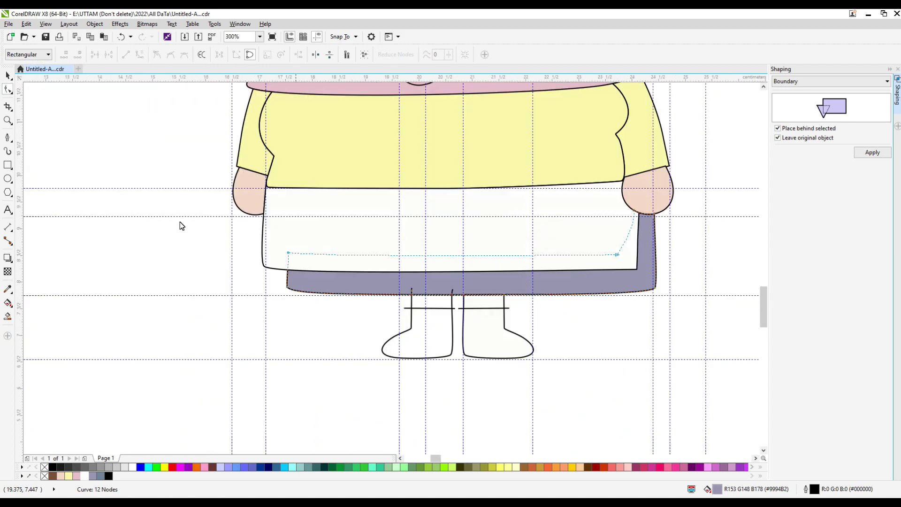
Delete the unfilled left leg together with its crossing ankle line.
click(7, 75)
drag(463, 282, 338, 396)
right_click(418, 319)
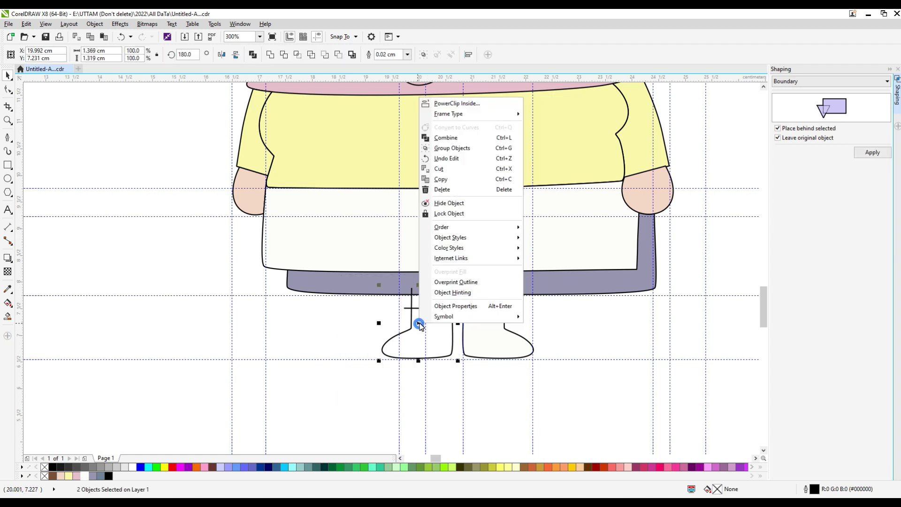
click(434, 190)
Make a horizontally mirrored copy of the filled right leg and its ankle line and place it as the left leg.
drag(571, 263, 393, 403)
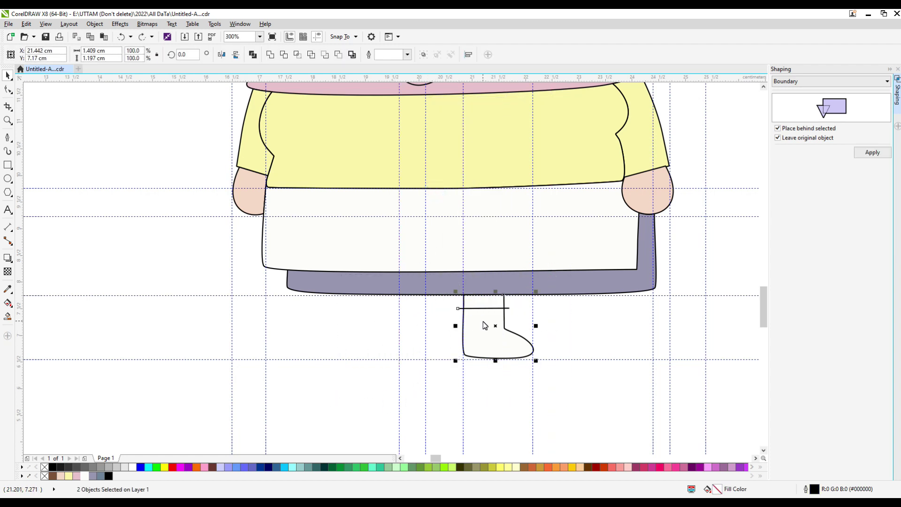
click(222, 55)
drag(499, 323, 417, 342)
scroll(431, 348, down, 1)
scroll(443, 346, up, 1)
Stretch both legs slightly upward to a height of about 1.34 cm, overlapping the hem, and send them behind the skirt.
drag(325, 402, 530, 292)
drag(444, 292, 444, 286)
drag(444, 368, 444, 366)
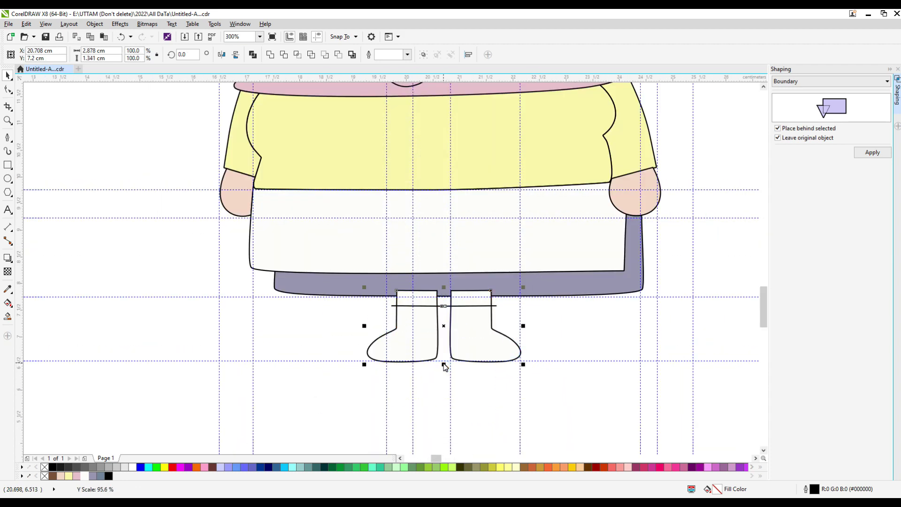
right_click(459, 336)
mouse_move(559, 239)
click(594, 272)
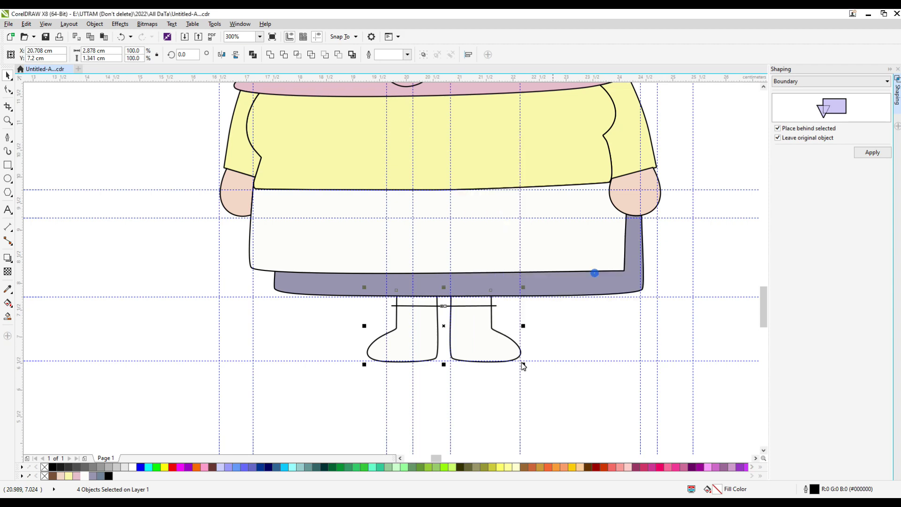
Try thicker outline widths on the pink lip shape, including 0.05 cm and 0.025 cm.
click(578, 361)
scroll(554, 372, down, 2)
scroll(585, 321, up, 1)
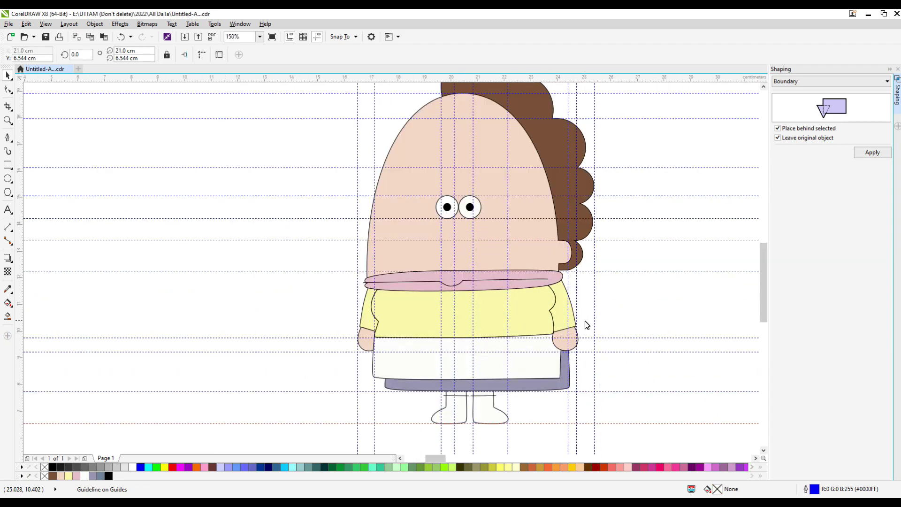
click(482, 279)
click(308, 55)
click(301, 86)
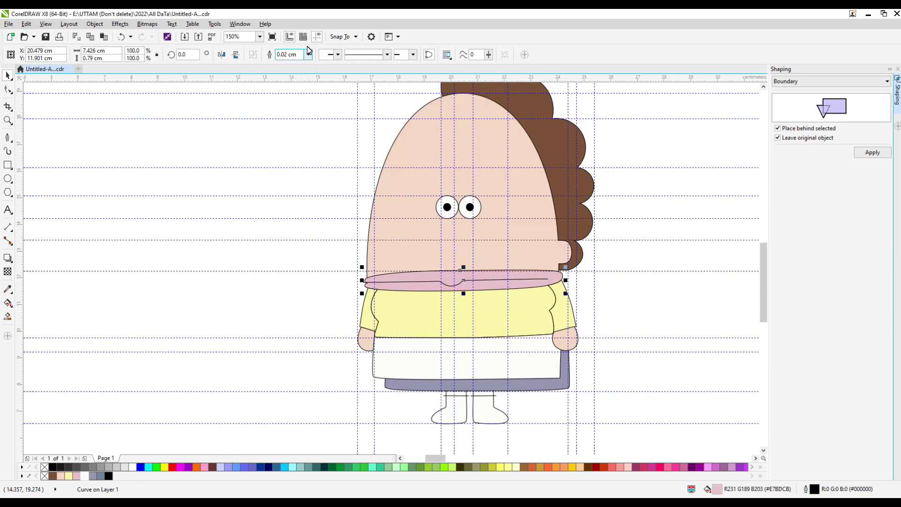
click(308, 55)
click(291, 92)
click(308, 55)
click(302, 100)
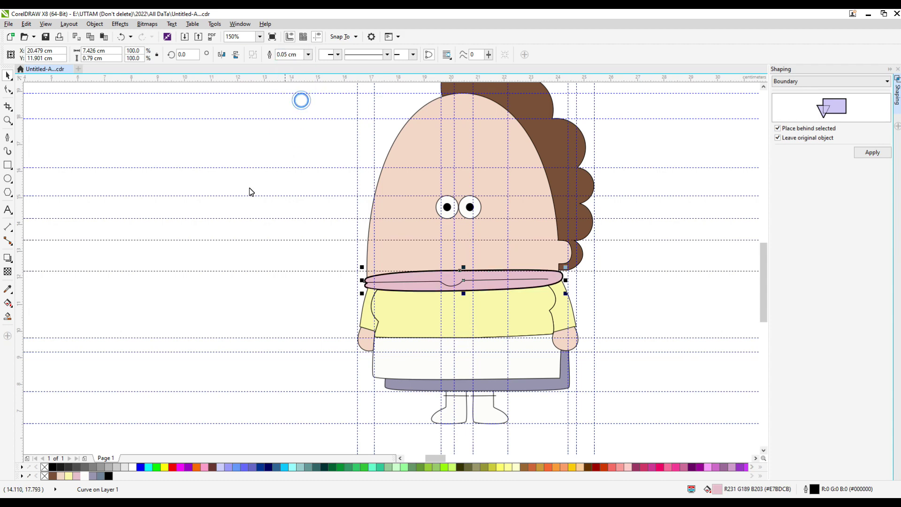
Move the mouth line up out of the pink lip shape and onto the face.
scroll(477, 280, up, 1)
click(477, 278)
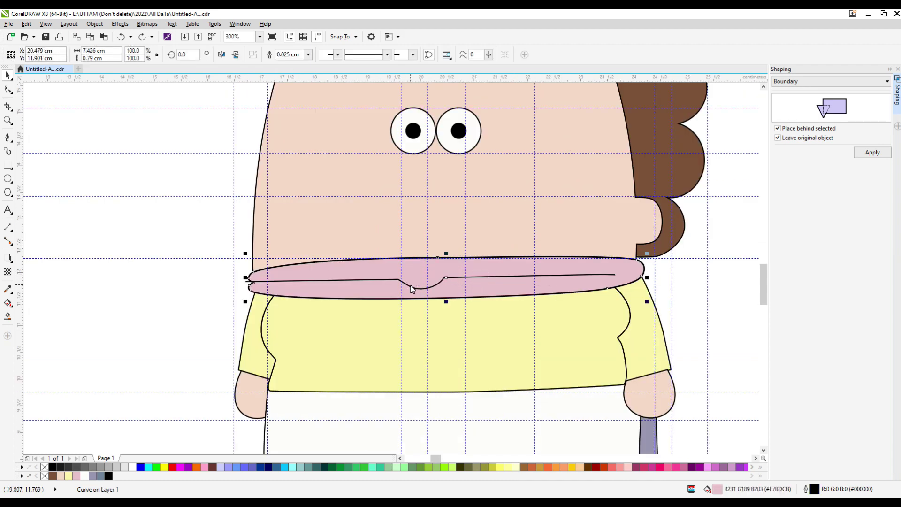
drag(410, 287, 261, 223)
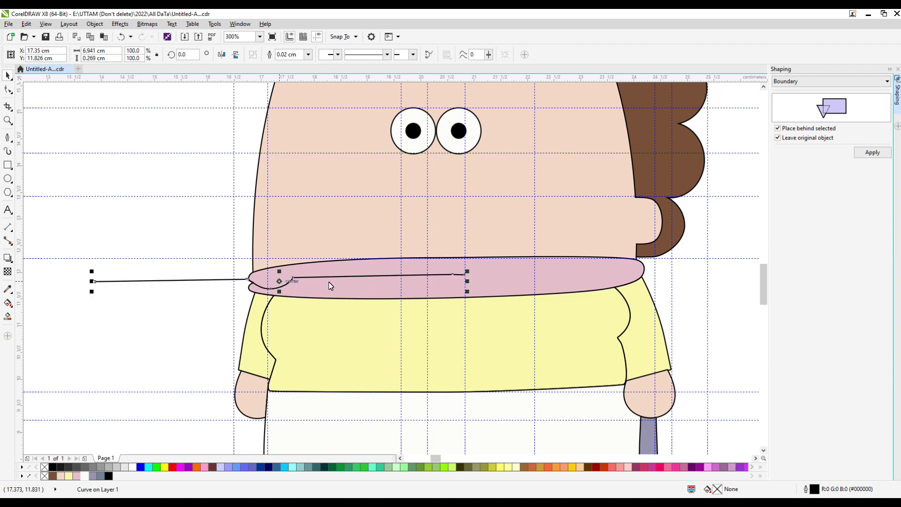
key(ctrl+z)
Make the outline of the pink lip shape thinner.
click(422, 257)
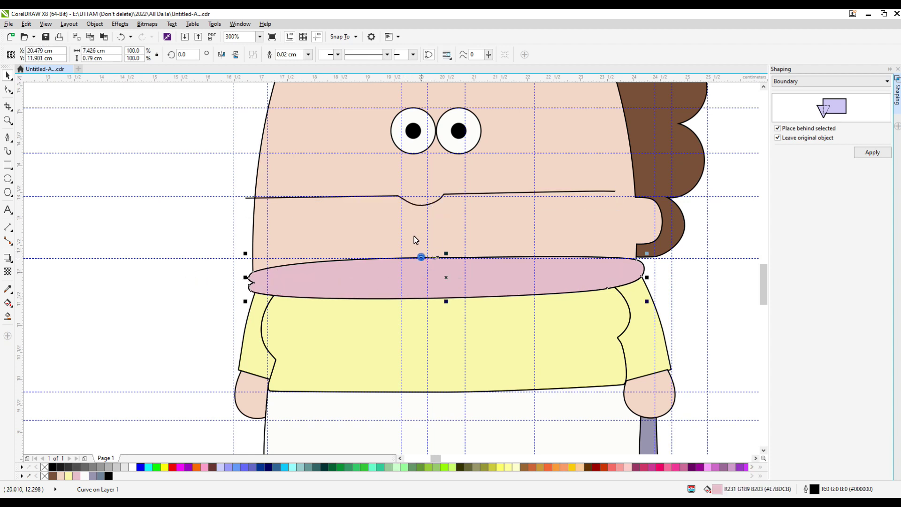
click(307, 50)
click(293, 77)
click(479, 275)
click(873, 153)
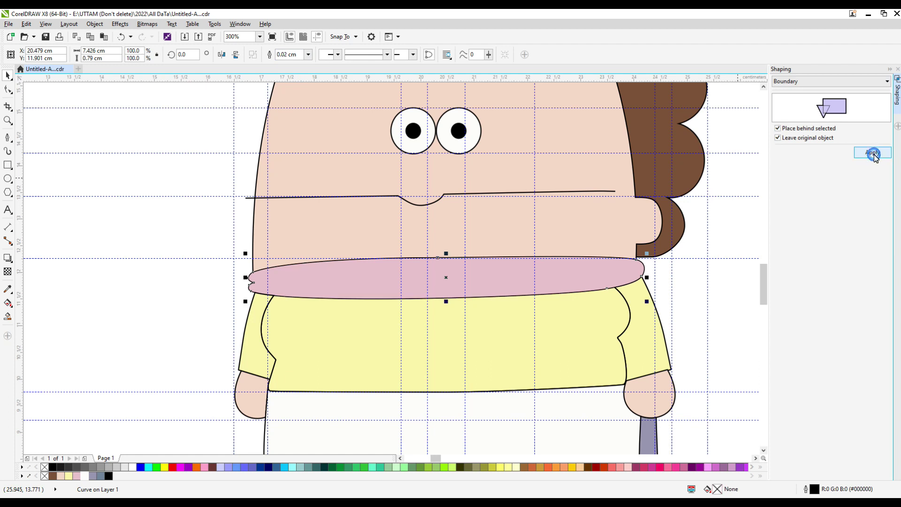
Make an inner copy of the lip shape scaled to 97.9%, give it a hairline outline and reduce its height to 0.677 cm.
drag(245, 257, 248, 261)
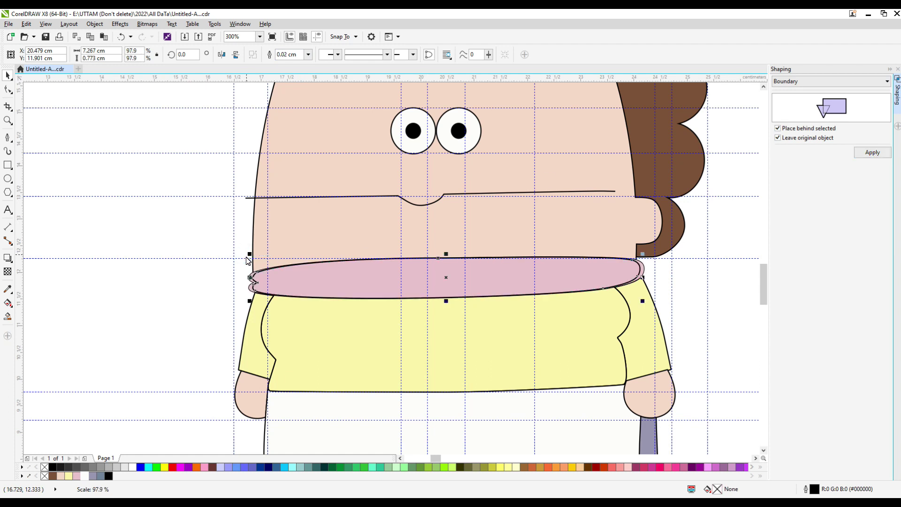
click(308, 54)
click(284, 64)
scroll(415, 263, up, 2)
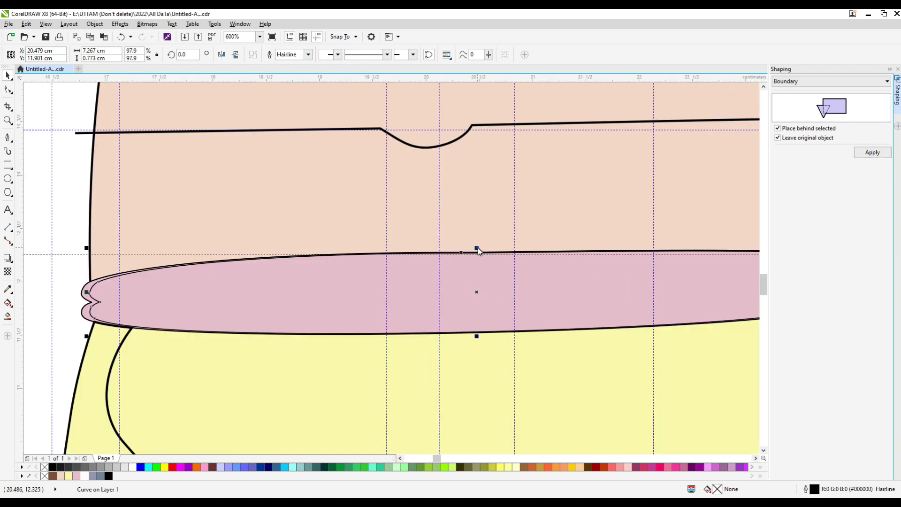
drag(477, 249, 477, 254)
drag(477, 339, 474, 332)
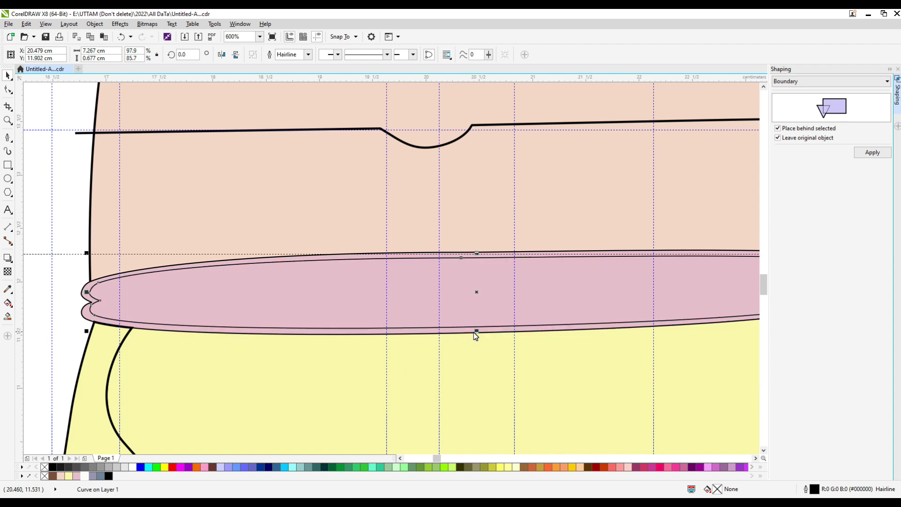
Examine the nodes and alignment of the inner and outer lip curves at the mouth's left corner.
scroll(91, 301, up, 2)
click(7, 90)
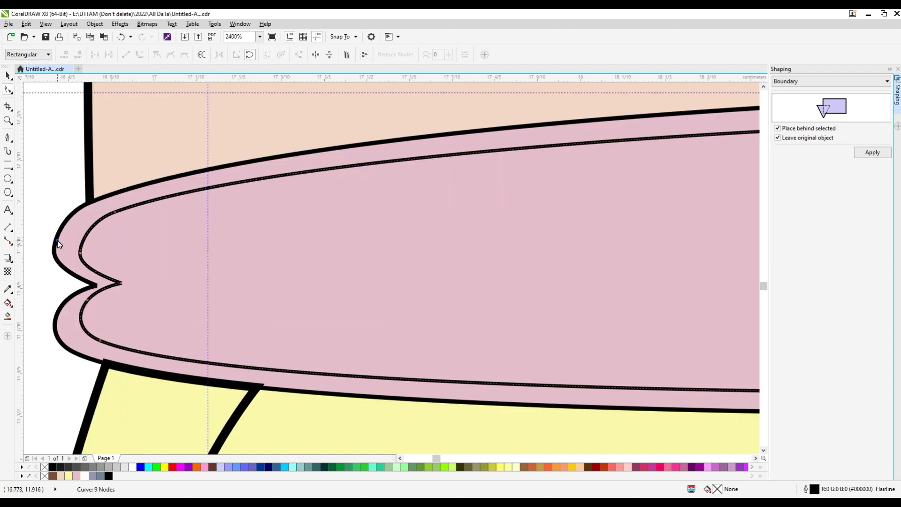
click(98, 287)
scroll(82, 261, down, 3)
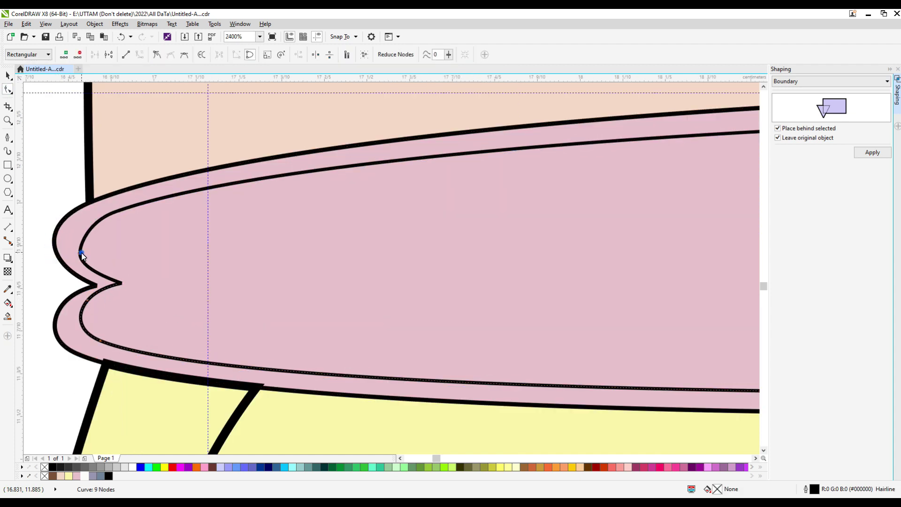
scroll(117, 318, up, 1)
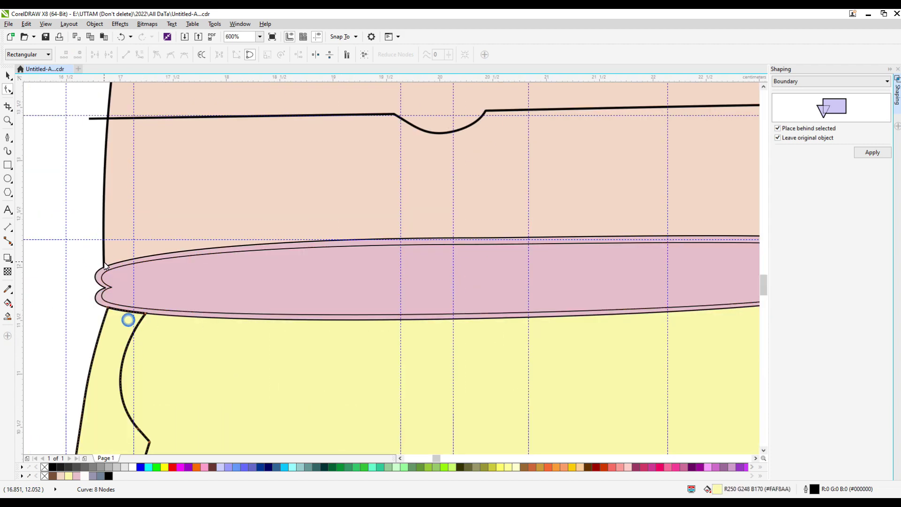
scroll(106, 311, up, 2)
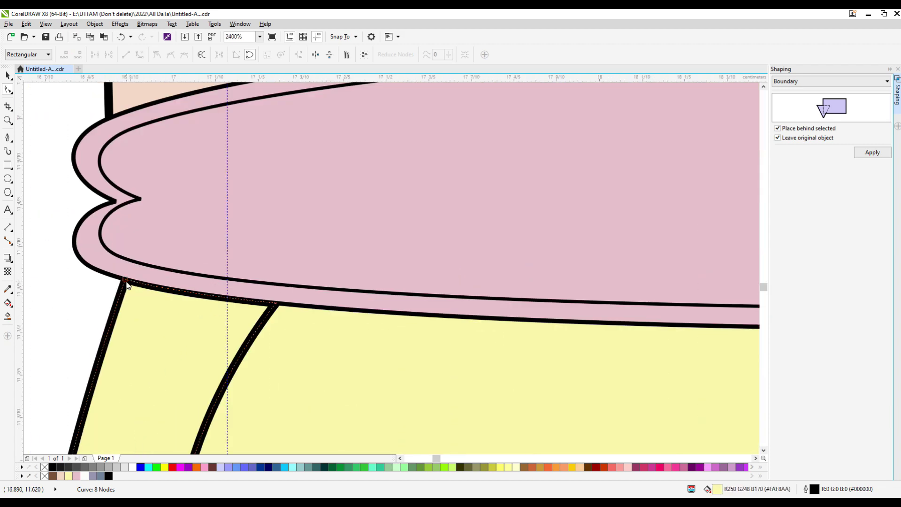
click(7, 76)
scroll(187, 267, down, 2)
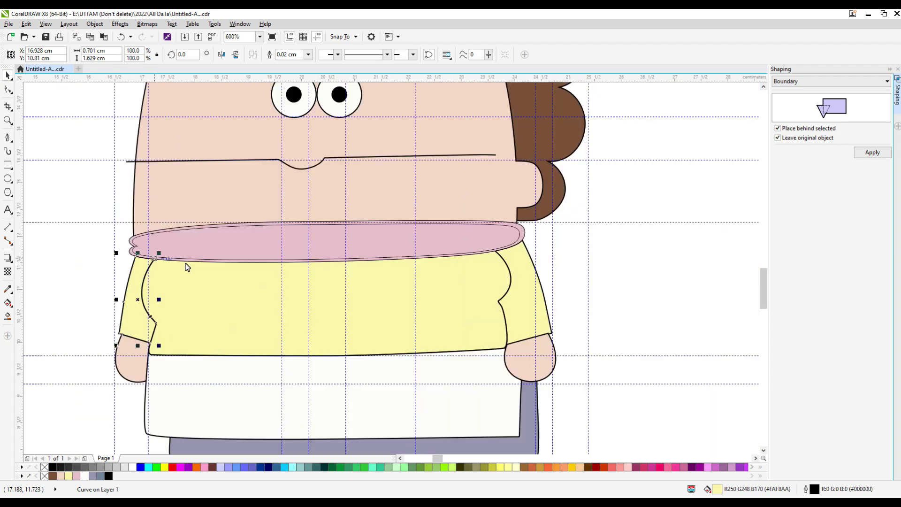
Smart-fill the rim between the inner and outer lip curves with blue-gray C:40 M:20 Y:0 K:40 and no outline.
click(7, 316)
click(132, 239)
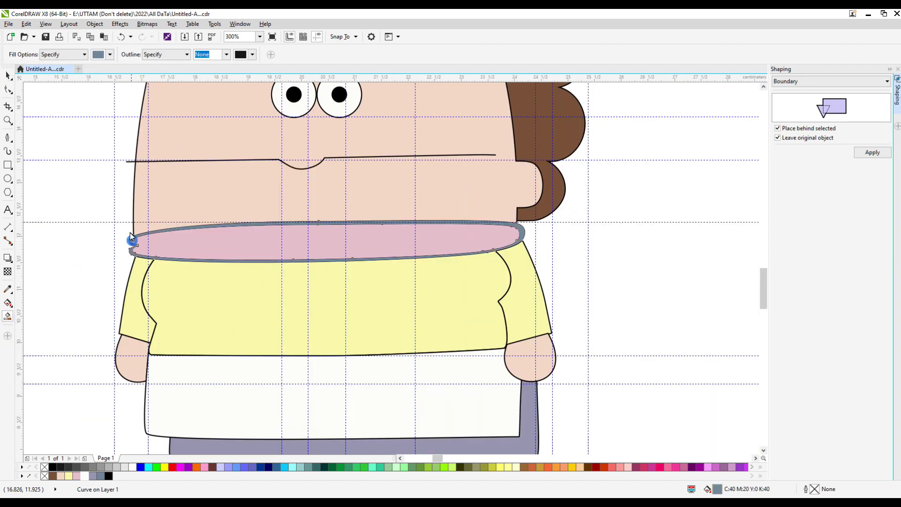
click(6, 75)
Try to delete the inner lip copy and undo the attempt.
right_click(255, 238)
click(281, 341)
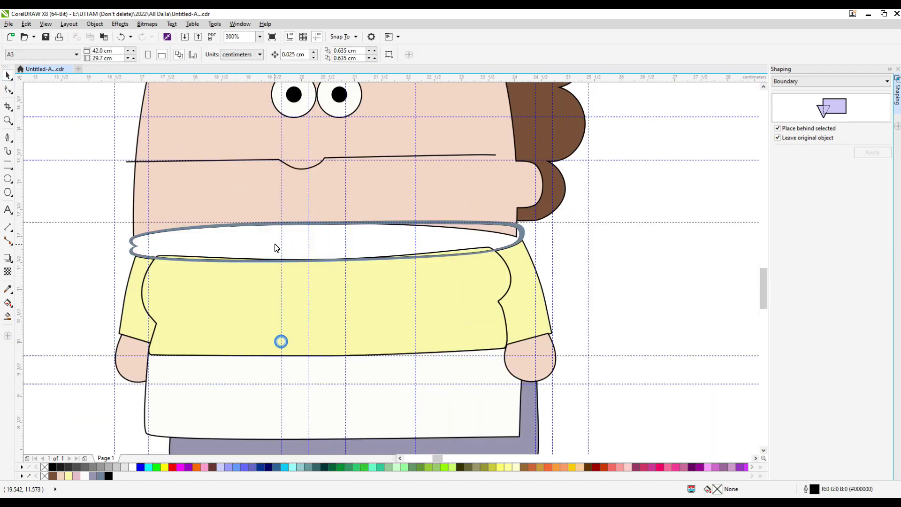
key(ctrl+z)
click(552, 230)
scroll(519, 236, up, 3)
drag(524, 225, 463, 213)
key(ctrl+z)
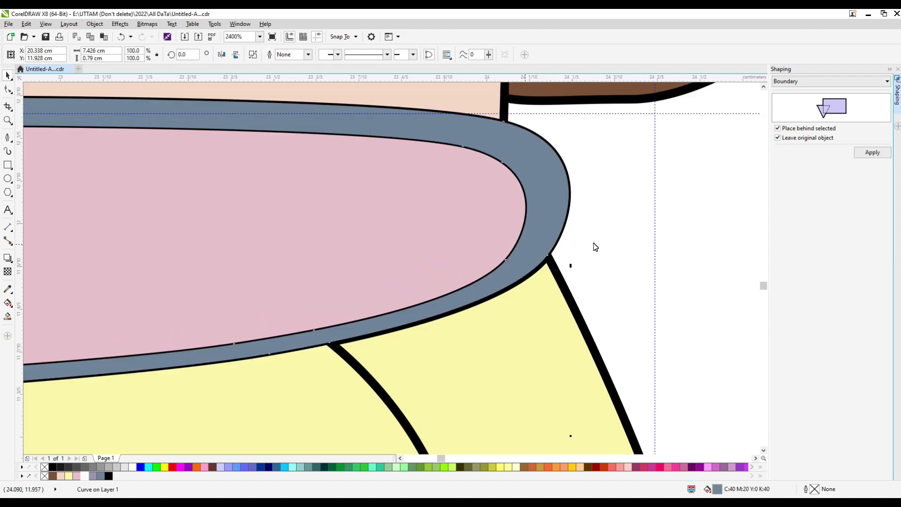
Delete the inner hairline copy of the lips, keeping the blue-gray rim and the pink shape.
click(595, 243)
scroll(490, 254, up, 2)
drag(555, 263, 466, 238)
right_click(466, 238)
click(489, 343)
scroll(531, 313, down, 4)
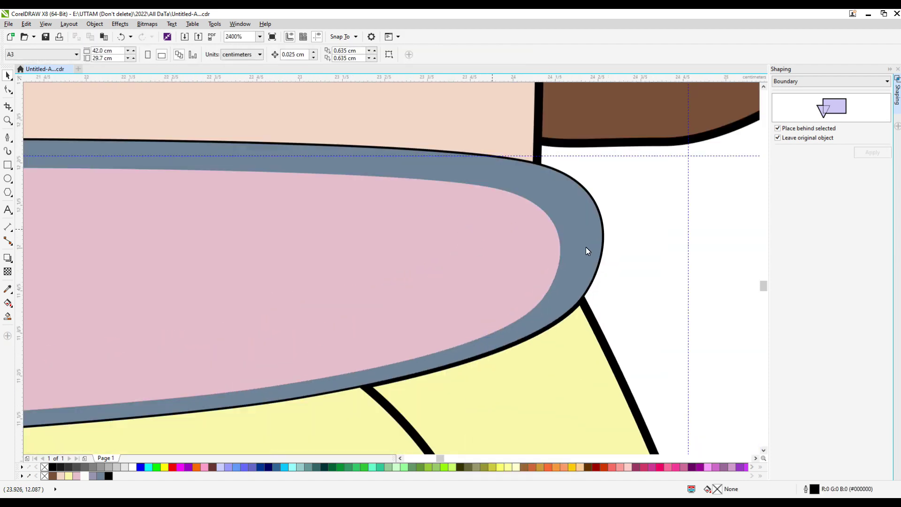
Move the mouth line back onto the pink lips and duplicate it with a slight vertical offset.
click(336, 171)
drag(344, 168, 346, 257)
scroll(348, 251, up, 2)
right_click(346, 257)
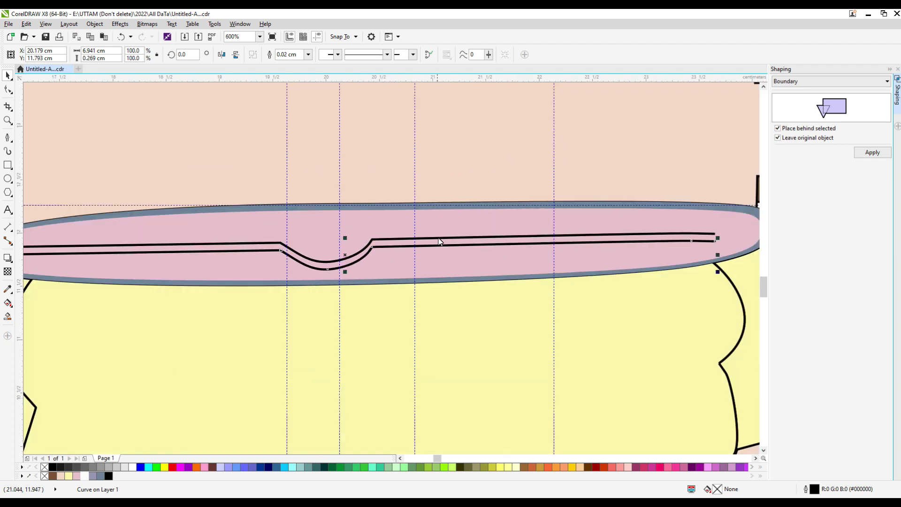
Try to merge the two parallel mouth lines and undo the attempts.
shift+click(439, 235)
click(271, 54)
click(7, 89)
scroll(437, 269, down, 2)
key(ctrl+z)
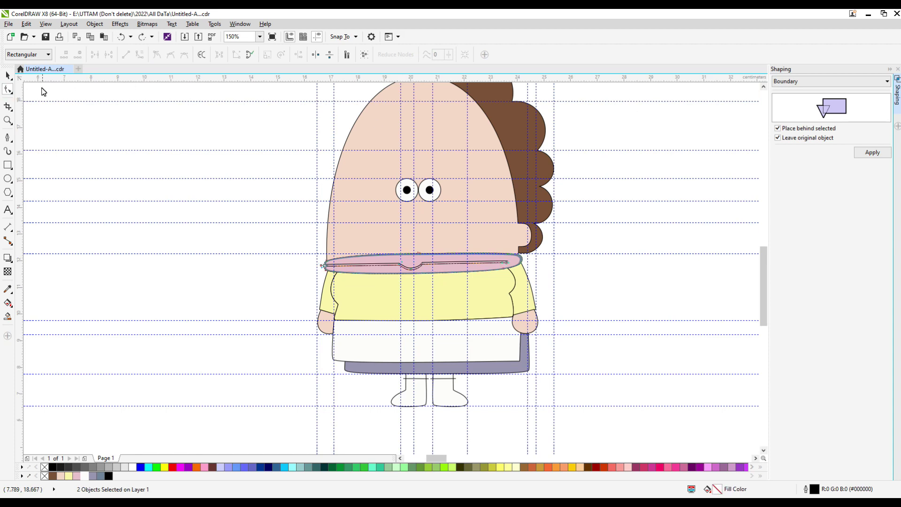
click(8, 75)
click(270, 55)
scroll(430, 265, up, 2)
key(ctrl+z)
click(346, 171)
scroll(346, 171, down, 2)
scroll(314, 209, up, 3)
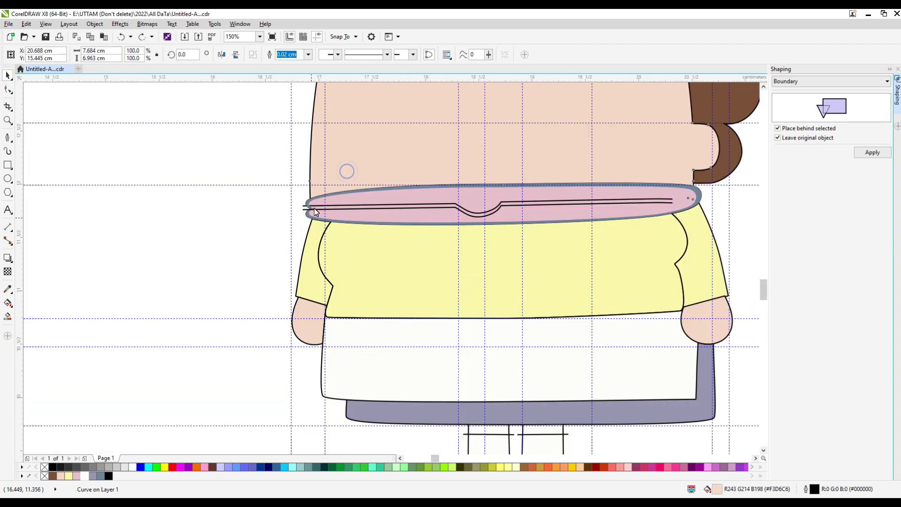
Select both parallel mouth lines and merge them into a single curve.
click(314, 202)
shift+click(314, 188)
click(267, 55)
scroll(262, 314, down, 4)
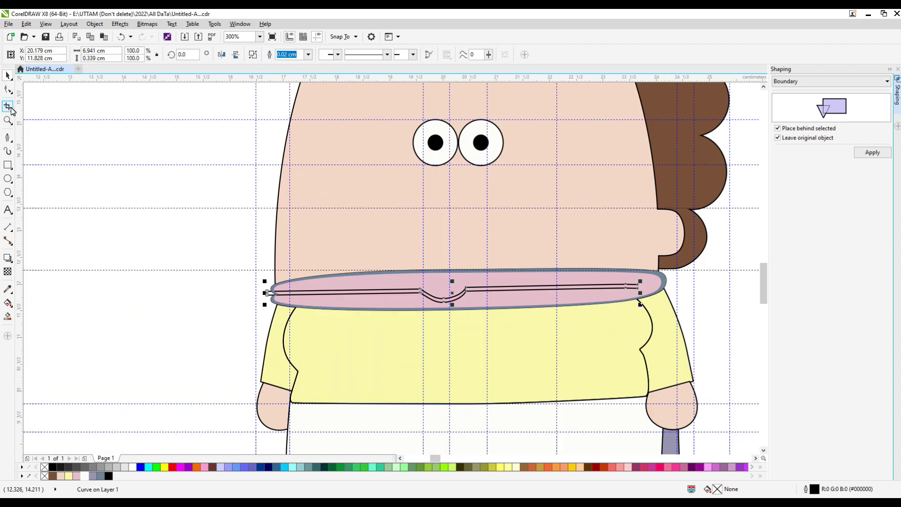
Connect the open right ends of the double mouth line with a rounded tip.
click(8, 89)
scroll(620, 294, up, 4)
click(613, 292)
drag(625, 292, 619, 276)
Remove surplus nodes near the right tip of the double mouth line and refine the tip's curve.
double_click(625, 277)
double_click(613, 280)
double_click(548, 277)
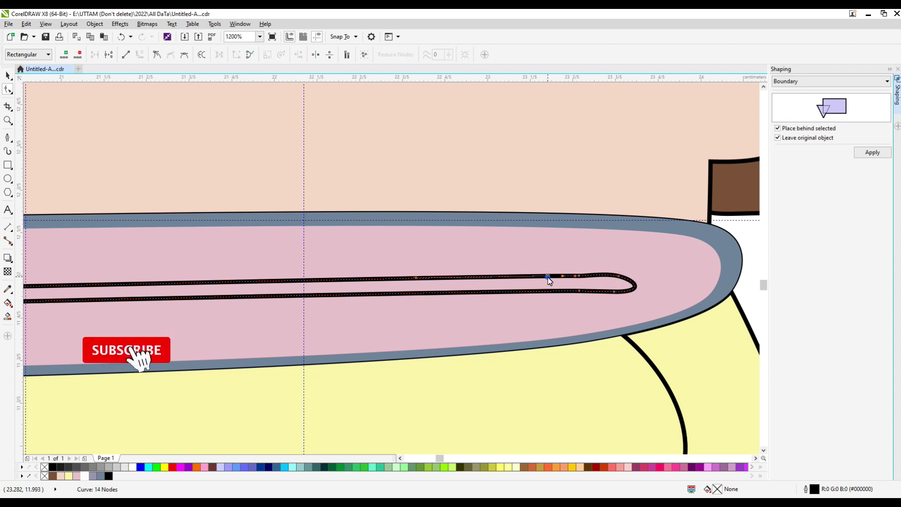
double_click(579, 276)
double_click(613, 291)
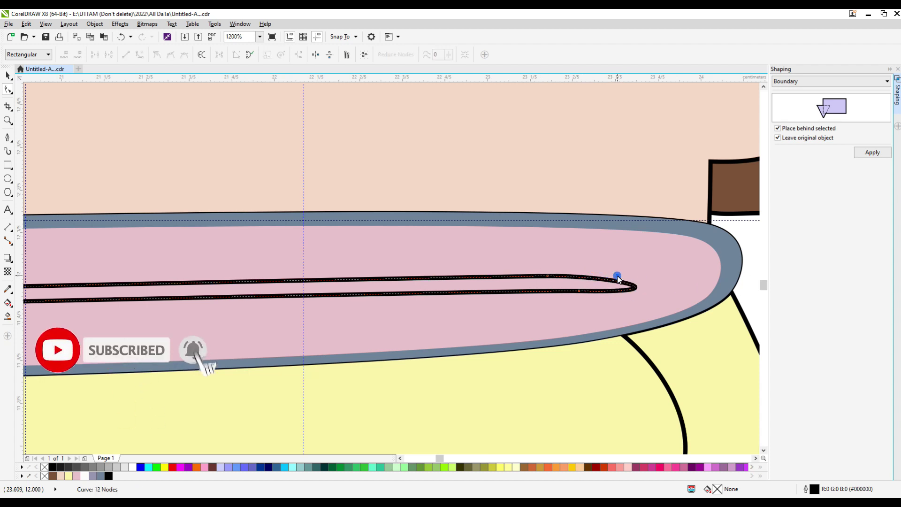
click(632, 286)
scroll(621, 296, down, 2)
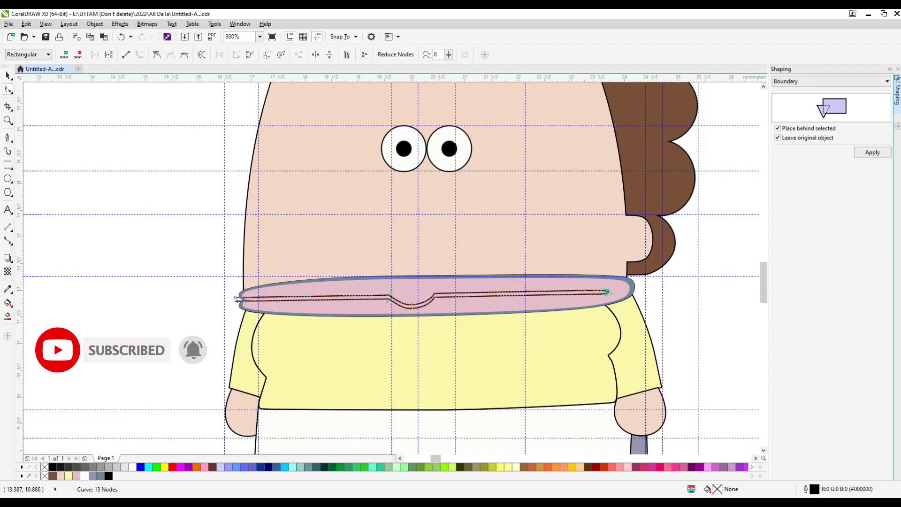
Lower the double mouth line slightly to meet the lips' left notch and smart-fill its band with blue-gray C:40 M:20 Y:0 K:40.
key(space)
scroll(249, 251, up, 2)
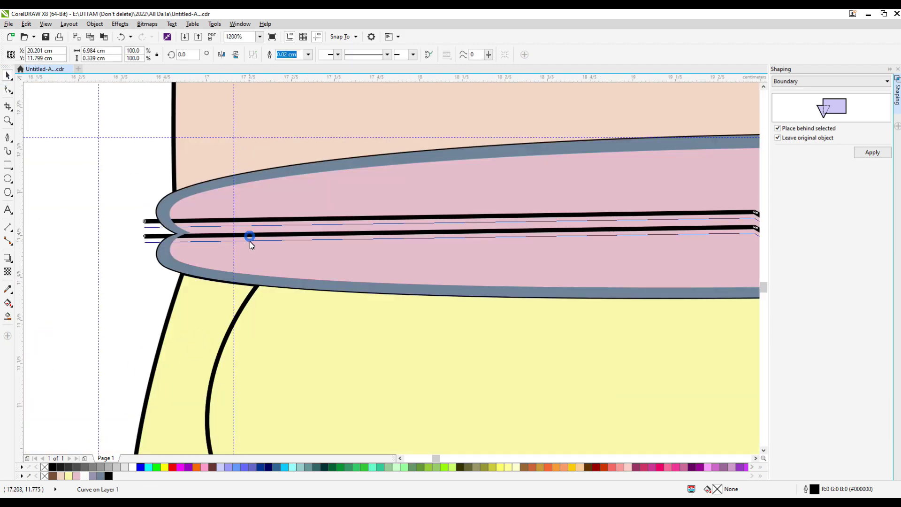
click(209, 235)
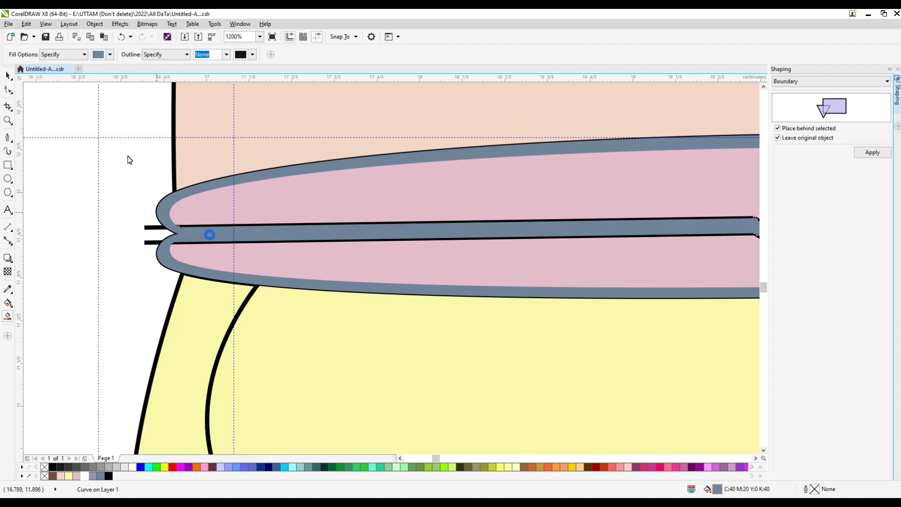
click(8, 75)
Try deleting the black mouth line together with its blue-gray fill, then undo the deletion.
shift+click(146, 228)
right_click(147, 227)
click(183, 320)
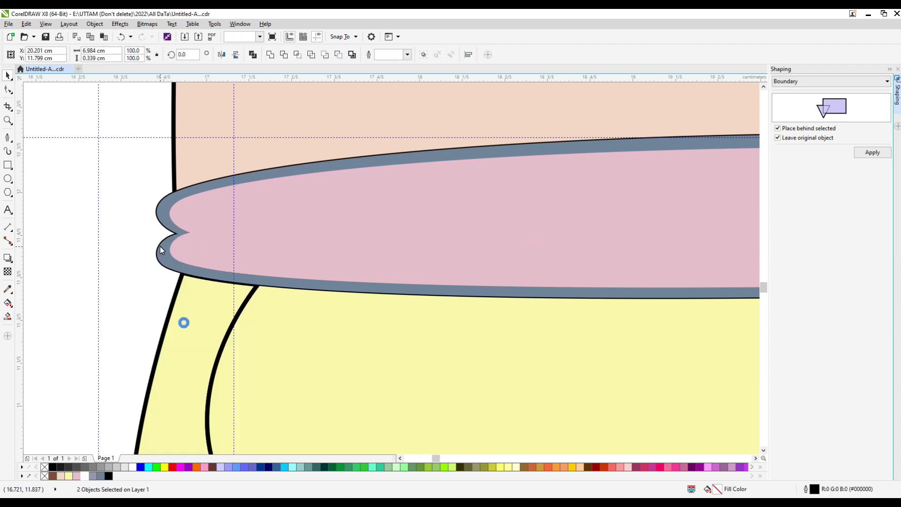
key(ctrl+z)
Delete only the black double mouth line, keeping the blue-gray band inside the lips.
click(155, 242)
right_click(154, 233)
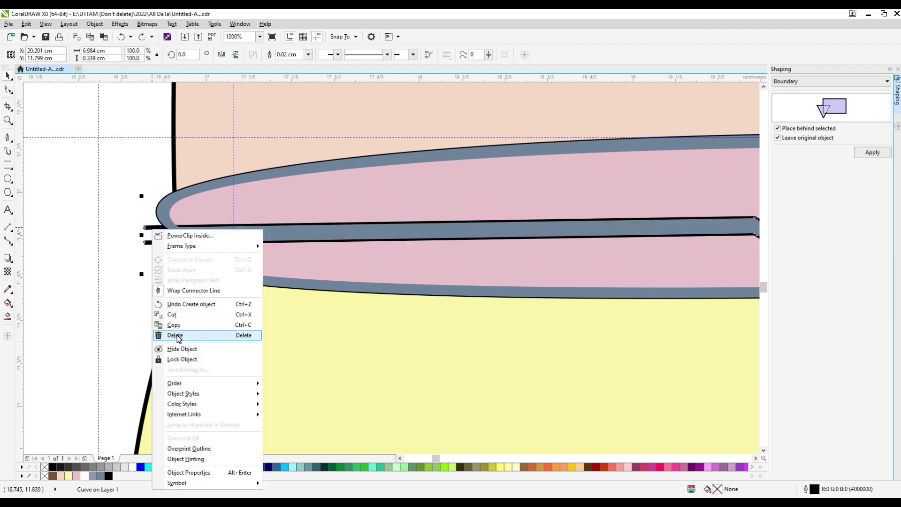
click(165, 336)
click(172, 222)
scroll(256, 215, down, 2)
click(153, 265)
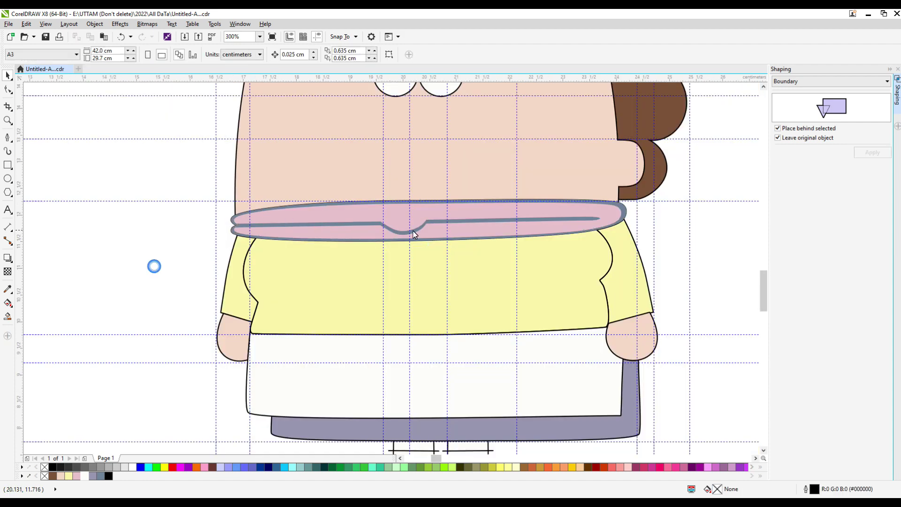
Try nudging the blue-gray mouth band up and stretching its left end, then undo both adjustments.
click(411, 230)
scroll(411, 231, up, 1)
drag(412, 233, 412, 230)
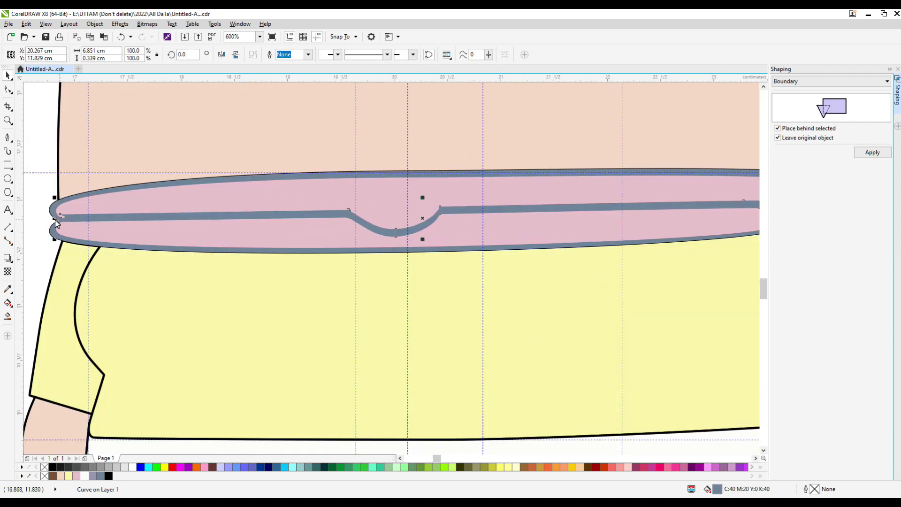
drag(55, 220, 49, 220)
scroll(455, 249, down, 1)
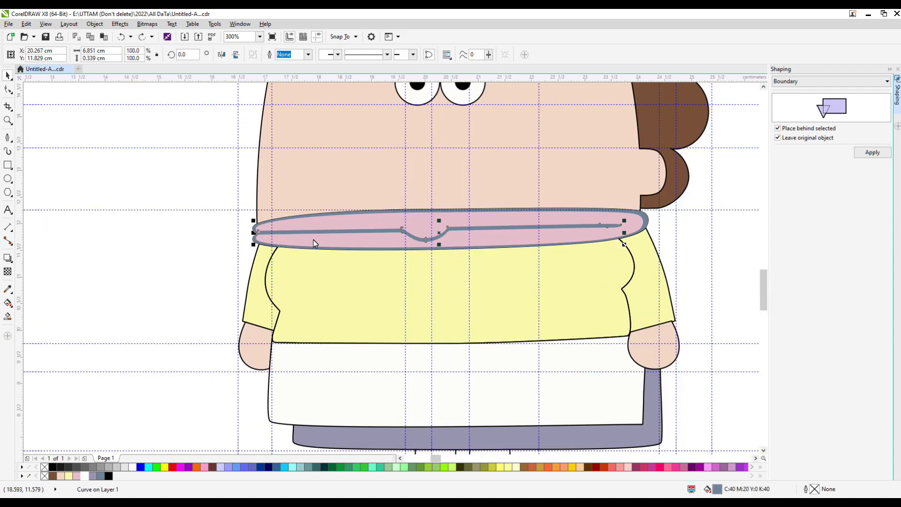
scroll(275, 234, up, 2)
key(ctrl+z)
scroll(276, 234, down, 2)
scroll(443, 246, up, 2)
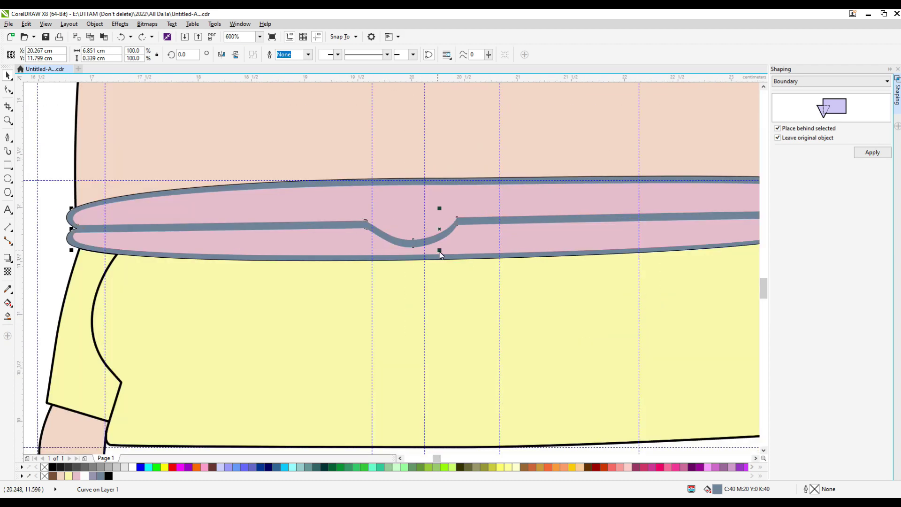
scroll(449, 244, down, 2)
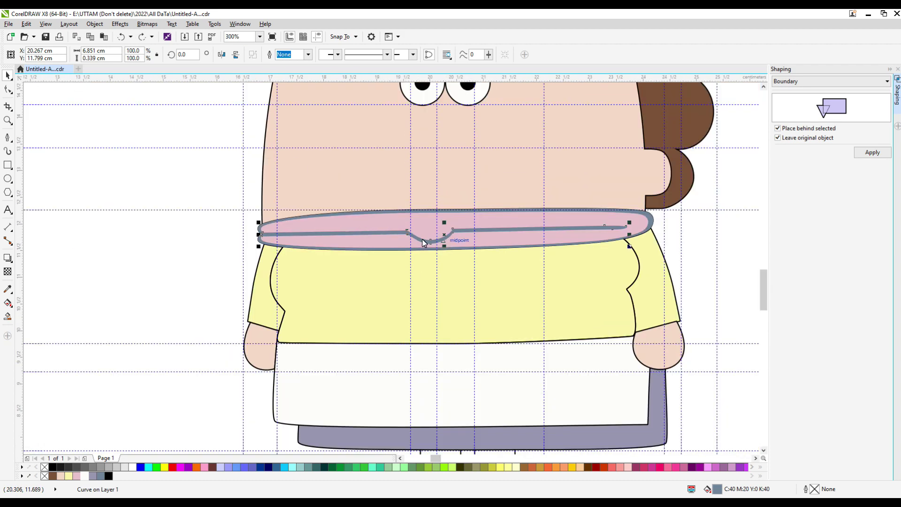
Reshape the dip of the blue-gray mouth band by adjusting its lower curve with the Shape tool.
scroll(424, 243, up, 2)
key(F10)
scroll(412, 233, up, 2)
drag(460, 231, 459, 240)
scroll(463, 235, down, 2)
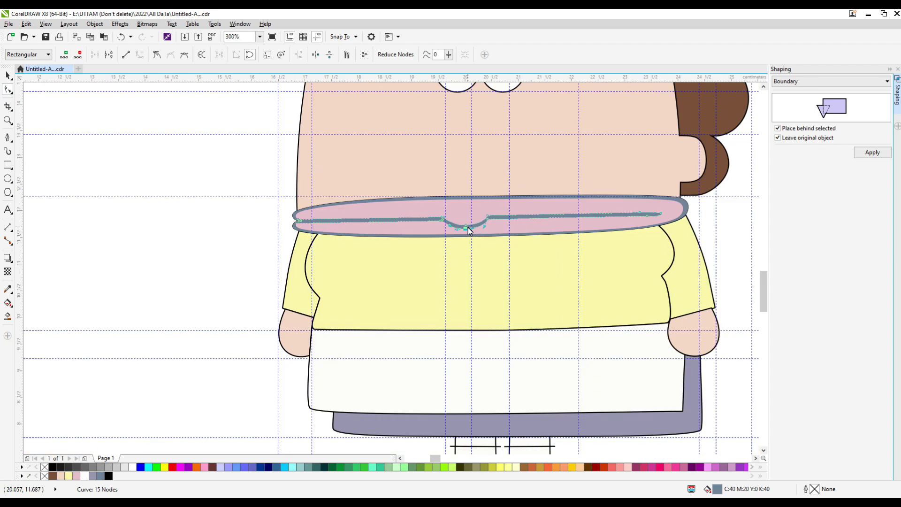
scroll(314, 224, up, 1)
scroll(197, 182, up, 2)
scroll(201, 173, down, 2)
key(space)
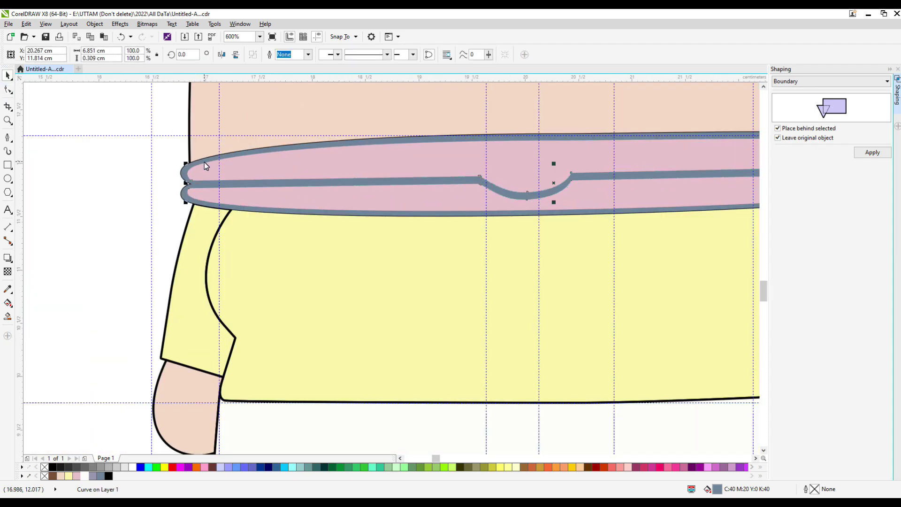
Weld the blue-gray mouth band to the lips' rim and fill the merged shape with the lips' pale pink.
shift+click(204, 162)
click(272, 58)
click(76, 475)
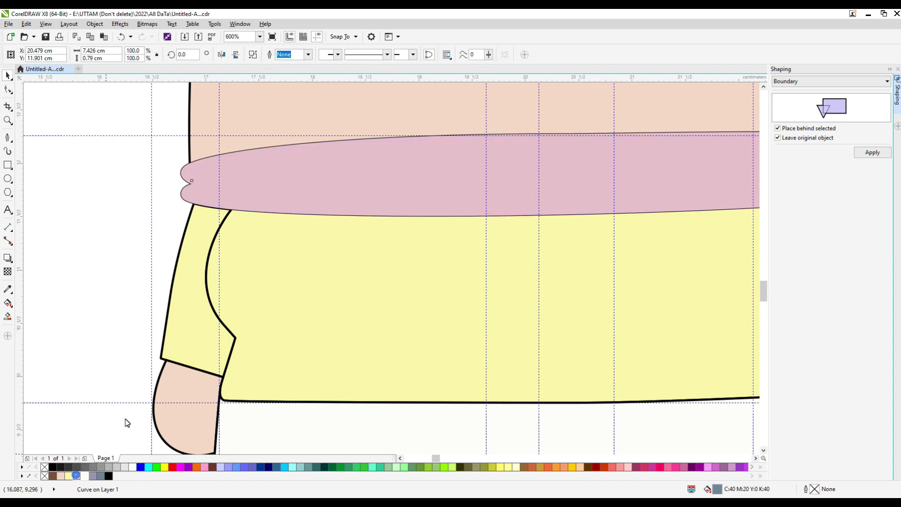
Undo and reapply the pale pink fill, test-moving the merged lip rim and undoing that move.
key(ctrl+z)
click(53, 237)
drag(190, 186, 151, 205)
key(ctrl+z)
click(77, 475)
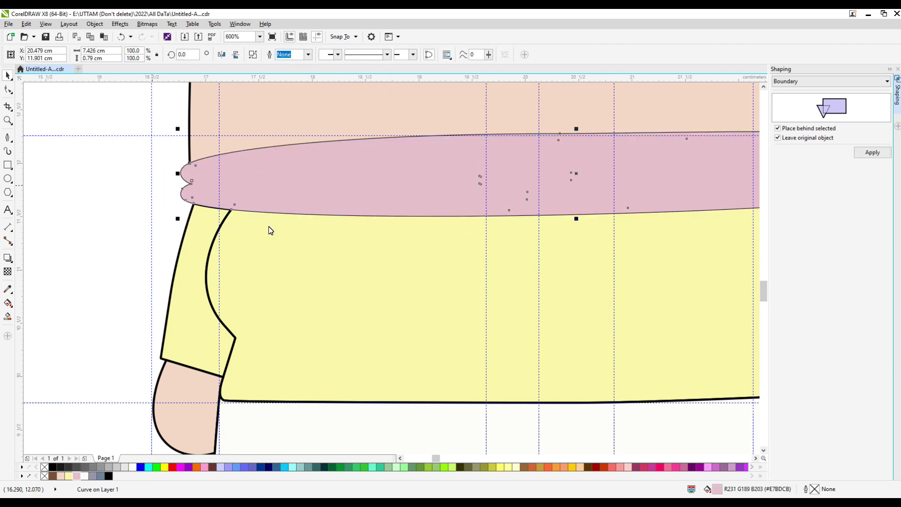
key(ctrl+z)
key(Escape)
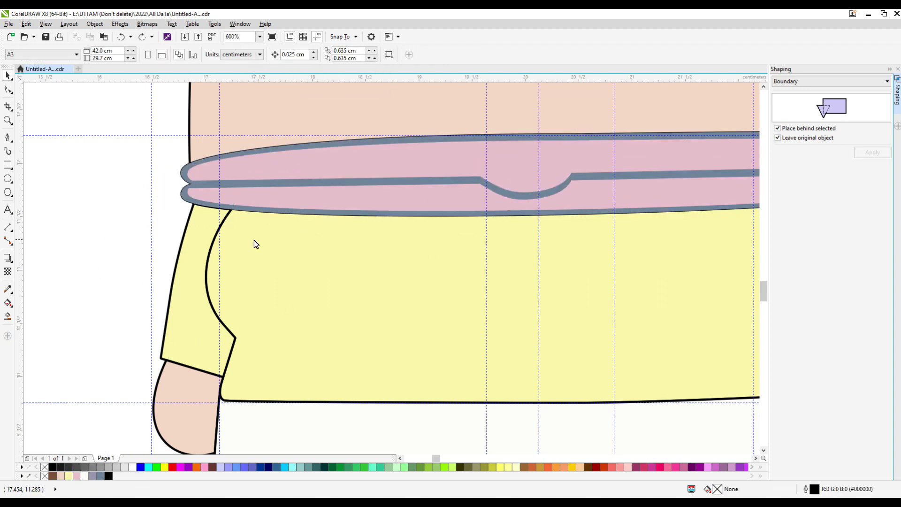
click(264, 189)
key(ctrl+shift+z)
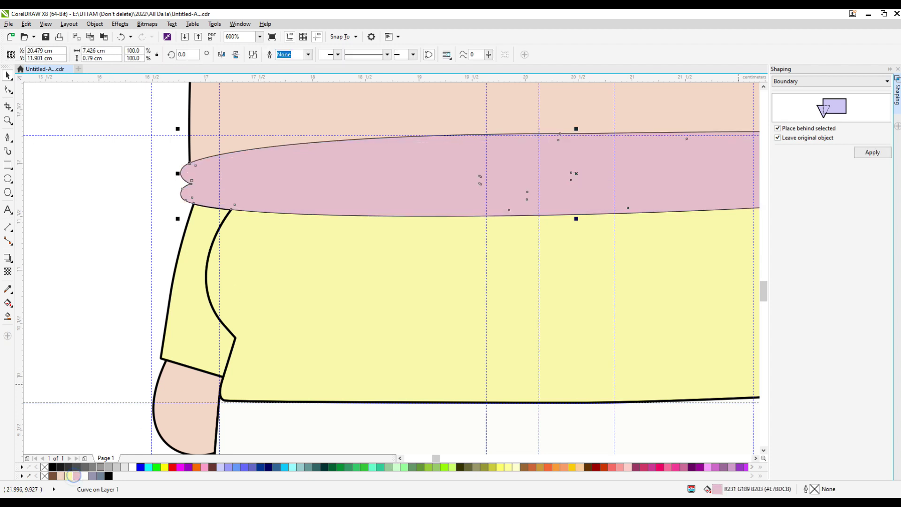
Change the fill of the merged lip rim and mouth line to darker pink R204 G138 B160.
double_click(716, 489)
drag(434, 167, 610, 188)
drag(489, 241, 498, 250)
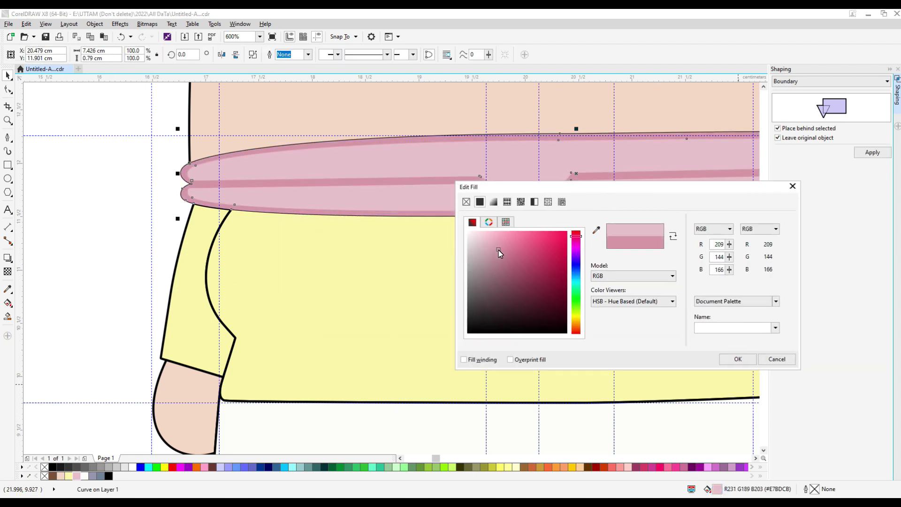
click(725, 359)
click(253, 260)
scroll(464, 279, down, 5)
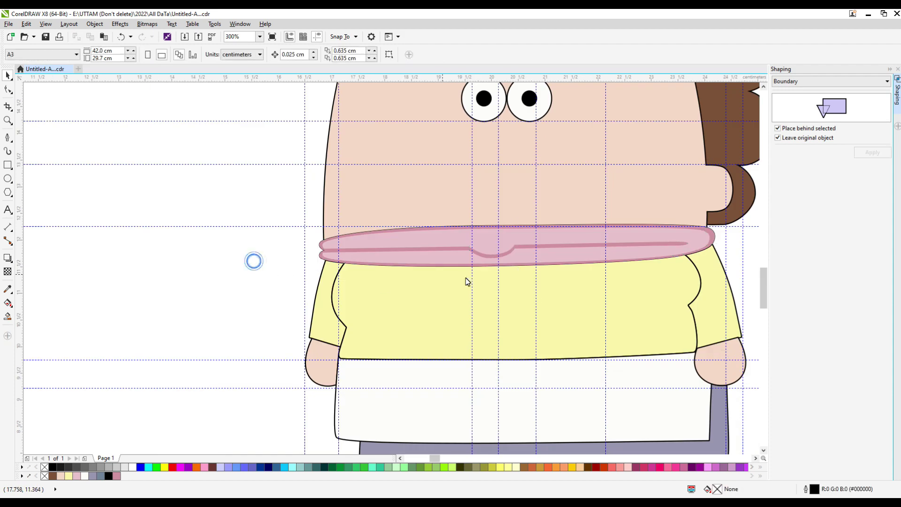
Refine the mouth line's dip by moving its lower right corner node outward and removing a surplus node at its left corner.
scroll(484, 271, up, 3)
click(403, 274)
click(7, 89)
scroll(413, 274, up, 2)
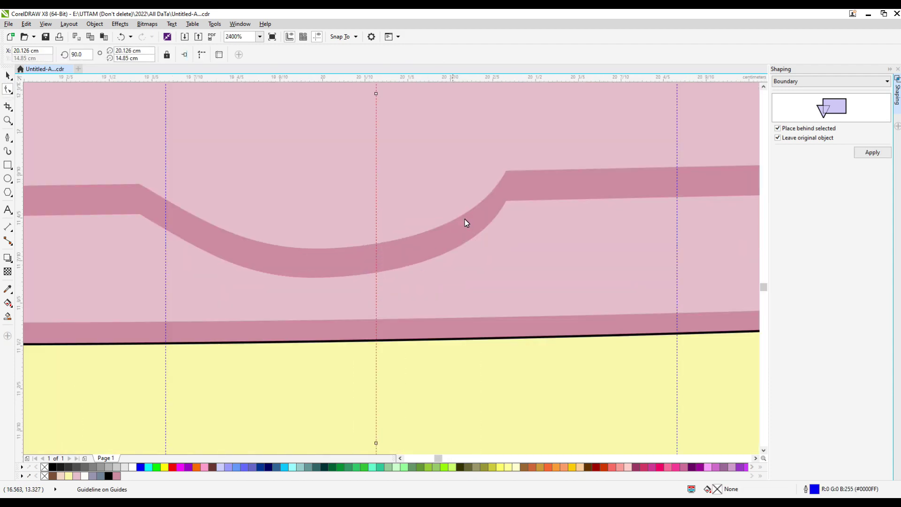
click(465, 221)
drag(505, 202, 517, 200)
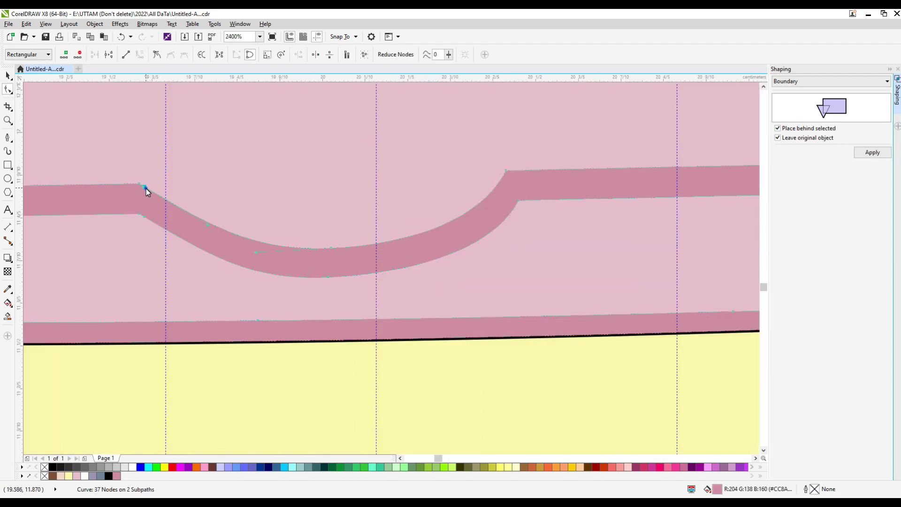
drag(147, 191, 207, 214)
scroll(389, 306, down, 3)
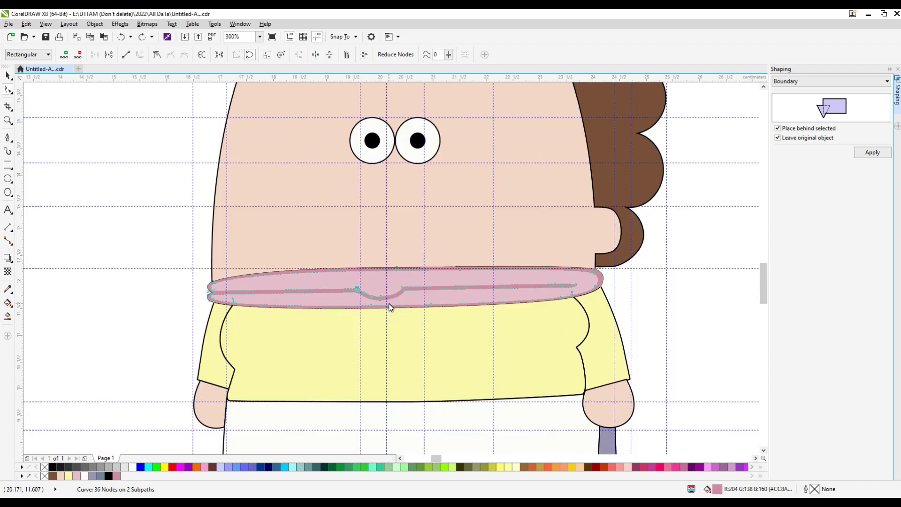
scroll(388, 306, down, 1)
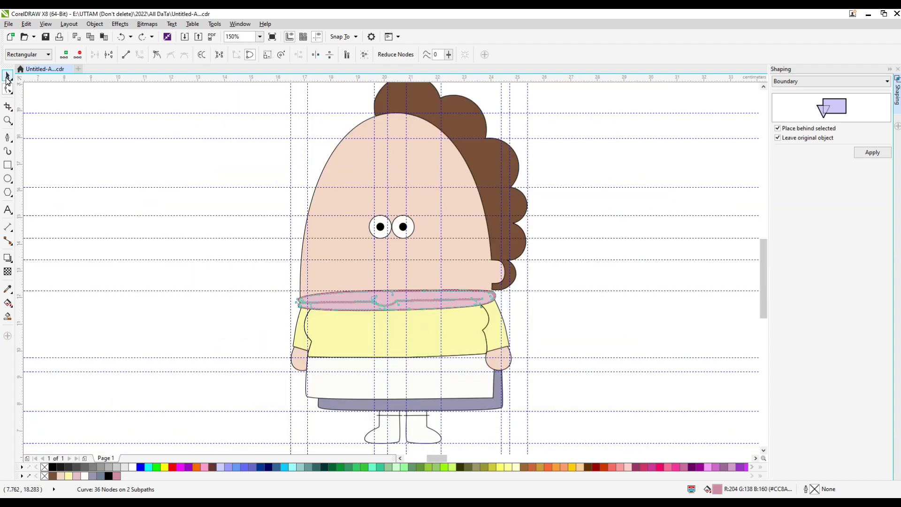
Create a copy of the face outline scaled to 97.7% and centred inside the original.
key(space)
click(872, 152)
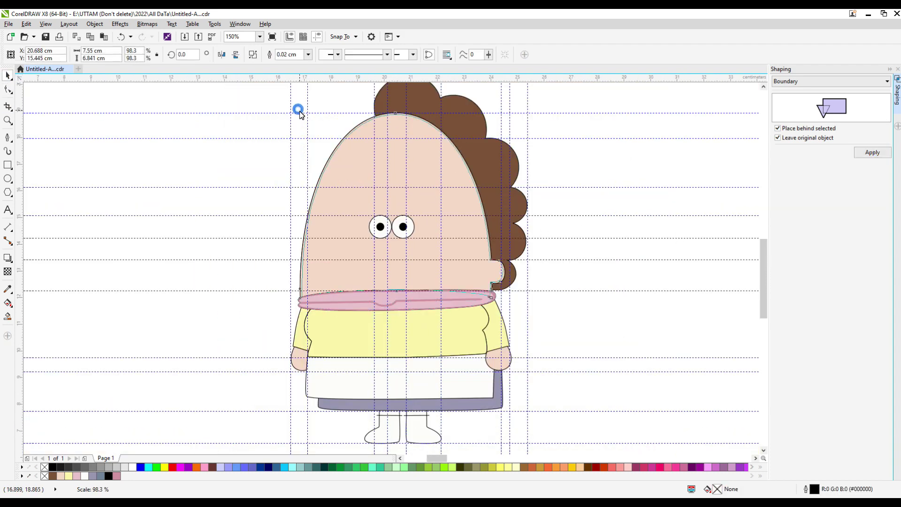
drag(298, 111, 301, 114)
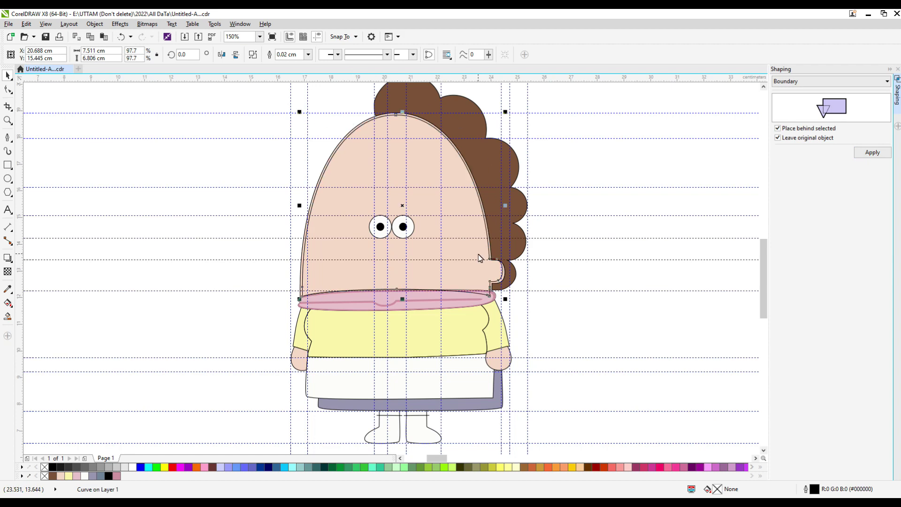
Adjust the inner face outline's nodes around the ear to keep an even gap from the outer outline.
scroll(479, 258, up, 1)
scroll(490, 272, up, 2)
drag(531, 239, 536, 268)
drag(593, 245, 603, 270)
double_click(603, 261)
key(ctrl+z)
drag(536, 268, 538, 263)
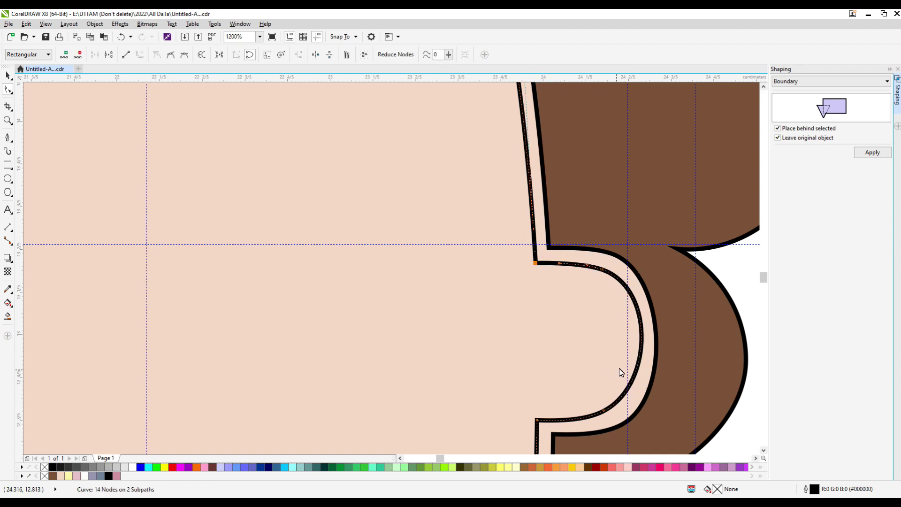
scroll(618, 368, down, 1)
scroll(615, 380, up, 2)
drag(592, 363, 596, 372)
scroll(597, 370, down, 3)
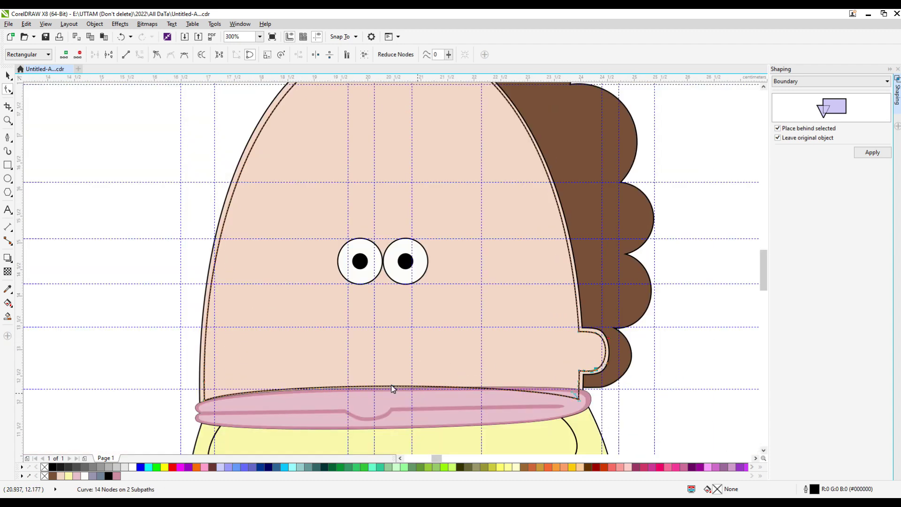
Duplicate the face and its inner outline into the empty area beside the character, at X 30.667 cm, Y 15.445 cm.
click(9, 76)
scroll(201, 221, up, 1)
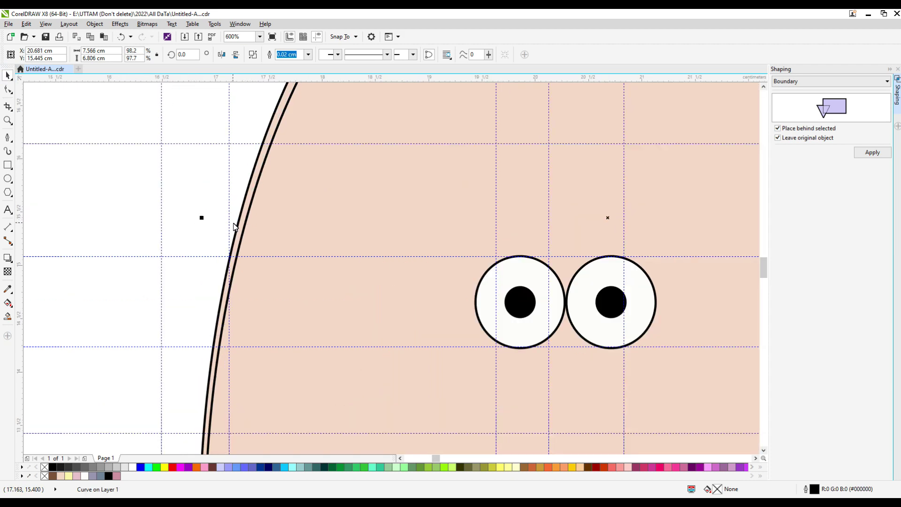
scroll(240, 224, down, 3)
drag(283, 231, 419, 242)
scroll(419, 242, up, 1)
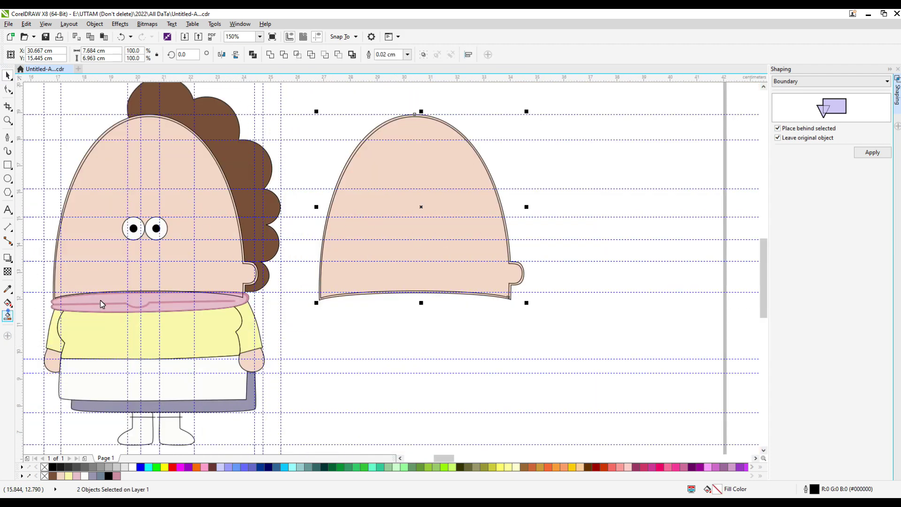
Smart-fill the narrow band between the two duplicated face outlines with blue-gray C:40 M:20 Y:0 K:40 and no outline.
scroll(320, 282, up, 1)
click(319, 280)
key(space)
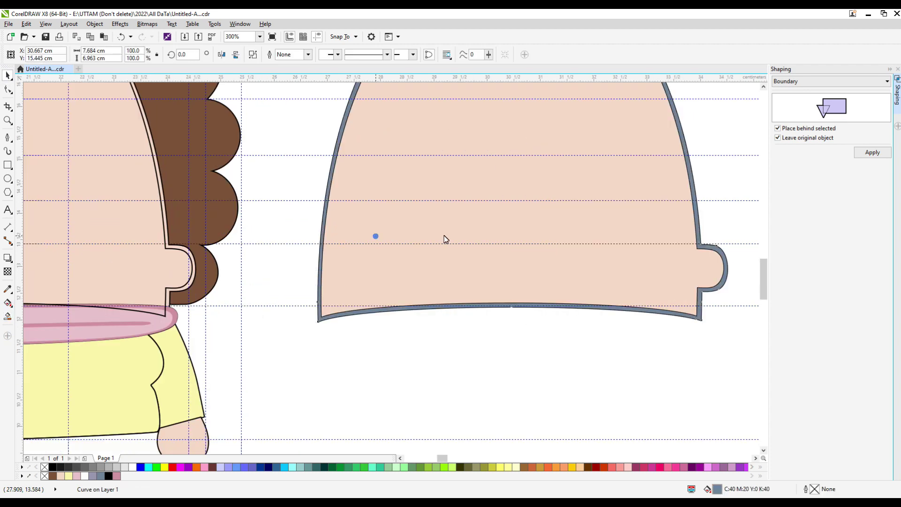
Delete the duplicated skin-coloured face and its black inner outline, keeping only the blue-gray band.
right_click(445, 236)
click(482, 332)
scroll(320, 312, up, 2)
right_click(385, 300)
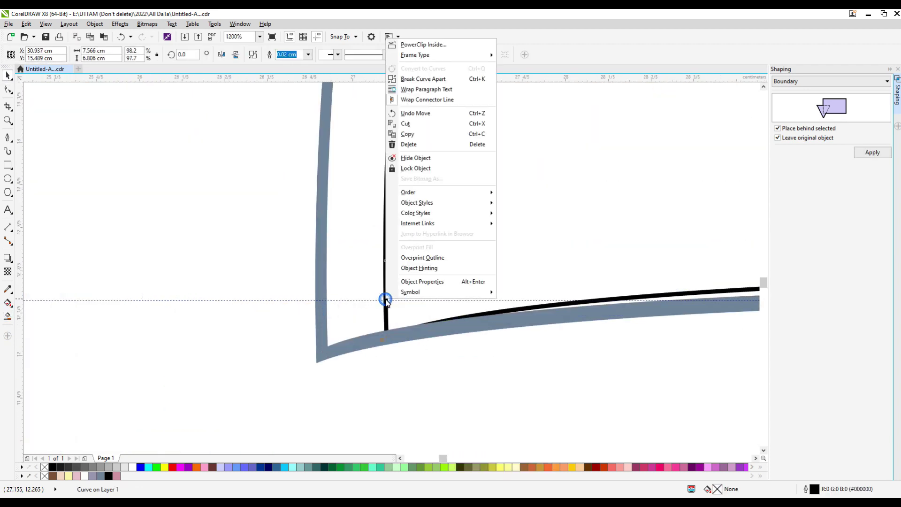
scroll(416, 150, down, 2)
click(510, 308)
Delete the inner outline from the character's face and select the separate blue-gray band.
click(451, 248)
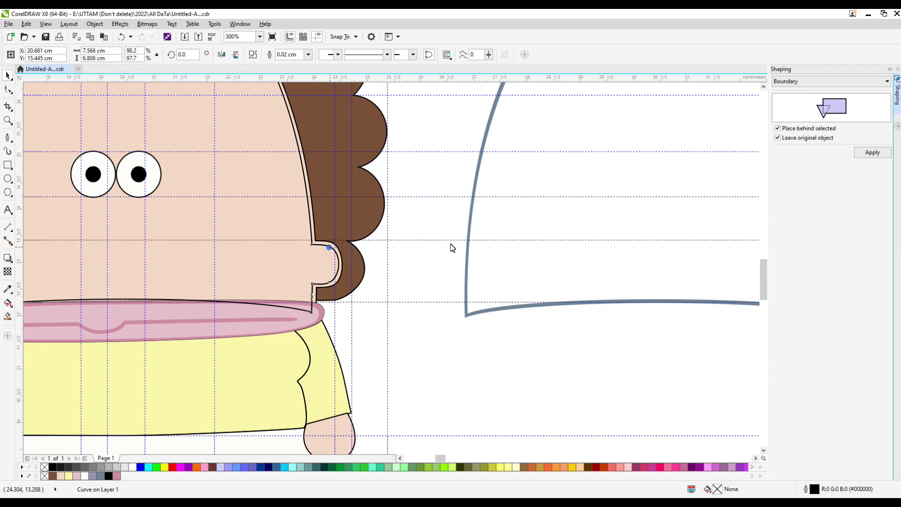
right_click(519, 243)
click(542, 343)
scroll(533, 311, down, 1)
click(536, 310)
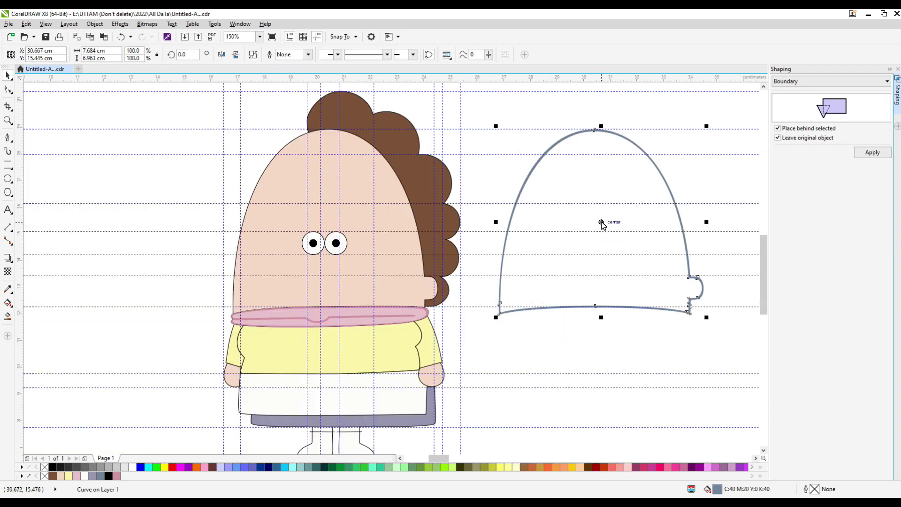
Move the blue-gray band onto the edge of the character's face and send both band and face to the back of the layer.
drag(602, 223, 352, 258)
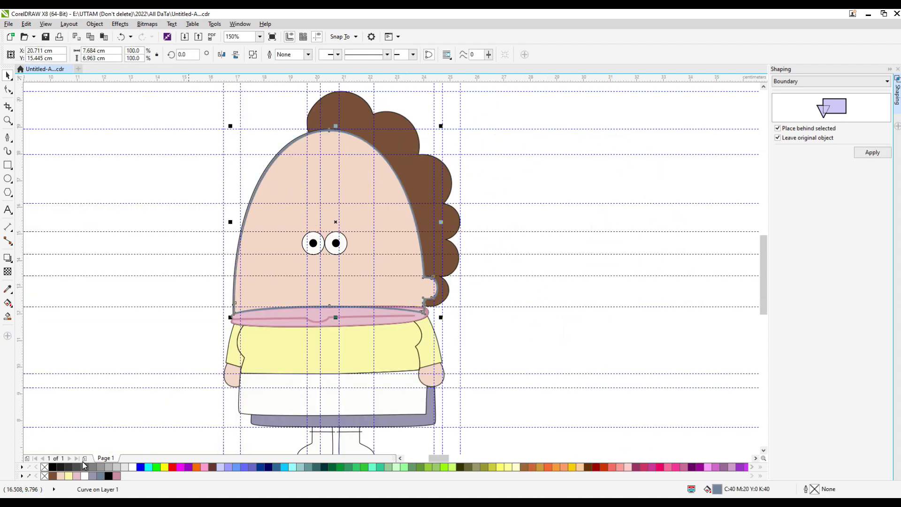
shift+click(249, 269)
right_click(249, 269)
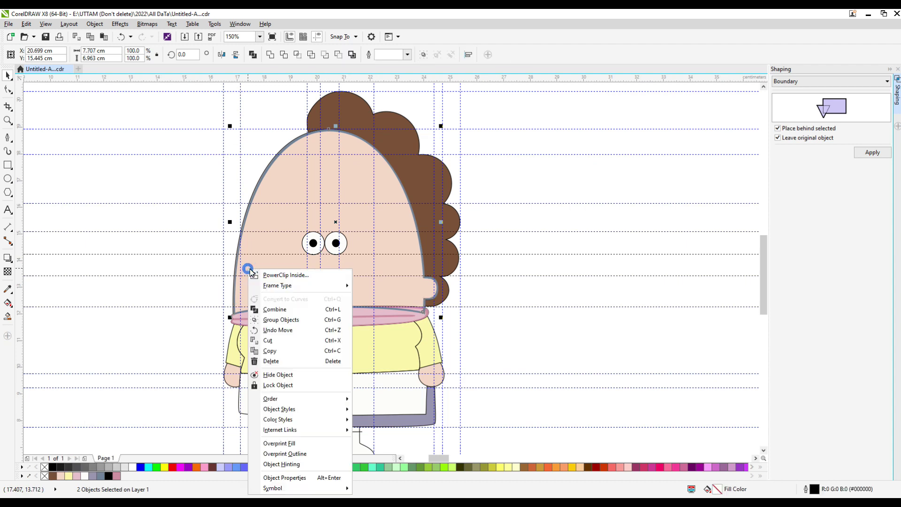
click(402, 432)
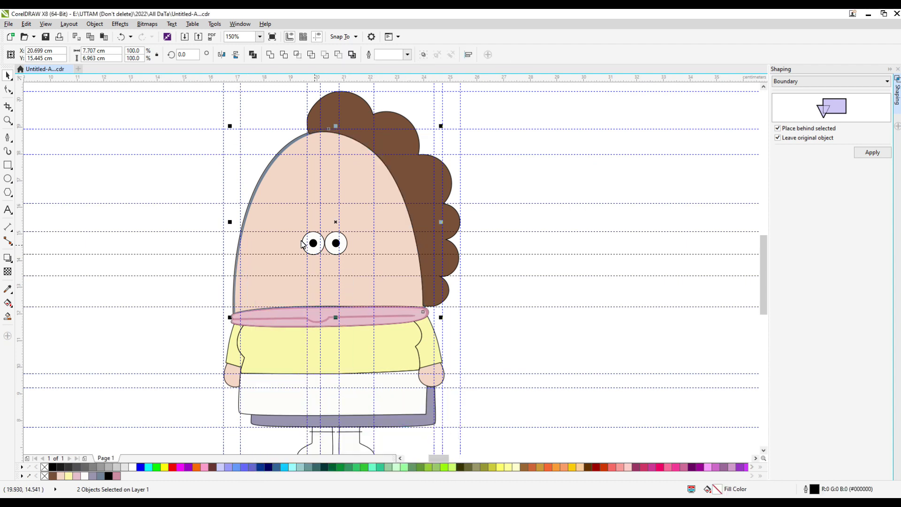
Send the brown hair to the back of the layer, behind the face and ear.
right_click(431, 193)
mouse_move(463, 346)
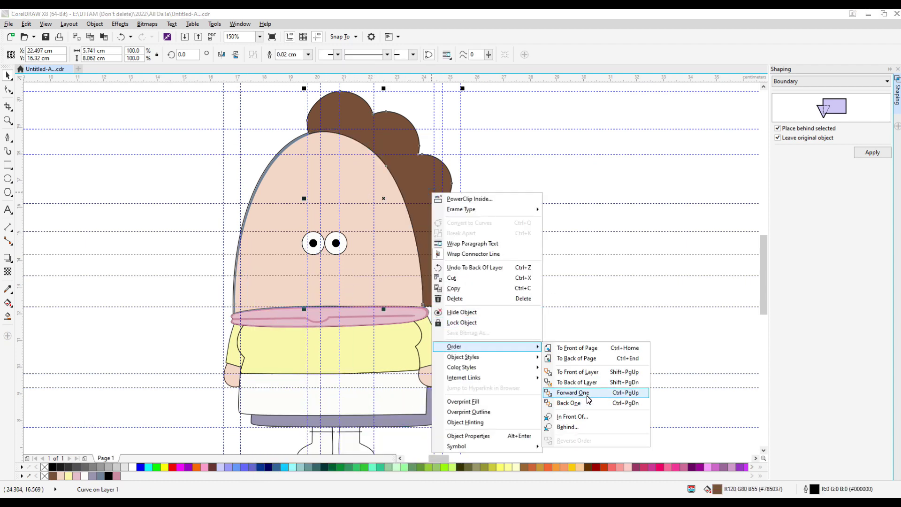
click(592, 384)
Nudge the blue-gray face band slightly left against the black face outline, to X 20.696 cm.
click(269, 261)
scroll(269, 261, up, 6)
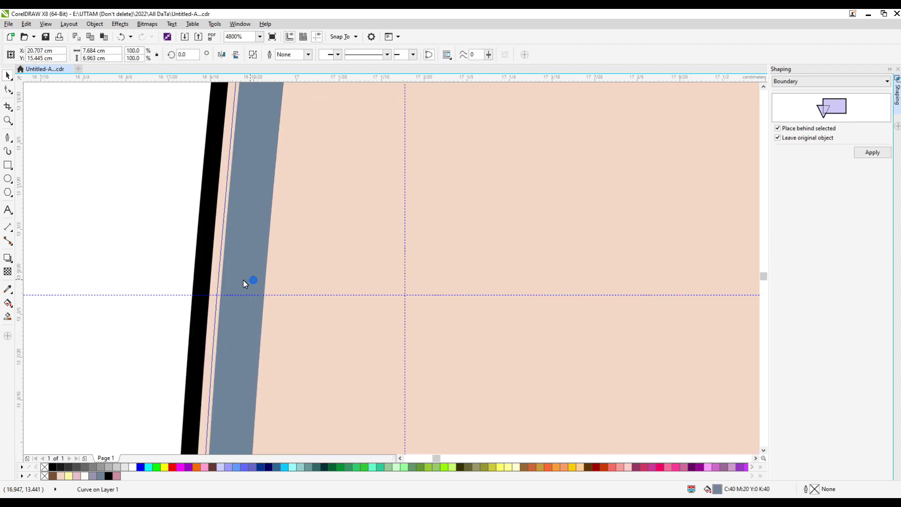
scroll(271, 280, down, 6)
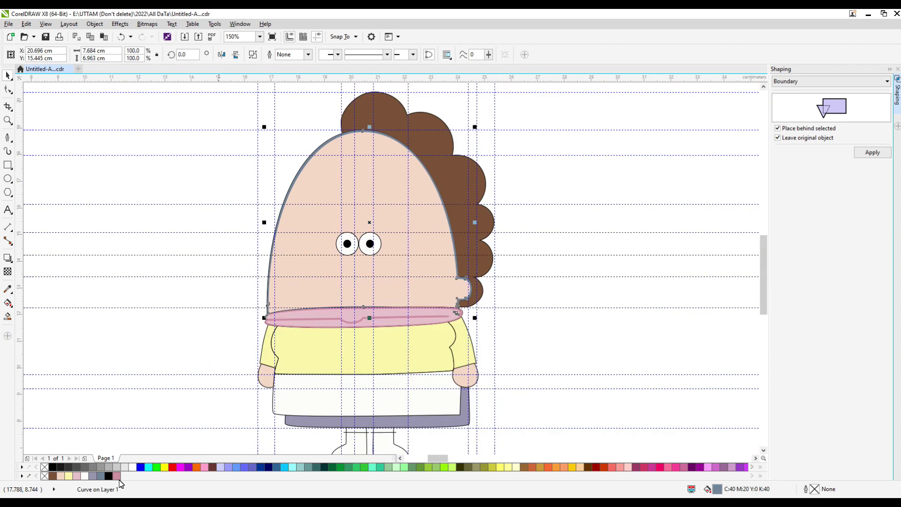
Change the face band's fill to a darker skin tone, R191 G143 B117, starting from the sampled face colour.
double_click(718, 489)
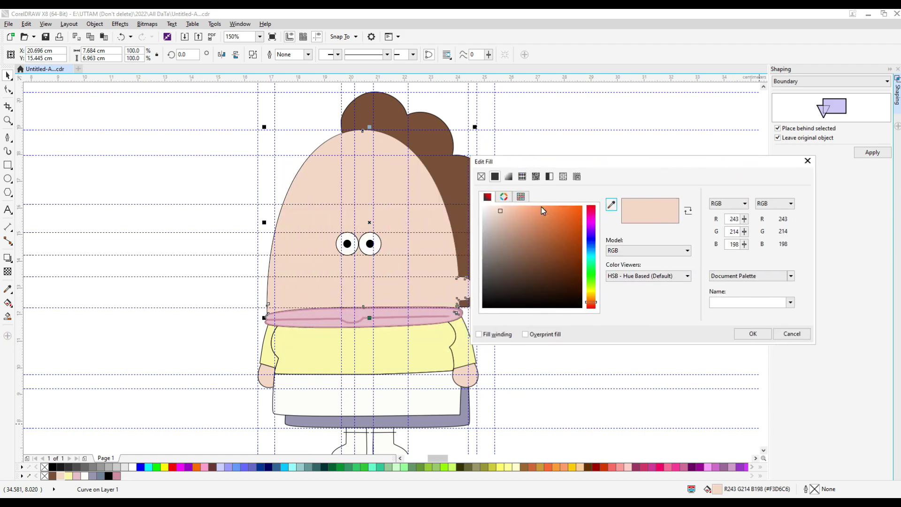
mouse_move(521, 216)
mouse_down()
mouse_move(514, 221)
mouse_move(520, 232)
mouse_up()
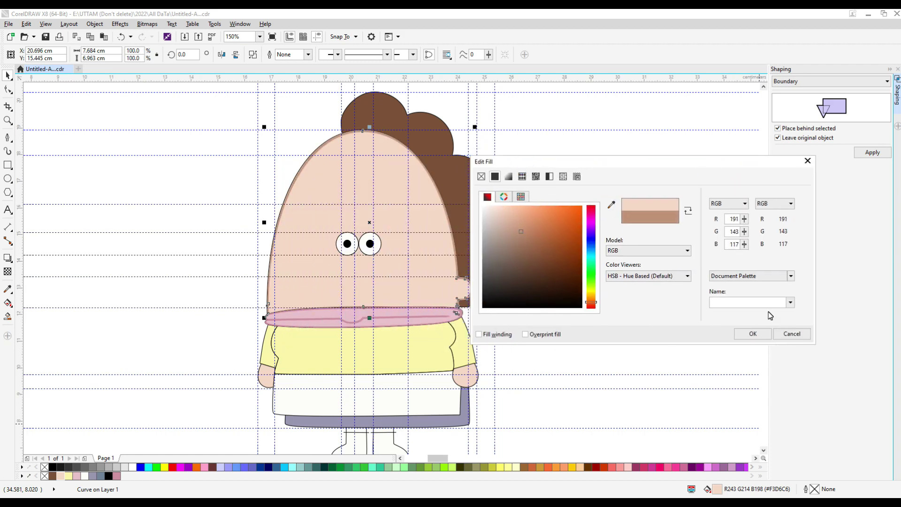
click(768, 334)
Sample the face band's brown tone with the colour eyedropper and apply it to the black face outline.
scroll(315, 162, up, 2)
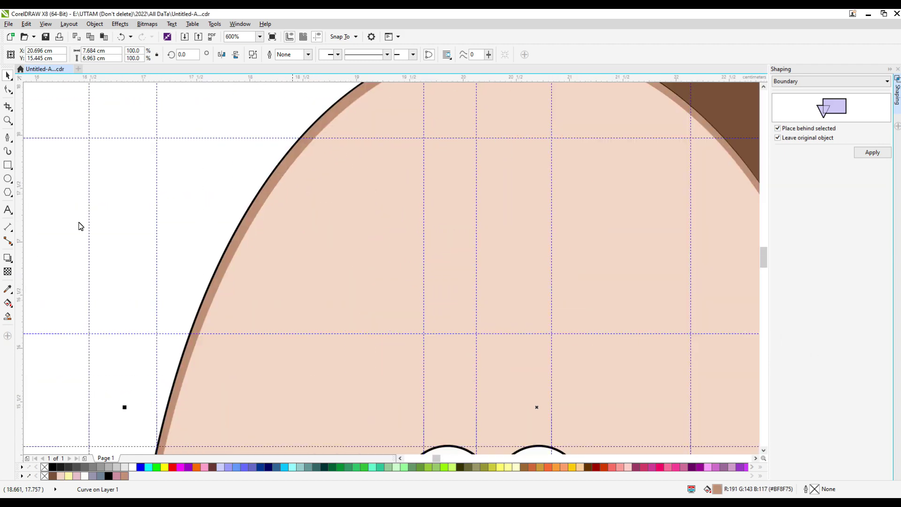
click(210, 291)
scroll(210, 292, up, 1)
click(203, 289)
scroll(311, 239, down, 3)
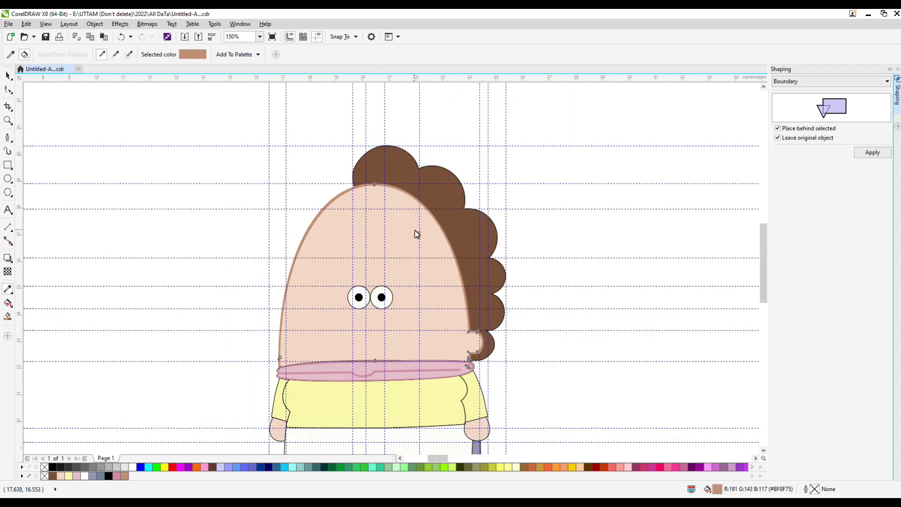
scroll(404, 345, up, 2)
click(8, 74)
Round the lower right corner of the white skirt panel by adding, removing and adjusting its nodes.
click(385, 343)
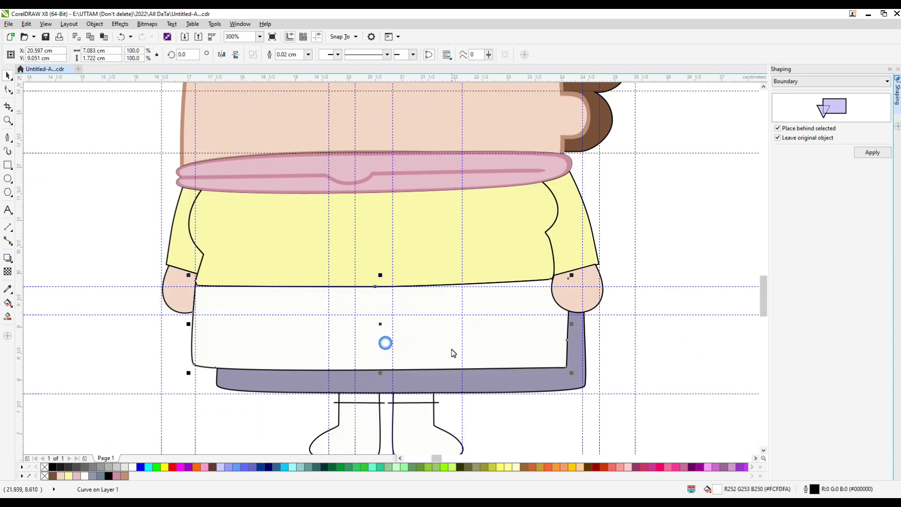
click(7, 90)
scroll(565, 374, up, 2)
double_click(573, 373)
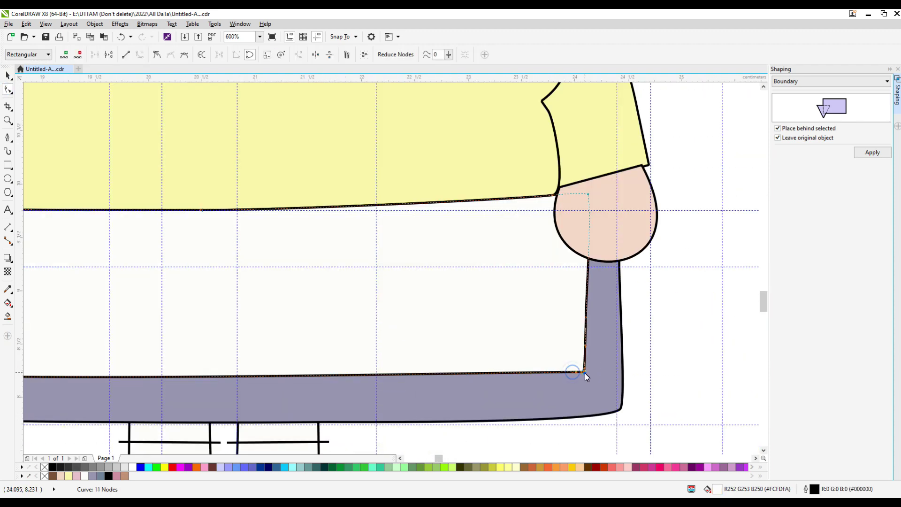
double_click(584, 373)
drag(585, 318, 587, 306)
double_click(587, 306)
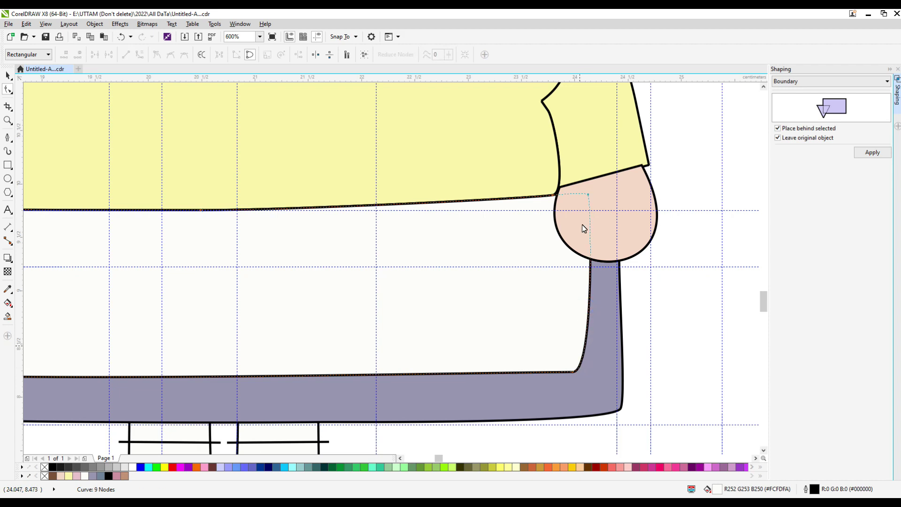
Select both hands and the left yellow sleeve and set their outline width to 0.05 cm.
scroll(560, 188, up, 2)
click(551, 191)
scroll(553, 238, down, 3)
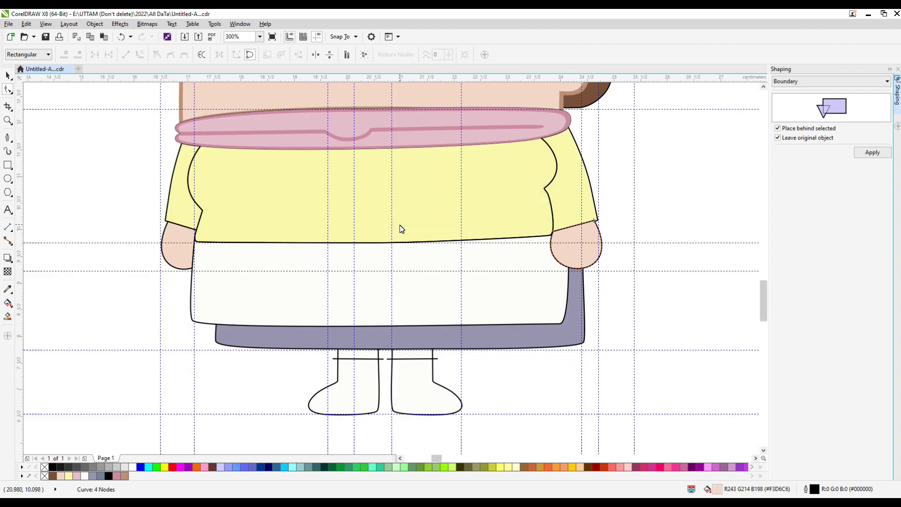
key(space)
click(168, 215)
click(407, 54)
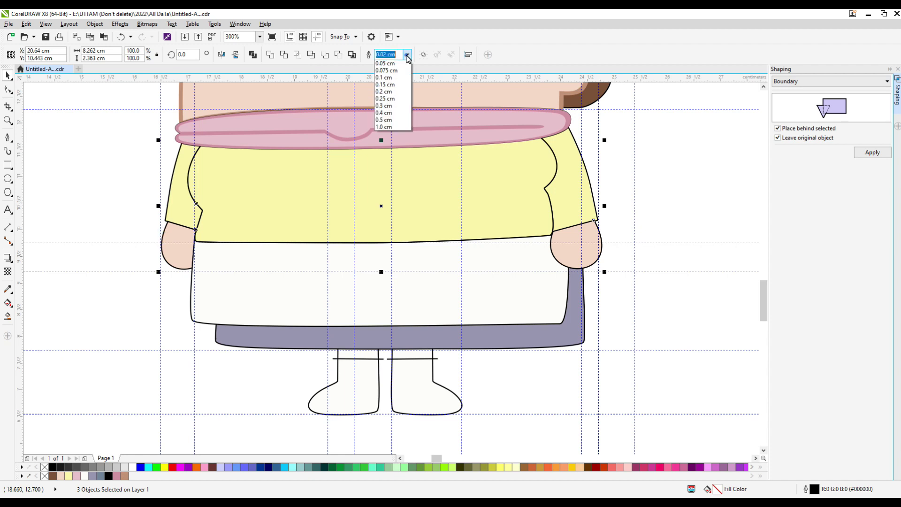
click(392, 94)
Set the outlines of the yellow shirt body, the right sleeve and both skirt panels to 0.05 cm.
click(558, 171)
shift+click(188, 173)
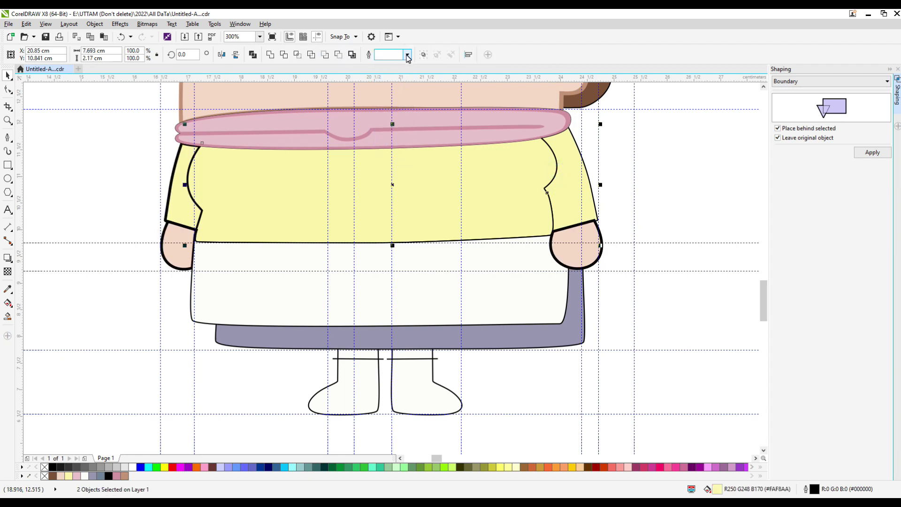
click(408, 55)
click(393, 99)
click(424, 310)
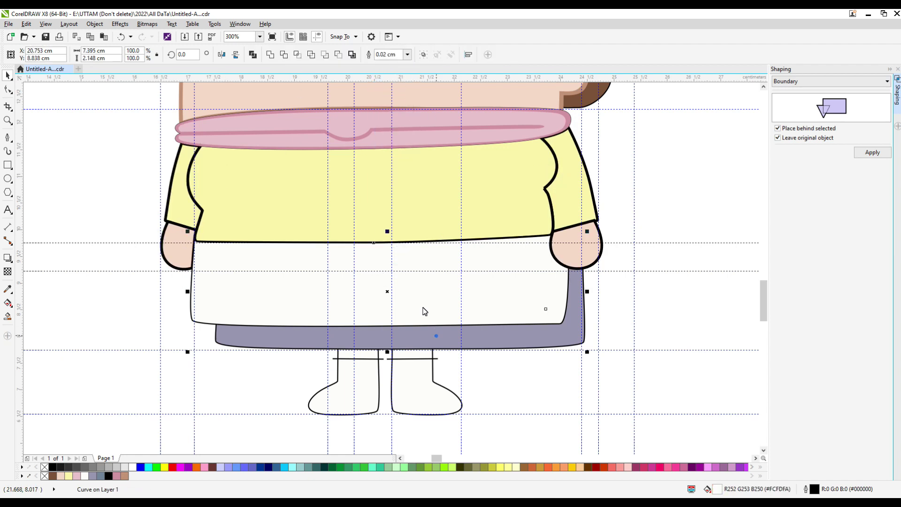
click(407, 55)
click(390, 99)
scroll(439, 215, down, 2)
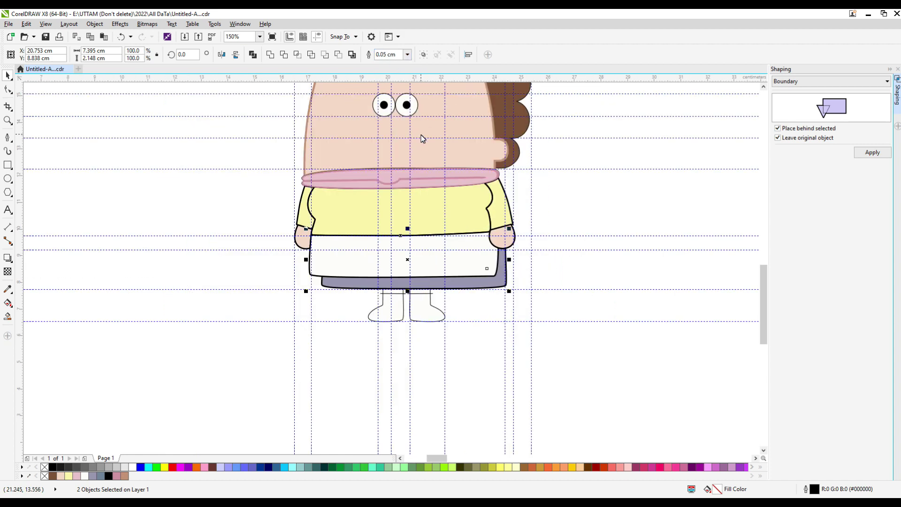
Set the face shape's outline width to 0.05 cm.
click(407, 177)
click(309, 54)
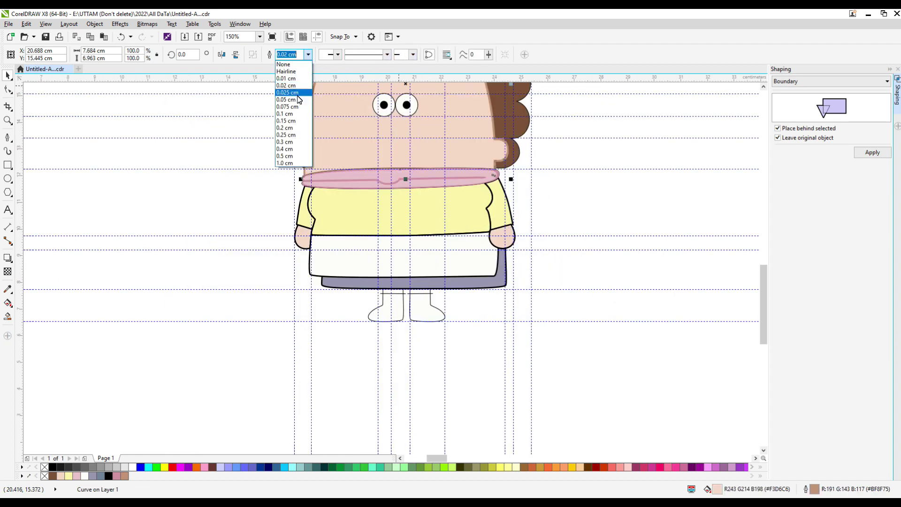
click(298, 94)
click(308, 54)
click(296, 100)
click(565, 185)
Set the brown hair shape's outline width to 0.05 cm.
scroll(386, 236, down, 1)
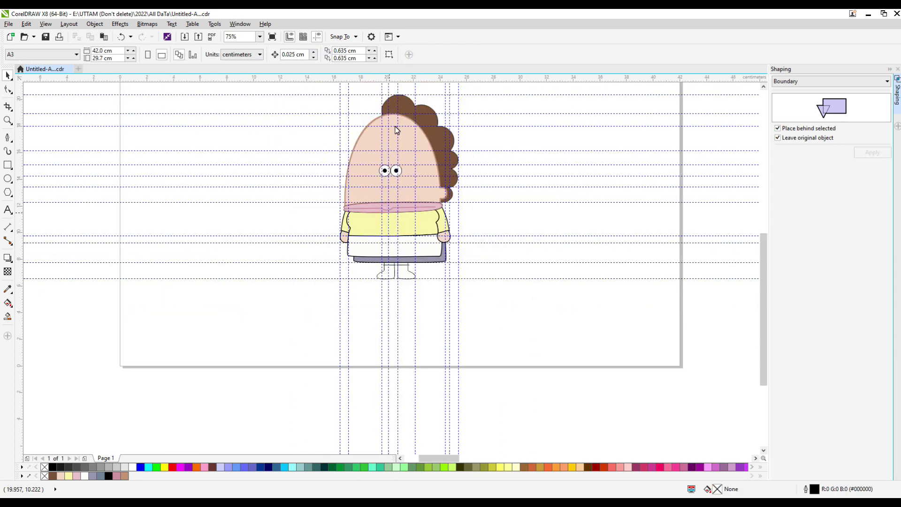
scroll(396, 131, up, 2)
click(396, 109)
click(308, 54)
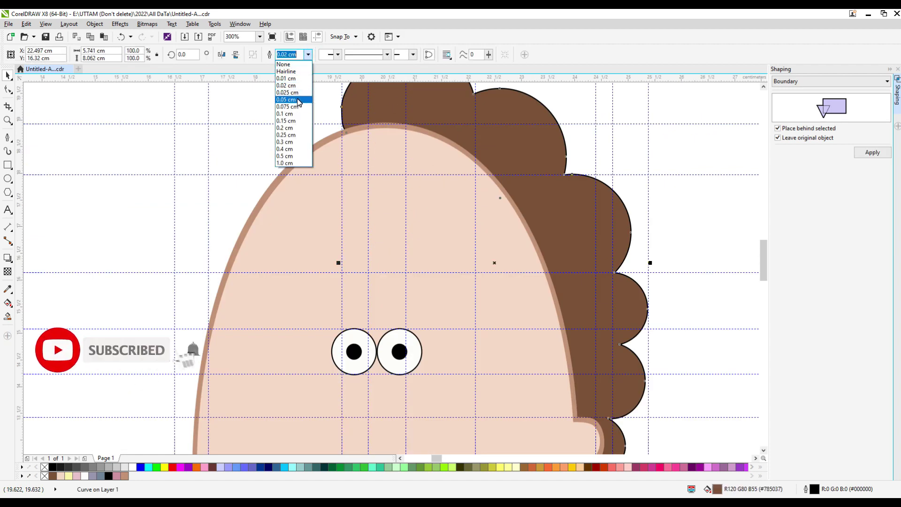
click(297, 99)
scroll(366, 152, down, 1)
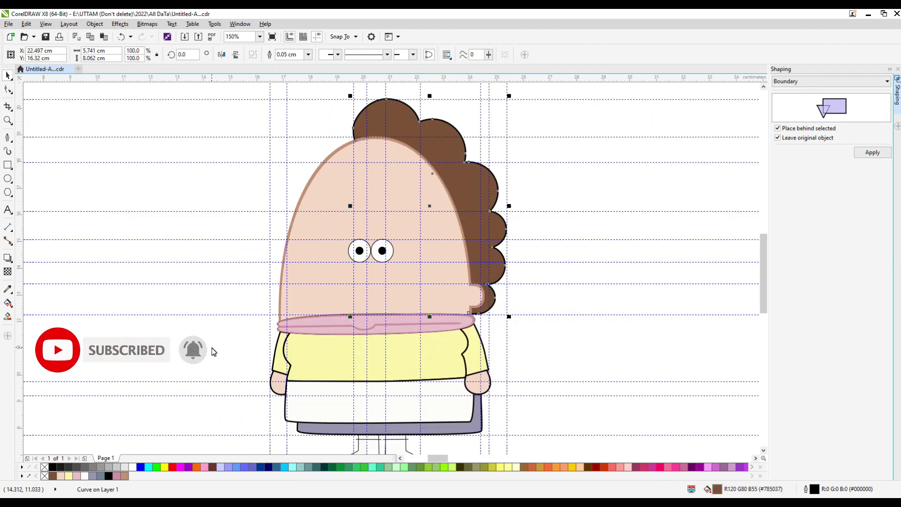
Recolour the hair outline to a darker brown, R87 G48 B24, starting from the sampled hair fill.
double_click(818, 489)
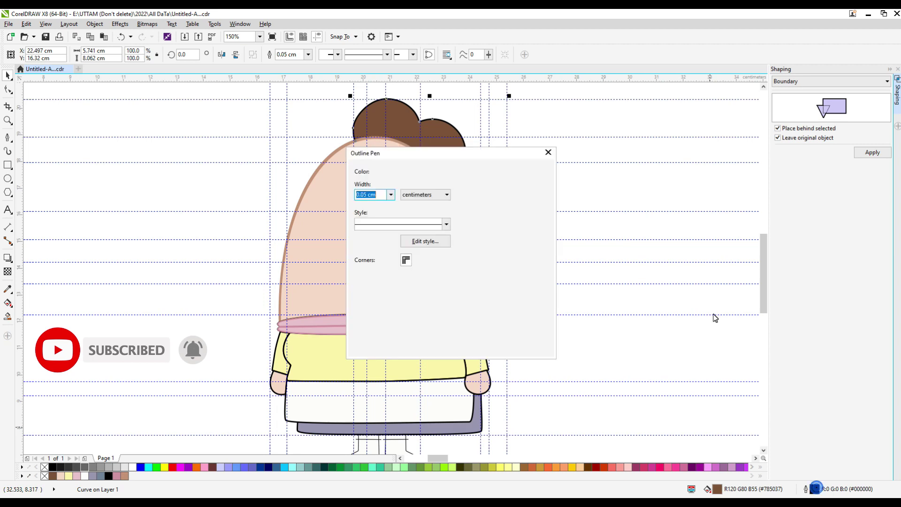
drag(486, 154, 691, 154)
click(611, 175)
click(628, 202)
click(488, 193)
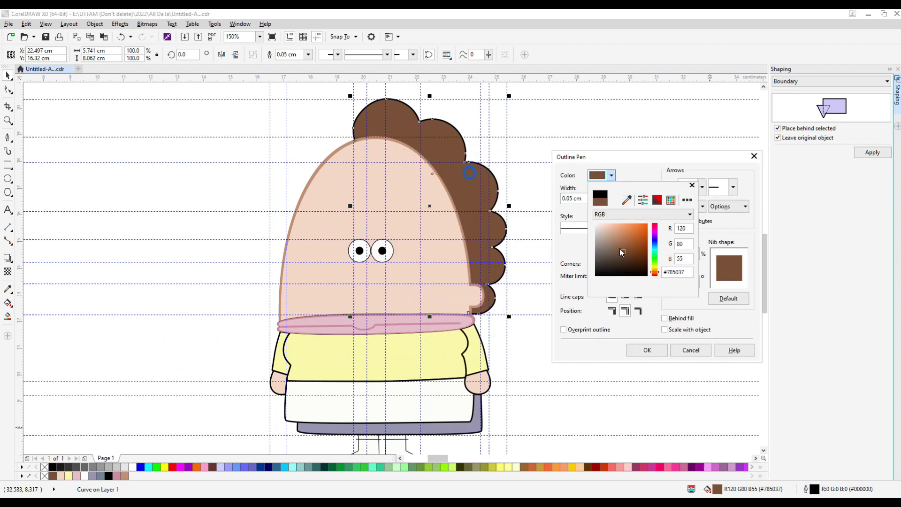
click(647, 350)
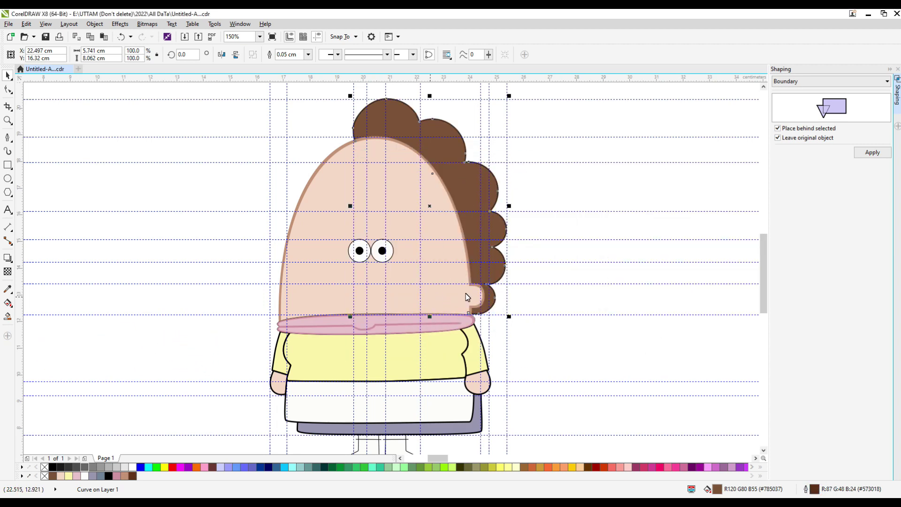
Recolour the yellow shirt body's outline to olive, R179 G177 B66, starting from the sampled shirt fill.
scroll(465, 294, up, 1)
click(512, 308)
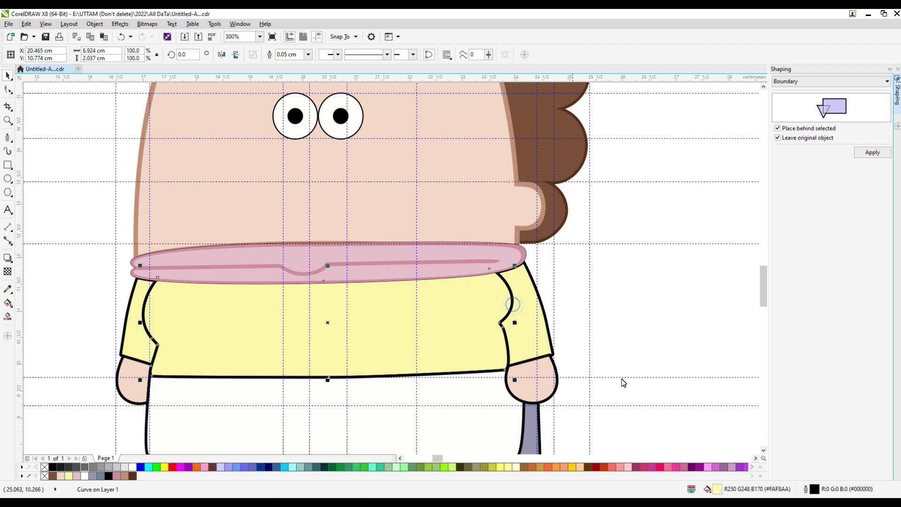
double_click(813, 490)
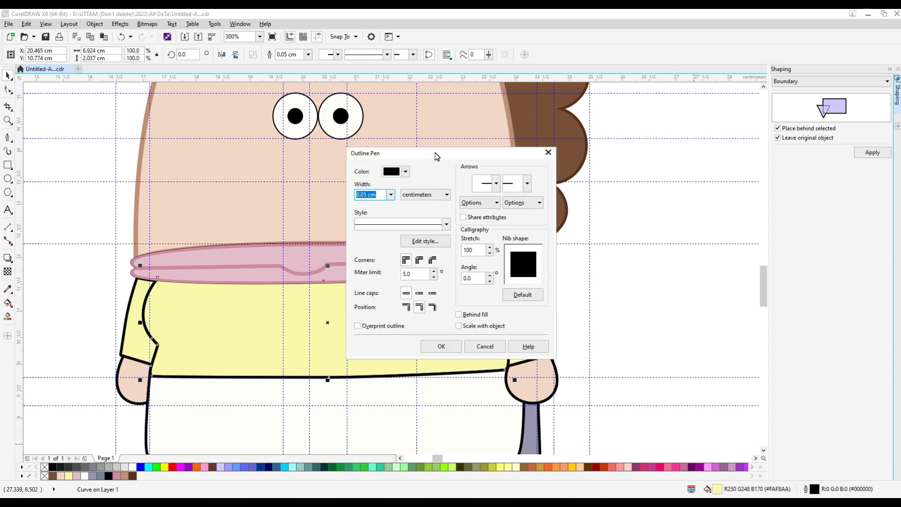
click(629, 181)
click(645, 207)
click(466, 309)
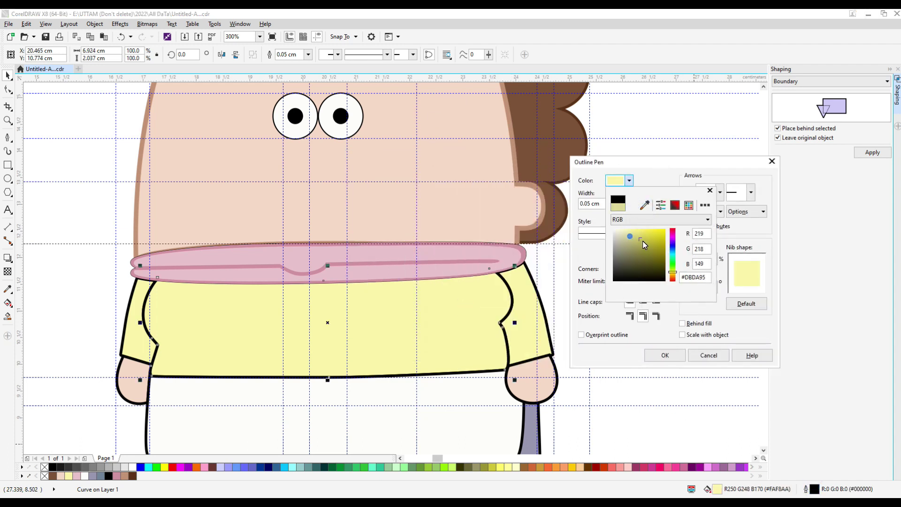
drag(643, 241, 646, 244)
click(664, 357)
scroll(563, 267, down, 1)
scroll(544, 293, up, 1)
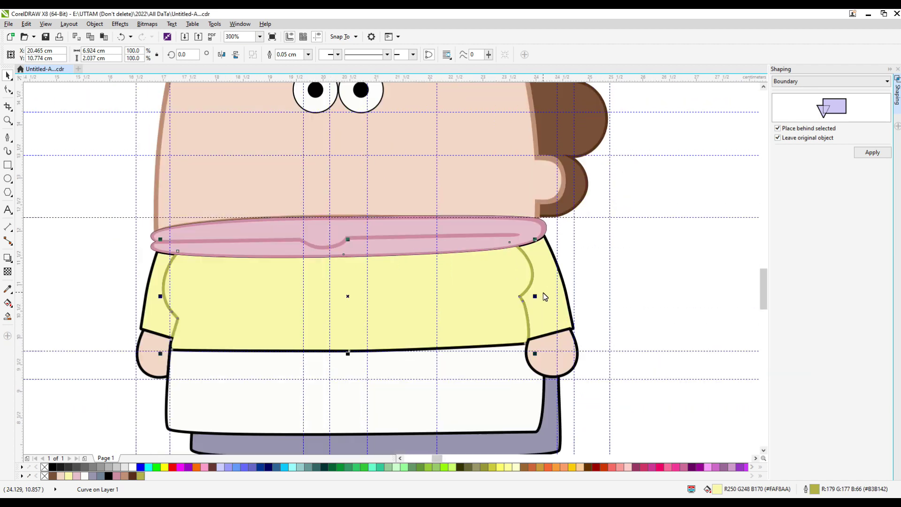
Send the white skirt panel to the back of the layer, behind the yellow shirt.
scroll(223, 378, up, 3)
click(229, 379)
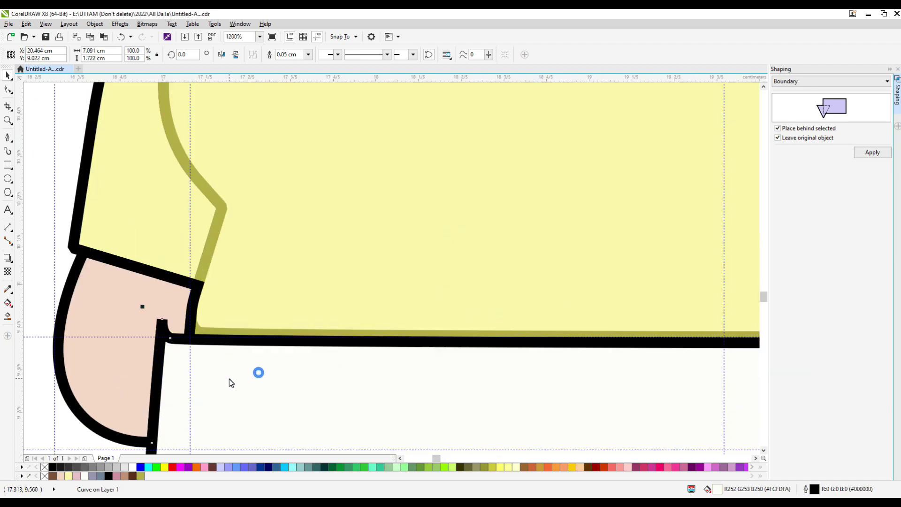
scroll(257, 364, down, 3)
key(ctrl+Page_Down)
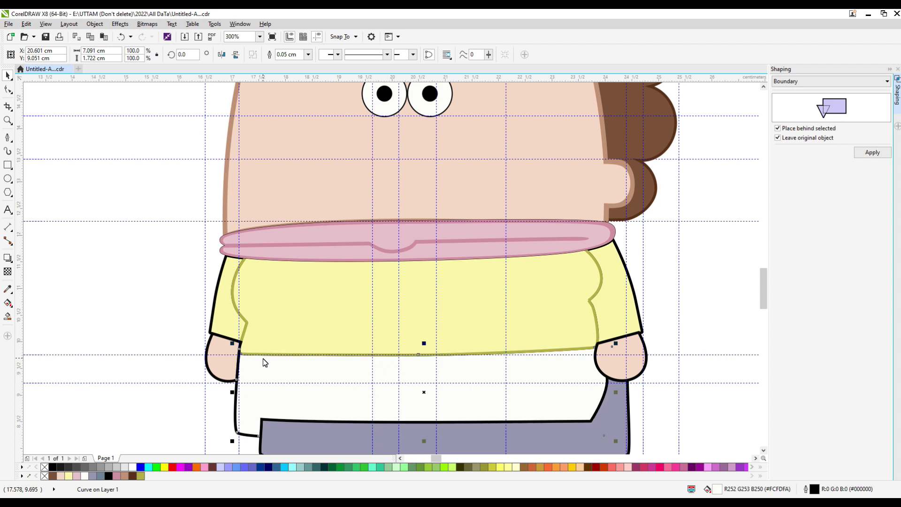
scroll(416, 353, down, 2)
click(591, 383)
click(500, 395)
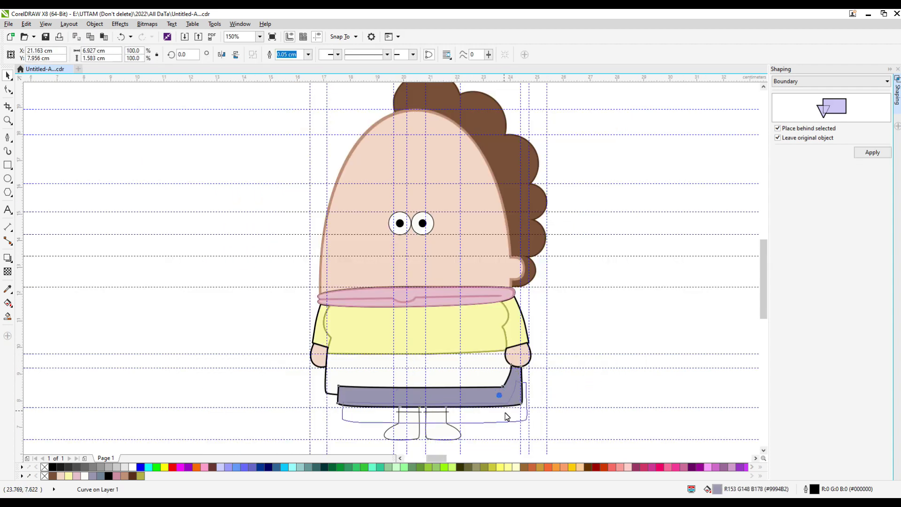
right_click(511, 391)
mouse_move(563, 280)
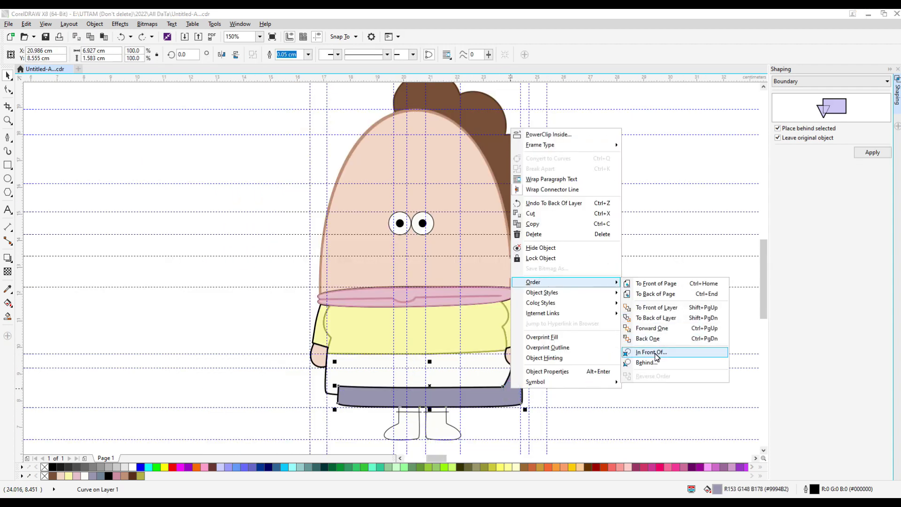
click(657, 328)
key(ctrl+z)
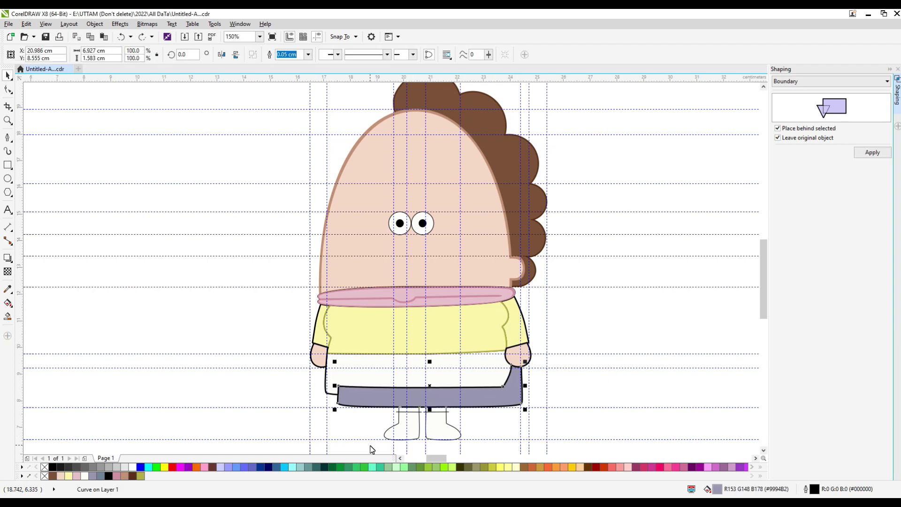
Send the blue-gray skirt panel together with the feet and their cross lines to the back of the layer.
right_click(449, 419)
mouse_move(540, 324)
click(604, 360)
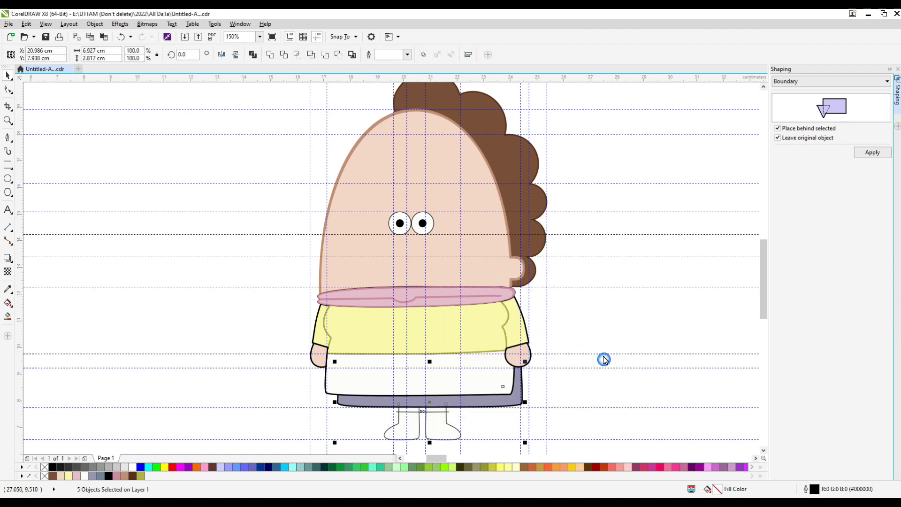
Shrink the right hand's height to 97.4% and adjust its fit against the sleeve cuff.
click(526, 379)
scroll(467, 366, up, 2)
scroll(576, 339, up, 4)
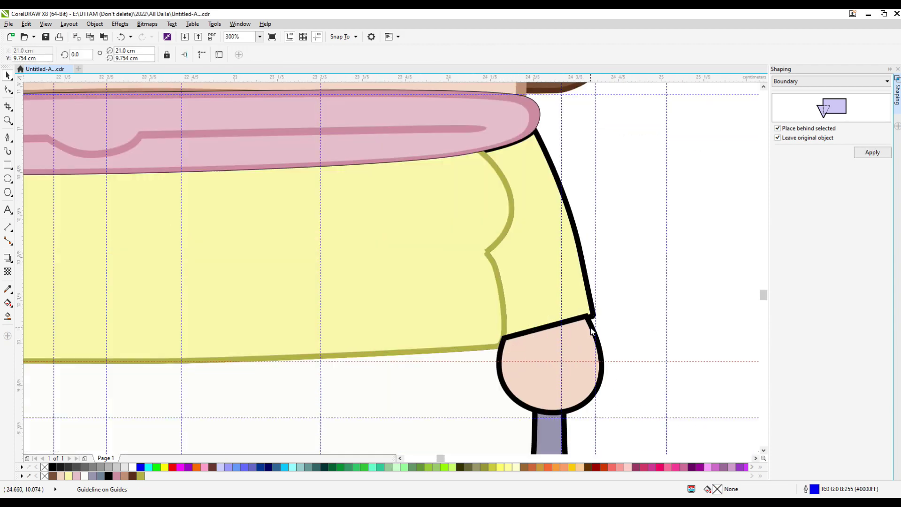
click(575, 345)
drag(509, 302, 509, 306)
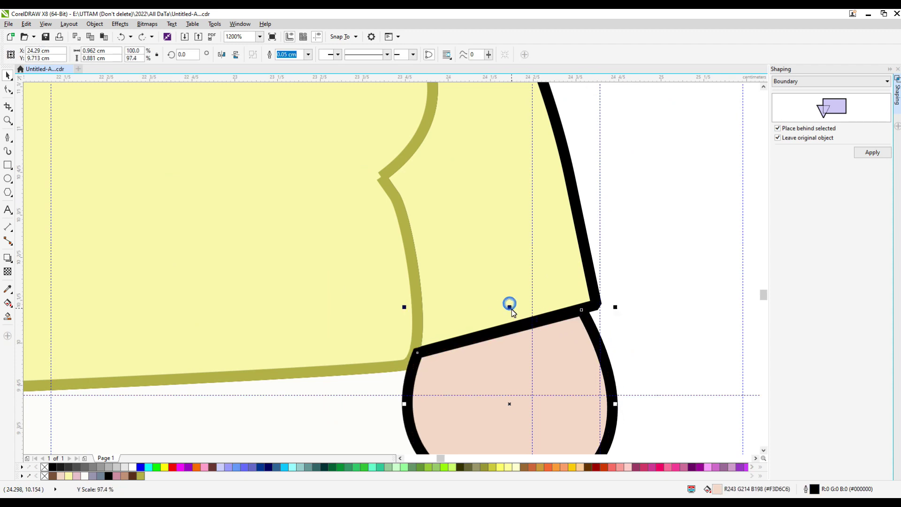
mouse_move(437, 393)
mouse_down()
mouse_move(449, 391)
mouse_move(426, 400)
mouse_up()
Sample the face rim's brown, R191 G143 B117, with the colour eyedropper and apply it to both hands' outlines.
click(8, 290)
scroll(452, 352, down, 5)
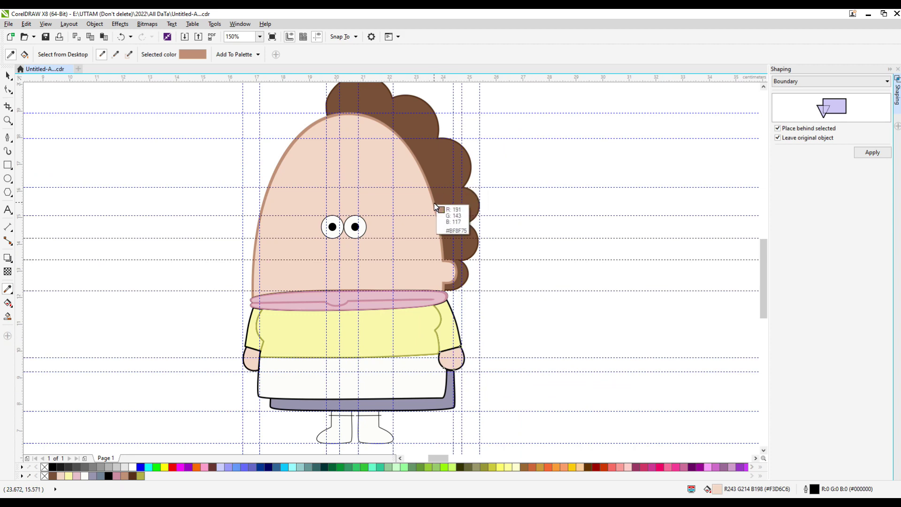
scroll(236, 368, up, 4)
scroll(266, 353, down, 2)
scroll(487, 340, up, 2)
click(453, 322)
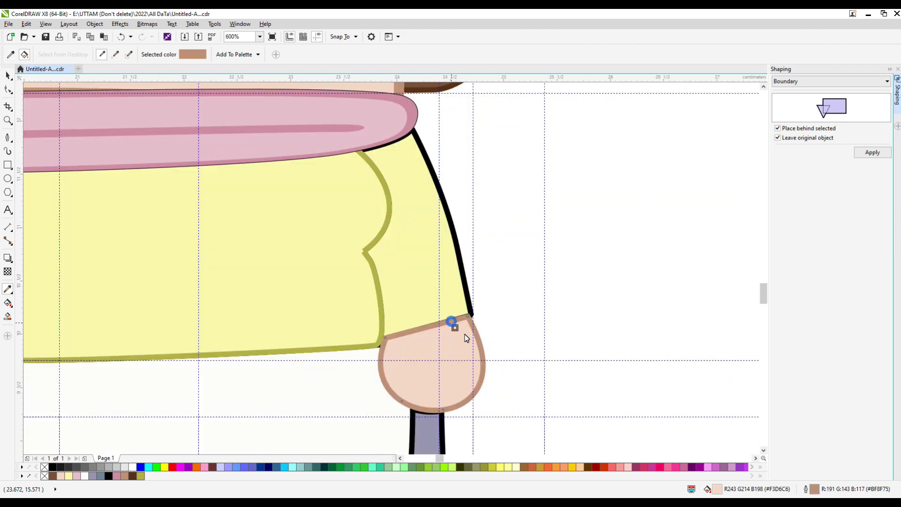
scroll(498, 340, down, 2)
scroll(266, 351, up, 2)
click(8, 75)
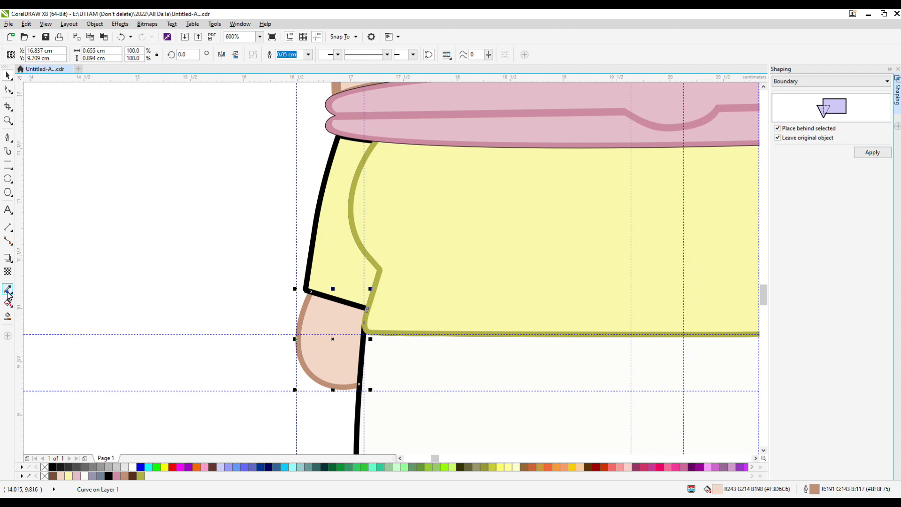
Sample the olive shirt outline with the colour eyedropper and apply it to both sleeves' outlines.
click(8, 290)
click(378, 305)
click(334, 296)
scroll(334, 296, down, 2)
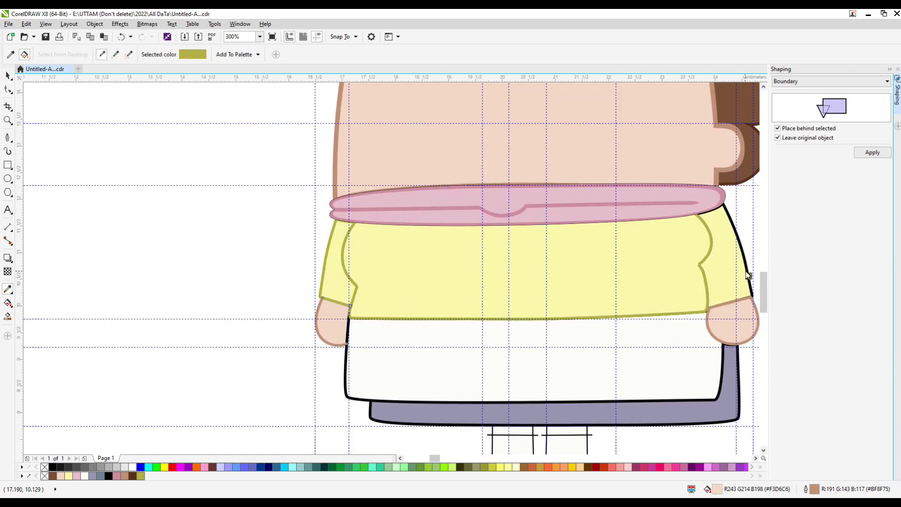
click(7, 76)
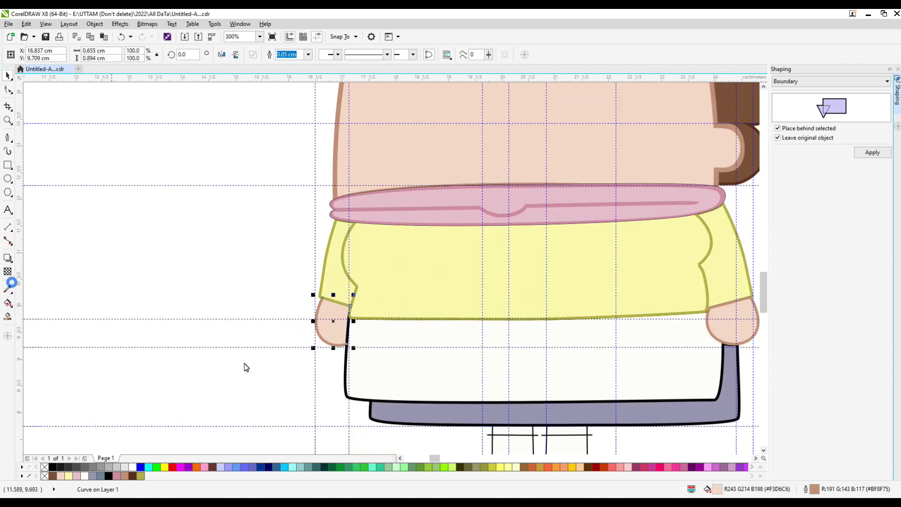
Recolour the white skirt panel's outline to light gray, R179 G179 B179, using a colour sampled from the palette.
click(346, 378)
double_click(814, 489)
drag(428, 153, 576, 173)
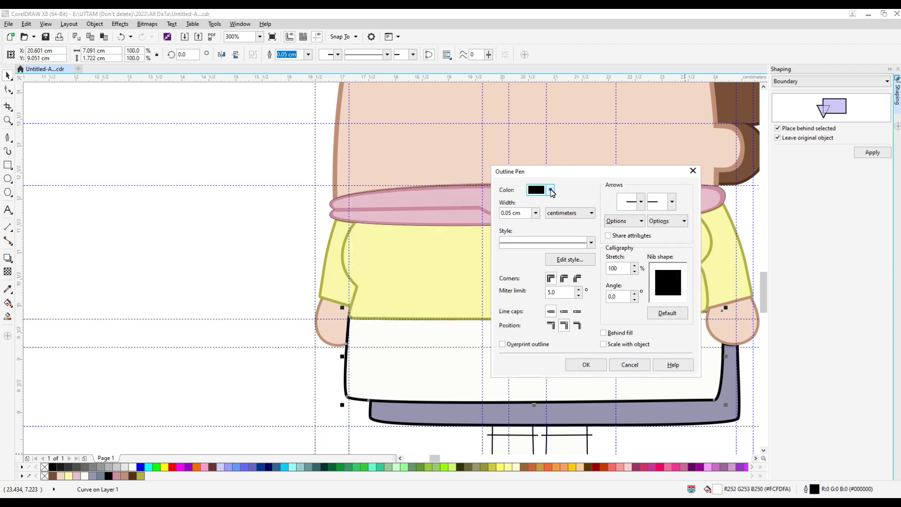
click(550, 189)
click(565, 216)
click(108, 467)
click(586, 364)
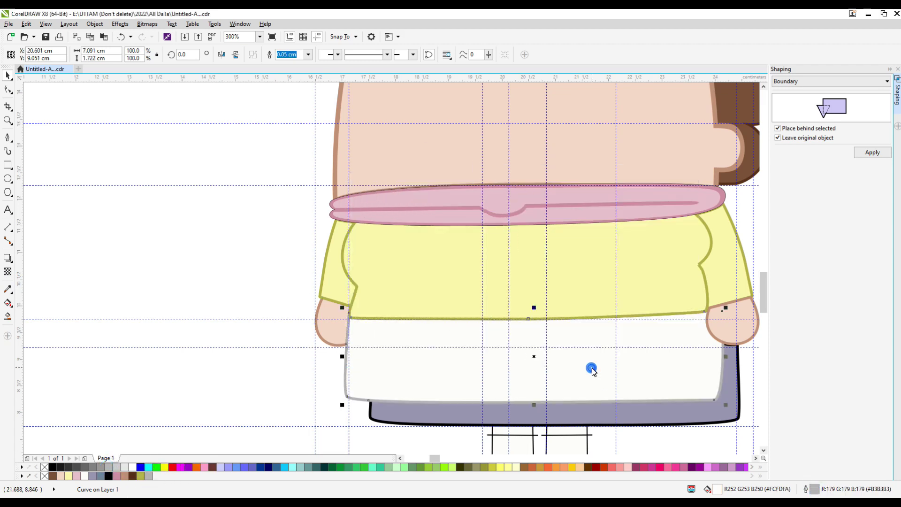
Set the right foot's outline width to 0.05 cm.
scroll(669, 403, down, 2)
scroll(501, 389, up, 2)
click(501, 388)
click(309, 55)
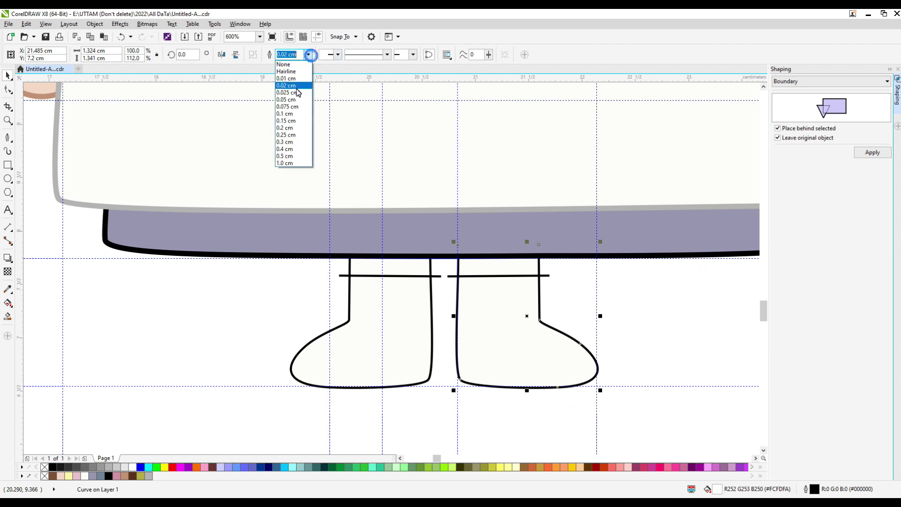
click(296, 92)
click(308, 54)
click(289, 109)
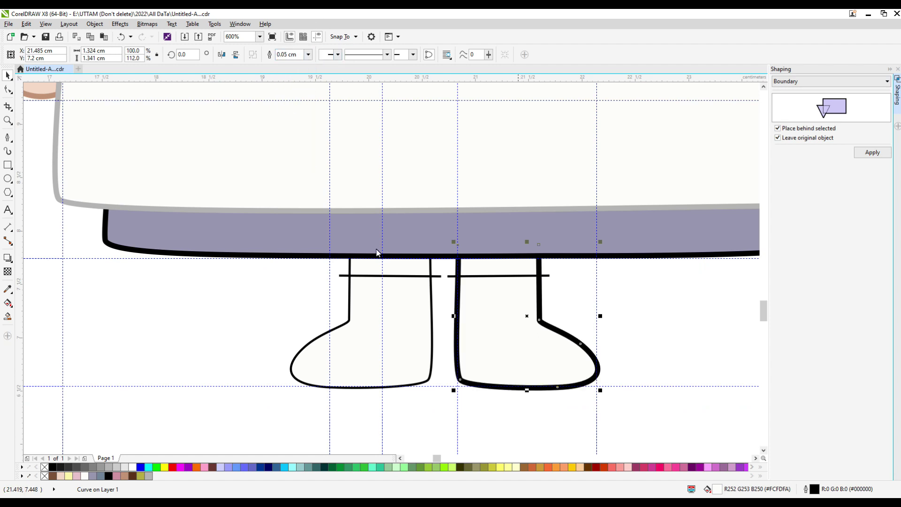
Duplicate the right foot's horizontal cross line slightly below the original and select both lines.
click(491, 276)
scroll(490, 277, up, 1)
drag(490, 277, 506, 304)
right_click(489, 293)
shift+click(491, 276)
Use Smart Fill with blue-gray and no outline on the right leg areas above and between the two cross lines.
click(7, 317)
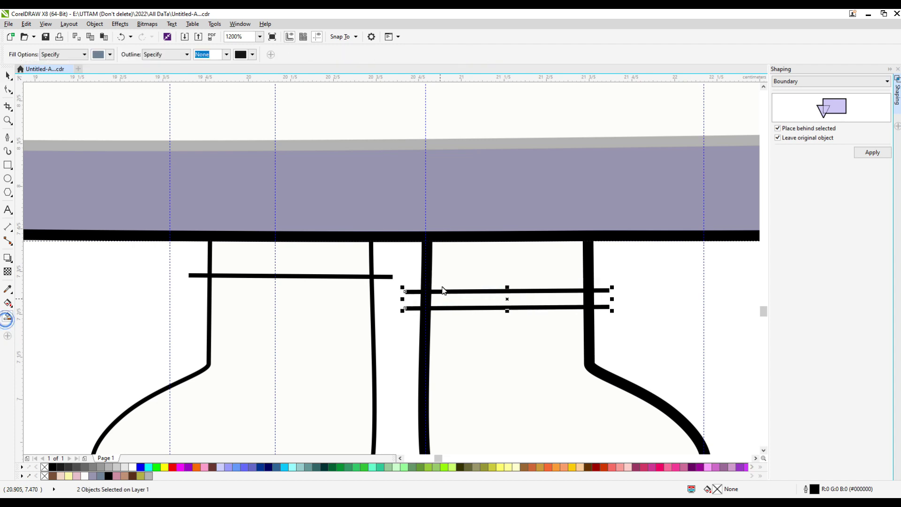
click(449, 278)
click(450, 299)
Delete the two horizontal cross lines over the right leg.
key(space)
click(607, 291)
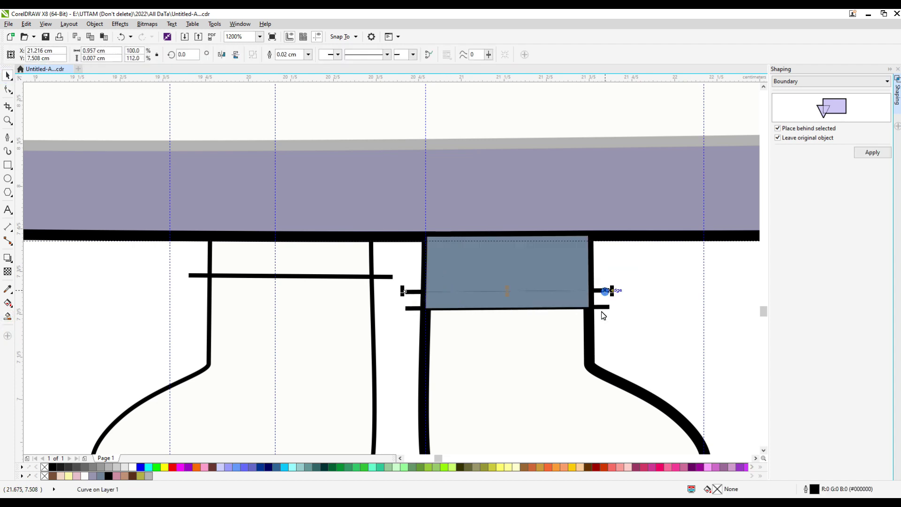
shift+click(604, 308)
right_click(604, 307)
click(645, 176)
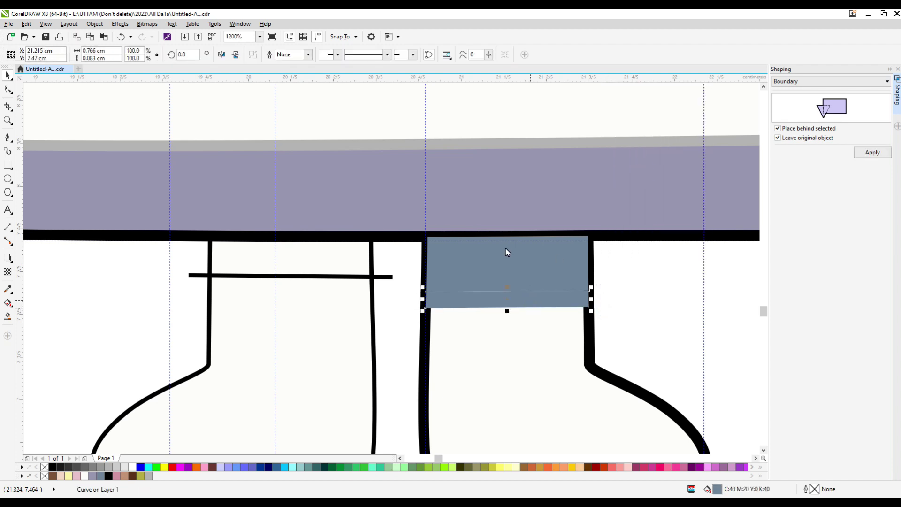
Fill the right leg's narrow band black and the area above it with the skin colour R243 G214 B198.
click(285, 54)
click(109, 475)
click(61, 475)
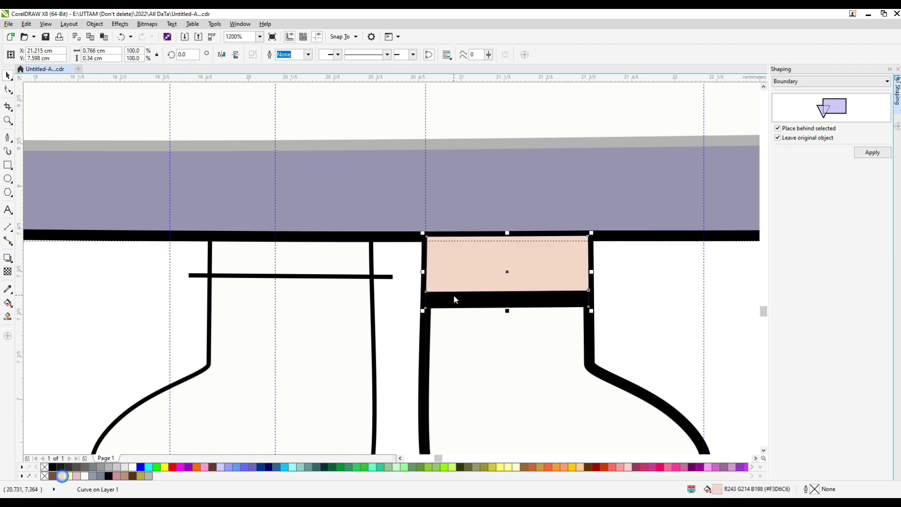
scroll(453, 296, down, 2)
click(432, 381)
scroll(462, 288, up, 2)
click(463, 290)
shift+click(462, 325)
click(526, 303)
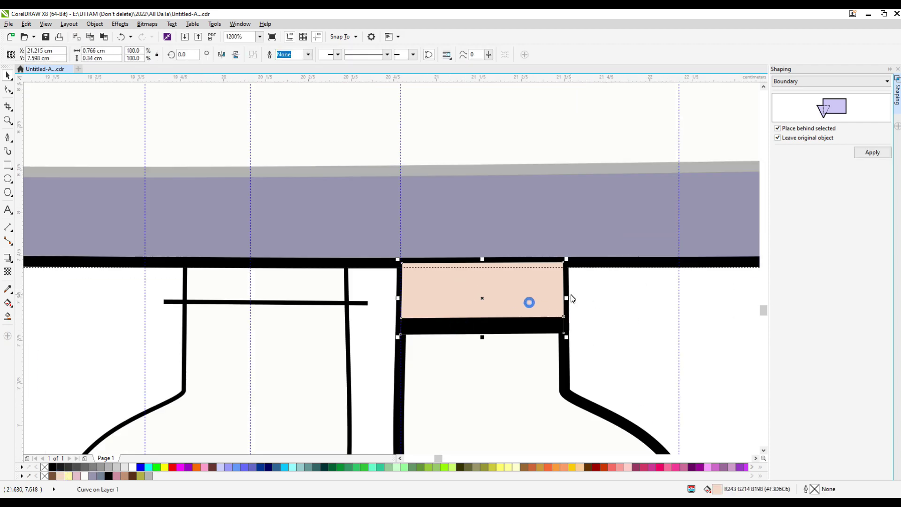
Group the right foot outline with its band and skin area, and order the group behind the purple skirt.
scroll(556, 305, up, 2)
scroll(555, 305, down, 4)
drag(436, 433, 649, 267)
click(423, 55)
right_click(488, 328)
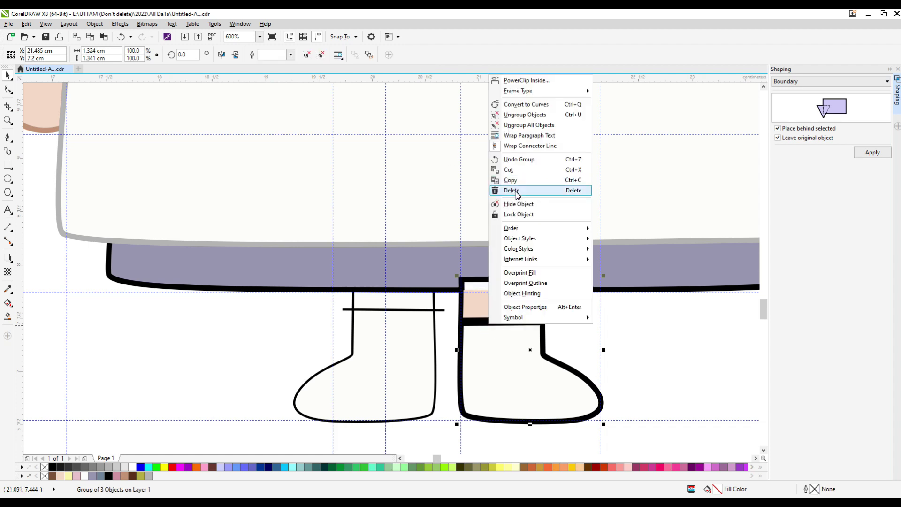
mouse_move(530, 228)
click(622, 284)
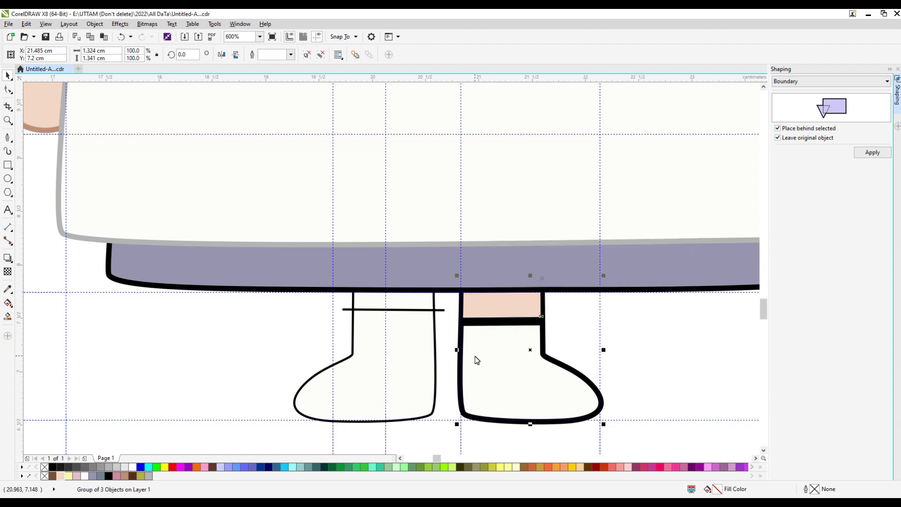
Place a horizontally mirrored copy of the right foot group as the left foot and delete the old left foot with its cross line.
click(221, 54)
drag(545, 350, 230, 370)
key(F3)
right_click(414, 324)
click(422, 185)
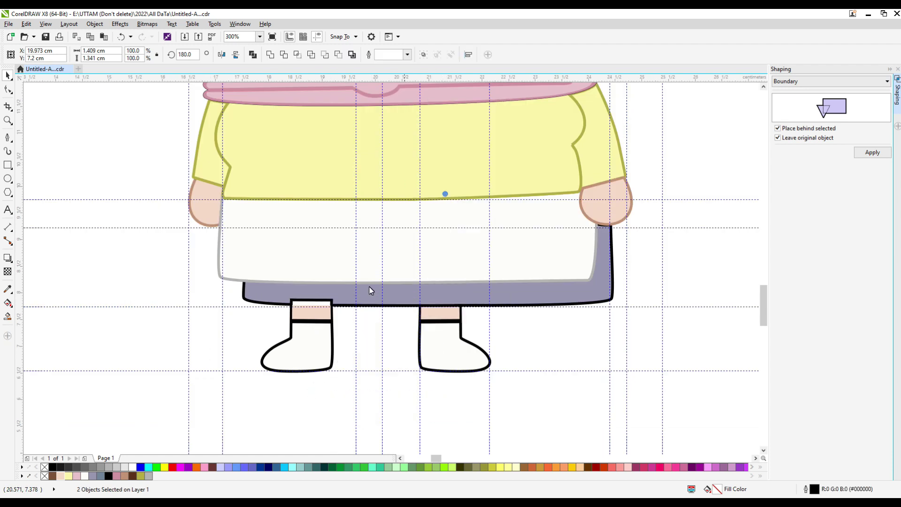
Move the mirrored left foot group close beside the right foot and order it behind the purple skirt.
click(327, 335)
ctrl+click(297, 344)
click(297, 344)
drag(297, 344, 372, 342)
right_click(372, 342)
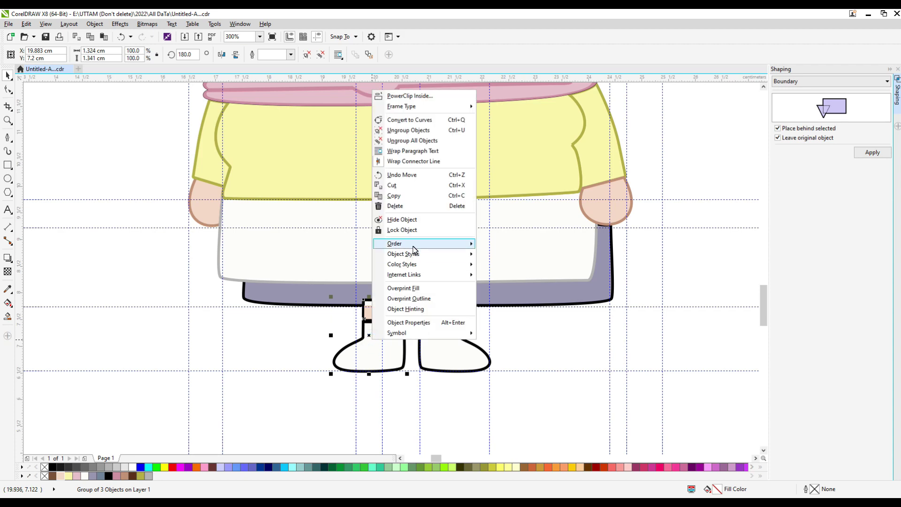
mouse_move(445, 243)
click(514, 283)
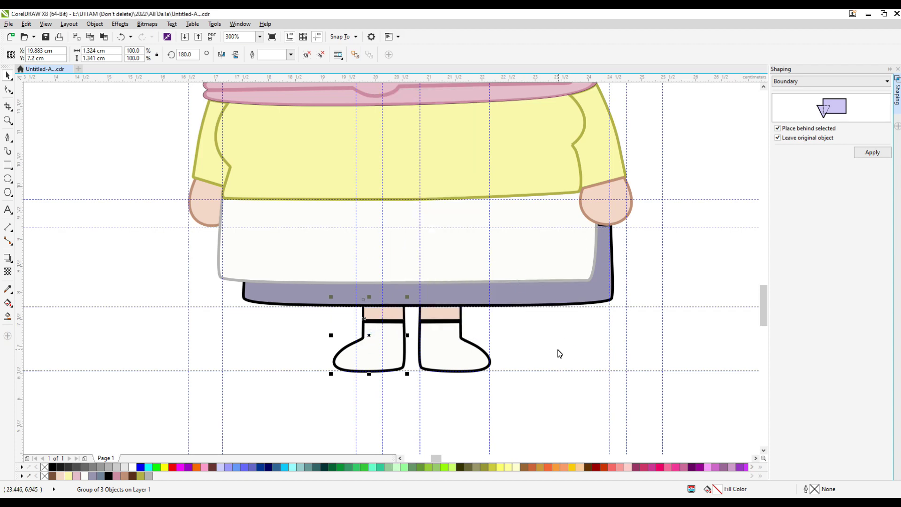
scroll(404, 388, up, 2)
ctrl+click(403, 371)
scroll(404, 369, up, 4)
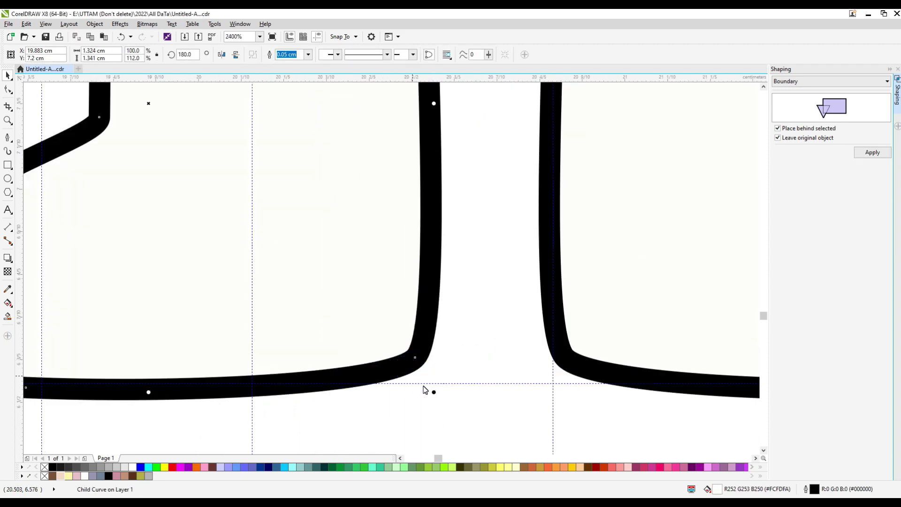
scroll(425, 389, down, 8)
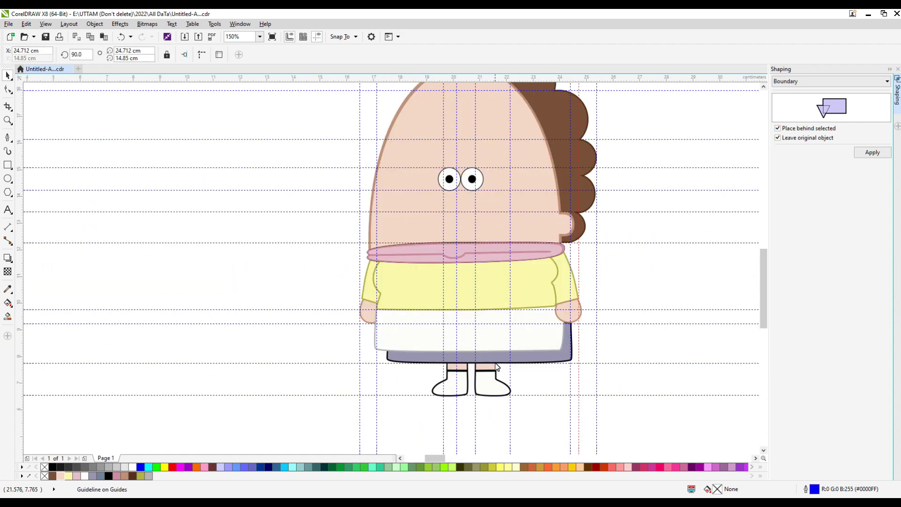
Darken the white skirt panel's outline to gray, R128 G128 B128.
click(471, 336)
scroll(465, 360, up, 2)
double_click(813, 490)
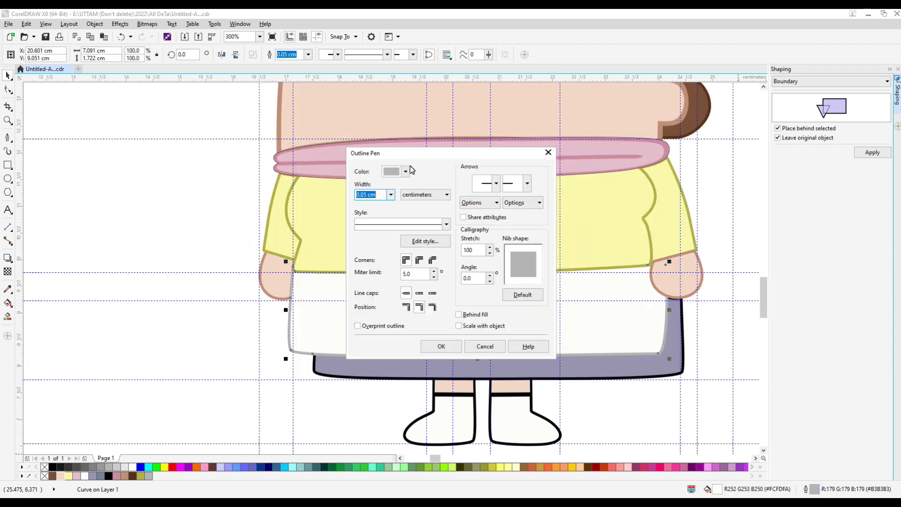
click(405, 171)
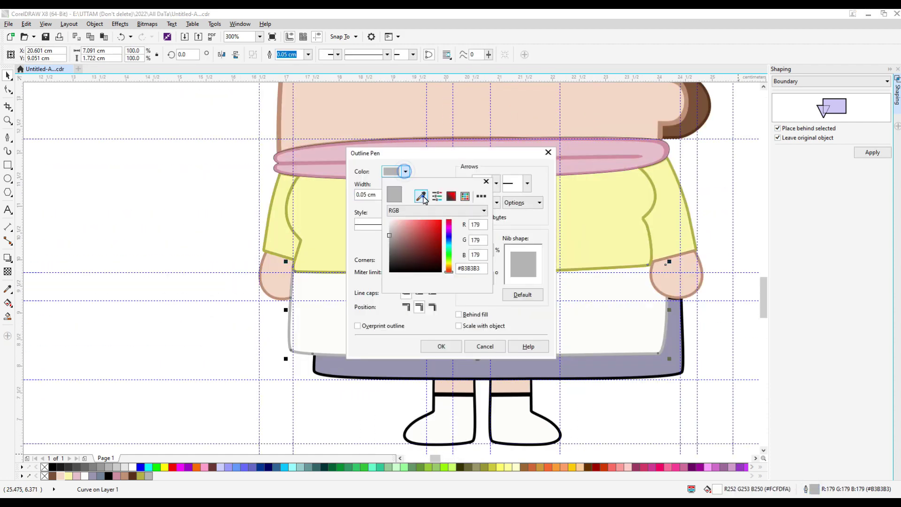
click(441, 347)
Recolour the purple skirt's outline to dark purple, R69 G63 B97, by sampling its fill and darkening the colour.
click(542, 380)
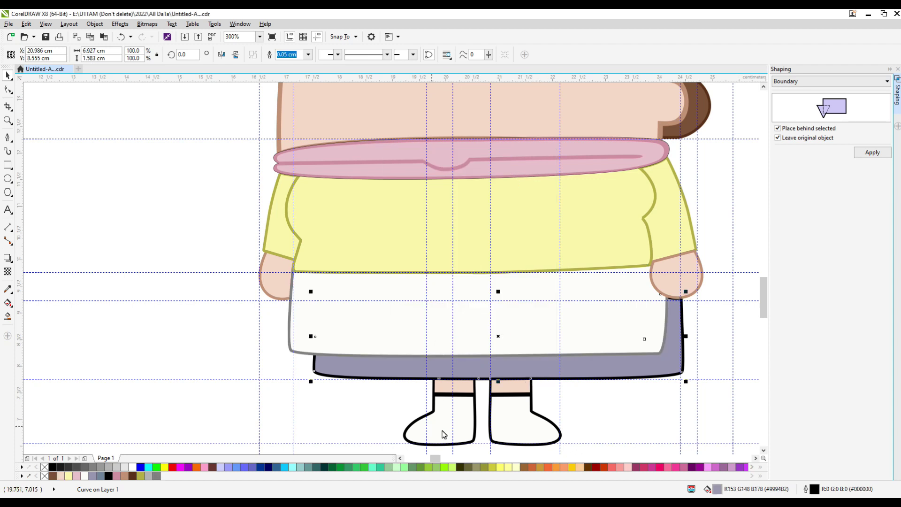
double_click(812, 491)
click(404, 172)
click(421, 196)
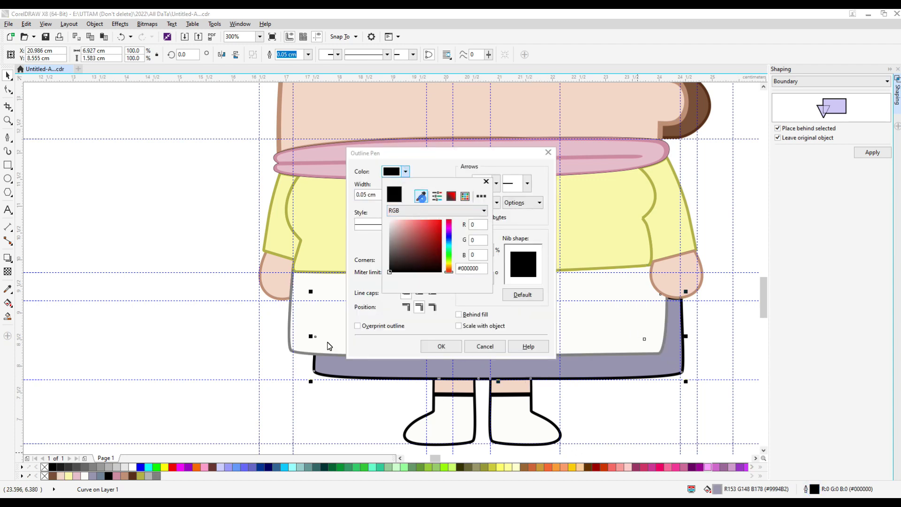
click(589, 362)
drag(405, 241, 406, 246)
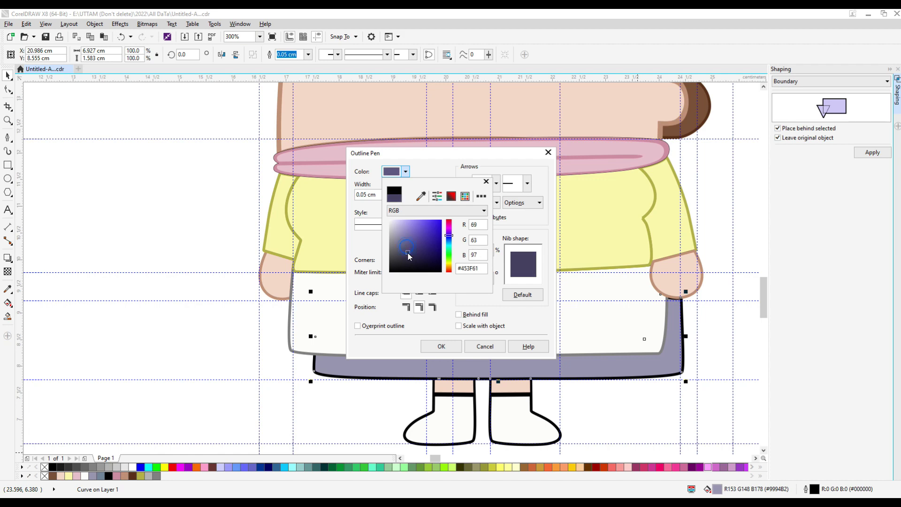
click(441, 346)
Reshape the purple skirt's upper edge nodes beneath the right hand so its top outline is hidden behind the hand.
click(233, 342)
scroll(701, 304, up, 4)
double_click(713, 301)
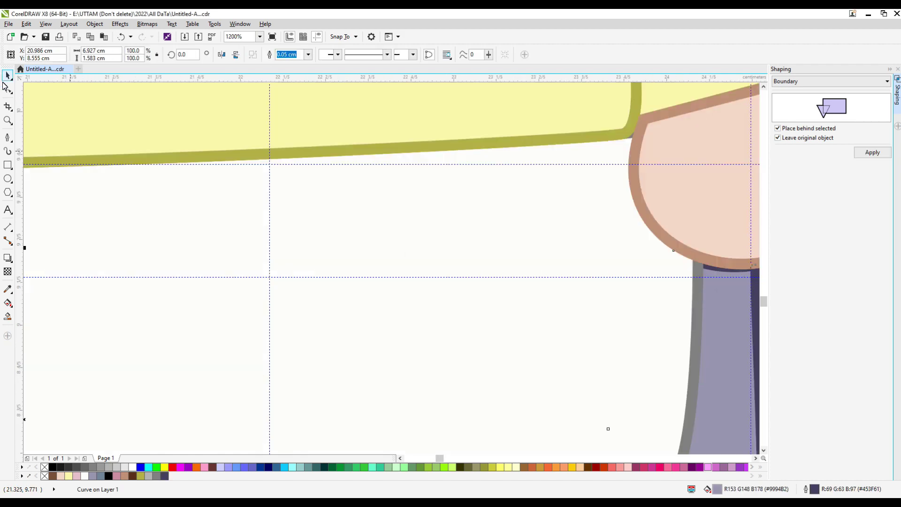
scroll(264, 237, down, 2)
scroll(385, 257, up, 1)
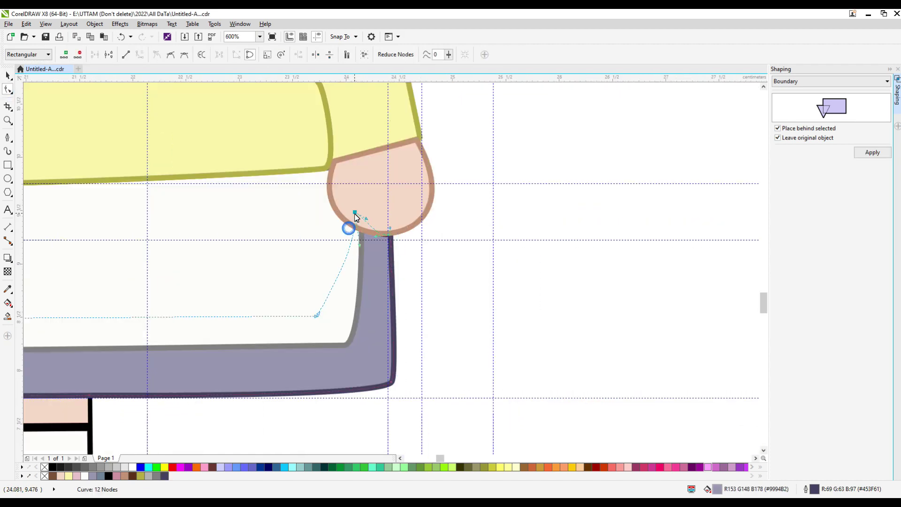
scroll(389, 234, up, 2)
drag(394, 226, 380, 209)
scroll(523, 281, down, 2)
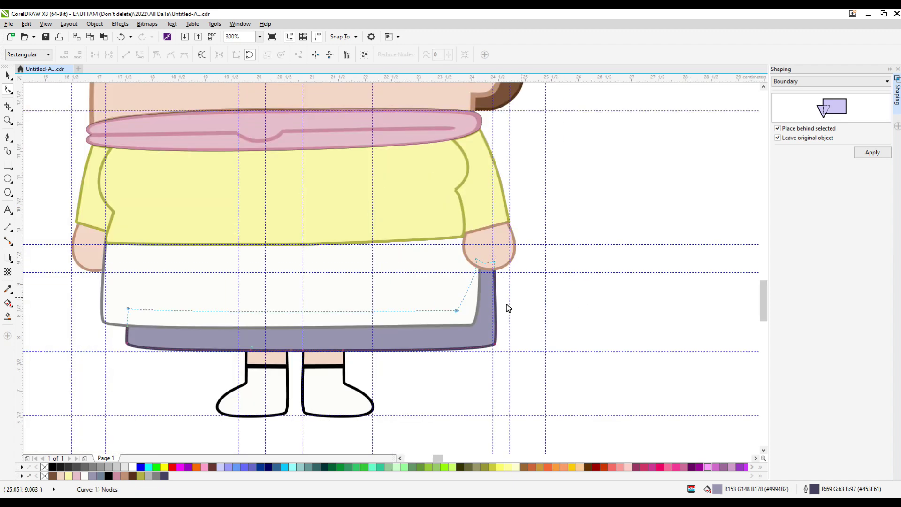
scroll(450, 237, up, 3)
click(552, 238)
click(535, 258)
scroll(535, 259, down, 2)
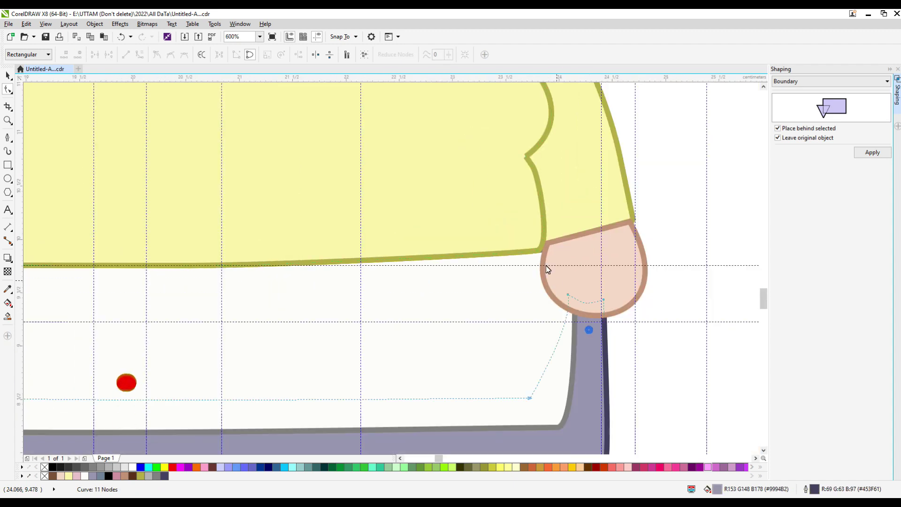
Try to move the white skirt panel's upper node beside the right hand so its gray outline tucks under the blouse edge.
scroll(535, 259, up, 2)
scroll(531, 266, down, 1)
scroll(540, 254, up, 1)
click(539, 249)
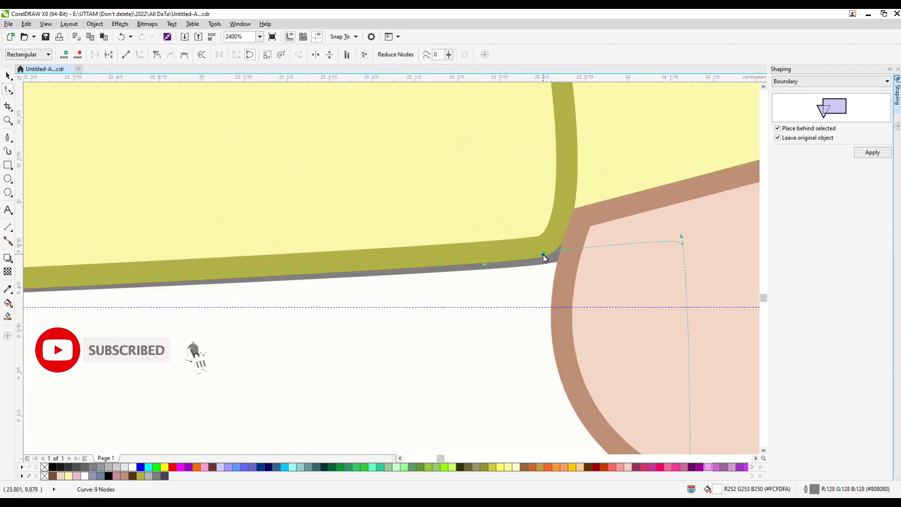
scroll(544, 261, down, 4)
scroll(538, 261, up, 2)
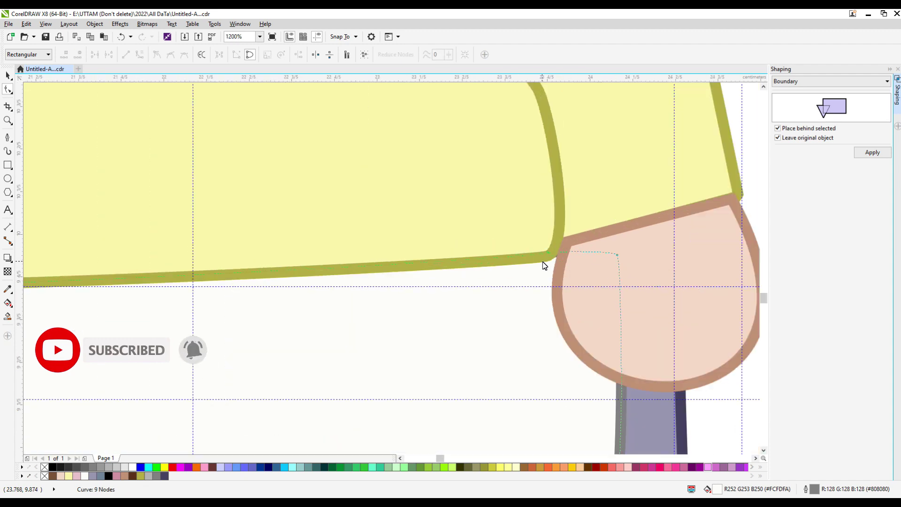
scroll(550, 262, down, 2)
key(space)
click(384, 302)
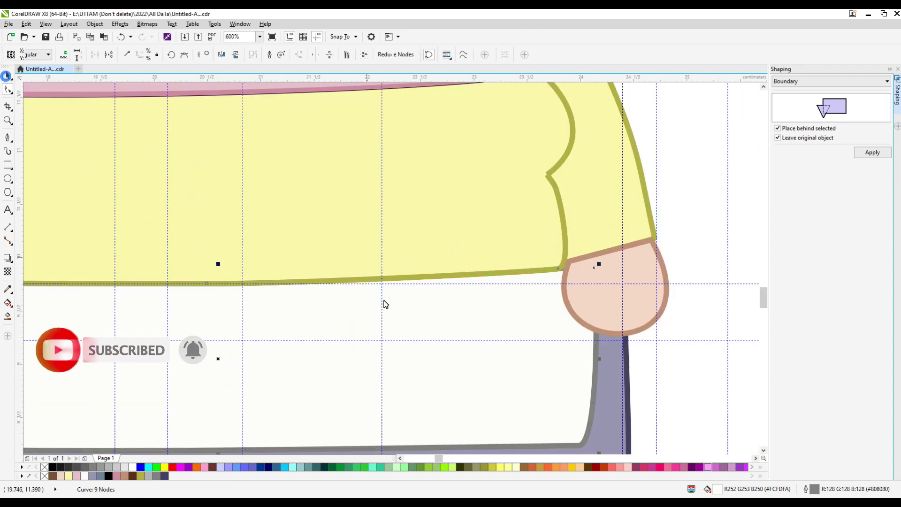
scroll(519, 288, down, 2)
scroll(578, 294, up, 4)
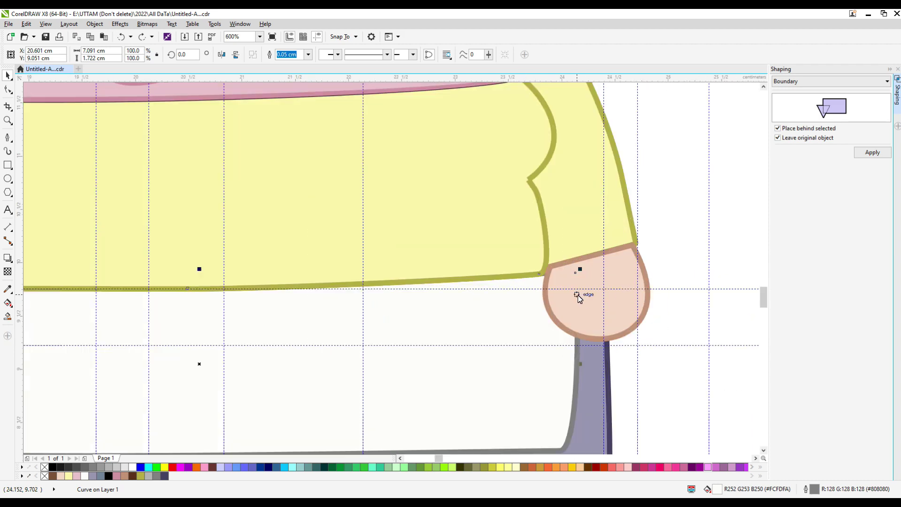
scroll(543, 288, down, 2)
scroll(425, 275, down, 2)
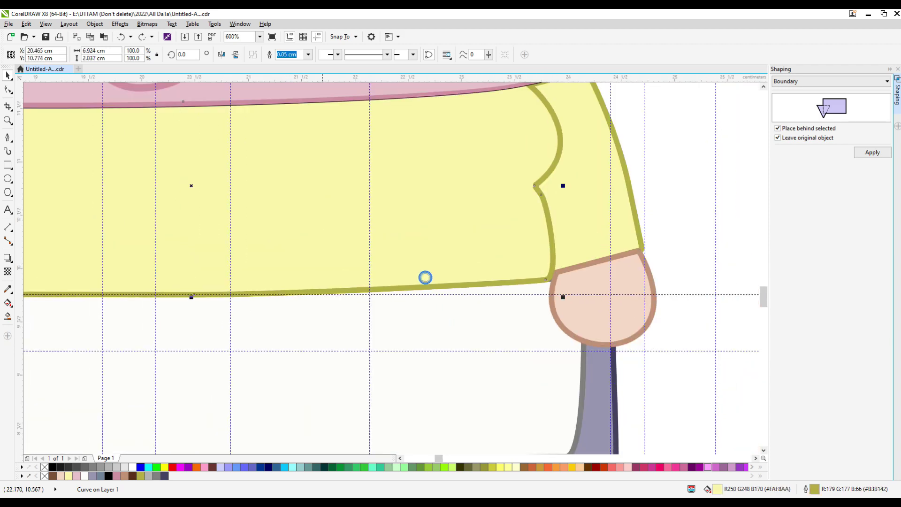
Adjust the nodes where the yellow blouse's lower corner meets the right hand so they cover the gray outline gap.
key(F10)
scroll(558, 279, up, 3)
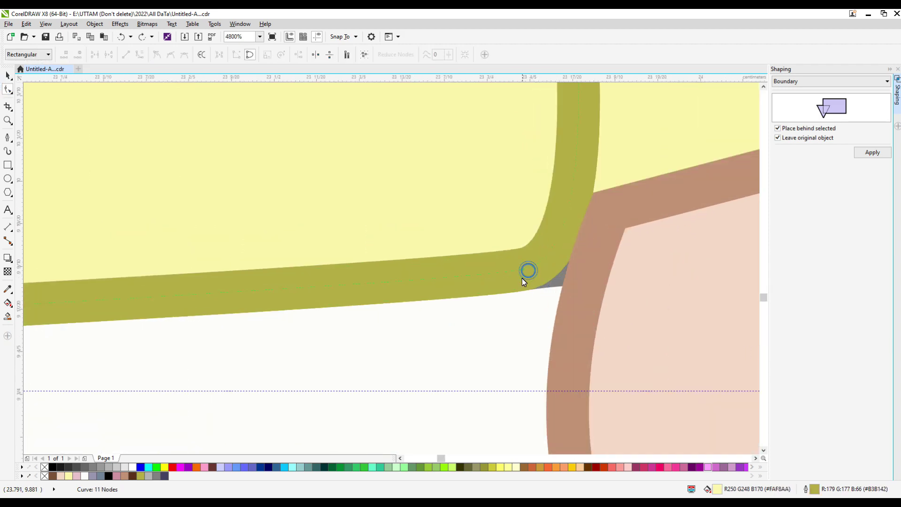
scroll(523, 279, down, 2)
scroll(543, 276, up, 1)
click(569, 276)
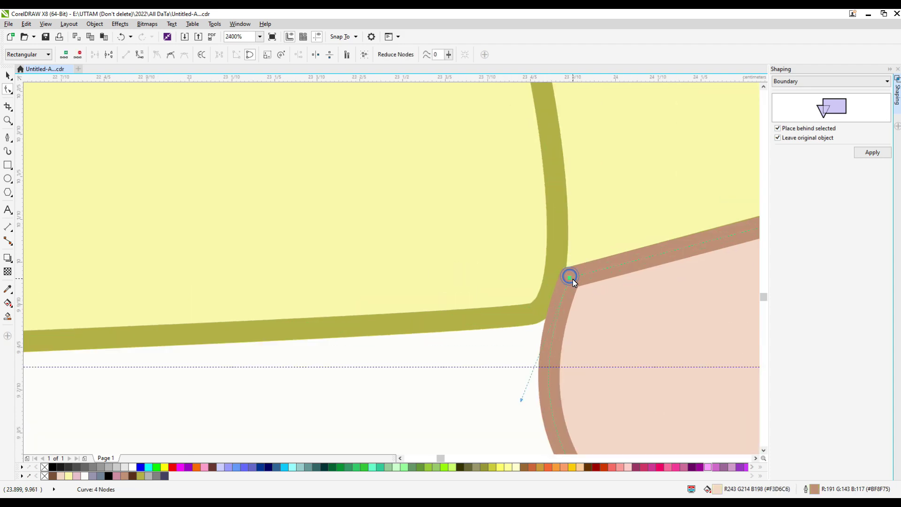
drag(572, 279, 570, 275)
scroll(585, 281, down, 3)
click(464, 250)
scroll(586, 280, down, 2)
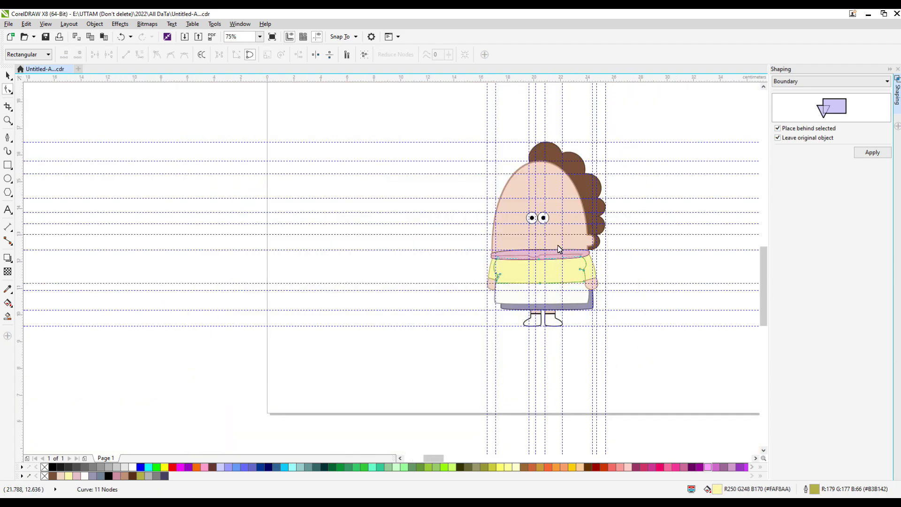
scroll(559, 251, up, 2)
scroll(565, 306, down, 1)
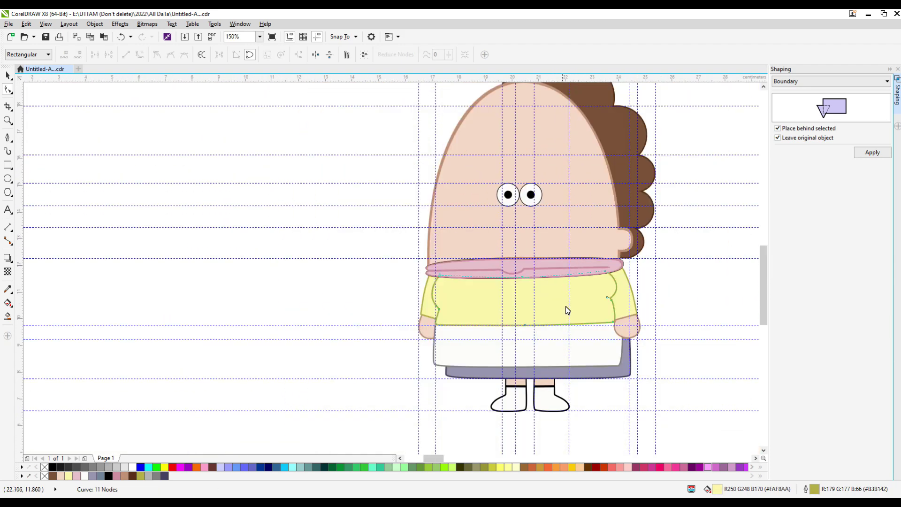
scroll(374, 342, up, 1)
scroll(301, 265, up, 2)
scroll(288, 280, down, 4)
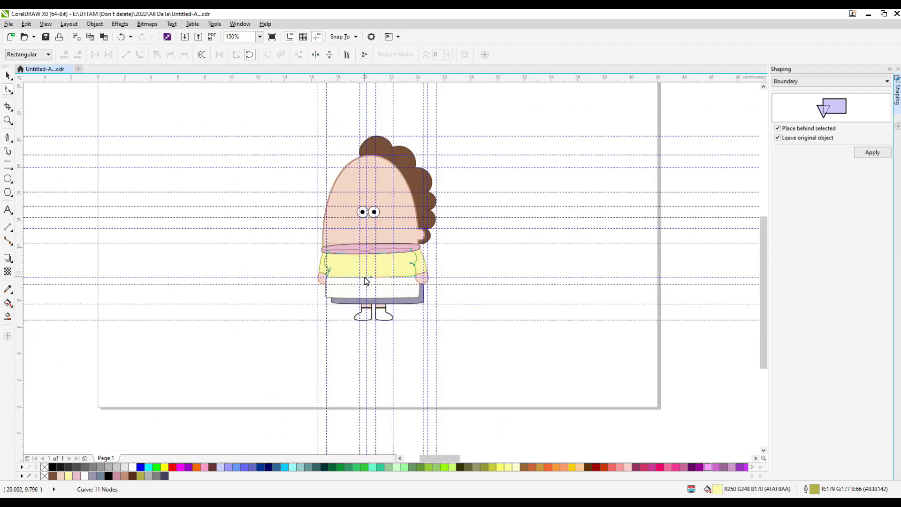
key(space)
click(557, 189)
Select both feet, sample the gray of the white panel's outline, and apply it to the left foot's outline and band.
scroll(375, 368, up, 1)
scroll(376, 368, up, 2)
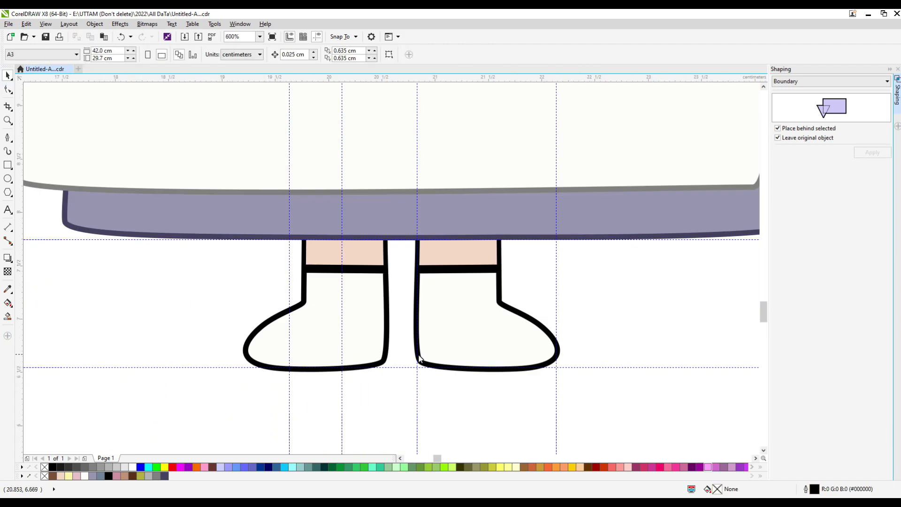
click(413, 359)
shift+click(387, 349)
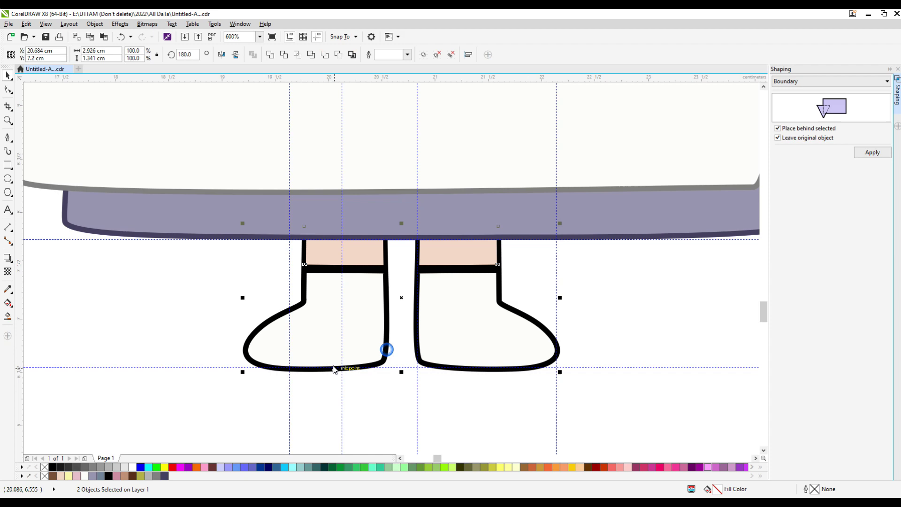
click(6, 289)
click(354, 190)
scroll(313, 270, up, 1)
click(297, 279)
click(327, 275)
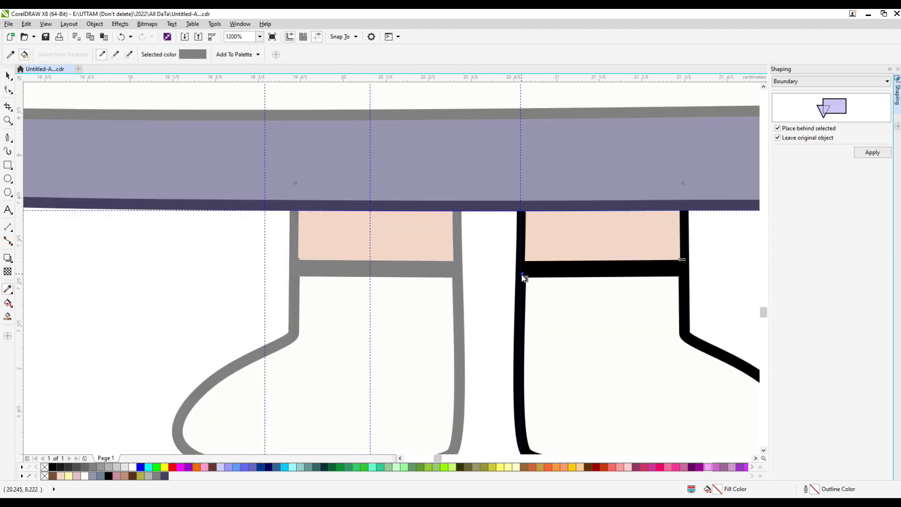
Apply the sampled gray to the right foot's band and outline, and deselect the feet.
click(523, 277)
click(519, 298)
scroll(521, 305, down, 2)
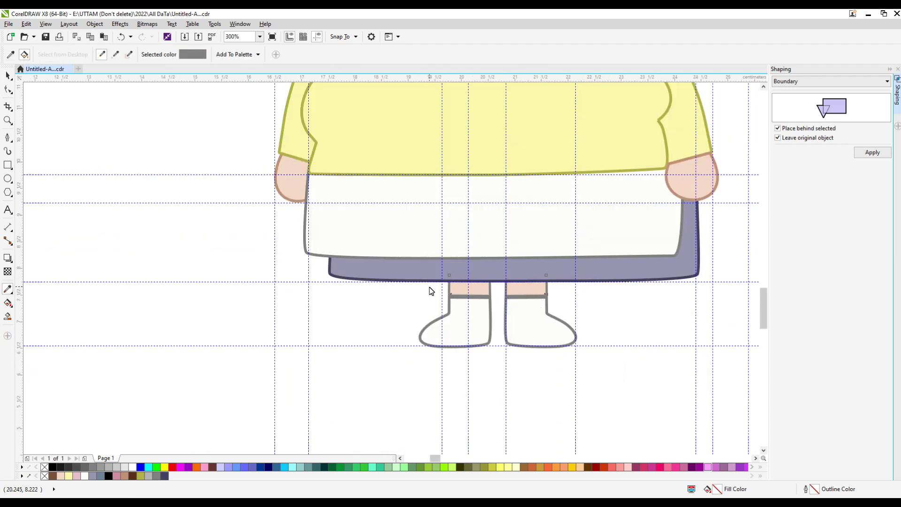
scroll(431, 291, down, 1)
click(7, 77)
scroll(329, 314, down, 2)
scroll(359, 253, up, 2)
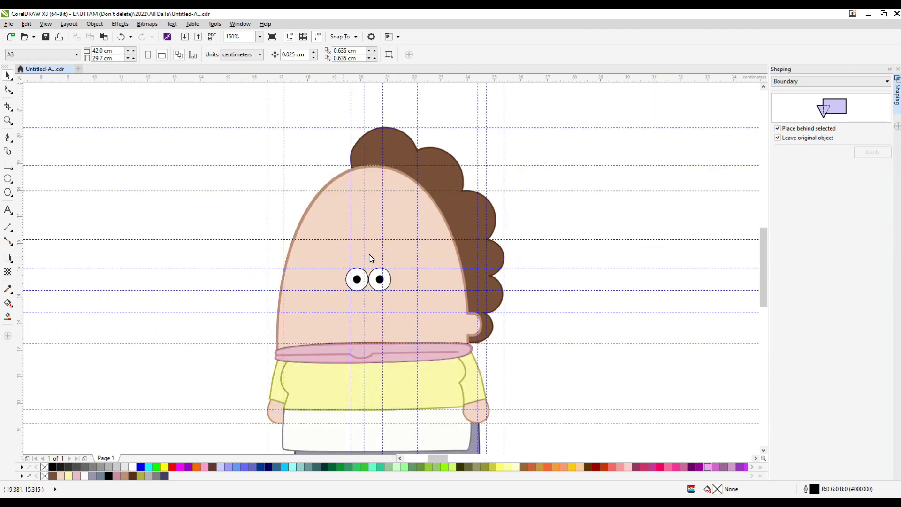
Create a boundary curve around the brown hair and enlarge it past the hair edge to about 6.07 × 8.32 cm.
scroll(462, 215, up, 1)
click(462, 215)
scroll(505, 207, down, 1)
click(870, 159)
drag(527, 340, 534, 348)
scroll(491, 195, up, 1)
drag(506, 174, 511, 175)
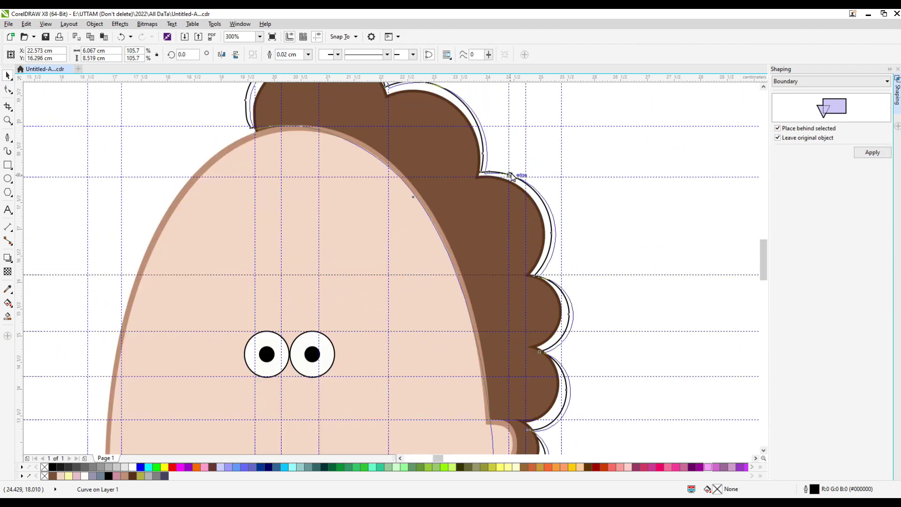
scroll(565, 204, down, 1)
scroll(535, 351, up, 1)
drag(440, 346, 442, 339)
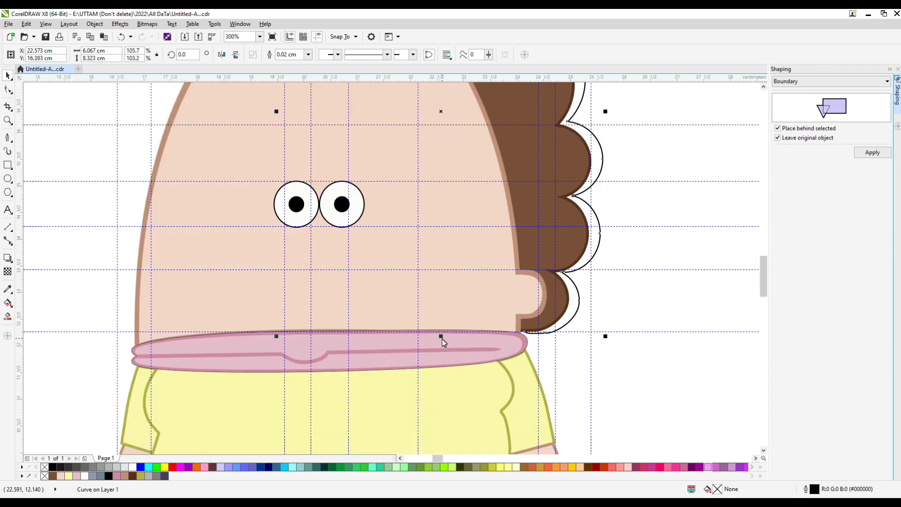
Create a boundary curve behind the face and scale it outward to about 7.94 × 7.19 cm.
scroll(606, 144, down, 2)
click(551, 176)
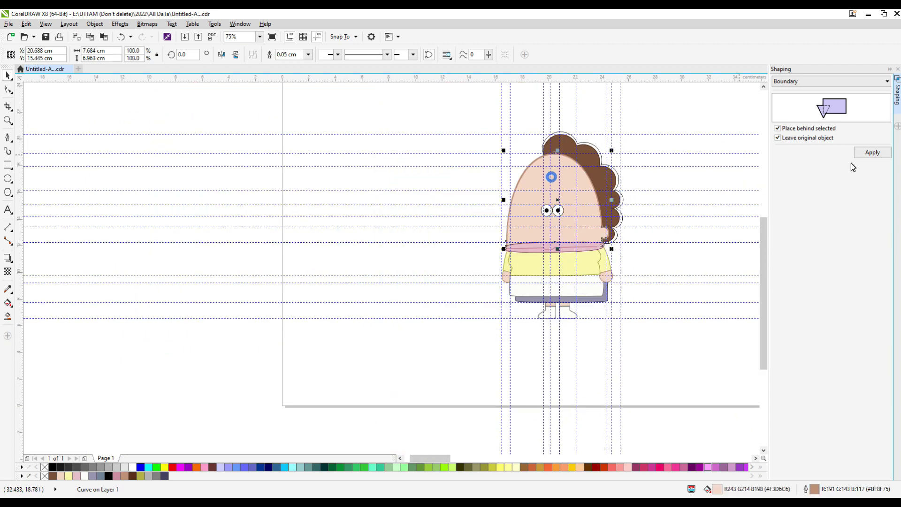
click(865, 153)
scroll(599, 266, up, 1)
drag(624, 241, 632, 248)
scroll(555, 244, down, 1)
scroll(558, 302, up, 1)
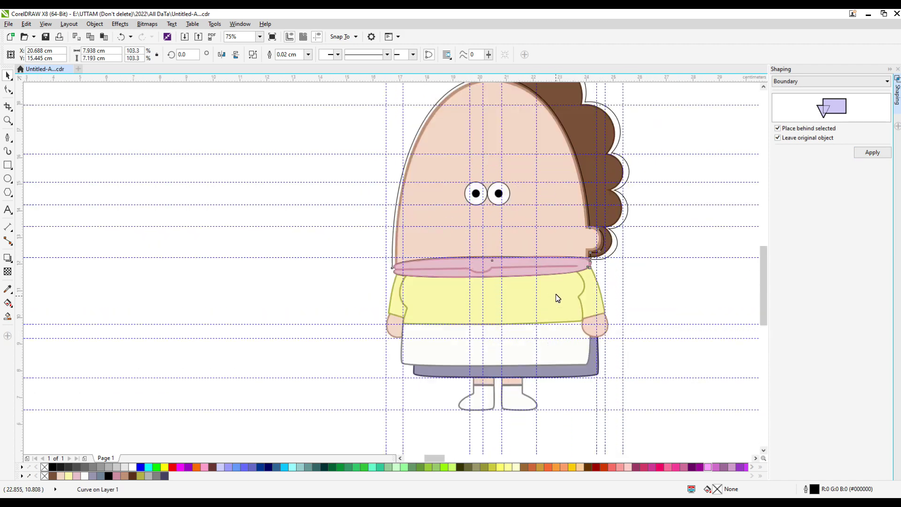
Create a boundary curve around the pink collar, widen it to about 7.67 cm and stretch it slightly in height.
click(580, 261)
click(875, 156)
scroll(407, 261, up, 2)
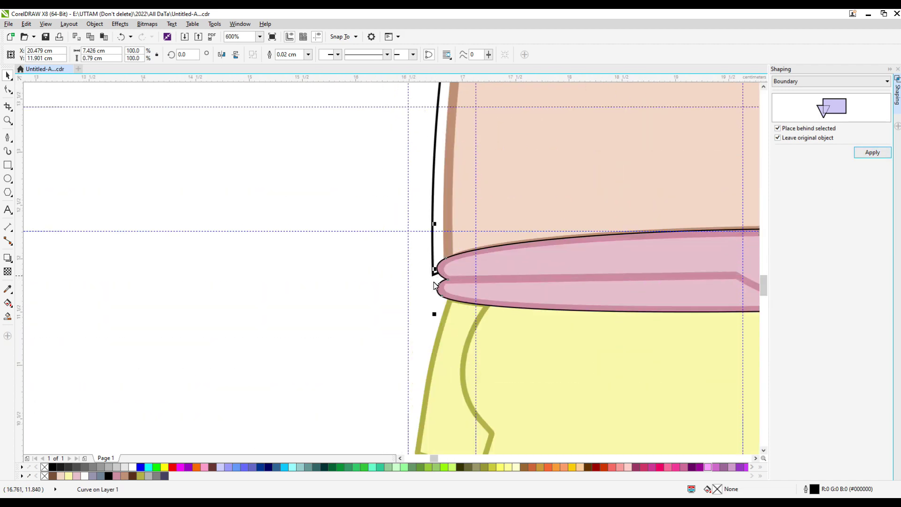
drag(435, 271, 423, 272)
scroll(376, 250, down, 1)
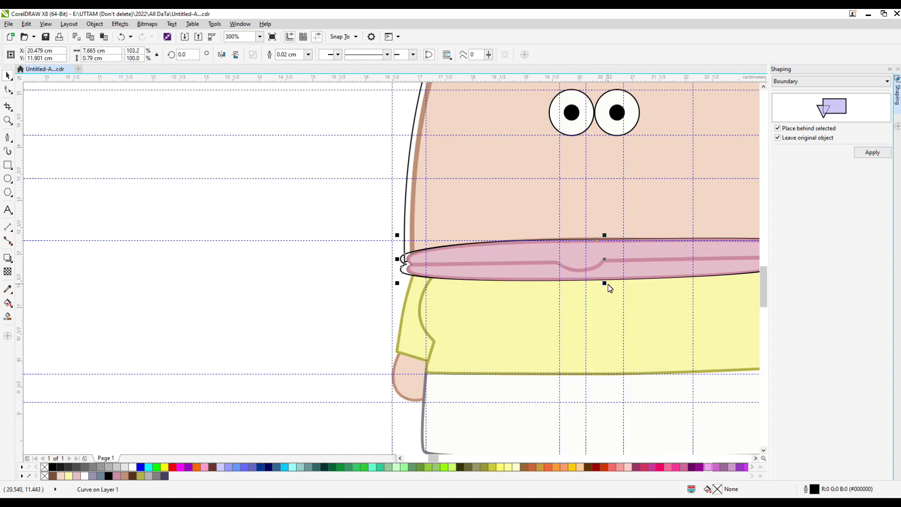
drag(605, 283, 606, 288)
Create a joint boundary curve for the left sleeve and hand and enlarge it to about 0.93 × 2.50 cm.
click(410, 313)
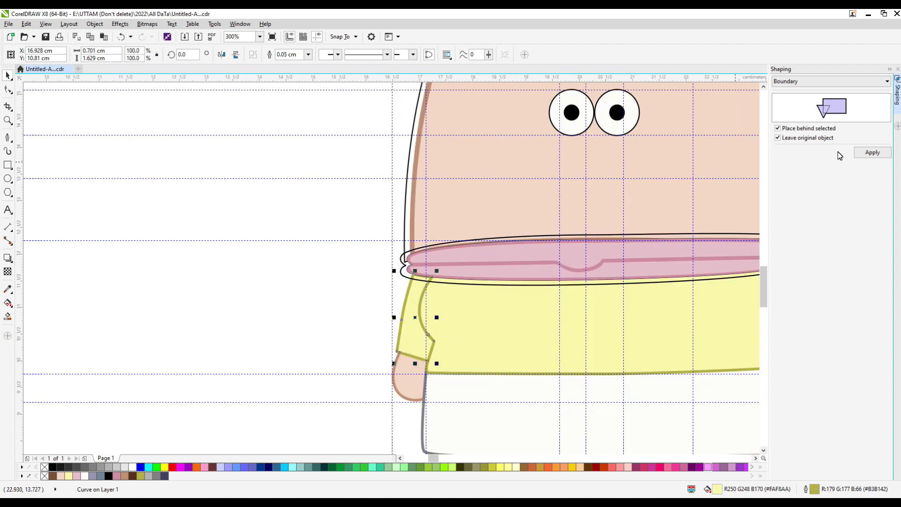
shift+click(412, 374)
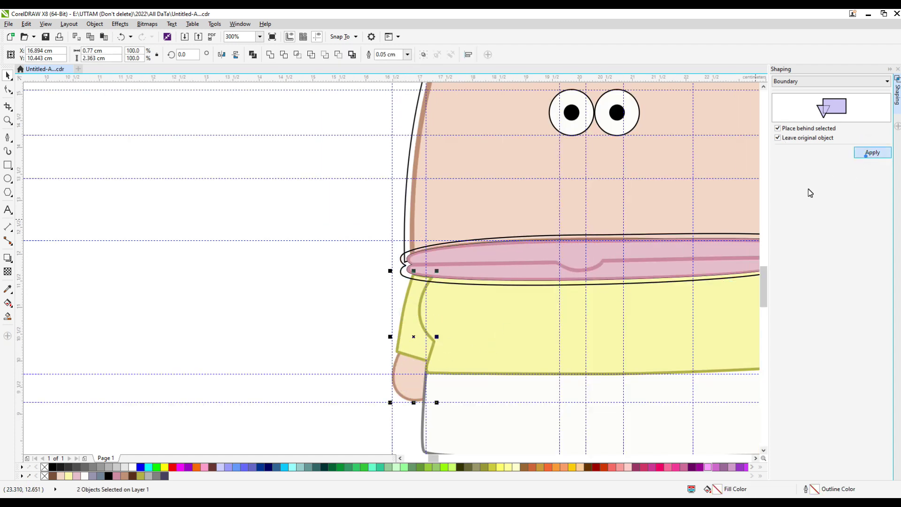
drag(389, 336, 381, 336)
drag(409, 402, 408, 409)
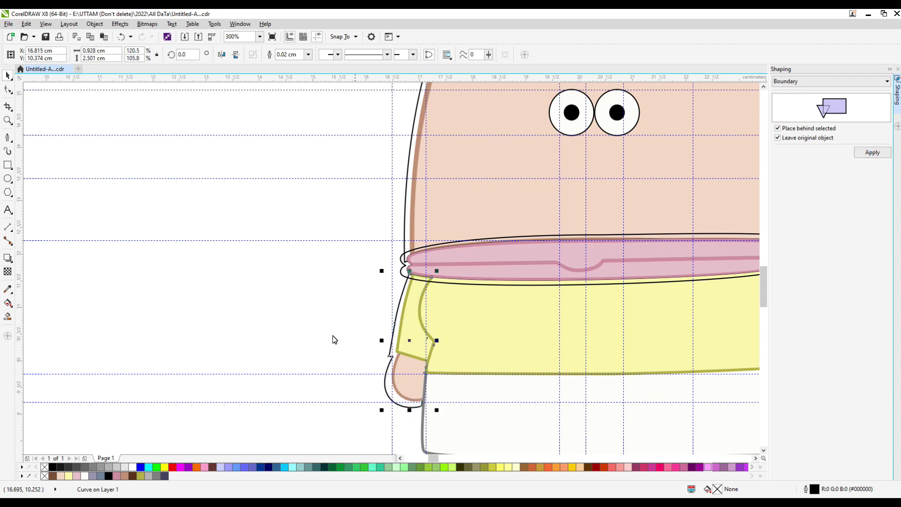
Create a boundary curve for the white skirt panel, widen it on both sides to about 7.55 cm and extend it downward.
scroll(334, 336, down, 2)
scroll(357, 346, up, 2)
click(374, 378)
click(868, 150)
scroll(481, 257, down, 2)
scroll(530, 309, up, 1)
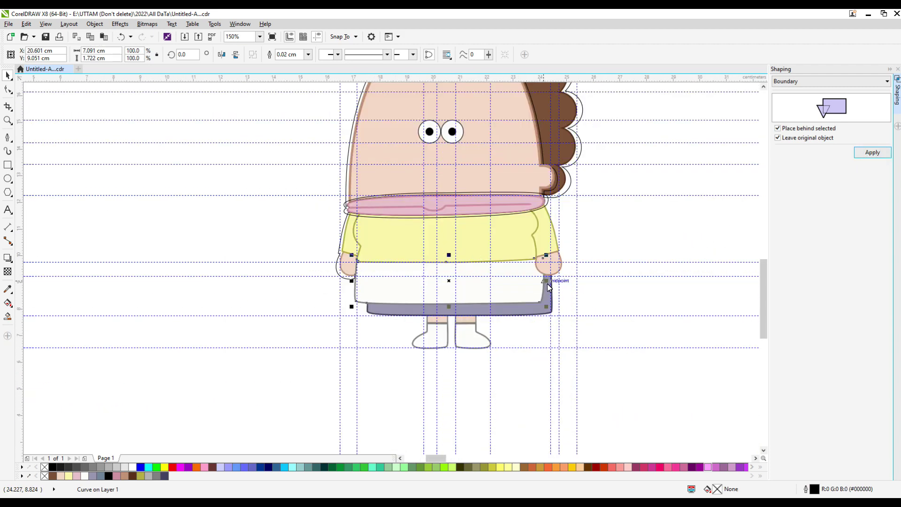
drag(549, 287, 557, 282)
scroll(440, 323, up, 1)
drag(251, 241, 257, 241)
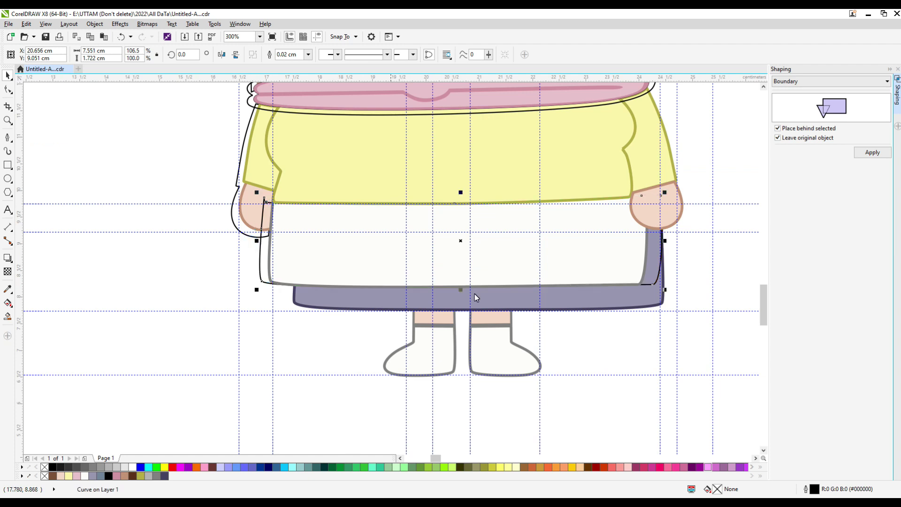
drag(460, 290, 478, 320)
Create a boundary curve for the purple skirt and enlarge it to about 7.16 × 1.87 cm.
click(440, 301)
click(871, 154)
drag(293, 273, 287, 274)
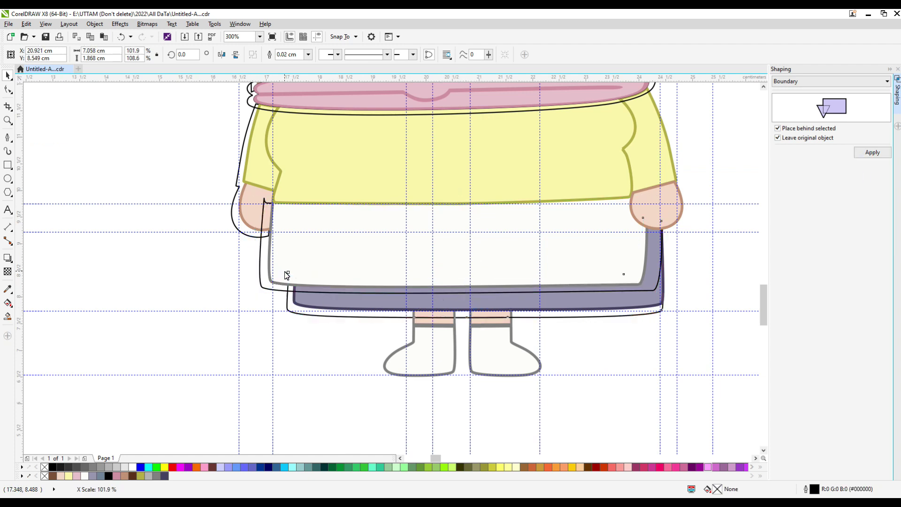
scroll(665, 265, up, 1)
drag(666, 269, 676, 273)
scroll(676, 272, down, 2)
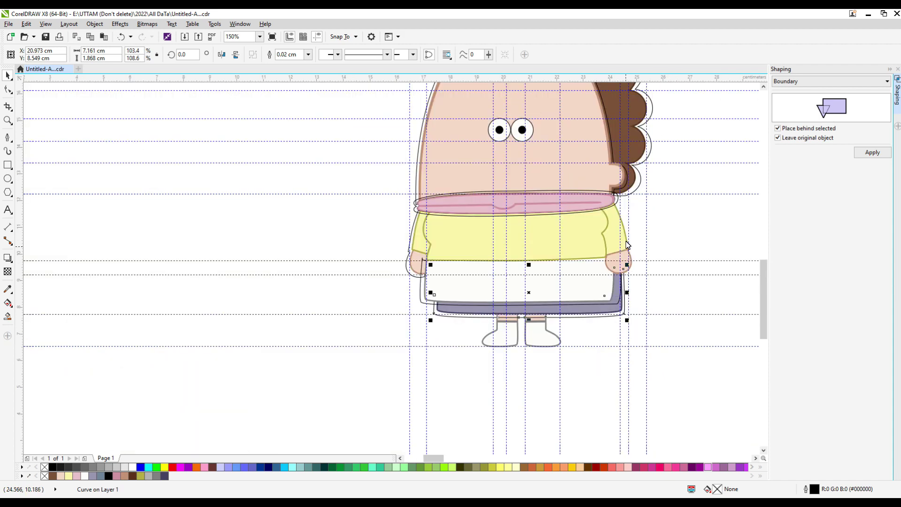
Create a joint boundary curve for the right sleeve and hand and enlarge it to about 1.42 × 2.81 cm.
scroll(630, 244, up, 1)
click(631, 276)
click(607, 217)
shift+click(609, 288)
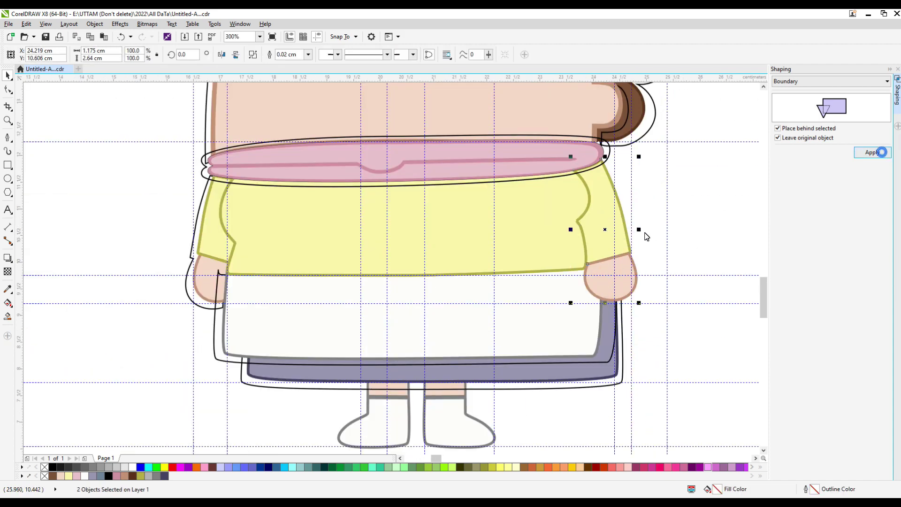
click(872, 152)
drag(638, 230, 647, 229)
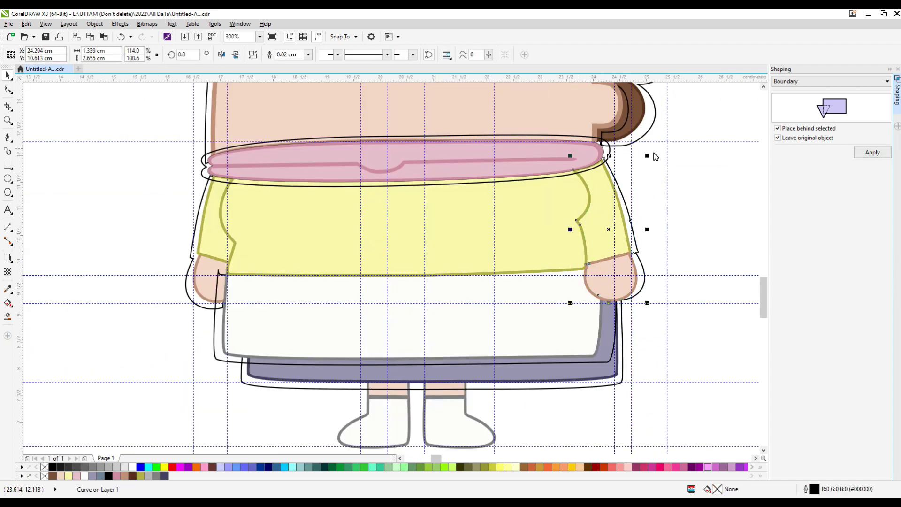
drag(570, 303, 566, 313)
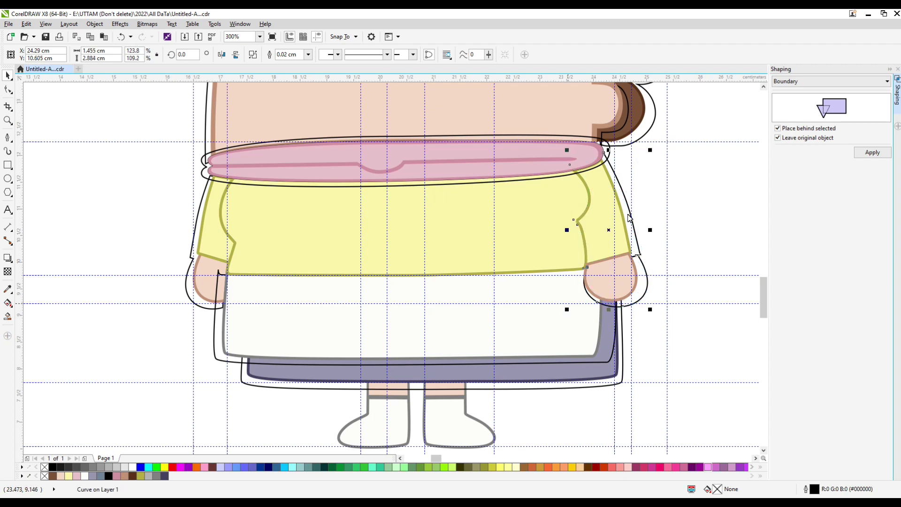
scroll(646, 310, up, 1)
scroll(587, 312, down, 2)
scroll(595, 227, up, 2)
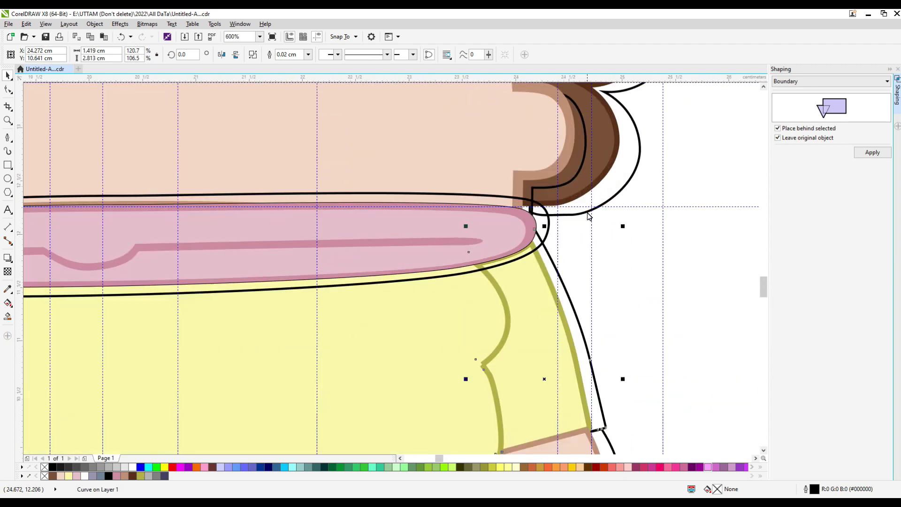
Weld the right arm's boundary curve to the hair's boundary curve.
shift+click(589, 213)
click(270, 55)
scroll(579, 178, down, 2)
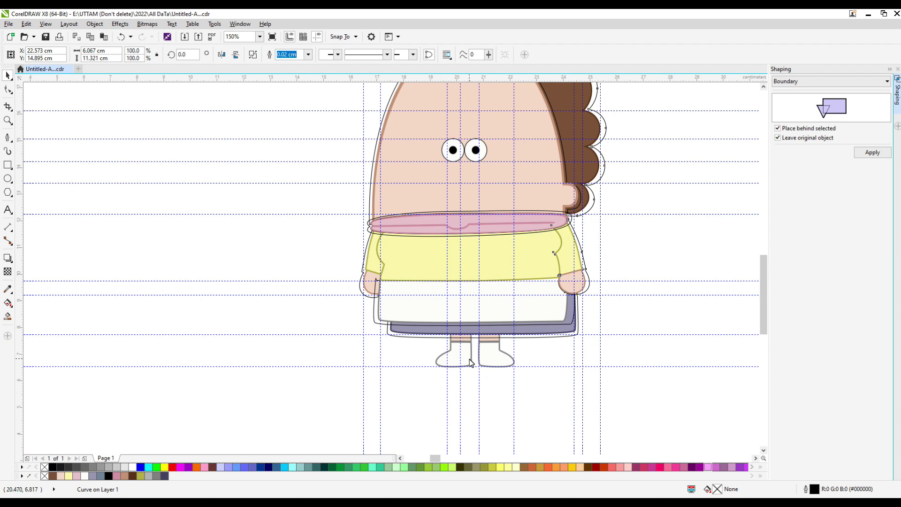
Enlarge the left foot's outline curve to about 1.58 × 1.66 cm and place a mirrored copy around the right foot.
scroll(469, 359, up, 2)
click(469, 358)
shift+click(536, 358)
click(452, 335)
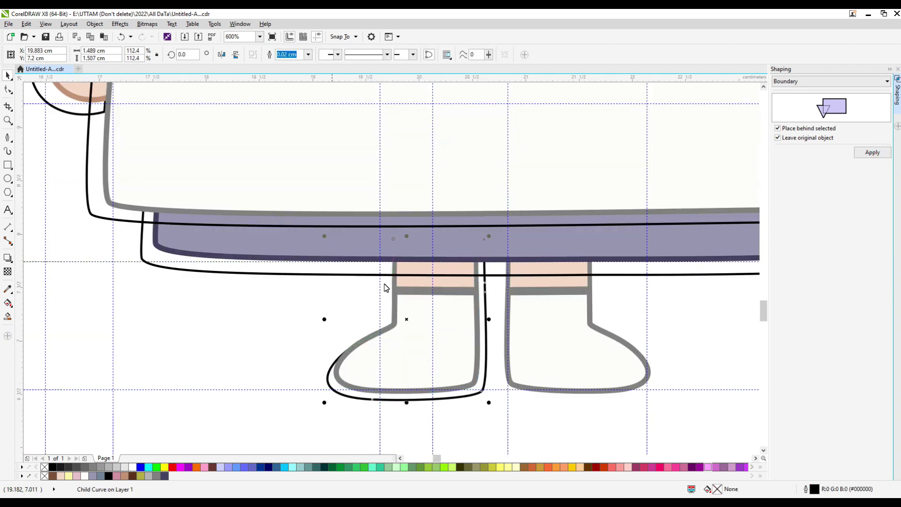
drag(405, 235, 403, 216)
drag(323, 311, 314, 311)
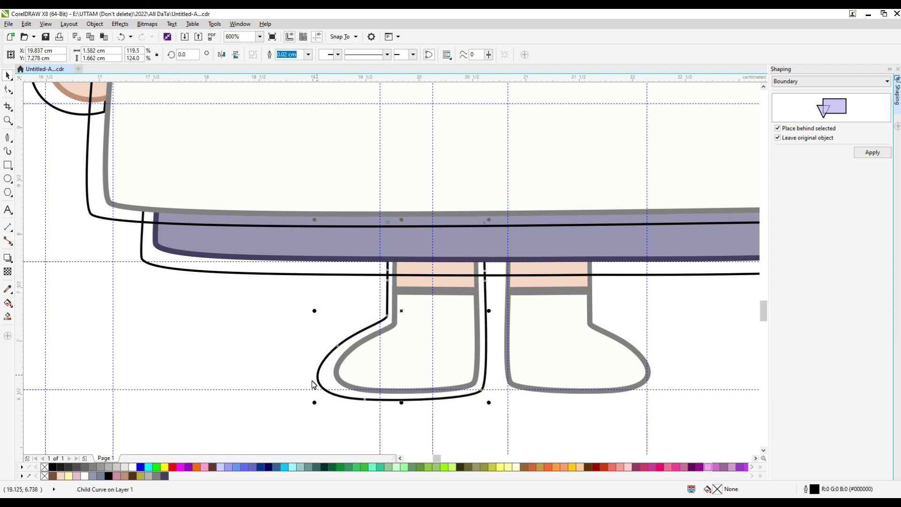
drag(392, 308, 572, 319)
Ungroup the foot outline curves and weld the left and right foot outlines into one curve.
shift+click(357, 275)
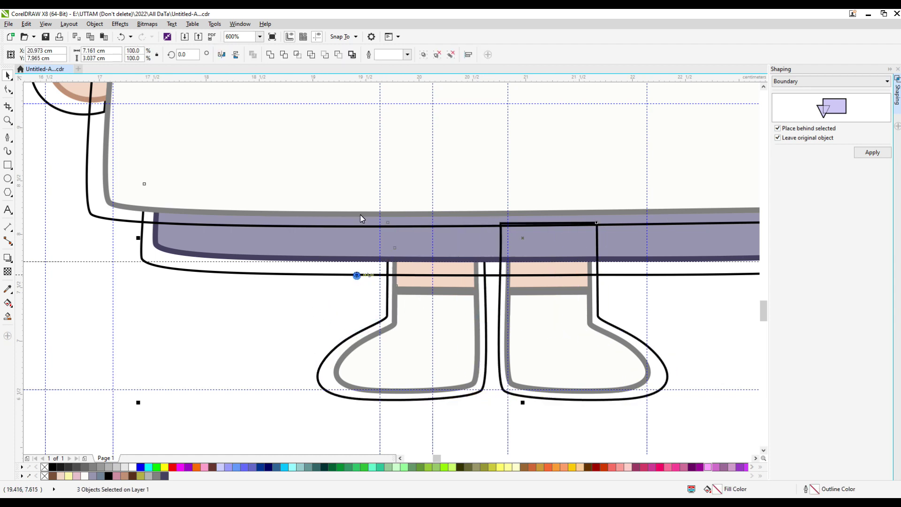
scroll(461, 346, down, 2)
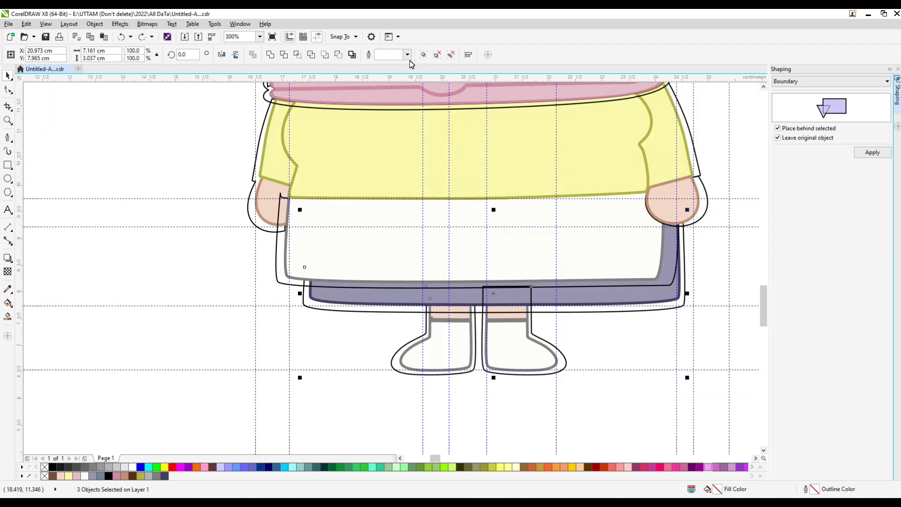
click(437, 57)
click(613, 336)
click(483, 343)
shift+click(474, 342)
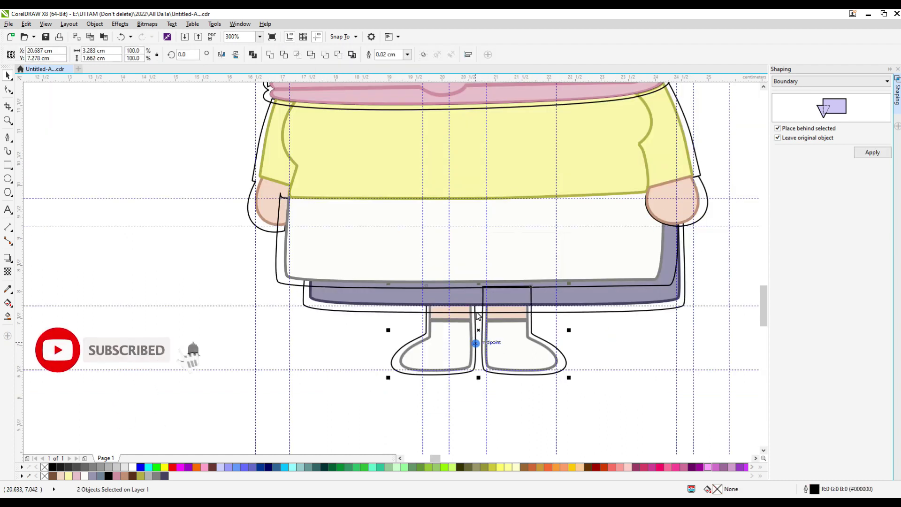
click(270, 55)
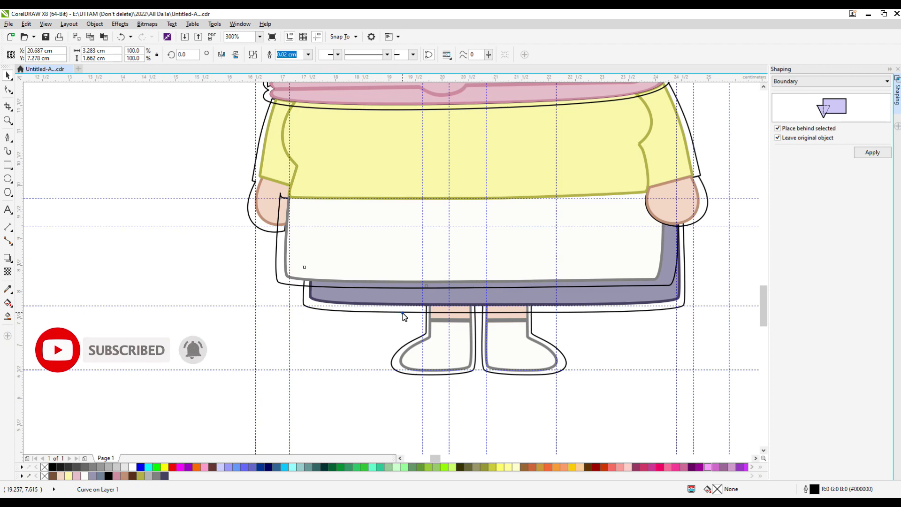
Weld the feet outline with the boundary curves of the purple skirt, white panel and left arm.
shift+click(402, 313)
shift+click(276, 267)
shift+click(253, 223)
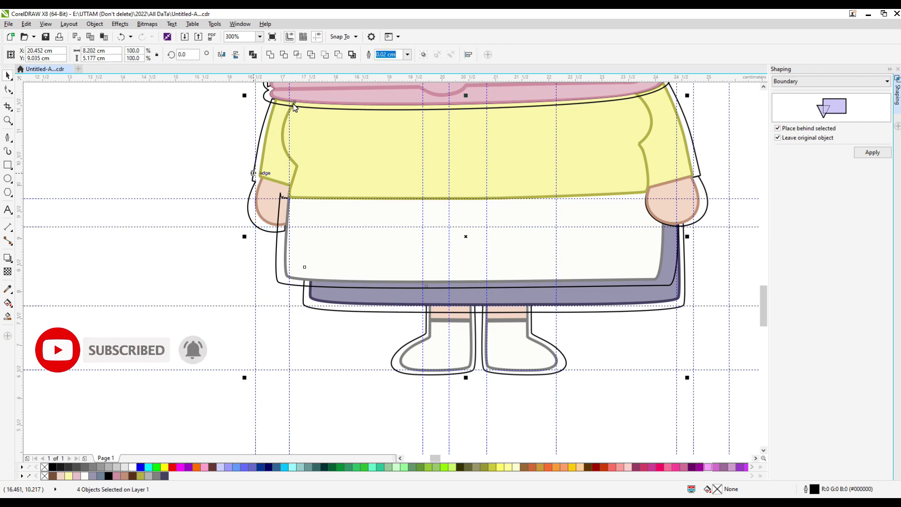
click(270, 55)
scroll(479, 295, down, 3)
scroll(470, 305, up, 5)
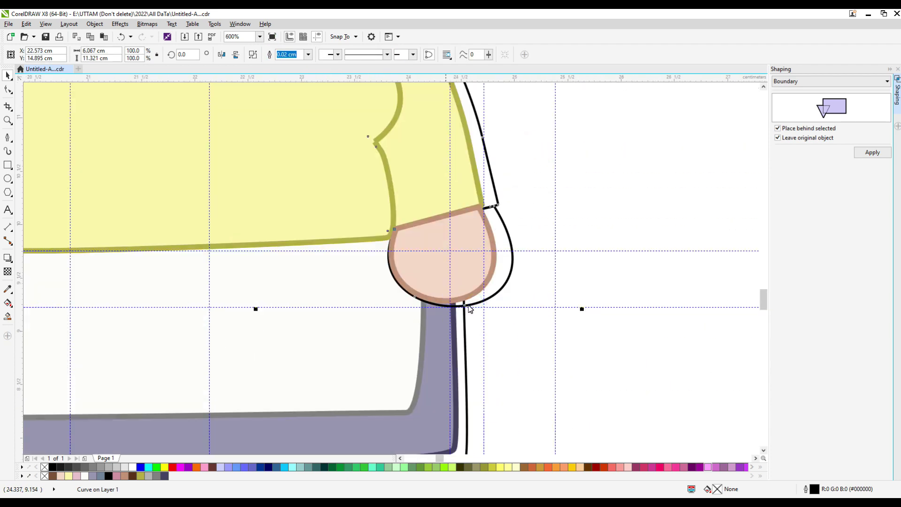
Combine the hair and right arm outline with the welded outline of the skirt, feet and left arm.
scroll(390, 316, down, 1)
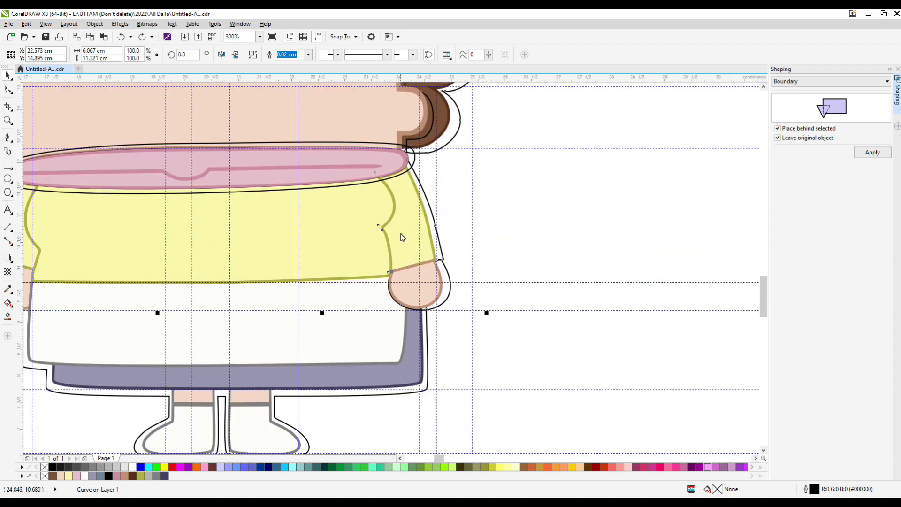
shift+click(427, 325)
key(ctrl+l)
scroll(422, 187, down, 1)
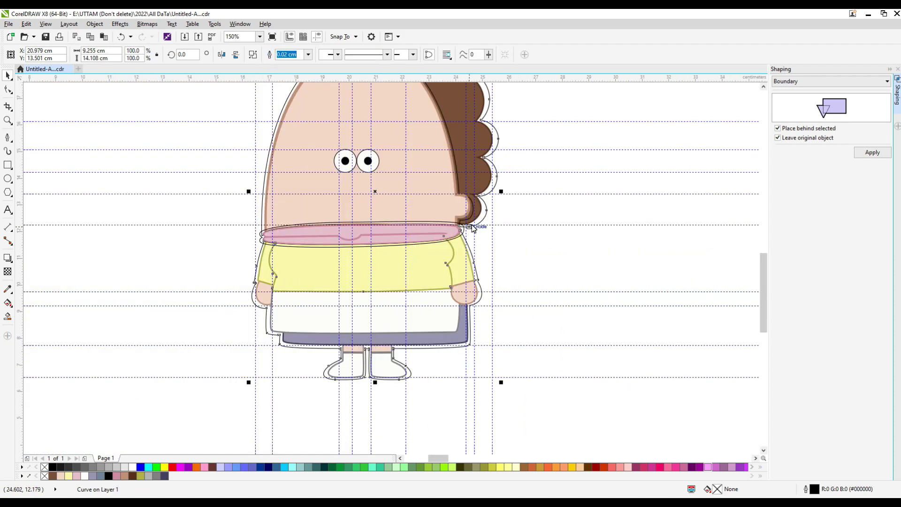
Weld the face and collar boundary curves into the combined body outline to form one silhouette.
scroll(497, 221, up, 1)
shift+click(453, 236)
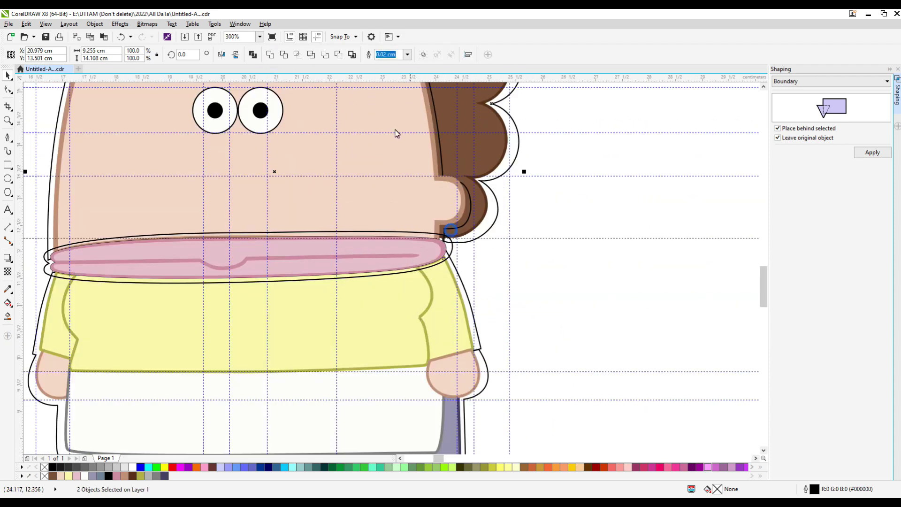
click(270, 58)
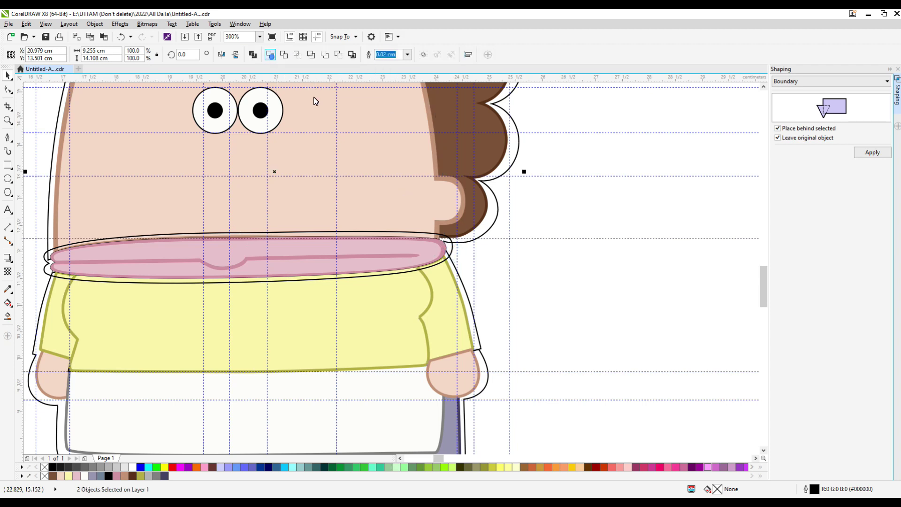
scroll(451, 305, down, 1)
scroll(310, 289, up, 1)
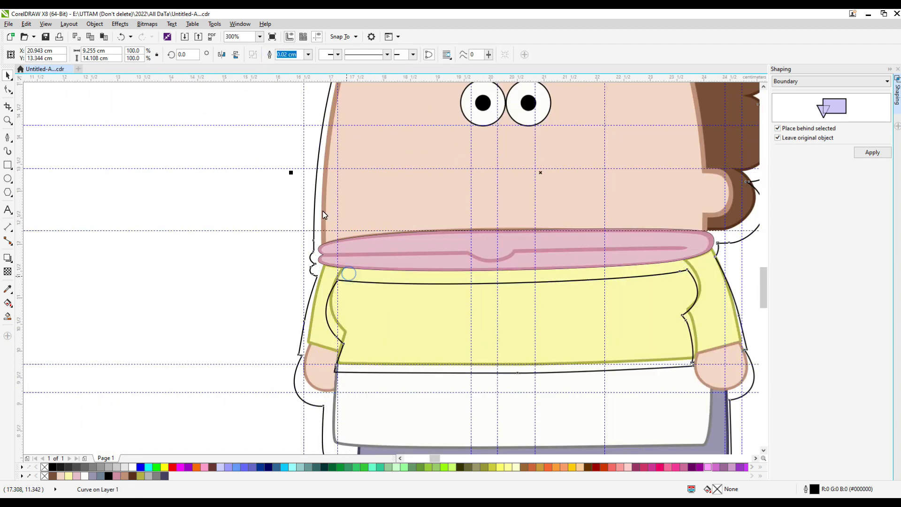
key(Escape)
drag(353, 275, 296, 275)
key(ctrl+z)
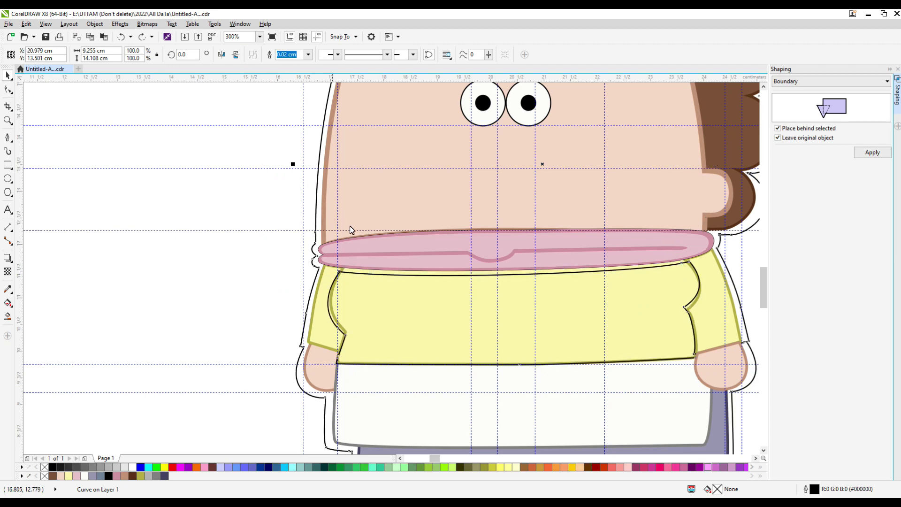
Send the combined silhouette curve behind all the character parts and fill it with black.
scroll(346, 223, down, 1)
key(shift+Page_Down)
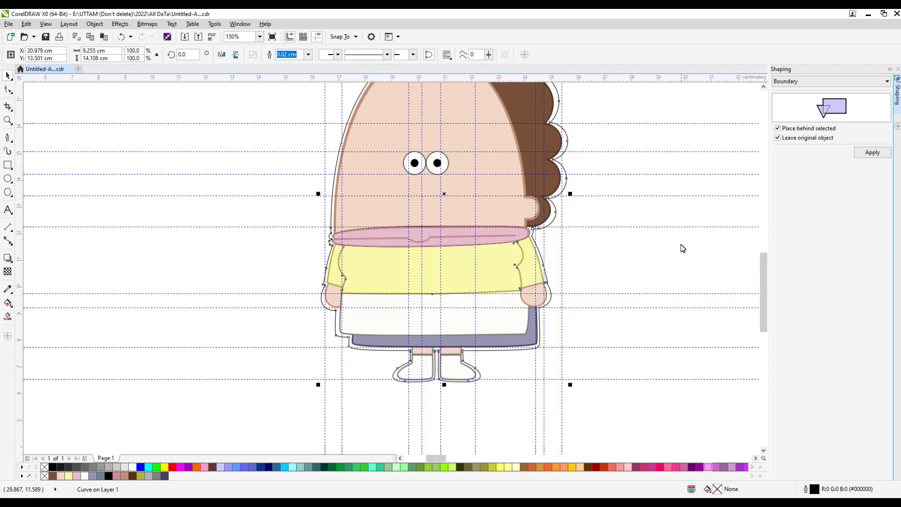
click(105, 477)
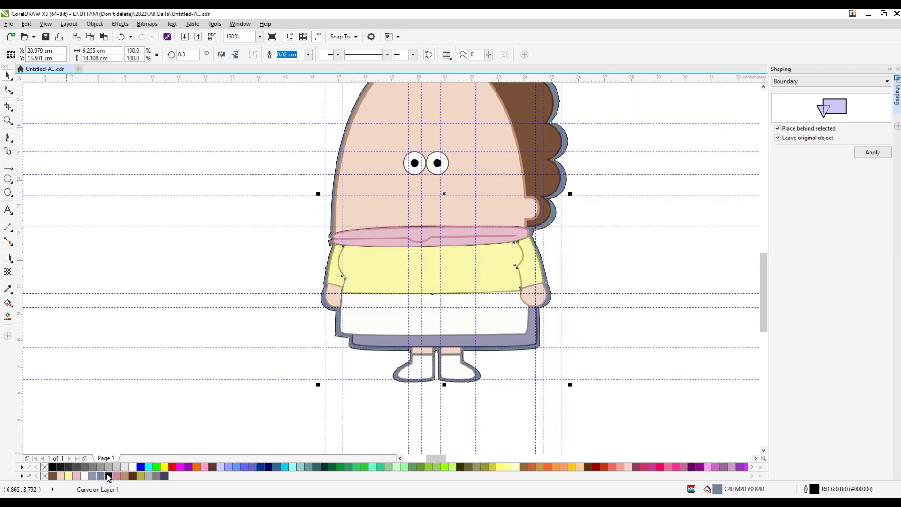
click(108, 476)
scroll(352, 312, down, 1)
scroll(355, 267, up, 2)
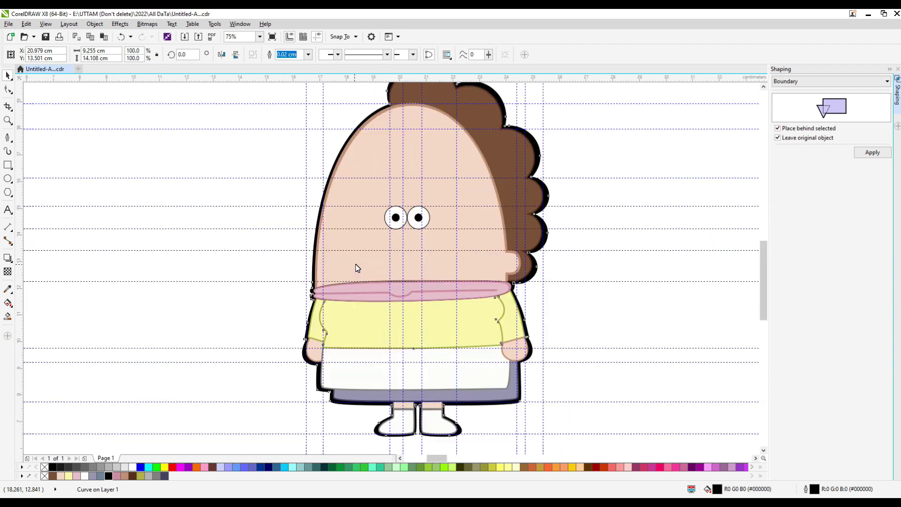
Create boundary curves around both eye whites and enlarge the right one to 114.2 % about its centre.
scroll(403, 211, up, 2)
click(393, 219)
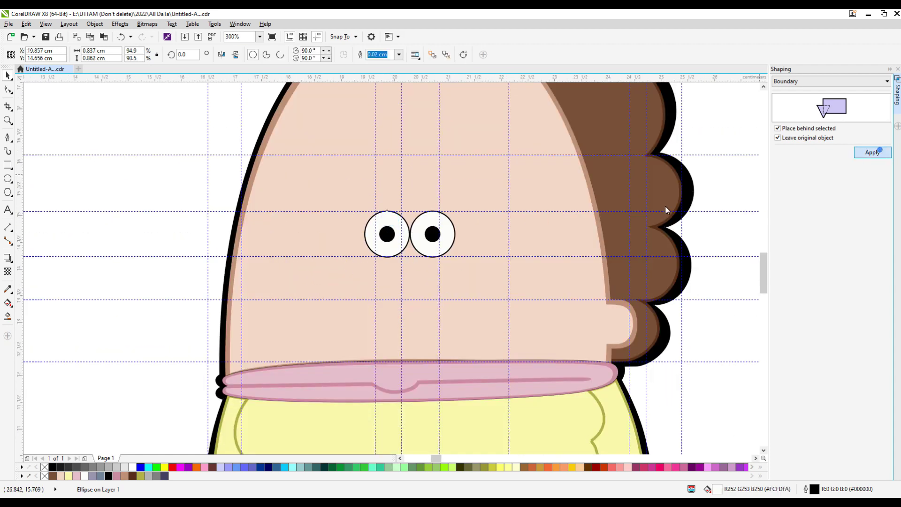
drag(412, 260, 468, 261)
click(435, 217)
click(864, 155)
scroll(447, 259, up, 1)
scroll(334, 160, up, 2)
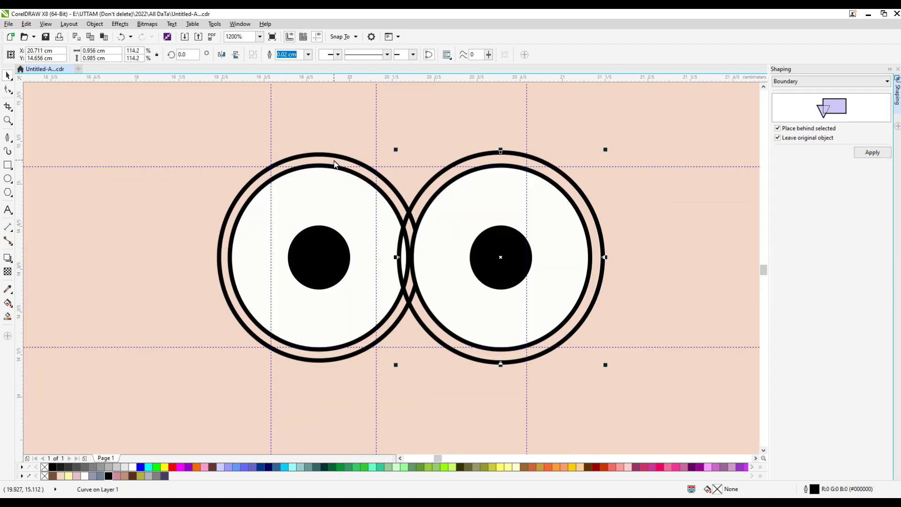
Enlarge the left eye's boundary curve to match the right one and weld the two into a single outline.
click(334, 156)
drag(209, 155, 215, 150)
shift+click(435, 175)
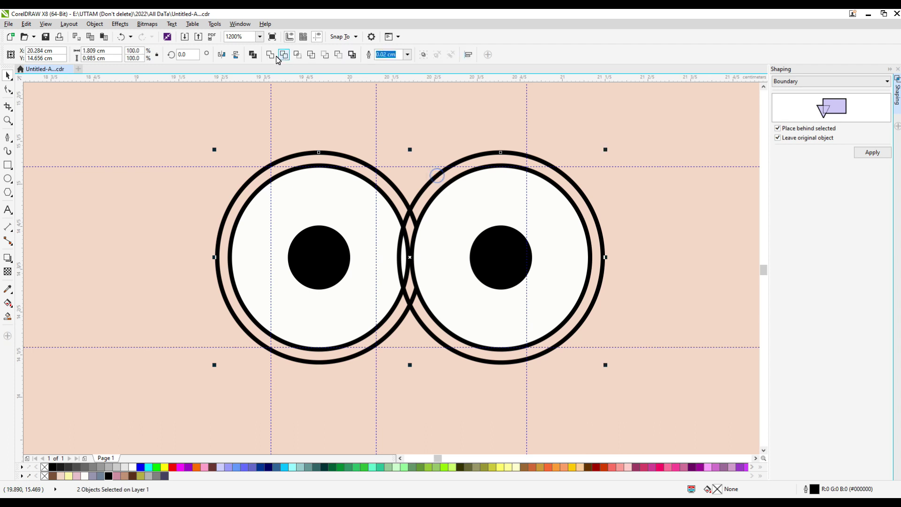
click(271, 54)
Bring both eye whites and pupils in front of the welded eye outline and fill that outline with black.
click(52, 467)
key(ctrl+z)
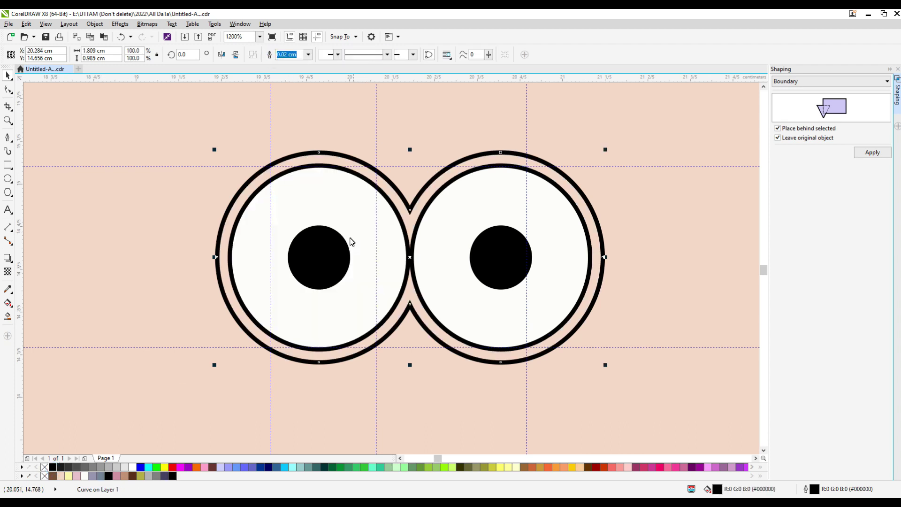
click(326, 249)
shift+click(364, 210)
shift+click(465, 226)
shift+click(486, 248)
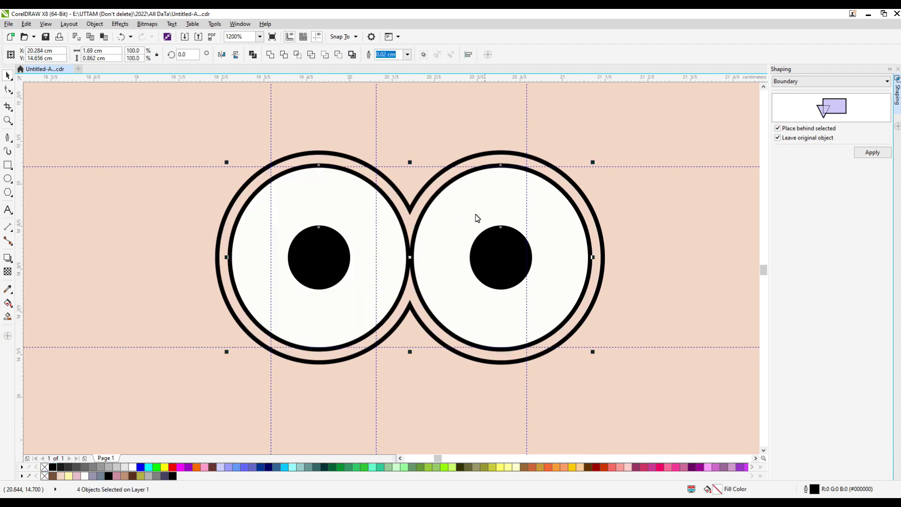
click(449, 134)
click(464, 162)
click(108, 476)
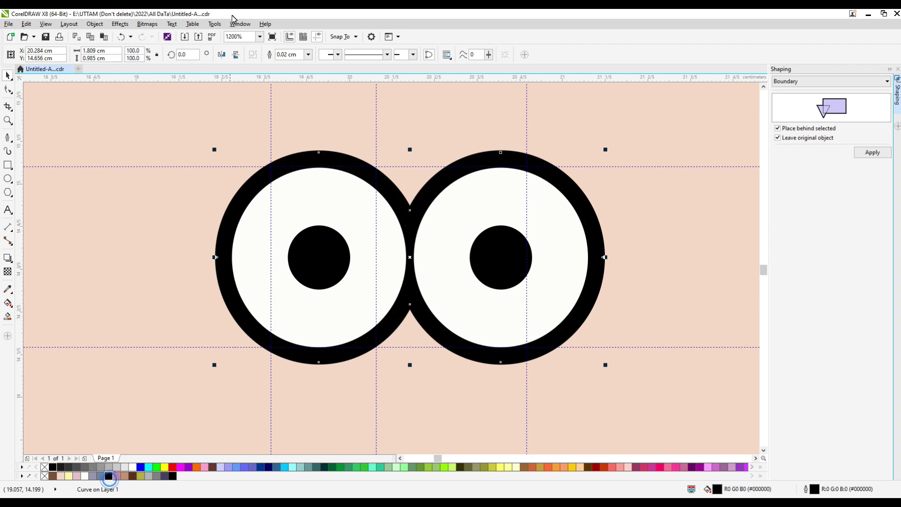
Remove the outline strokes from both eye whites and the black shape behind them.
shift+click(302, 205)
shift+click(451, 193)
click(407, 54)
click(389, 66)
scroll(386, 195, down, 1)
scroll(385, 200, down, 3)
click(322, 183)
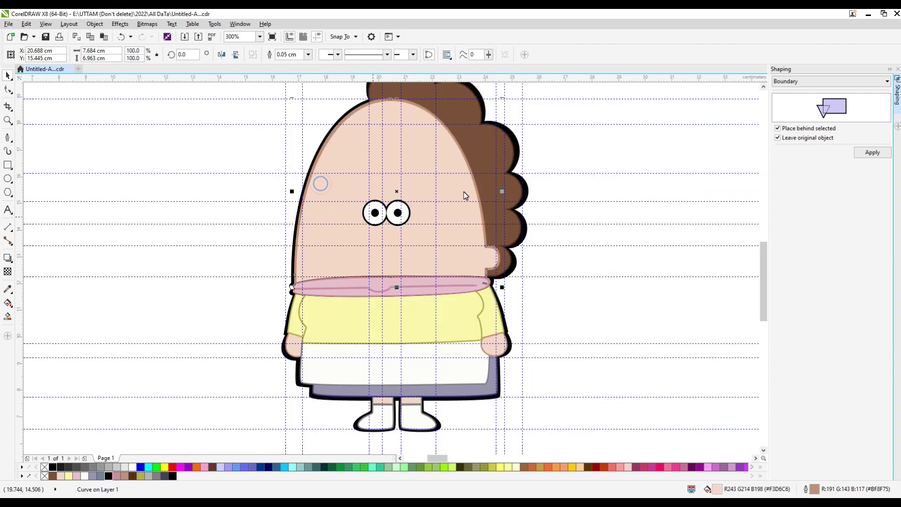
scroll(386, 214, down, 1)
click(521, 185)
Reshape the nodes of the black silhouette where the face meets the hair and delete the surplus node on the hair edge.
scroll(384, 176, up, 1)
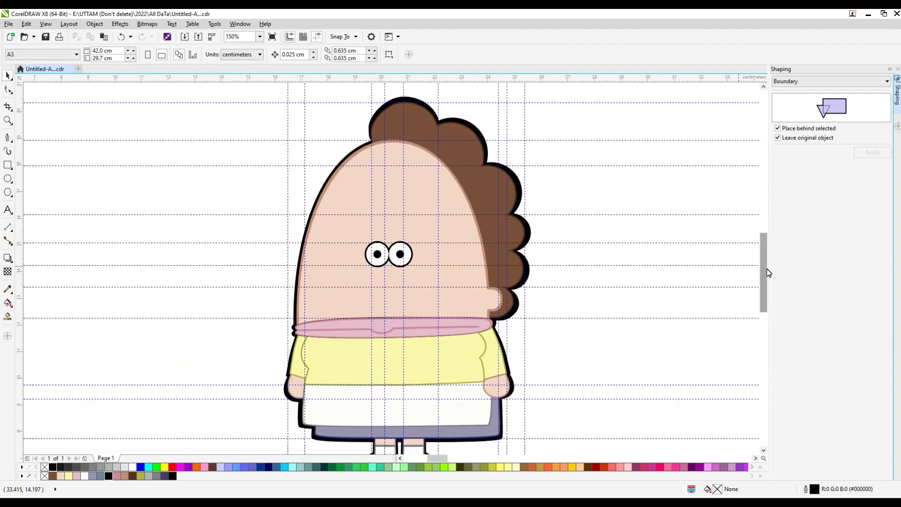
scroll(378, 139, up, 3)
click(8, 89)
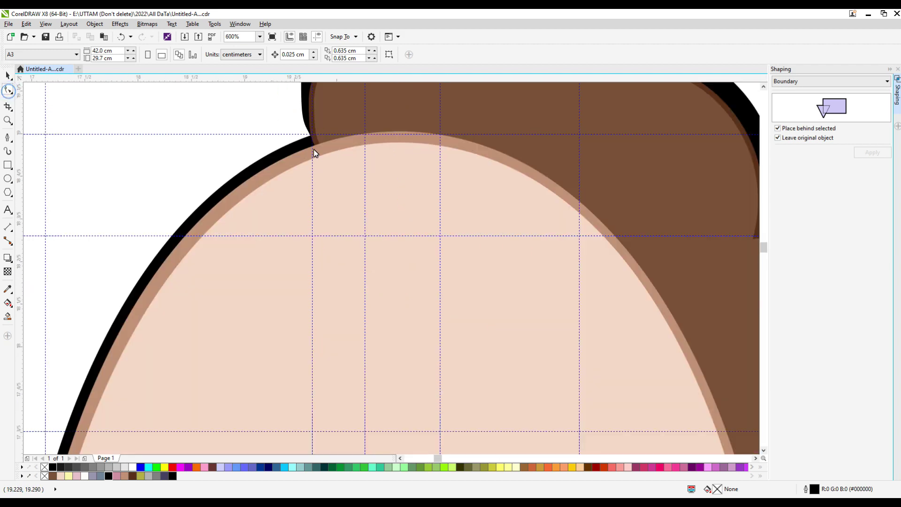
click(321, 162)
double_click(328, 162)
scroll(319, 164, down, 2)
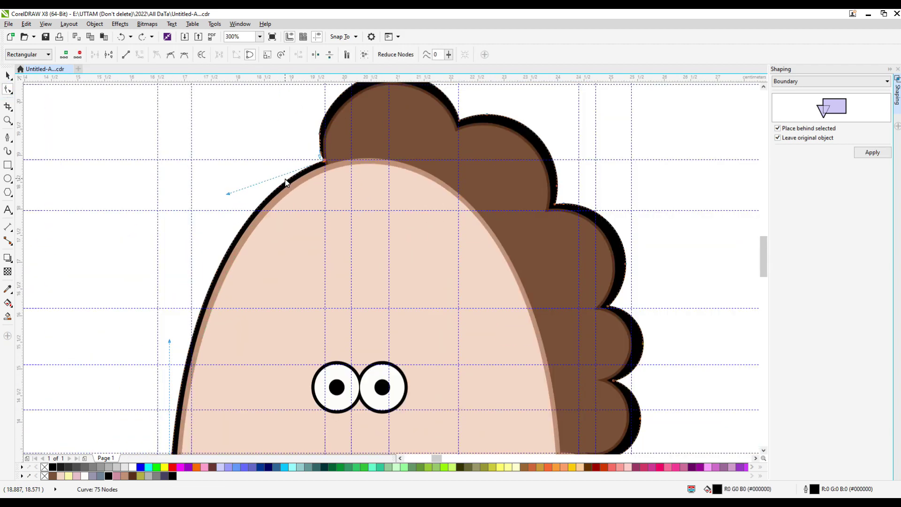
click(287, 179)
click(310, 167)
scroll(321, 157, up, 1)
drag(327, 164, 319, 167)
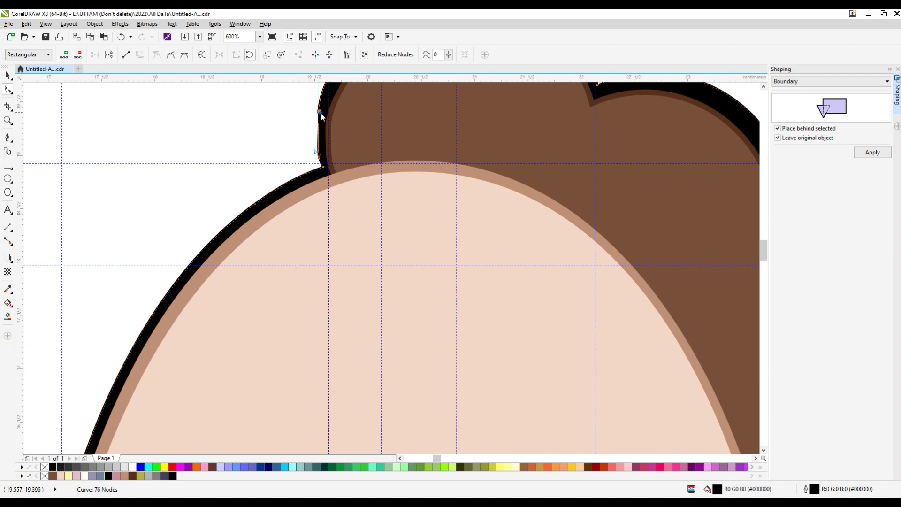
double_click(319, 111)
Examine the black silhouette border around the hair, face, arms, skirt and feet.
scroll(319, 159, down, 1)
scroll(371, 176, down, 2)
scroll(414, 270, up, 2)
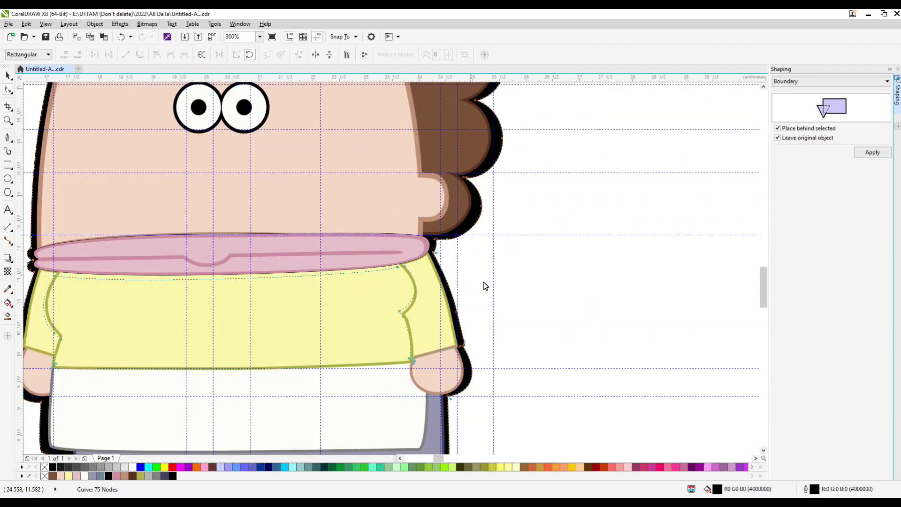
scroll(484, 282, down, 2)
click(8, 76)
click(199, 176)
scroll(399, 315, down, 1)
scroll(412, 301, up, 1)
scroll(431, 233, up, 1)
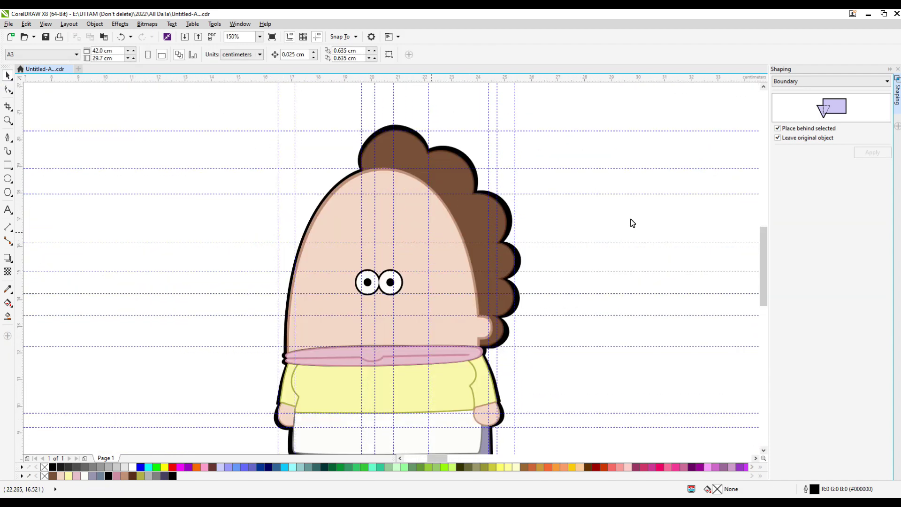
drag(766, 260, 767, 274)
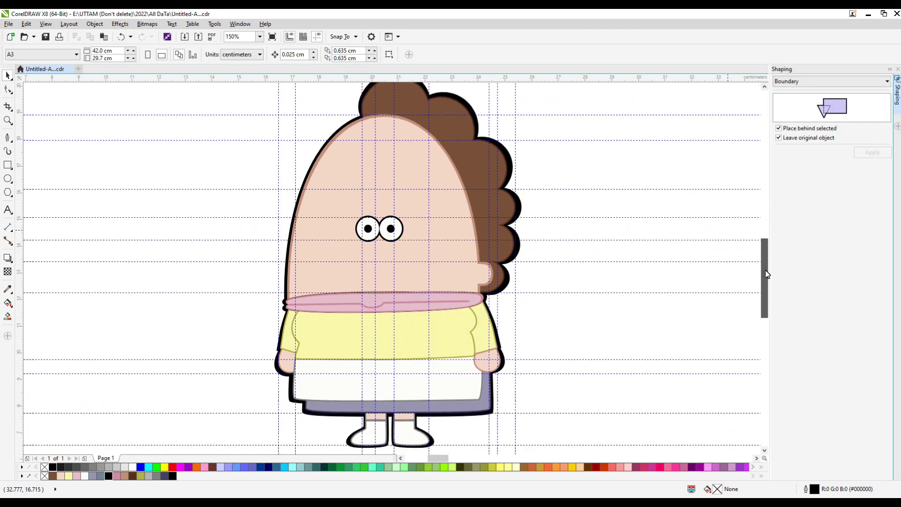
scroll(533, 220, down, 1)
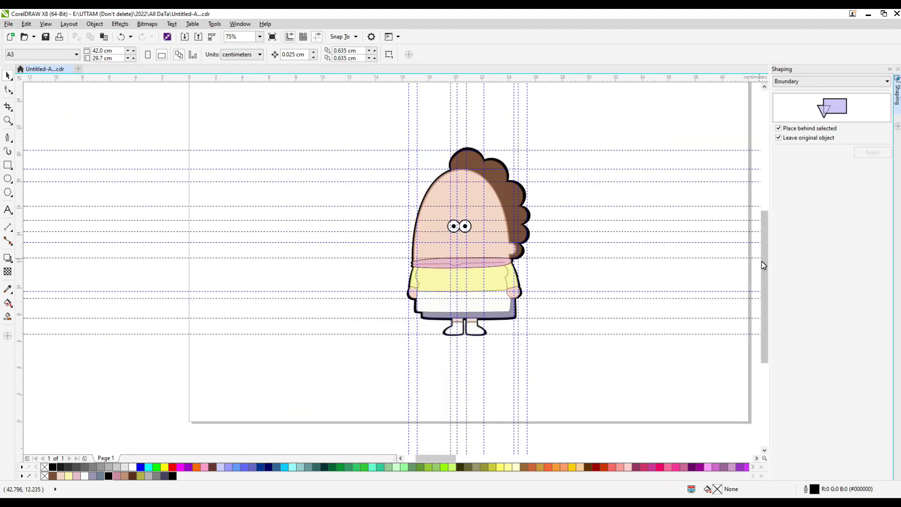
scroll(764, 265, up, 2)
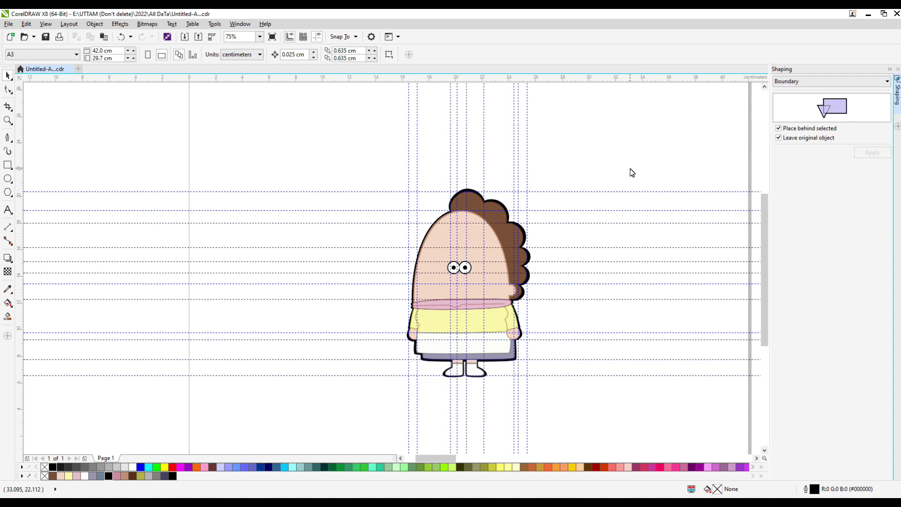
Place a copy of the whole character far off the page and convert the black eye border to a 300 dpi RGB bitmap.
key(ctrl+a)
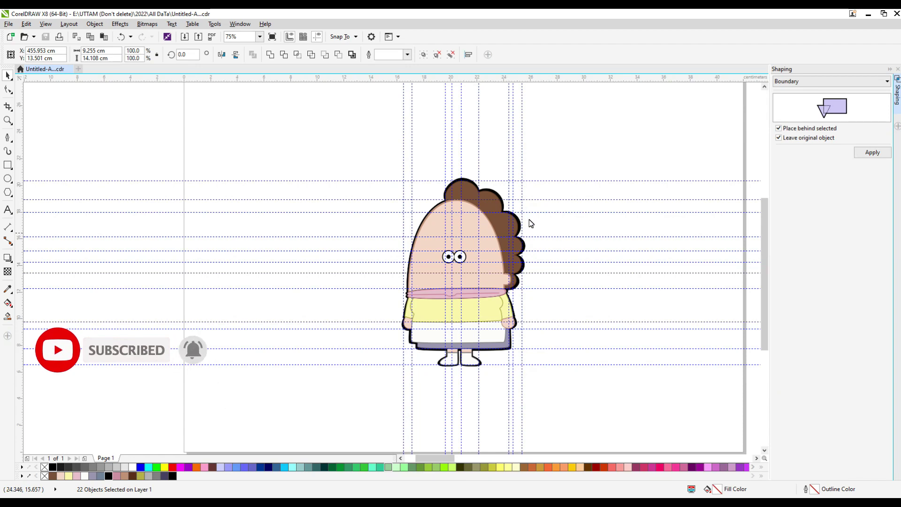
scroll(462, 256, up, 5)
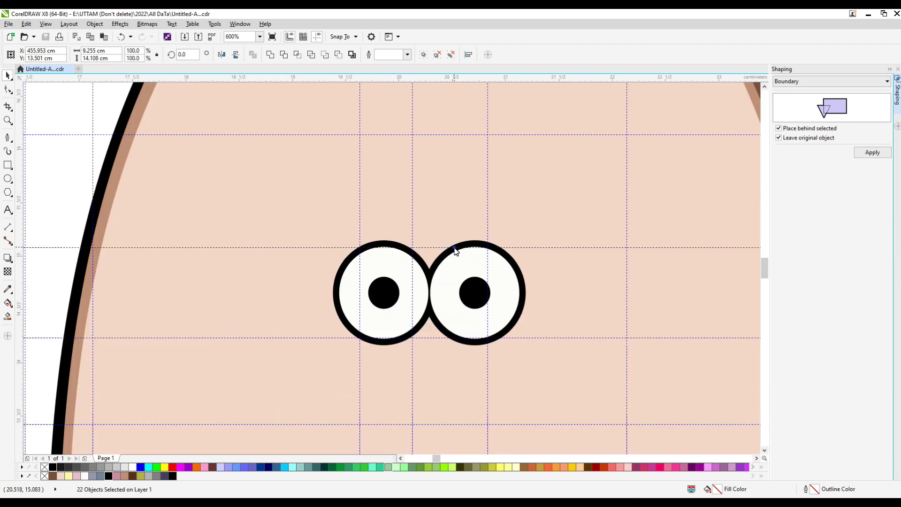
click(403, 246)
click(403, 246)
click(147, 24)
click(157, 35)
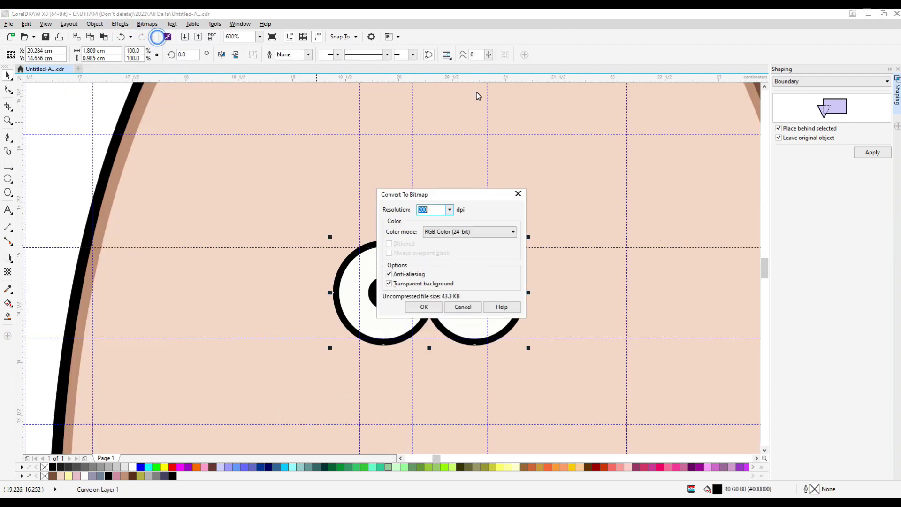
text(300)
key(Return)
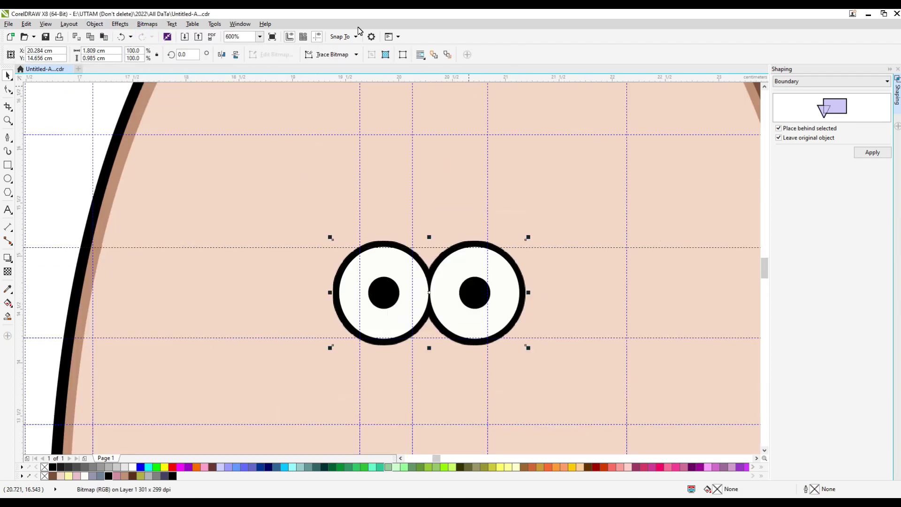
Apply a Gaussian blur to the black border bitmap behind the eyes.
click(147, 24)
mouse_move(155, 229)
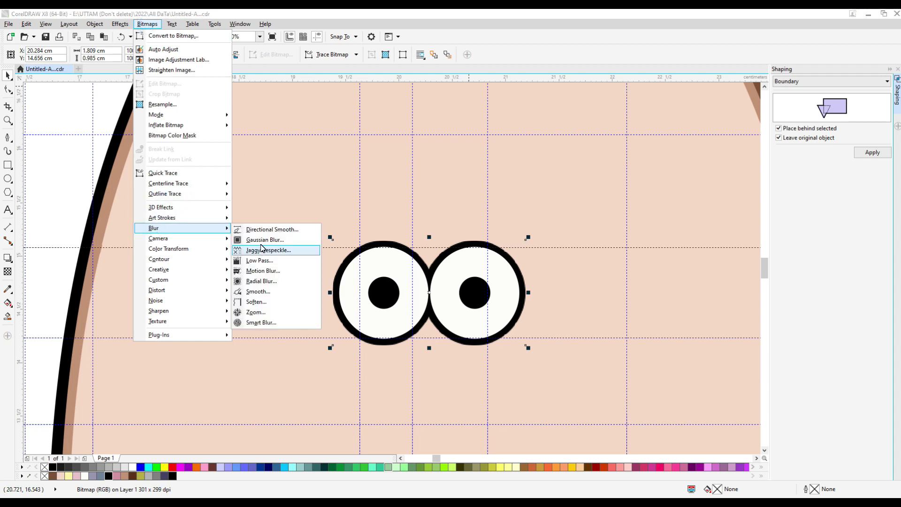
click(262, 242)
drag(401, 249, 547, 220)
click(609, 273)
scroll(503, 264, down, 2)
click(315, 236)
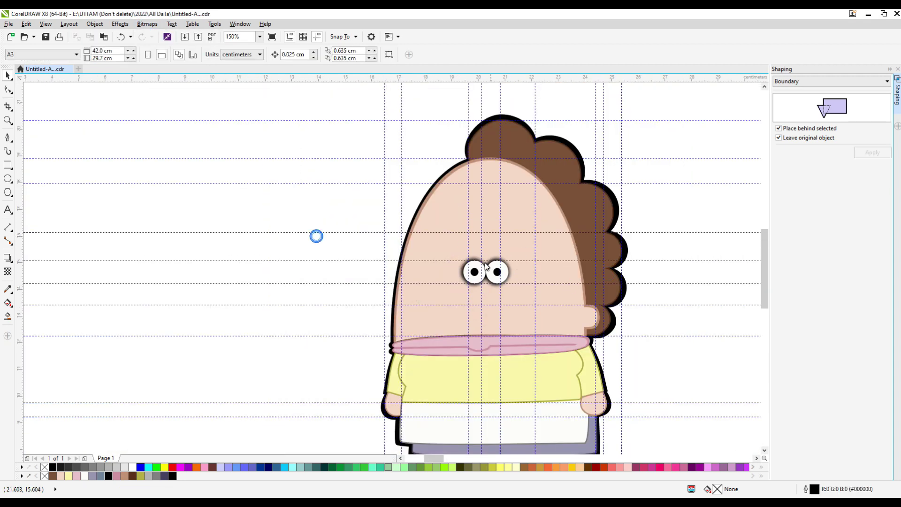
Convert the black silhouette behind the character to a 300 dpi bitmap.
click(521, 121)
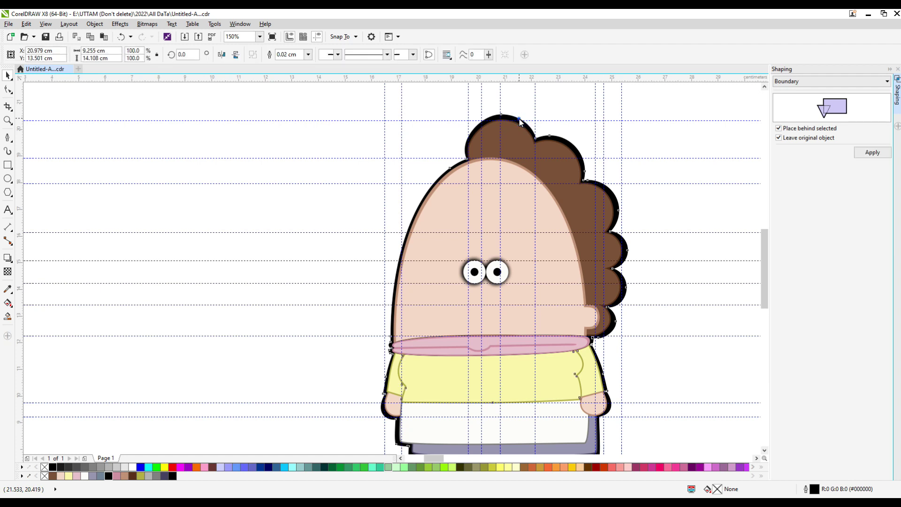
click(147, 24)
click(173, 36)
click(428, 305)
Apply a Gaussian blur with a radius of at least 8 pixels to the silhouette bitmap.
click(147, 24)
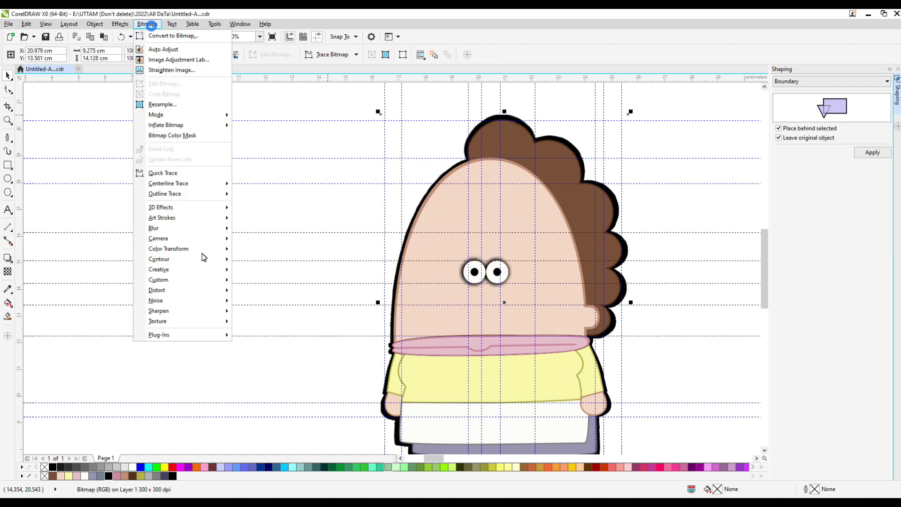
mouse_move(185, 227)
click(291, 240)
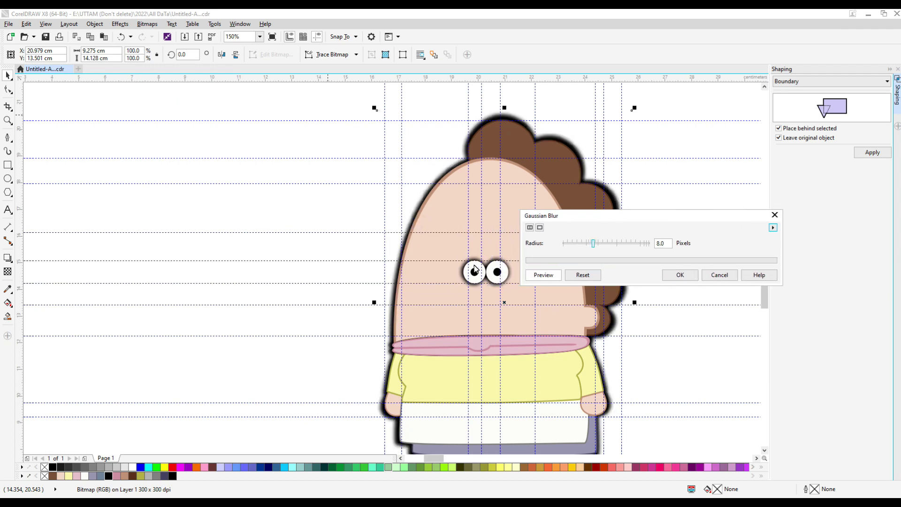
drag(471, 284, 391, 261)
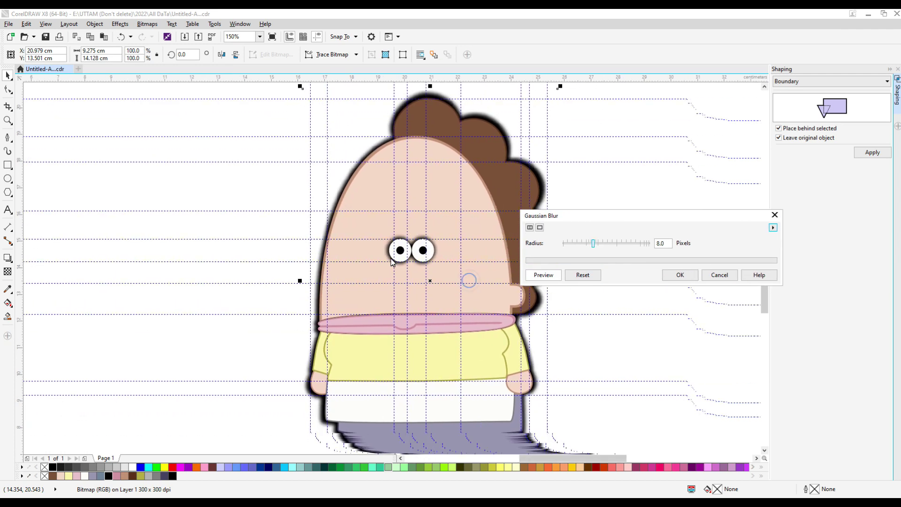
click(597, 243)
click(668, 275)
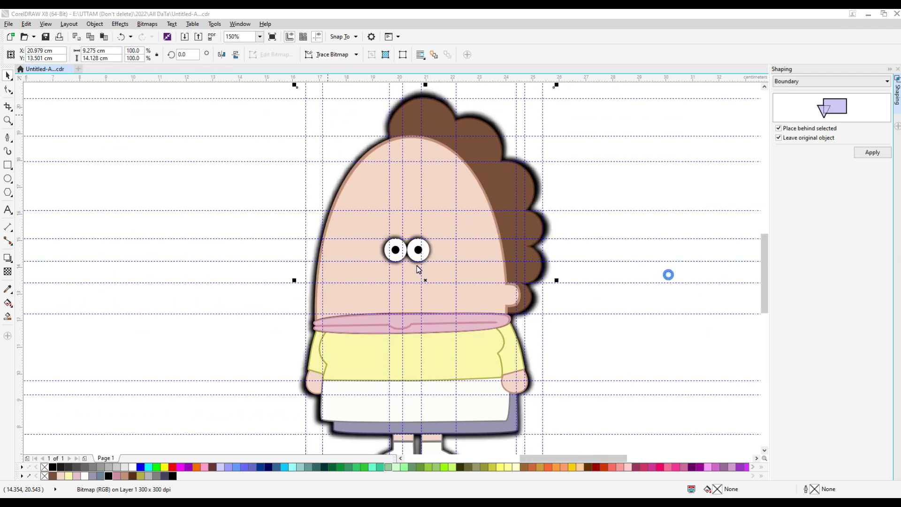
scroll(545, 226, down, 1)
click(544, 226)
Convert both eye whites and pupils together to a single 999 dpi RGB bitmap.
drag(345, 221, 475, 369)
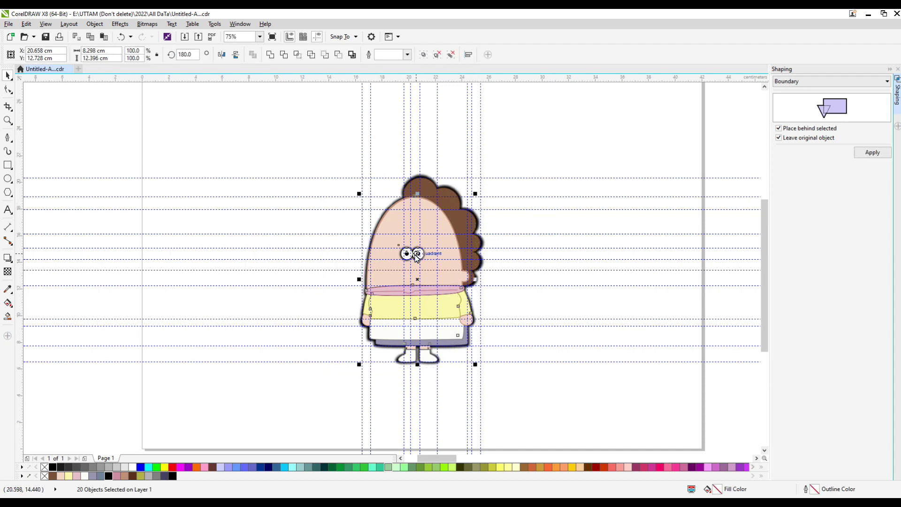
scroll(412, 254, up, 3)
drag(171, 207, 463, 316)
click(147, 24)
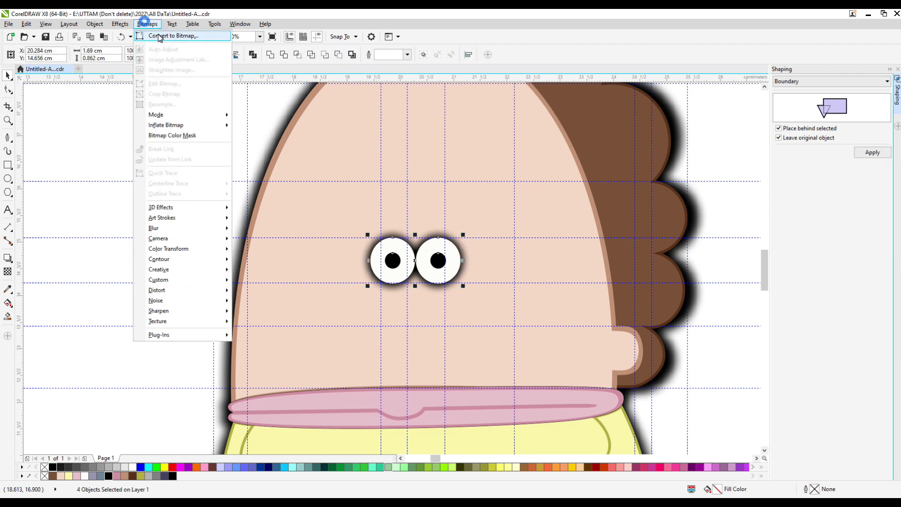
click(159, 36)
key(Return)
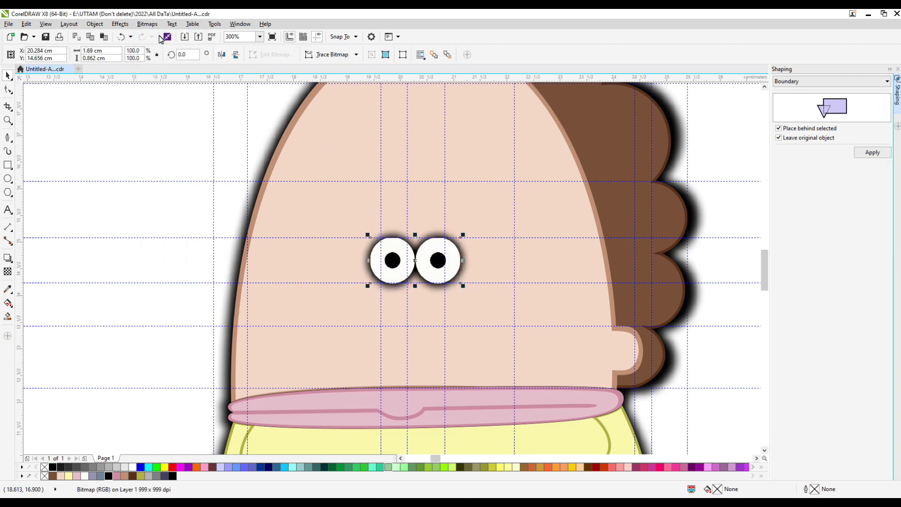
Apply a light Gaussian blur to the bitmap of the eye whites and pupils.
click(147, 24)
mouse_move(162, 230)
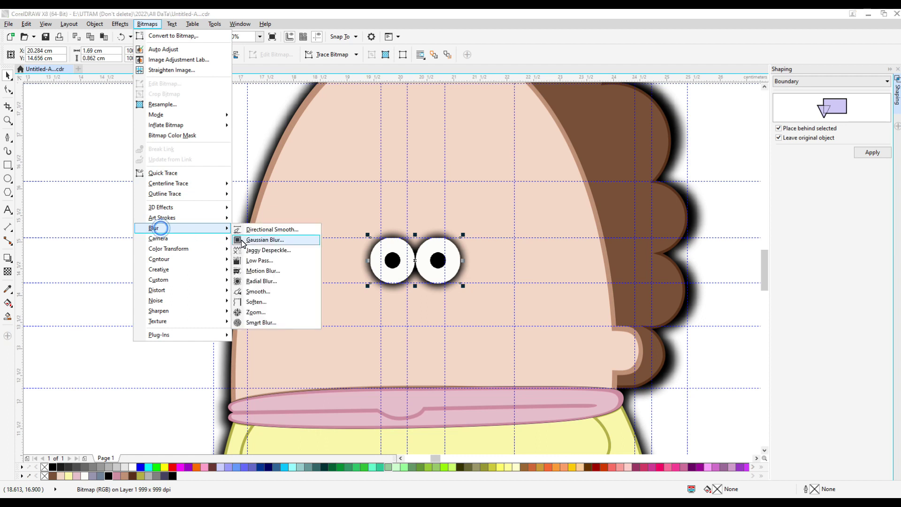
click(263, 238)
click(366, 254)
drag(386, 225, 573, 223)
click(564, 249)
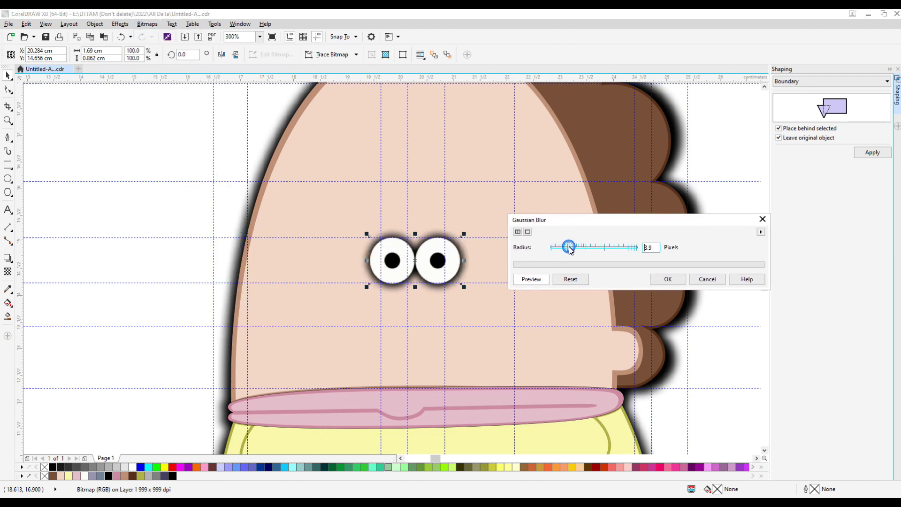
click(662, 281)
scroll(425, 267, up, 1)
scroll(457, 284, down, 2)
click(317, 257)
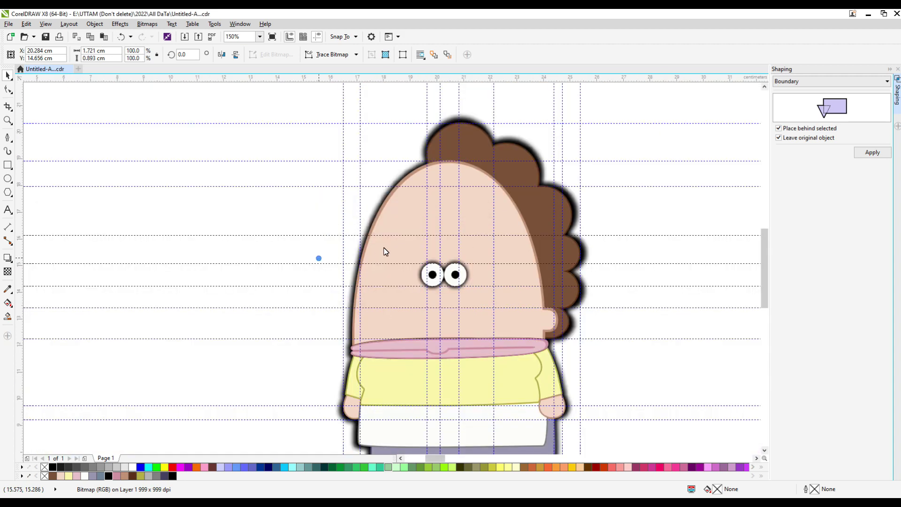
Select the two eye objects on the face and group them together.
scroll(404, 242, down, 1)
scroll(411, 265, up, 2)
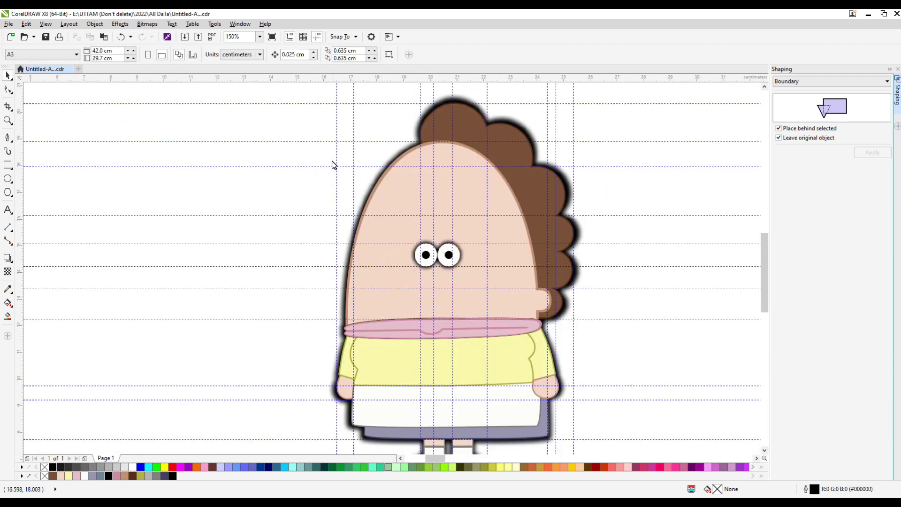
drag(276, 136, 511, 308)
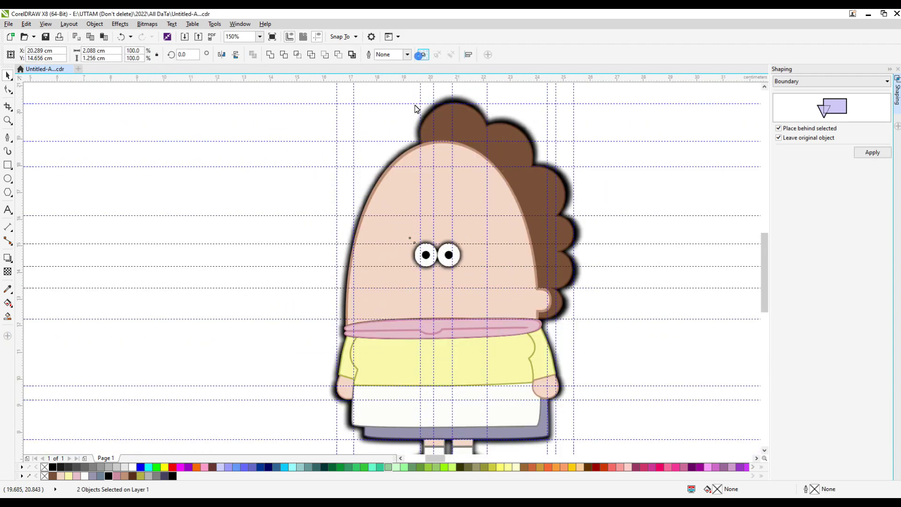
scroll(287, 156, down, 4)
drag(330, 153, 429, 252)
scroll(405, 202, up, 1)
drag(409, 205, 394, 196)
key(ctrl+z)
Convert the character's body parts, leaving out the eyes and black silhouette, to a single 600 dpi RGB bitmap.
drag(277, 106, 456, 322)
drag(393, 212, 371, 213)
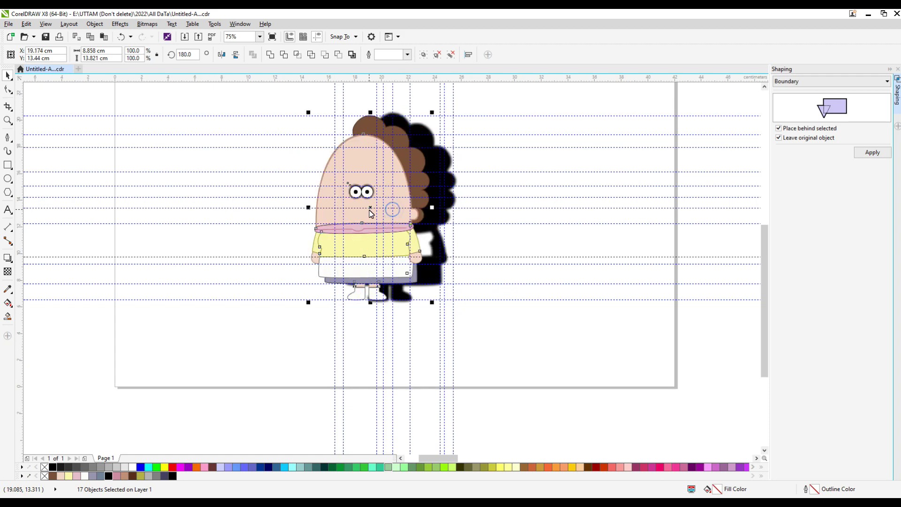
key(ctrl+z)
scroll(376, 196, up, 2)
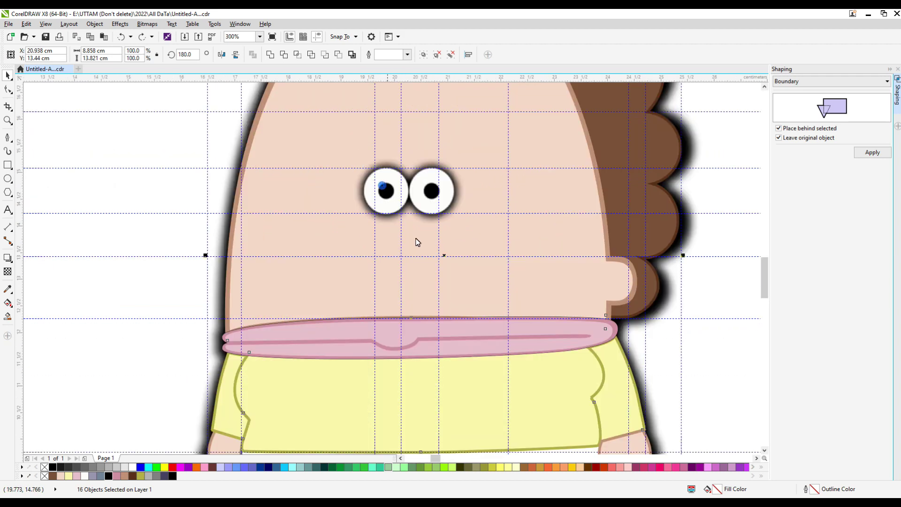
scroll(417, 241, down, 2)
drag(428, 250, 368, 249)
key(ctrl+z)
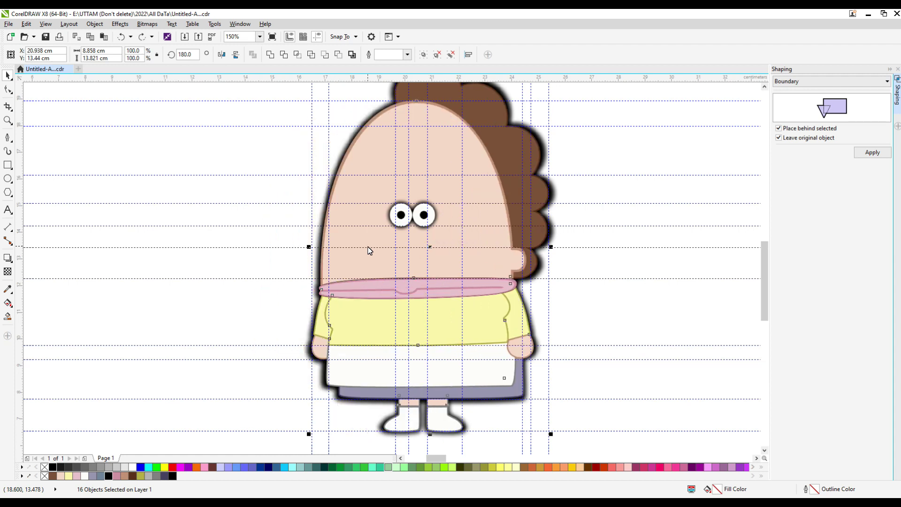
click(147, 24)
click(179, 36)
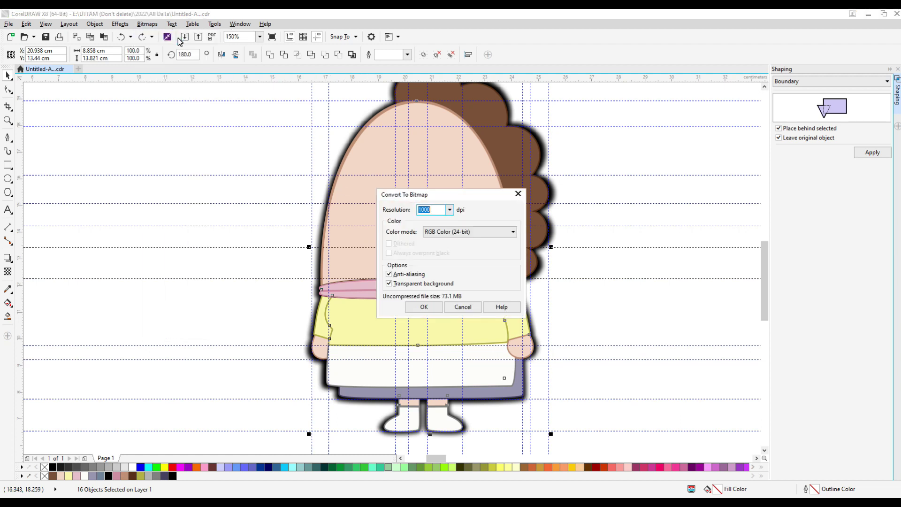
key(Return)
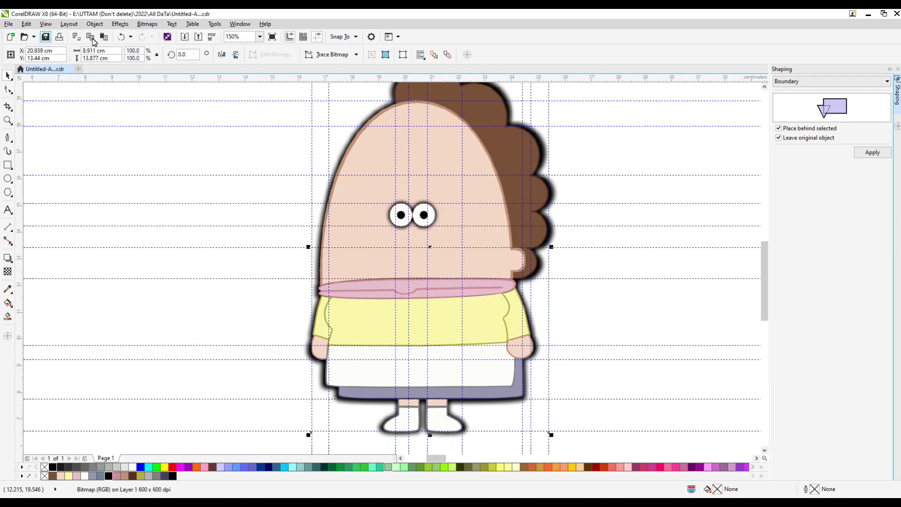
Apply a Gaussian blur with a radius of 6 pixels to the body bitmap.
click(147, 24)
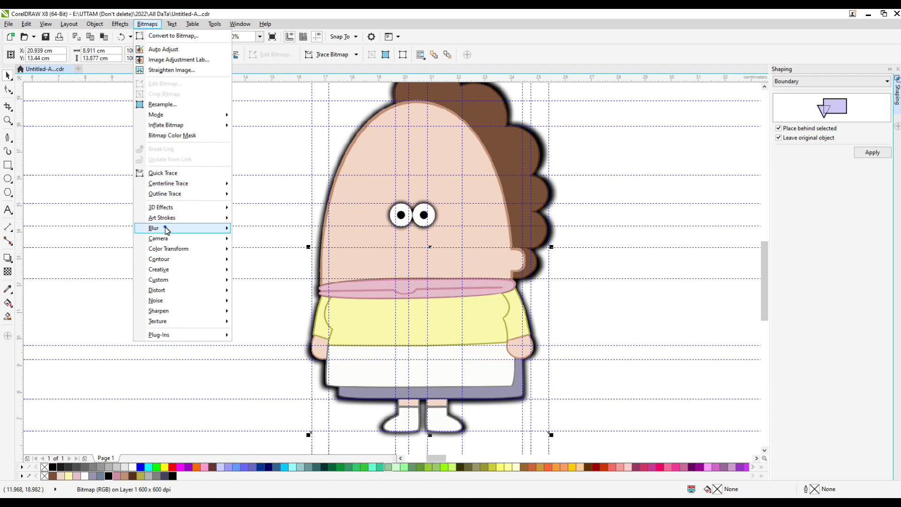
mouse_move(197, 228)
click(264, 240)
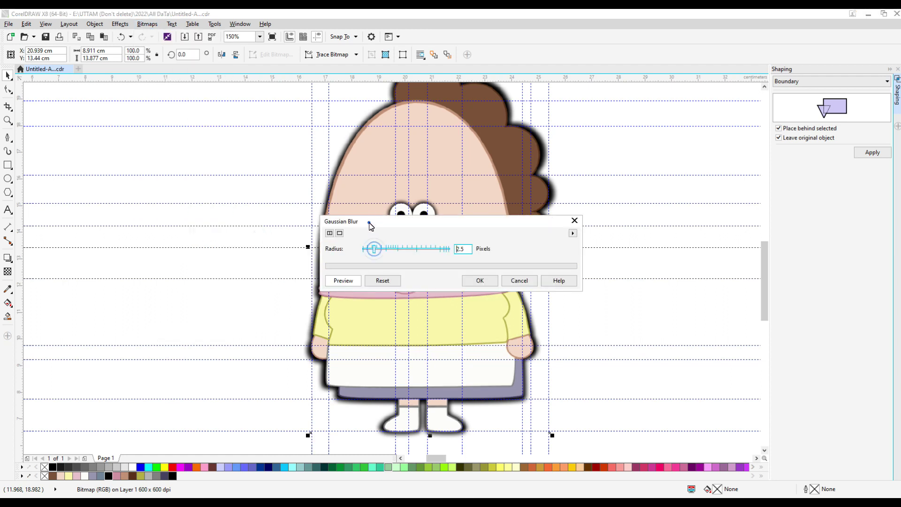
drag(368, 225, 553, 263)
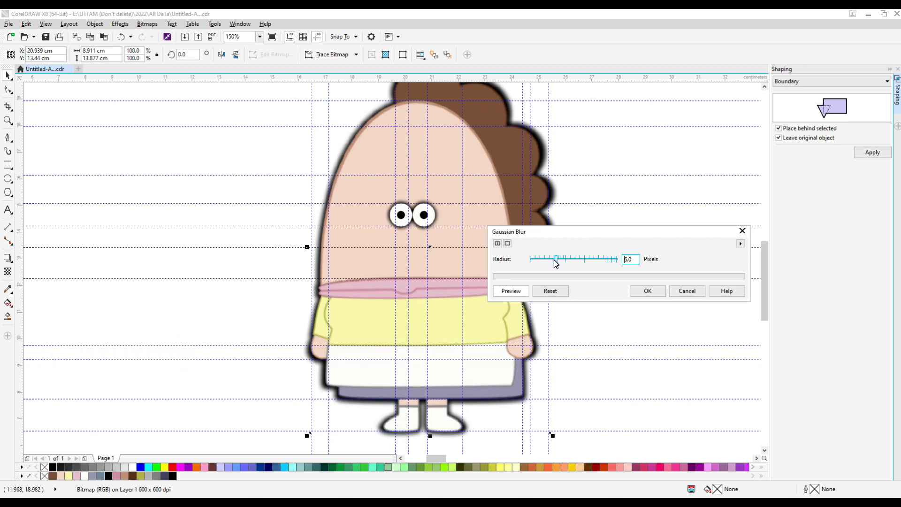
click(640, 291)
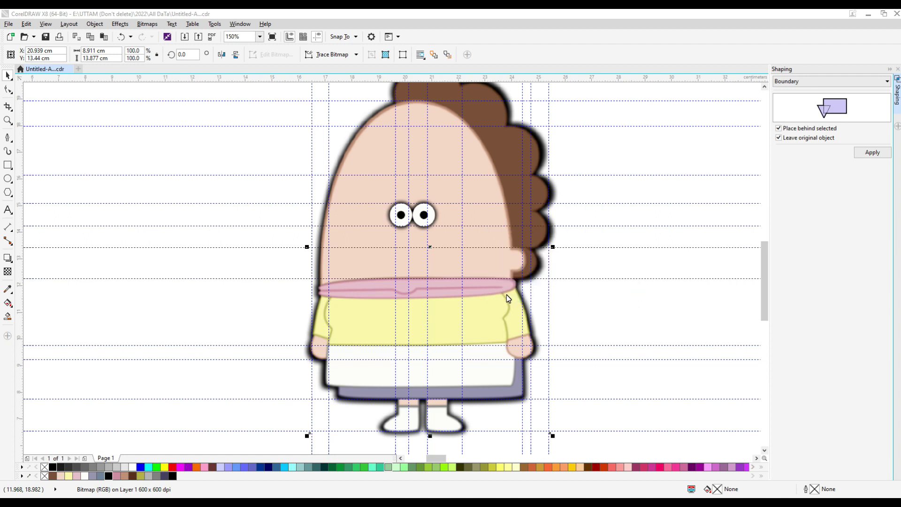
Group the blurred body bitmap, the eyes and the black silhouette into one object.
scroll(481, 303, down, 1)
click(318, 161)
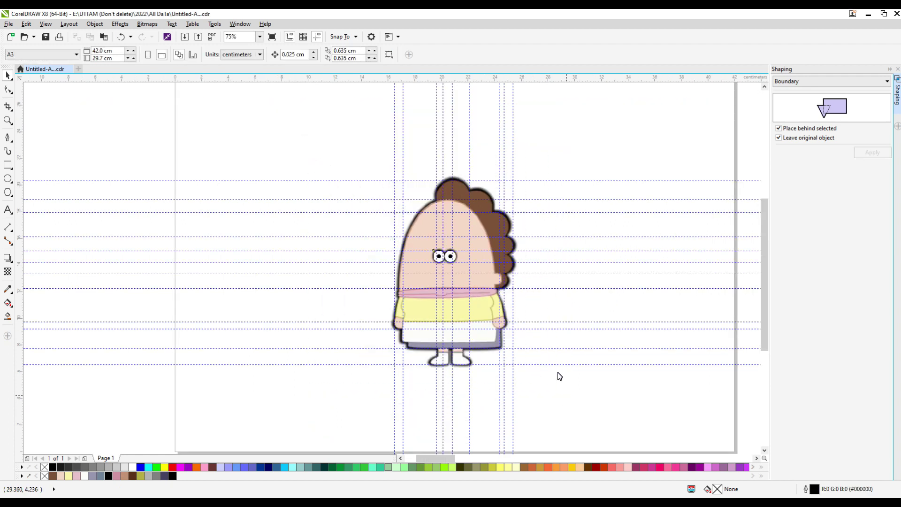
click(461, 324)
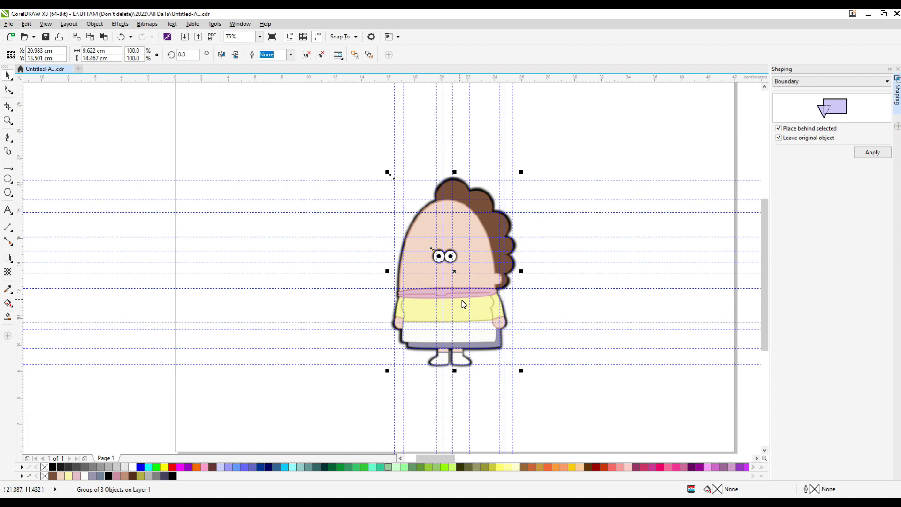
Examine the grouped character's blurred outlines and eyes at close range and as a whole.
scroll(456, 252, up, 1)
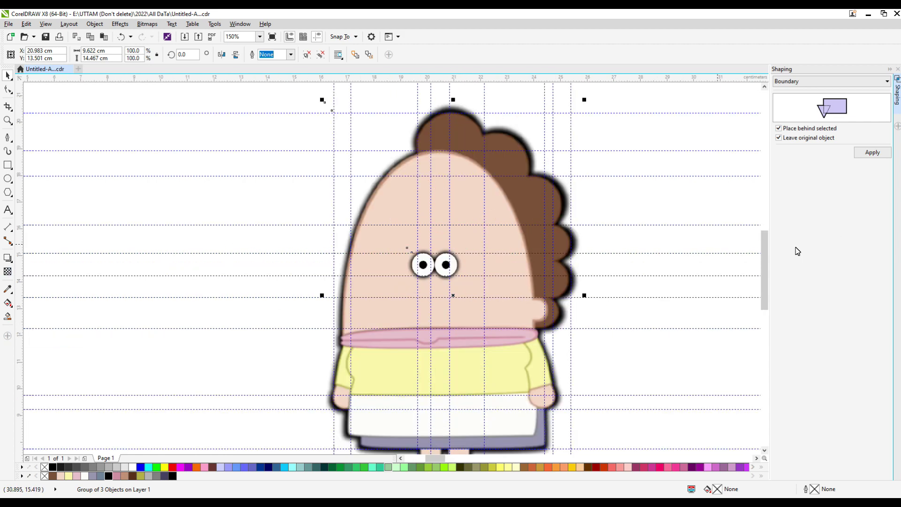
scroll(762, 269, down, 1)
click(679, 182)
scroll(764, 276, down, 2)
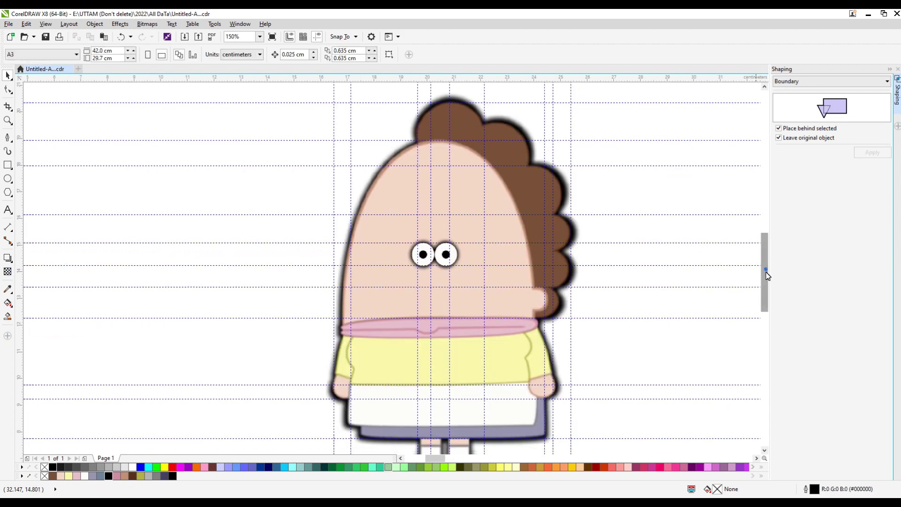
scroll(474, 244, up, 1)
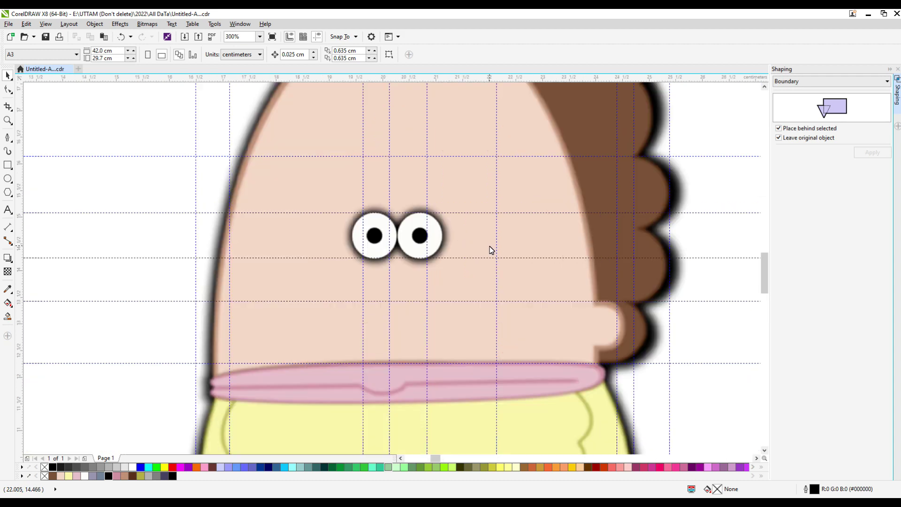
scroll(491, 250, down, 1)
scroll(762, 259, down, 1)
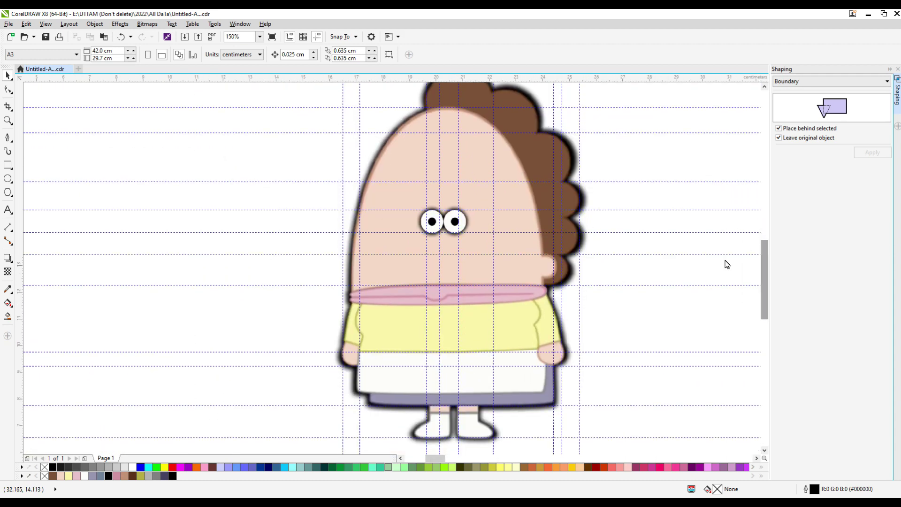
scroll(489, 265, down, 1)
scroll(763, 265, up, 1)
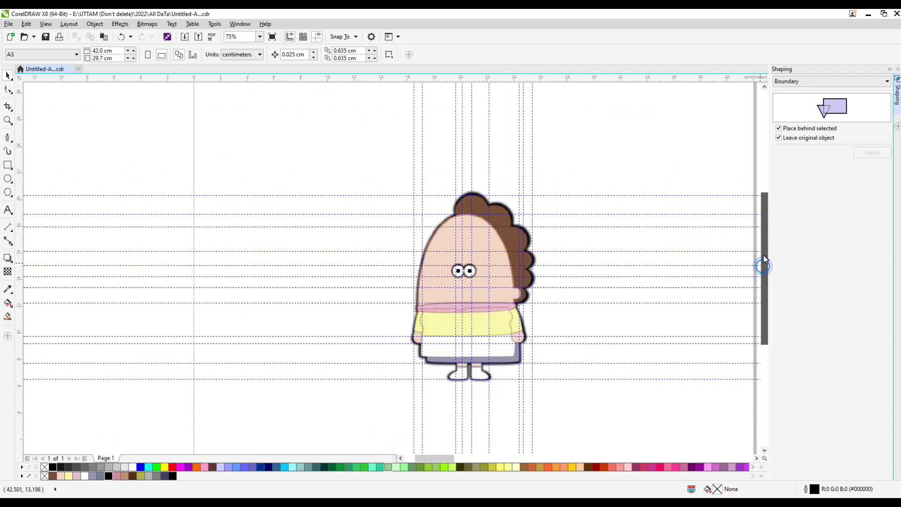
Add a flat black drop shadow on the ground beneath the character's feet, with angle 109, opacity 37 and feathering 15.
click(7, 258)
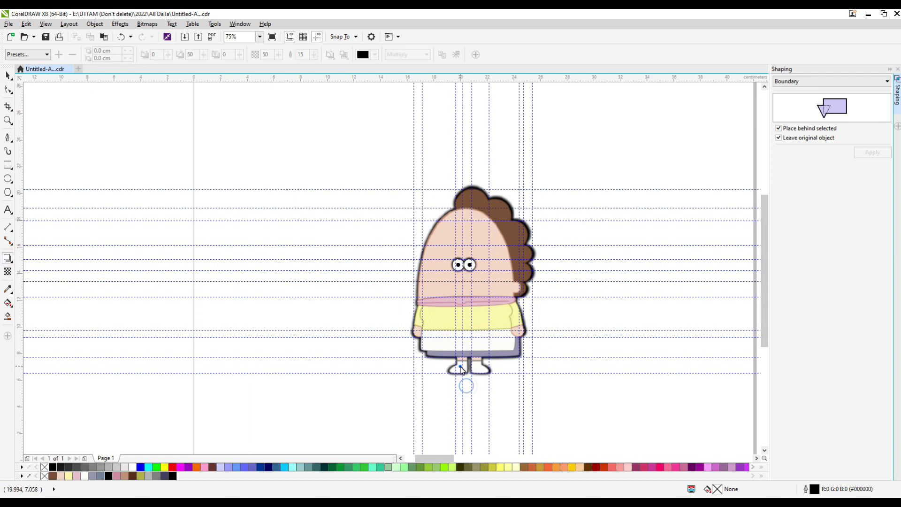
mouse_move(461, 370)
mouse_down()
mouse_move(466, 360)
mouse_move(471, 374)
mouse_move(474, 366)
mouse_up()
scroll(472, 374, up, 2)
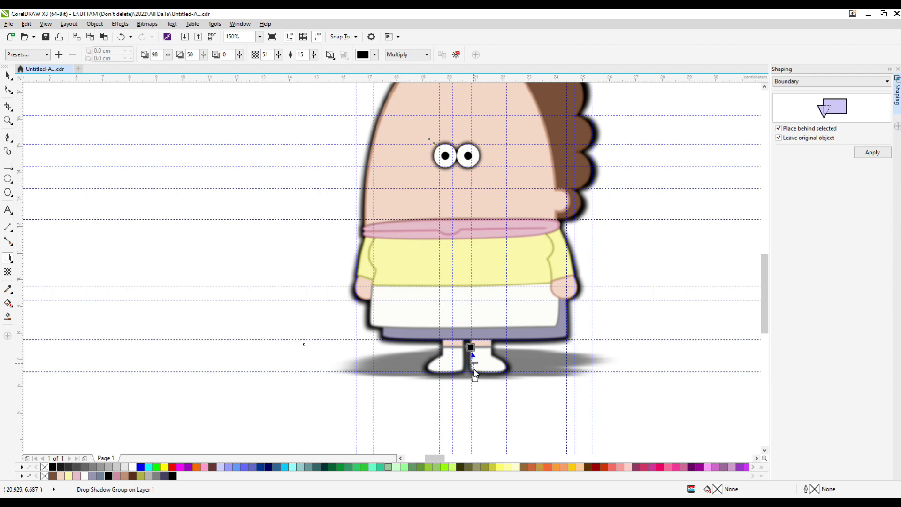
scroll(474, 370, up, 4)
drag(475, 366, 462, 384)
scroll(474, 379, down, 4)
scroll(463, 386, down, 1)
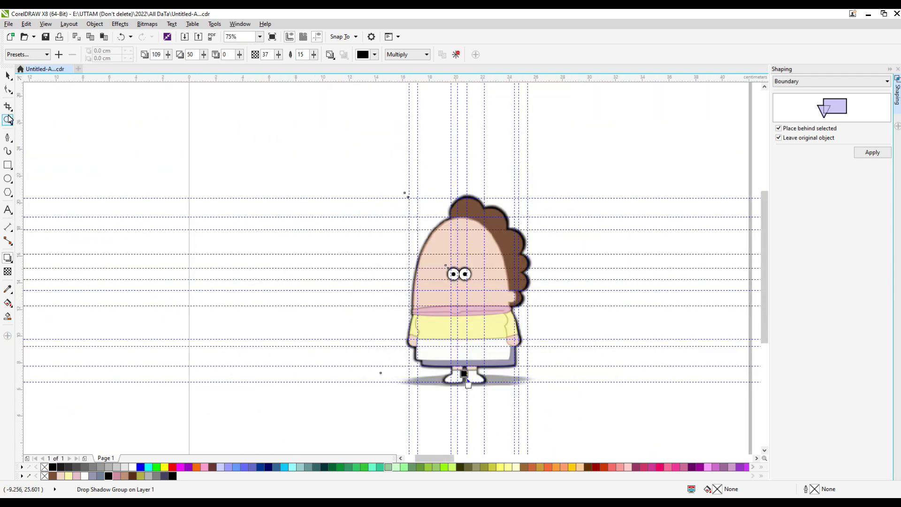
Deselect the shadowed character and save the document.
click(7, 75)
click(311, 162)
scroll(502, 286, down, 2)
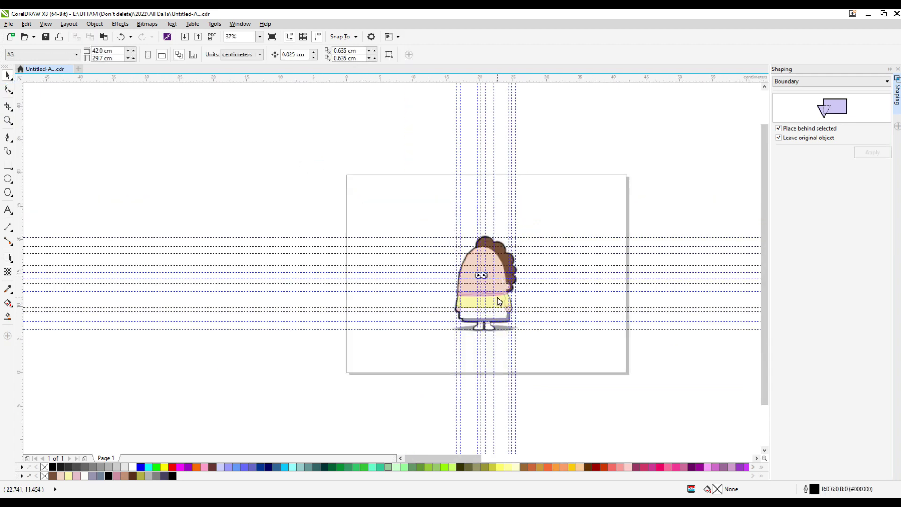
scroll(499, 302, up, 2)
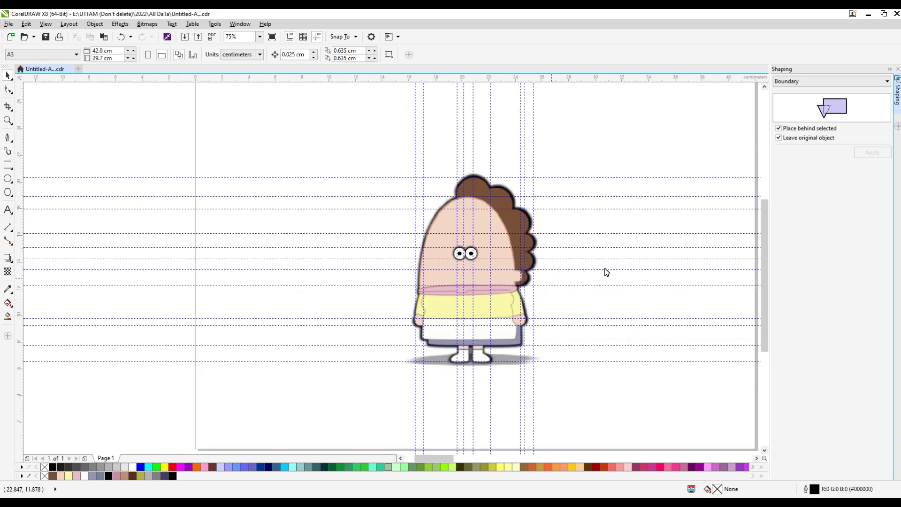
click(45, 37)
Delete all horizontal guidelines crossing the character, one after another.
click(639, 361)
key(Delete)
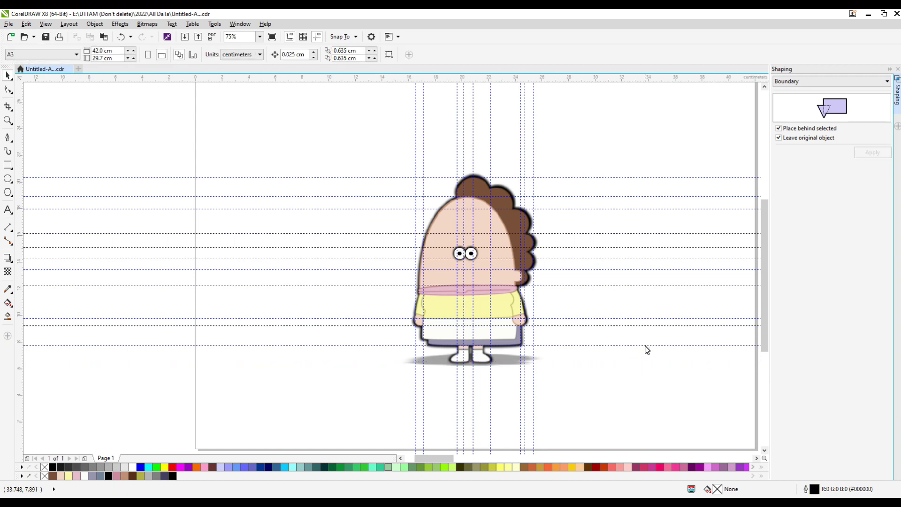
click(646, 346)
key(Delete)
click(649, 326)
key(Delete)
click(642, 318)
key(Delete)
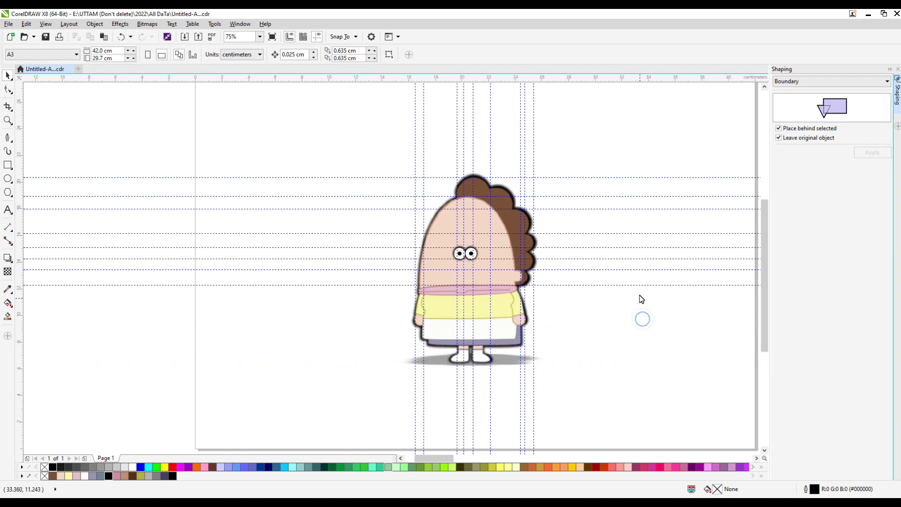
click(641, 284)
click(641, 285)
key(Delete)
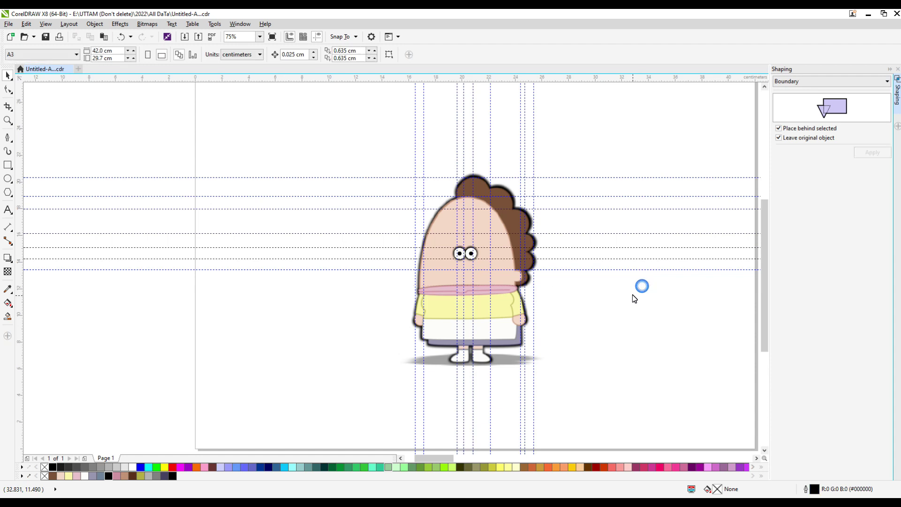
click(649, 269)
key(Delete)
click(648, 259)
key(Delete)
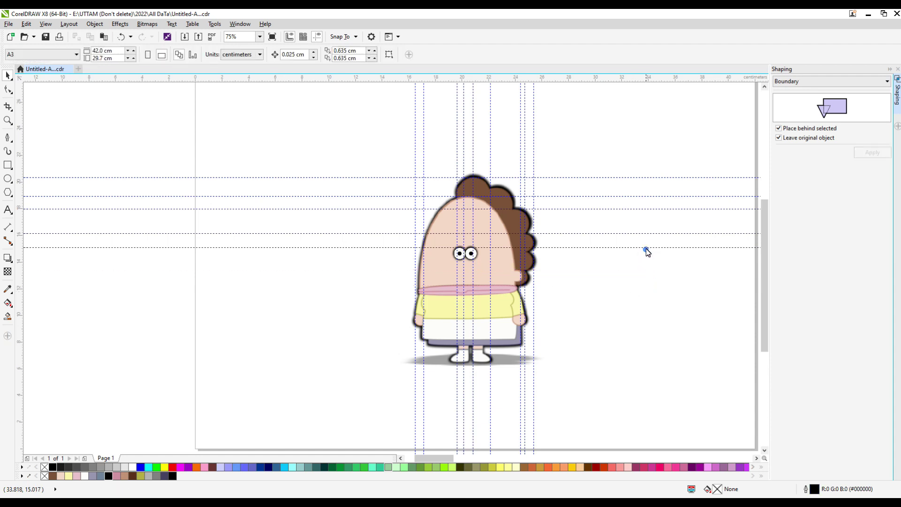
double_click(646, 247)
key(Delete)
click(646, 234)
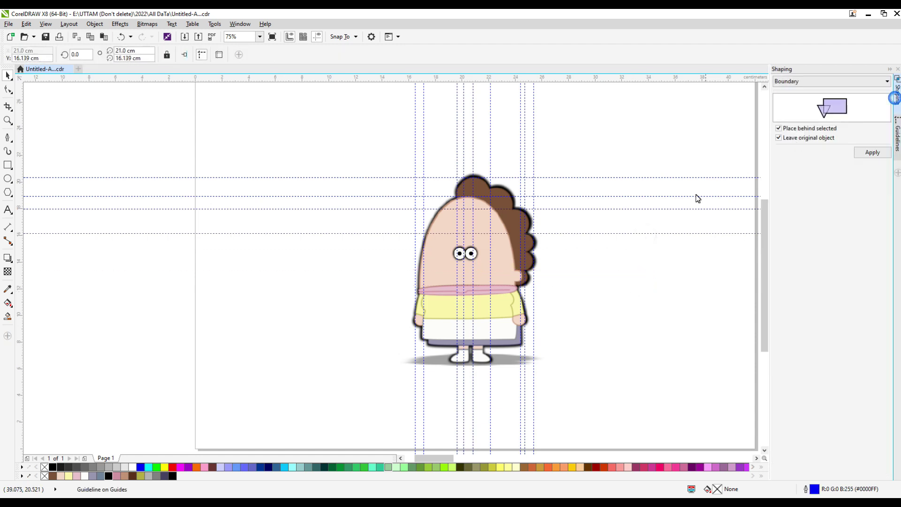
key(Delete)
click(698, 209)
key(Delete)
click(694, 197)
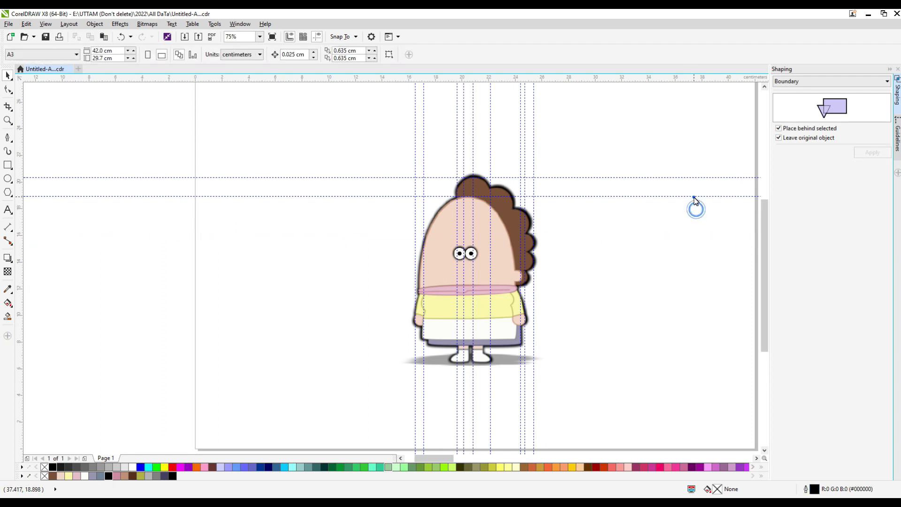
key(Delete)
click(625, 178)
key(Delete)
Delete all vertical guidelines crossing the character, one after another.
click(533, 137)
key(Delete)
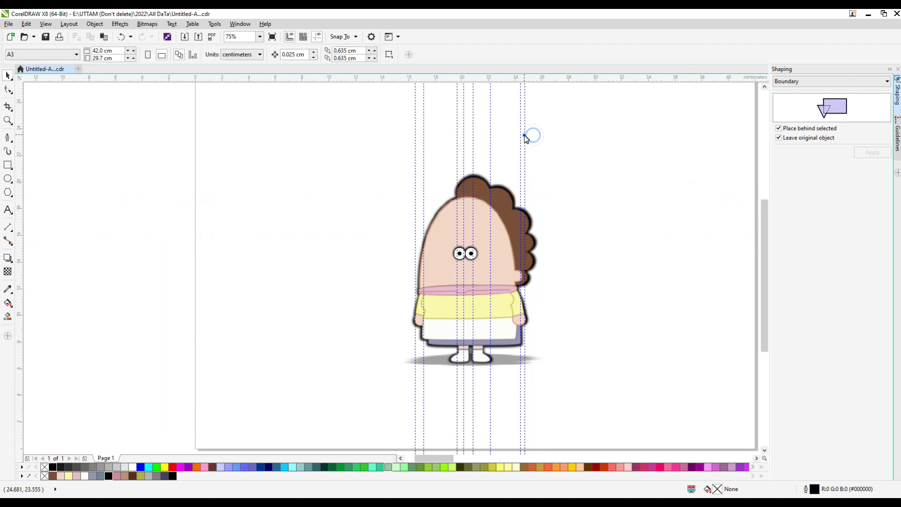
click(525, 136)
key(Delete)
click(520, 136)
key(Delete)
click(490, 123)
key(Delete)
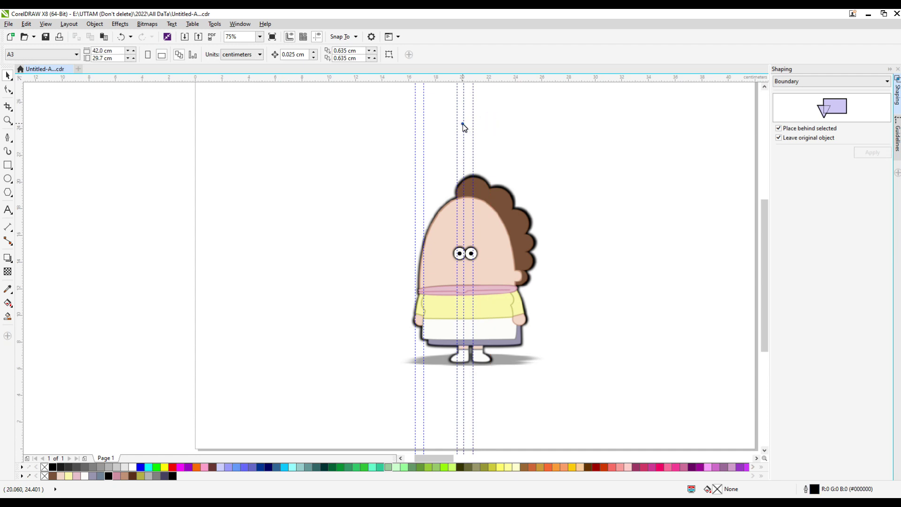
click(463, 124)
key(Delete)
click(472, 125)
key(Delete)
click(456, 127)
key(Delete)
click(423, 132)
key(Delete)
click(415, 136)
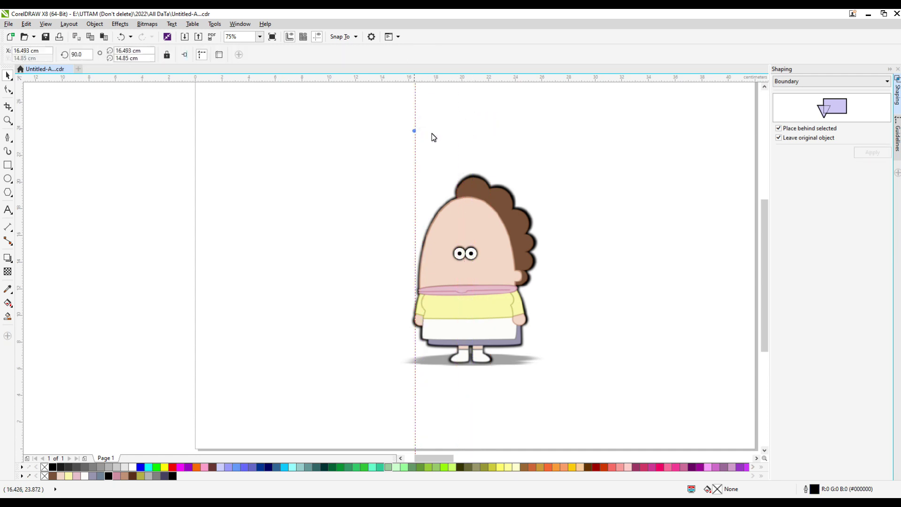
key(Delete)
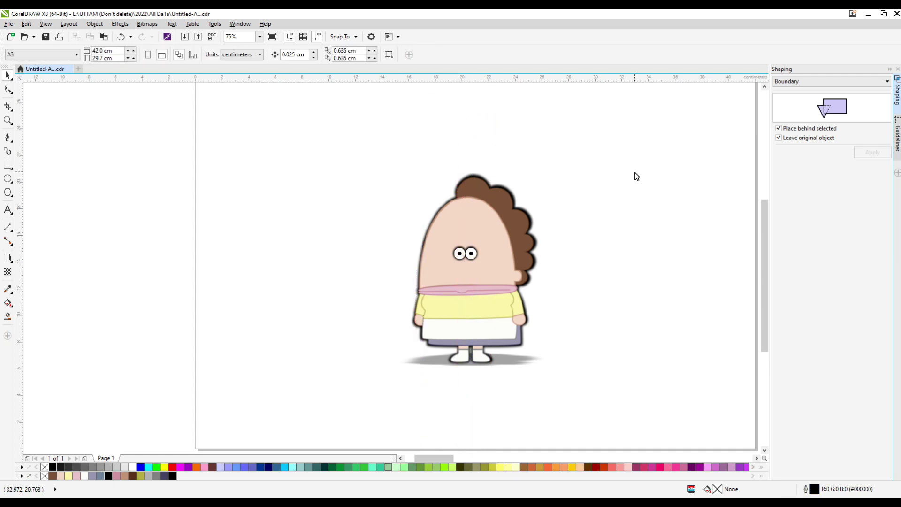